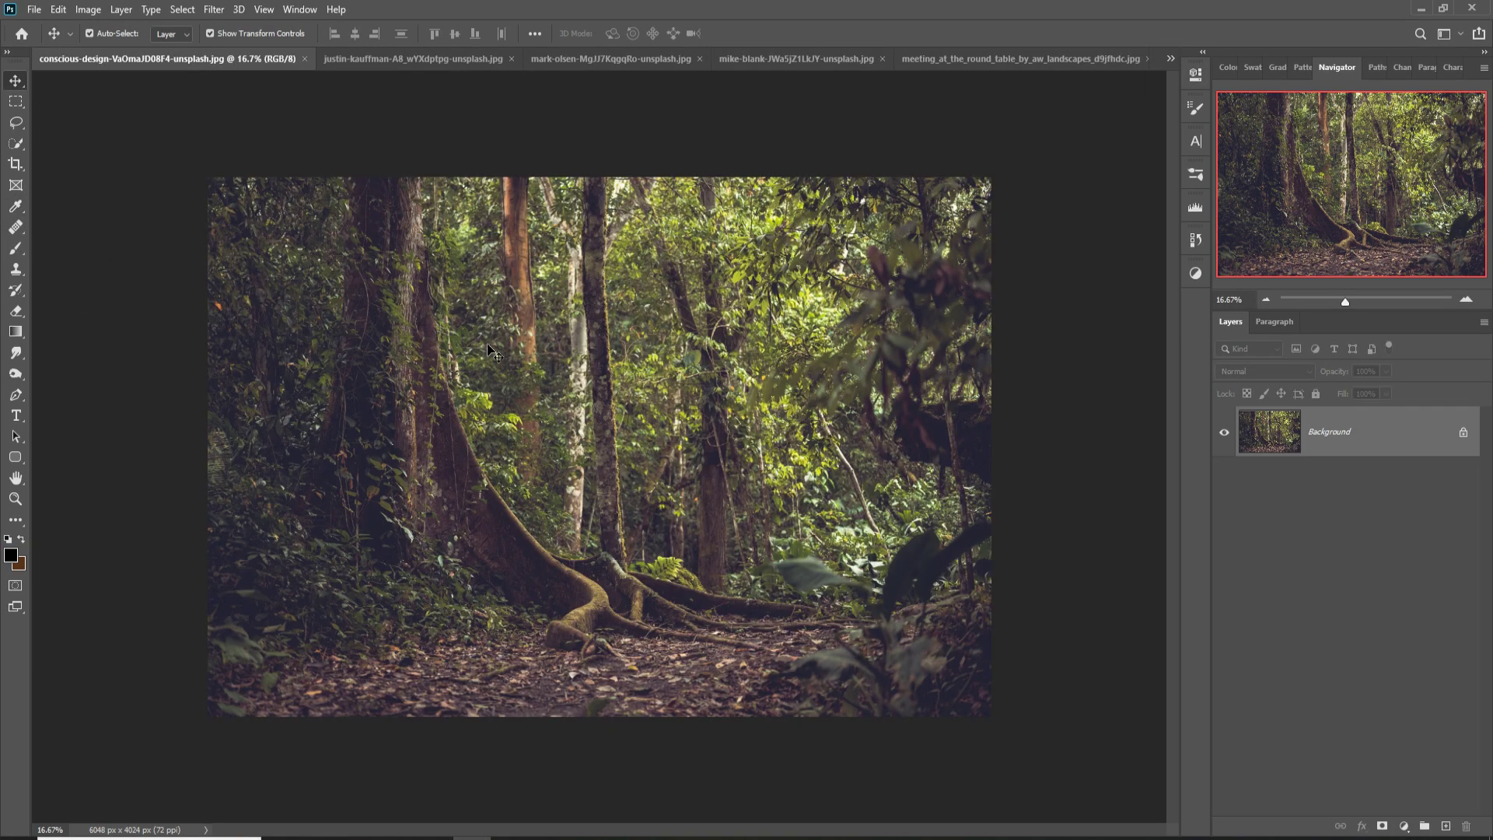
# Step: Lasso the forest floor and copy it into Untitled-1
pyautogui.click(15, 125)
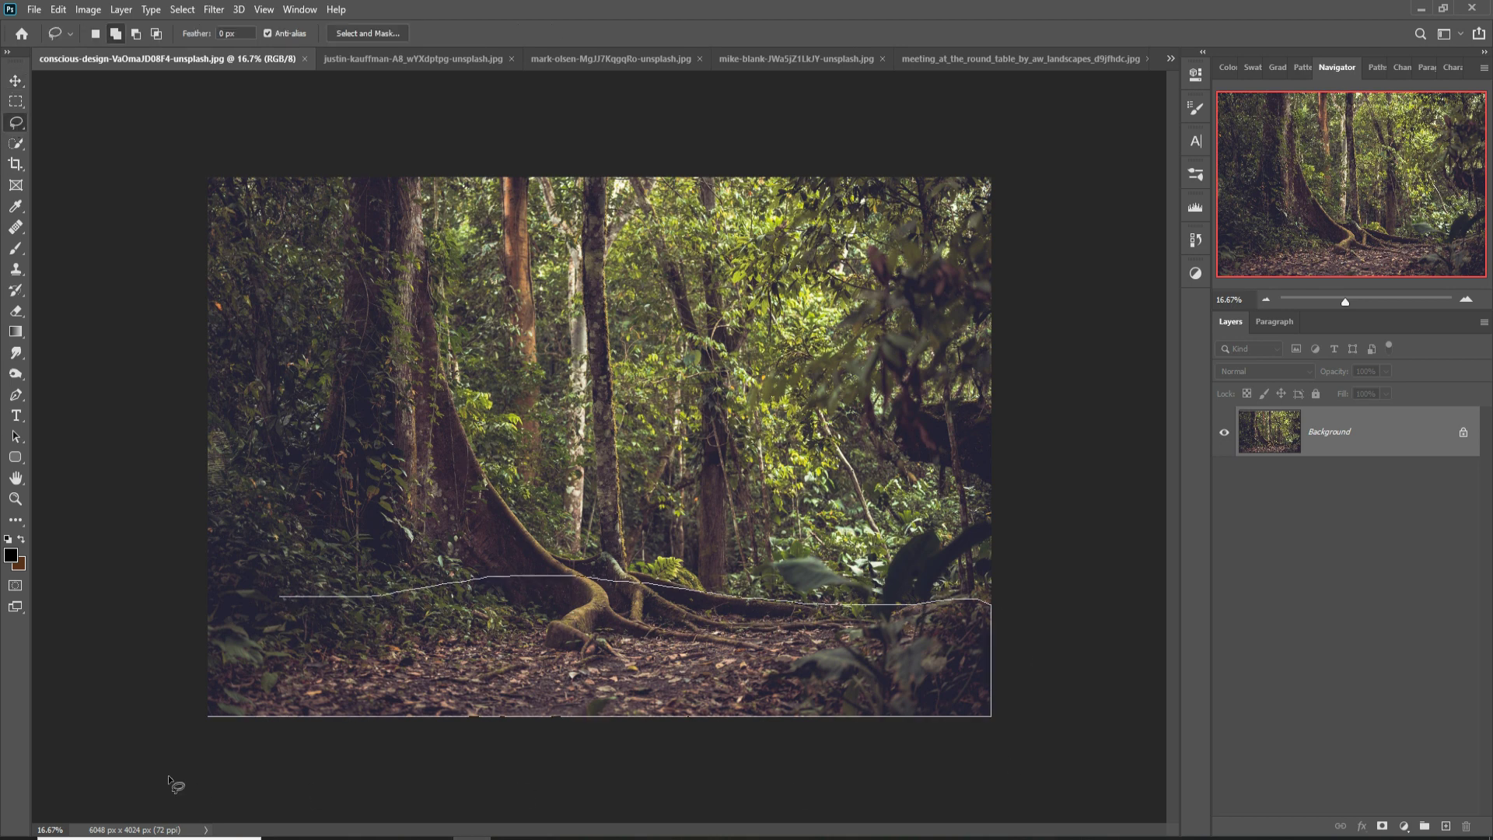
pyautogui.moveTo(738, 595); pyautogui.dragTo(198, 597)
pyautogui.press('v')
pyautogui.moveTo(225, 59)
pyautogui.mouseDown()
pyautogui.moveTo(225, 101)
pyautogui.moveTo(575, 140)
pyautogui.mouseUp()
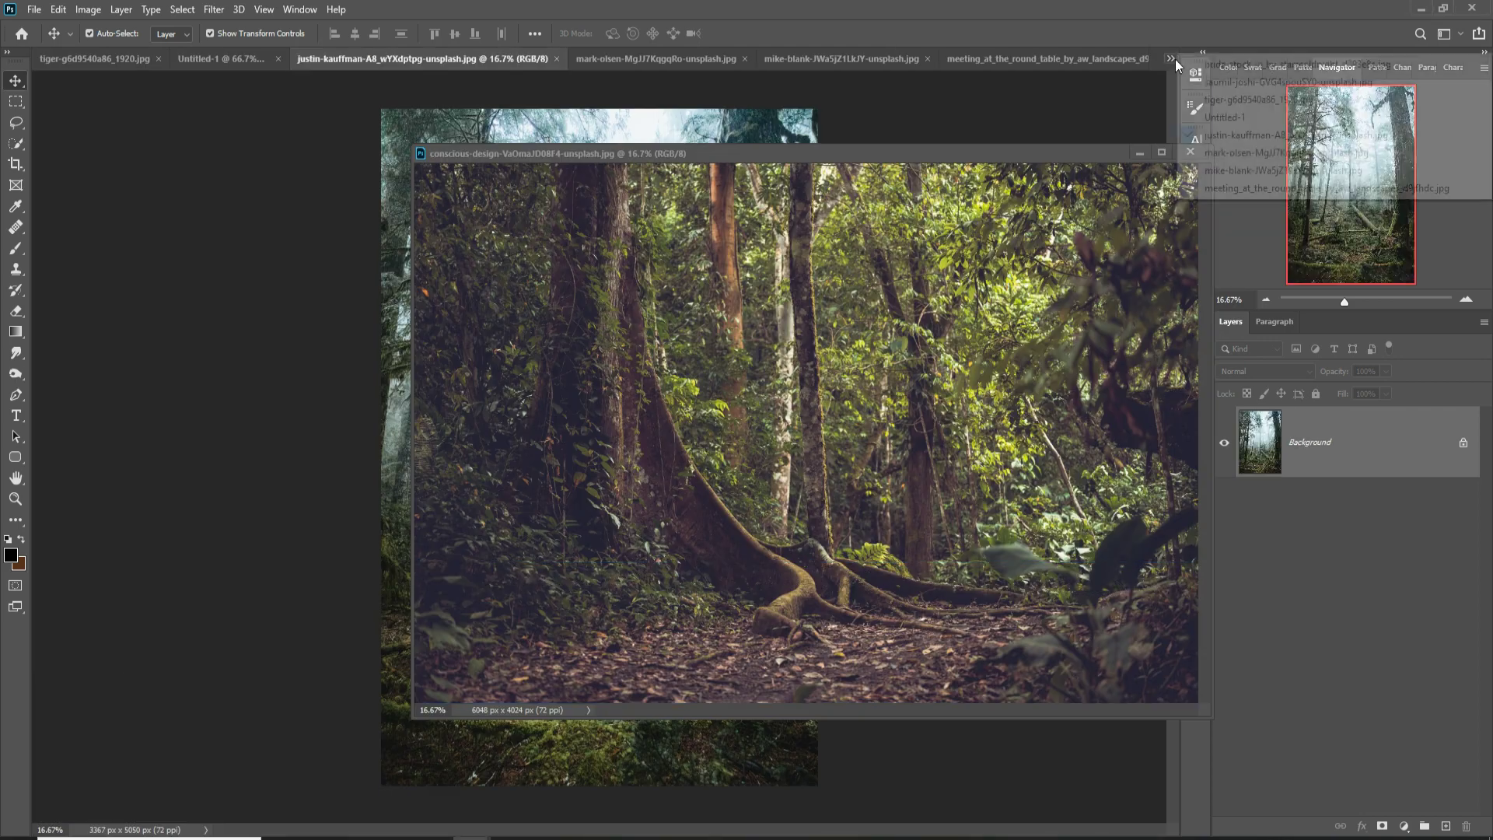
pyautogui.click(256, 59)
pyautogui.moveTo(824, 575); pyautogui.dragTo(844, 530)
# Step: Scale the forest-floor strip to about a third and place it along the canvas bottom
pyautogui.hotkey('ctrl', '-')
pyautogui.hotkey('ctrl', 't')
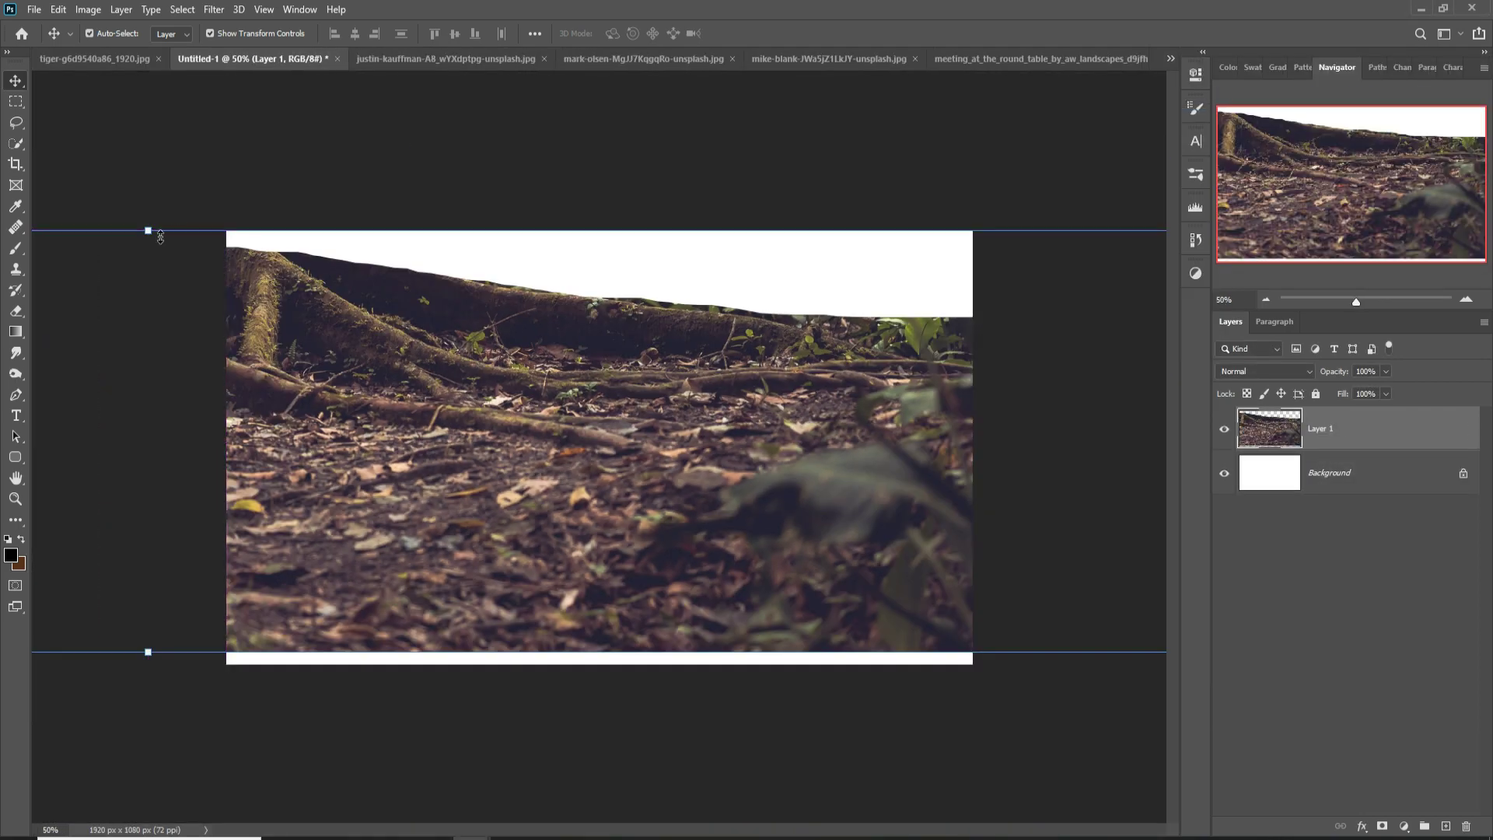
pyautogui.moveTo(150, 233); pyautogui.dragTo(83, 476)
pyautogui.moveTo(677, 497); pyautogui.dragTo(800, 537)
pyautogui.click(769, 34)
# Step: Clone leaf-littered ground texture over the roots and foliage
pyautogui.press('w')
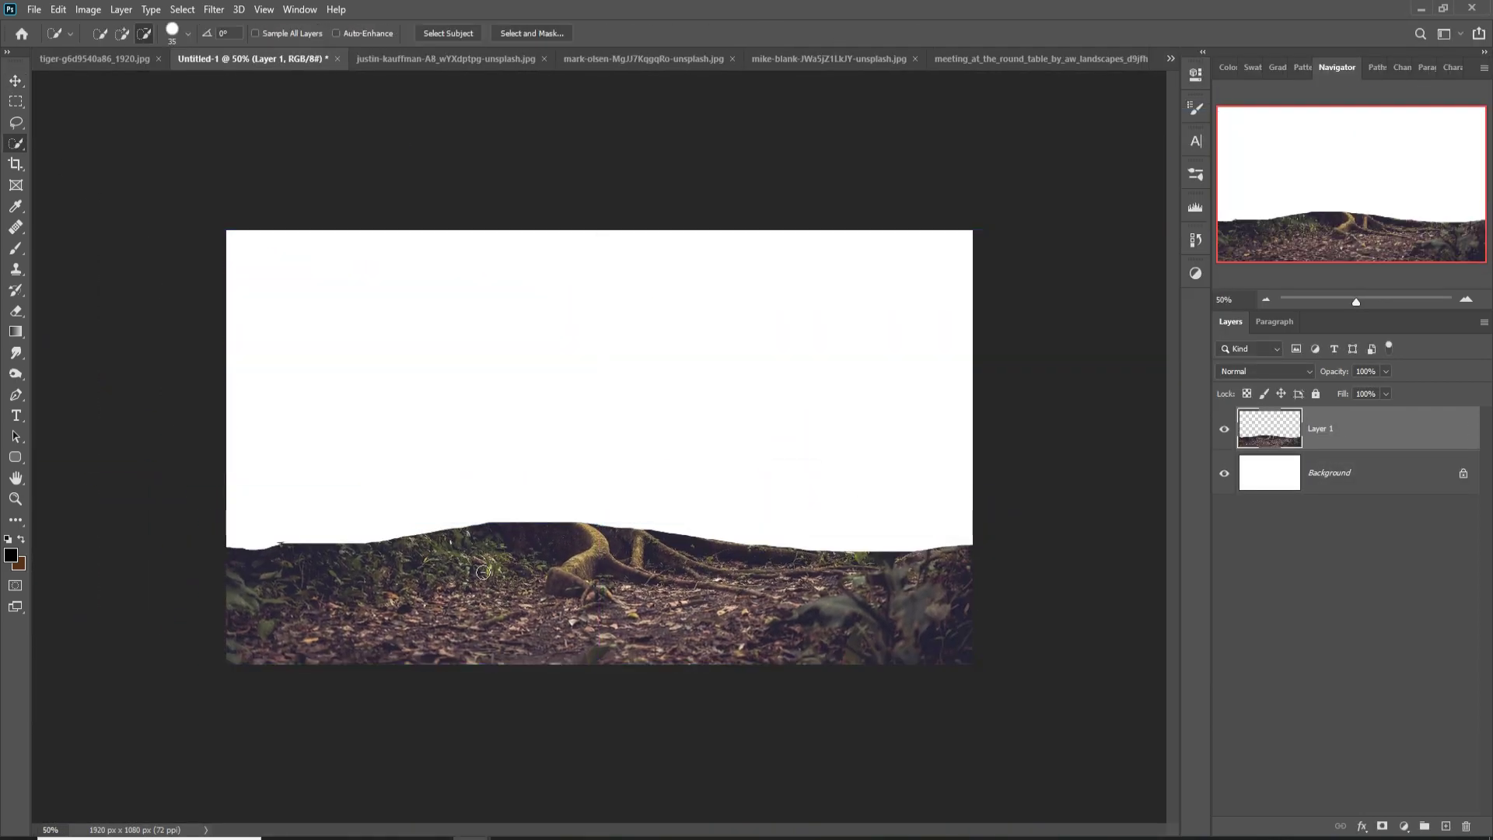
pyautogui.click(15, 270)
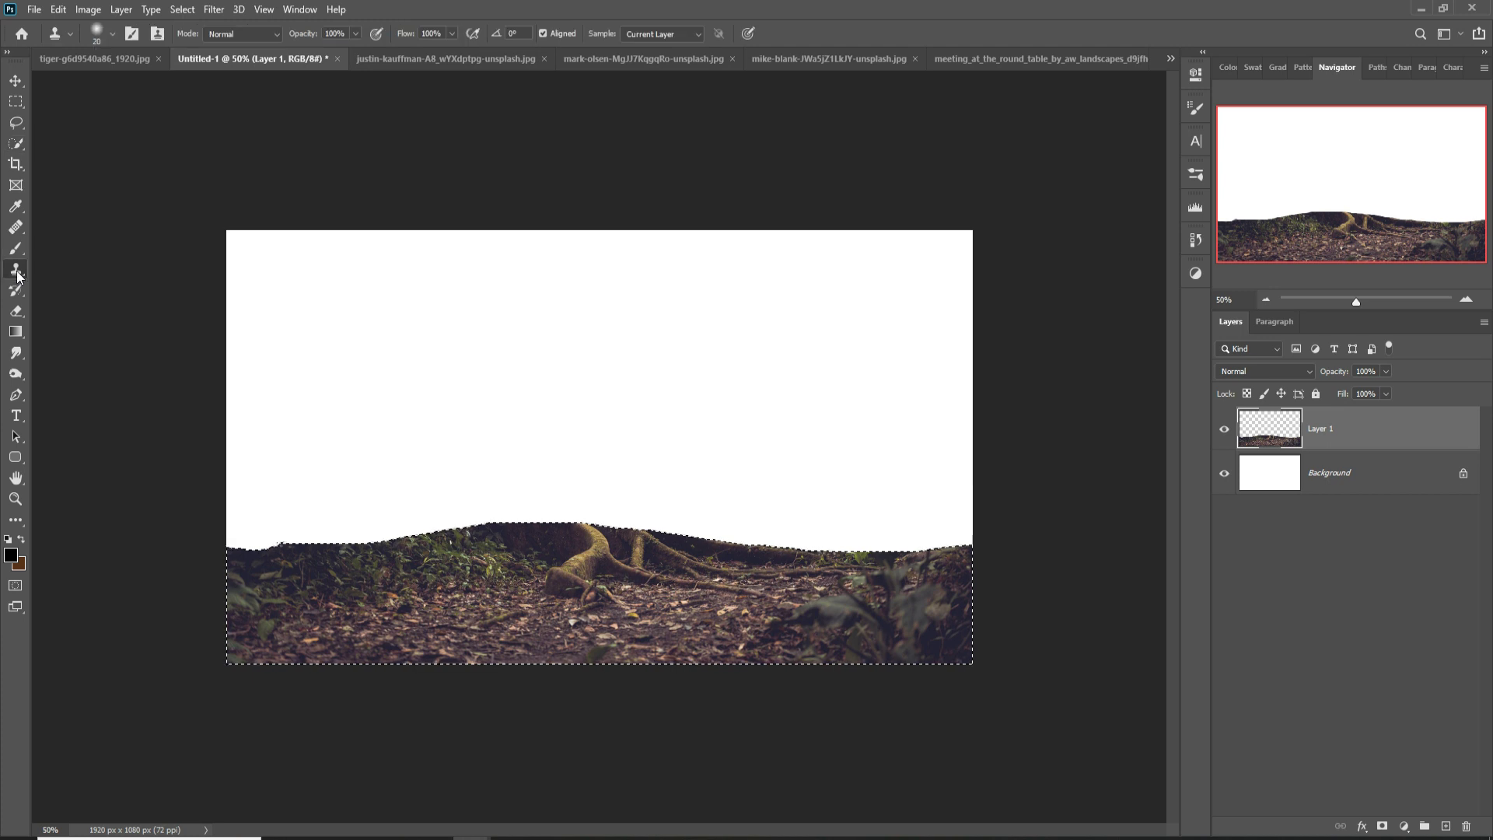
pyautogui.keyDown('alt'); pyautogui.click(509, 631); pyautogui.keyUp('alt')
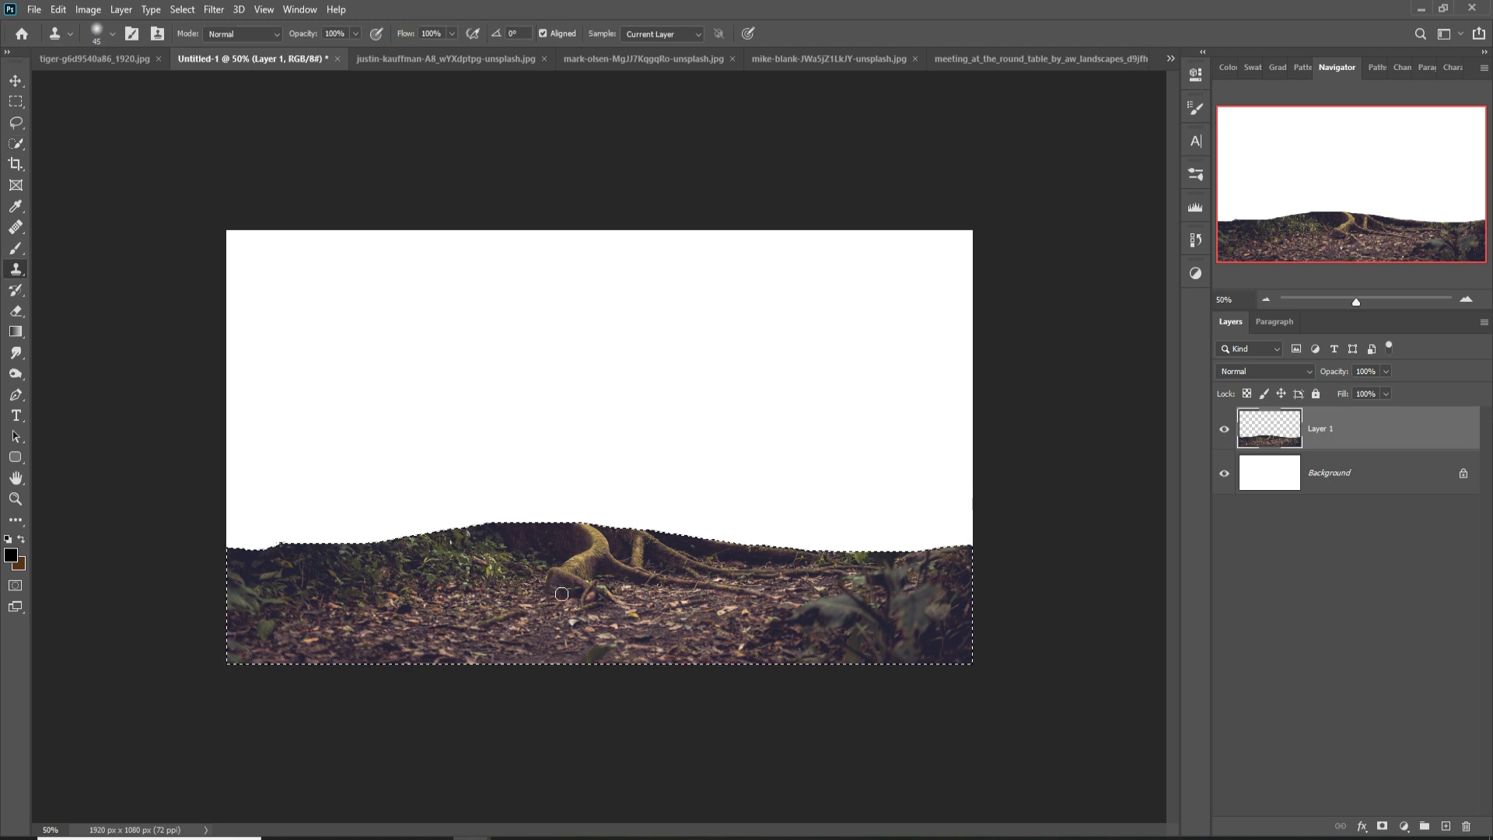
pyautogui.keyDown('alt'); pyautogui.click(427, 631); pyautogui.keyUp('alt')
pyautogui.moveTo(429, 590); pyautogui.dragTo(506, 542)
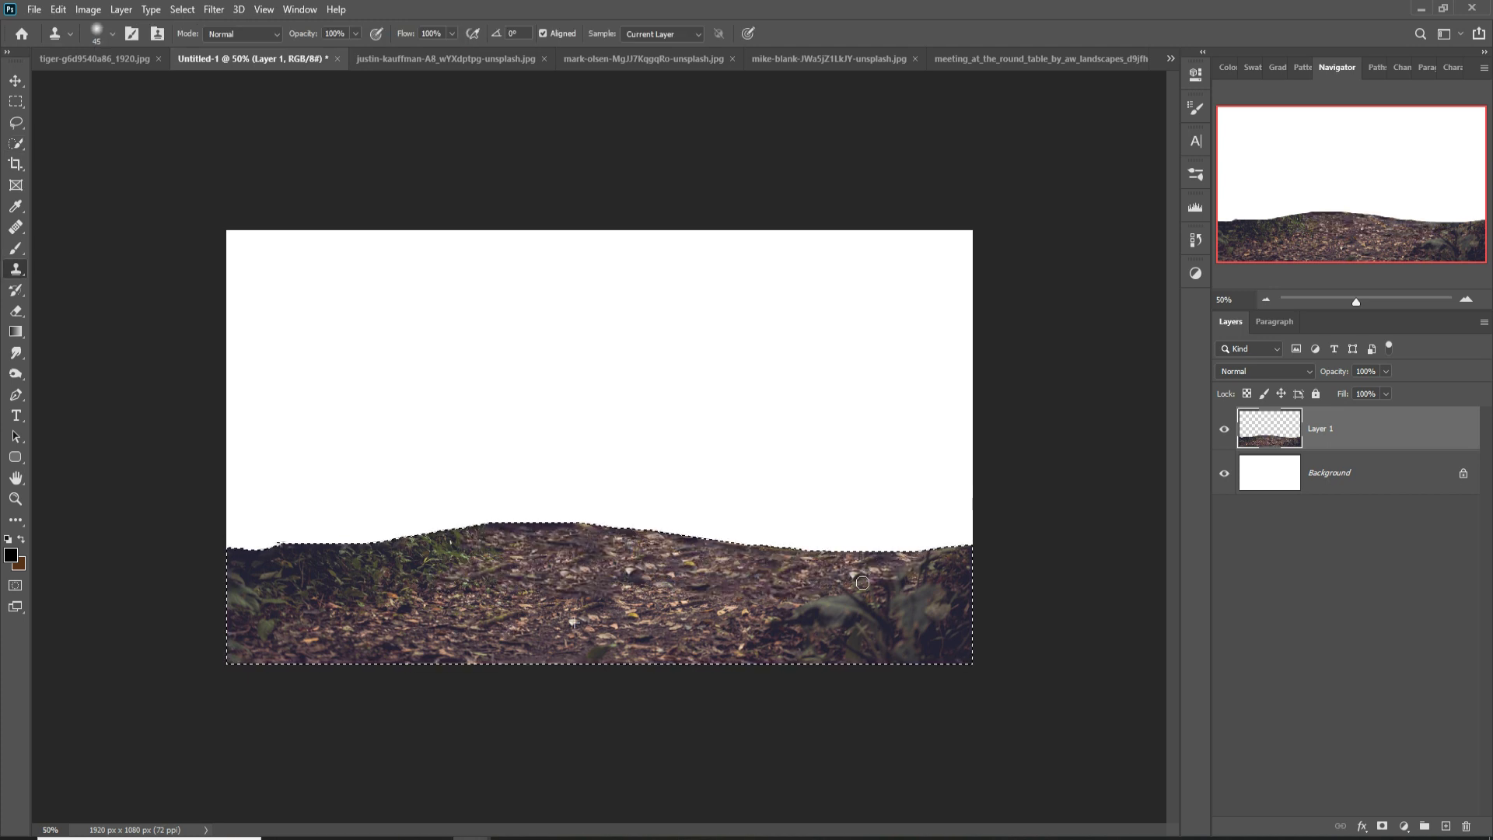
pyautogui.hotkey('ctrl', 'd')
# Step: Shorten the ground strip from the top and narrow it slightly
pyautogui.press('v')
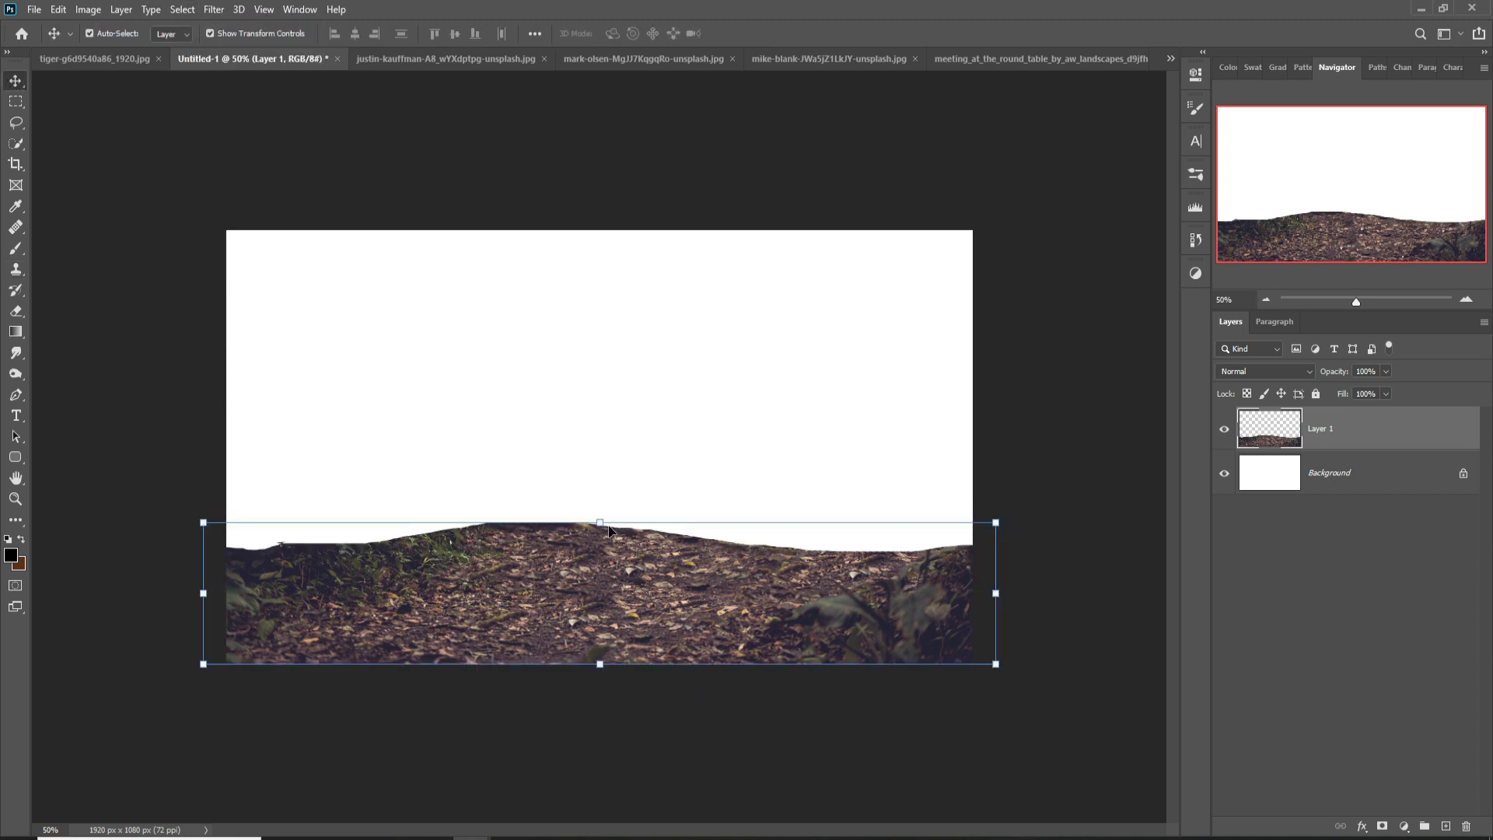
pyautogui.moveTo(609, 530); pyautogui.dragTo(609, 581)
pyautogui.click(59, 9)
pyautogui.click(85, 372)
pyautogui.moveTo(1004, 631); pyautogui.dragTo(981, 631)
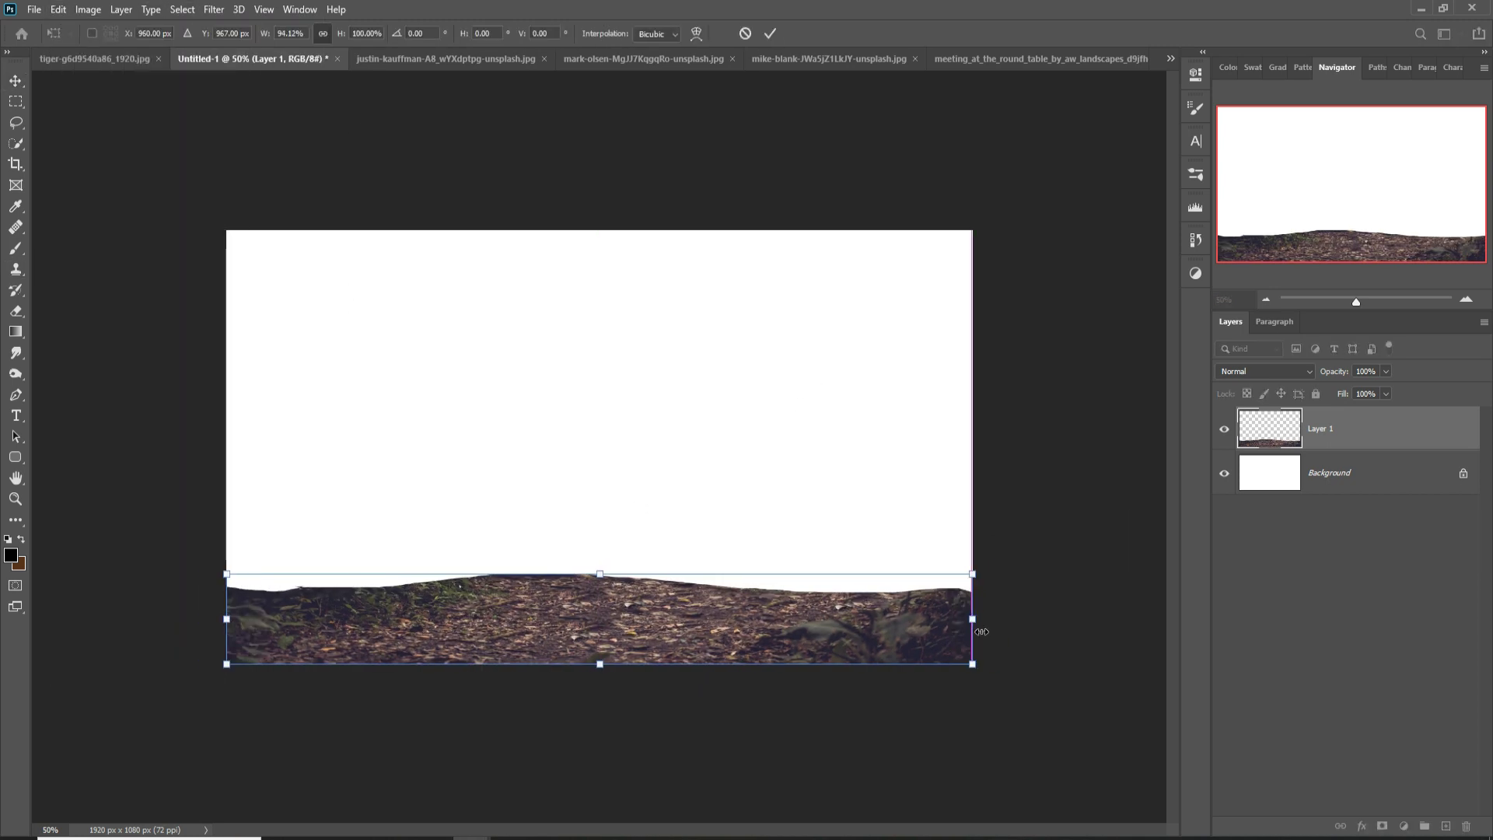
pyautogui.press('Return')
# Step: Distort the ground strip by pulling its bottom corners outward for perspective
pyautogui.click(59, 9)
pyautogui.click(303, 447)
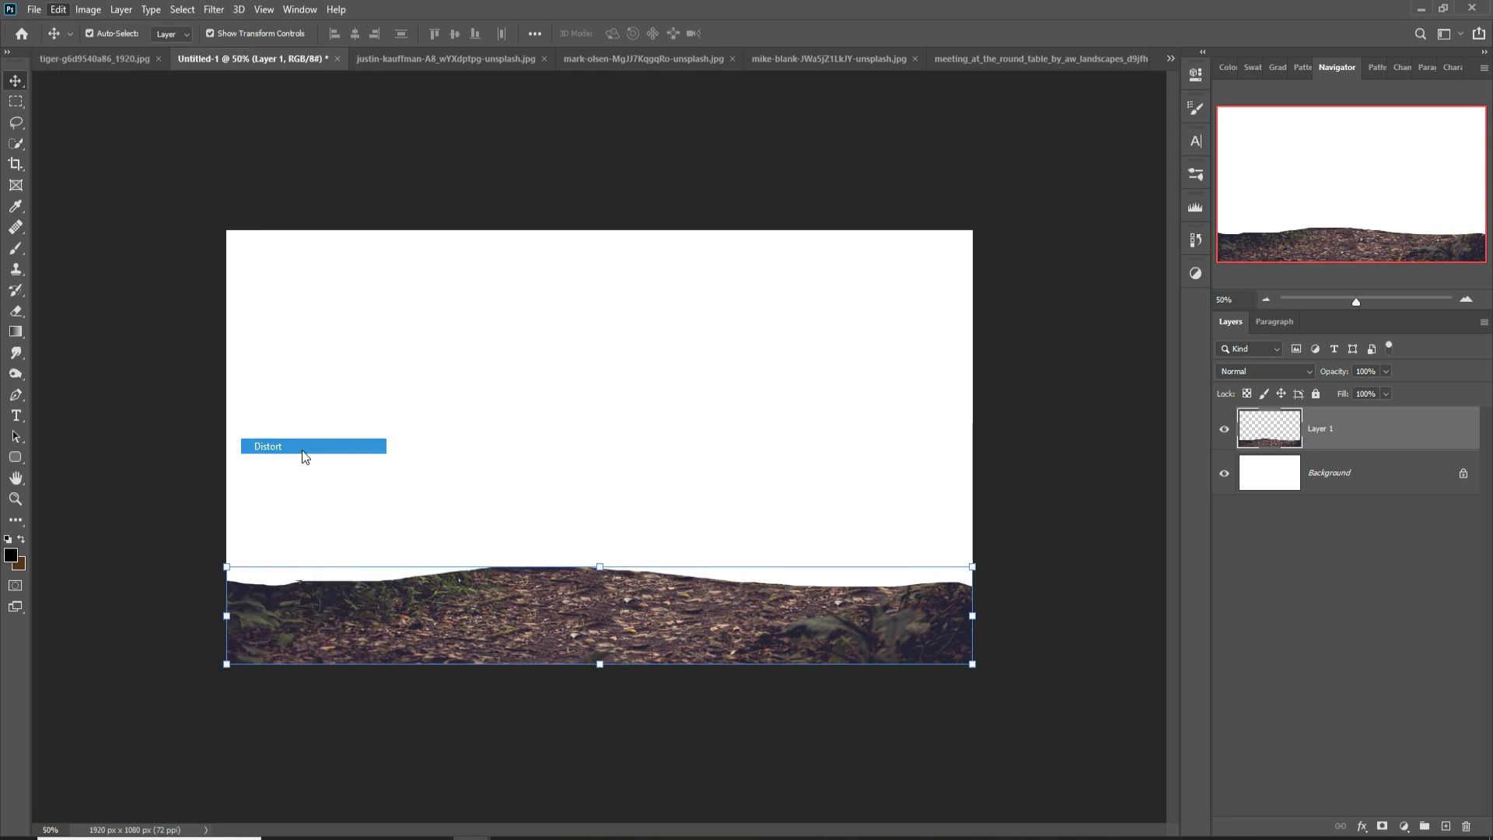
pyautogui.moveTo(226, 566); pyautogui.dragTo(171, 565)
pyautogui.moveTo(971, 566); pyautogui.dragTo(1018, 557)
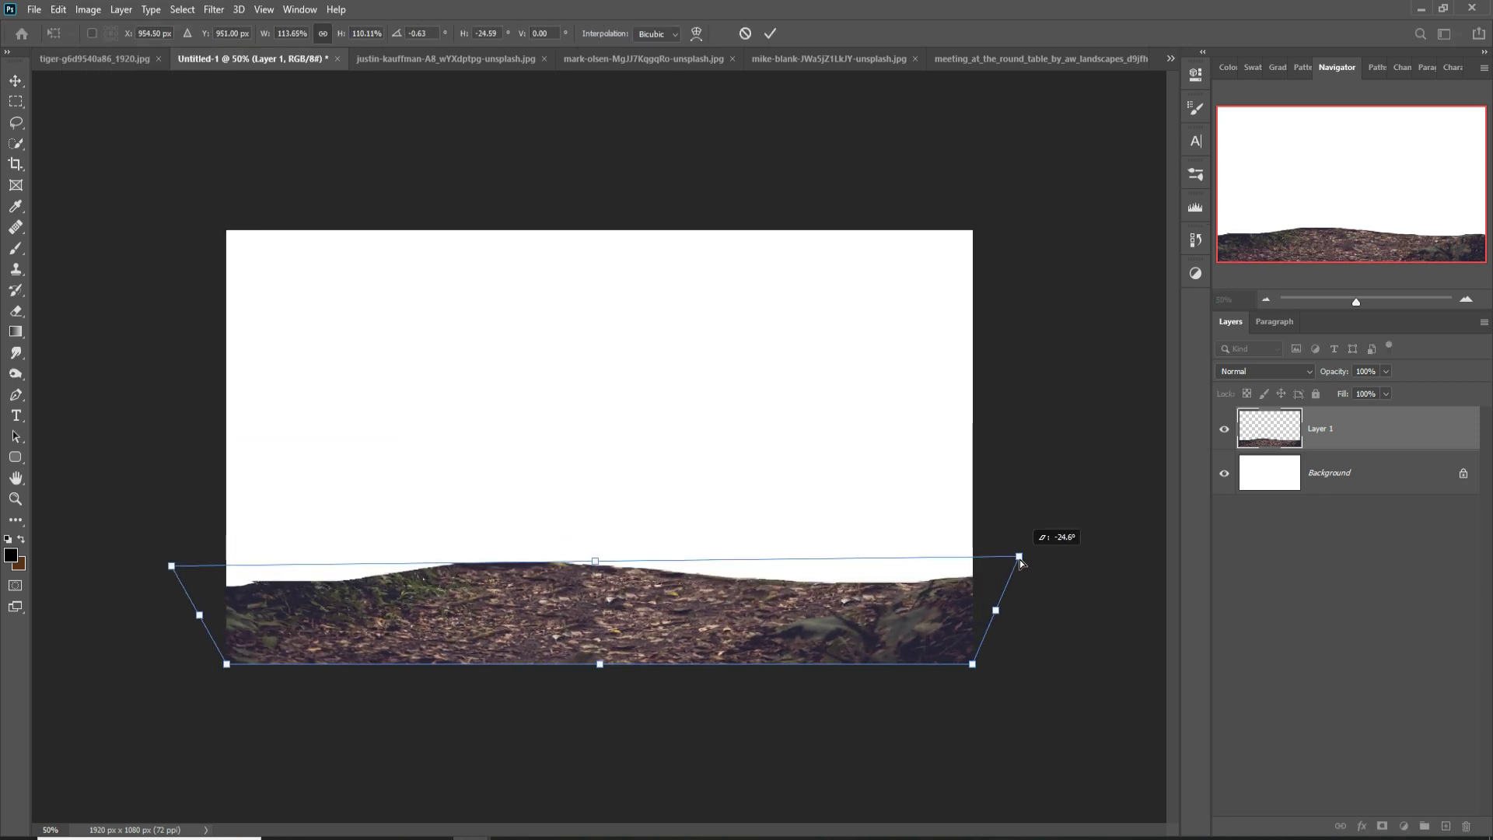
pyautogui.hotkey('ctrl', 'z')
pyautogui.hotkey('ctrl', 'z')
pyautogui.moveTo(226, 663); pyautogui.dragTo(105, 685)
pyautogui.moveTo(973, 664); pyautogui.dragTo(1080, 666)
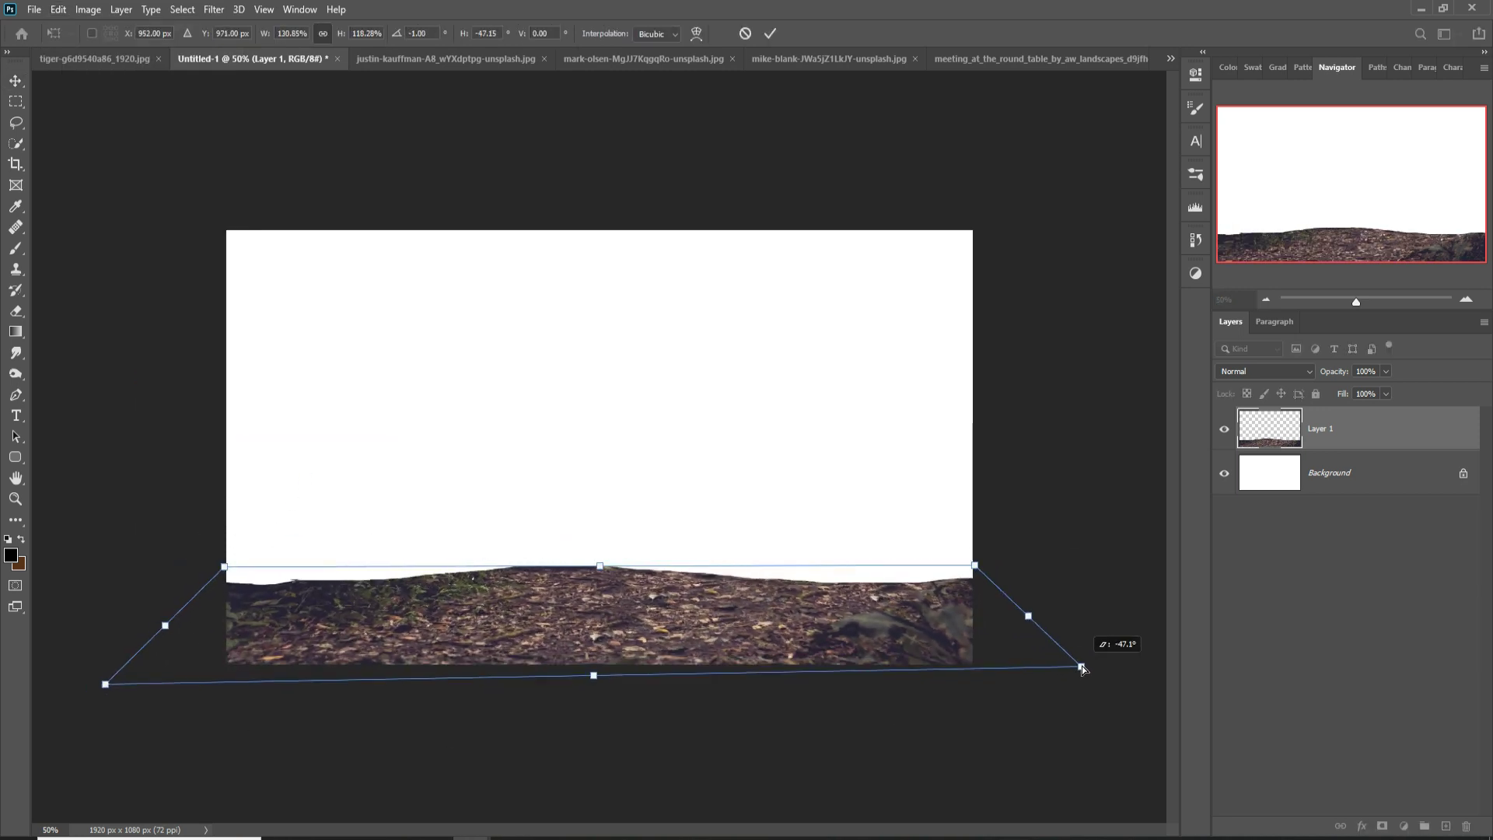
pyautogui.moveTo(105, 685); pyautogui.dragTo(117, 664)
pyautogui.press('Return')
# Step: In the round-table forest photo, start a Pen path along the buttress root edge
pyautogui.click(849, 60)
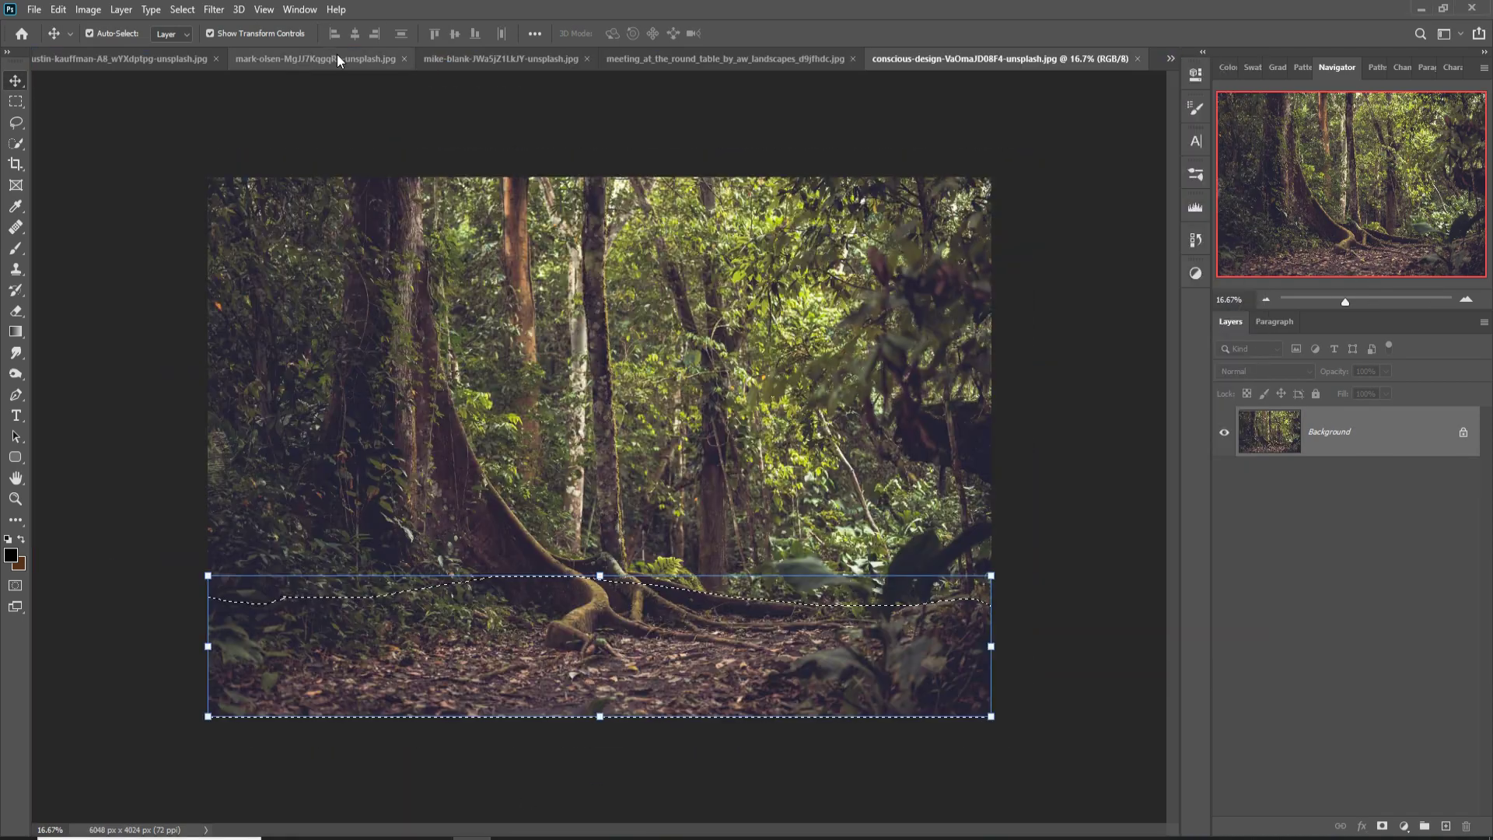
pyautogui.press('p')
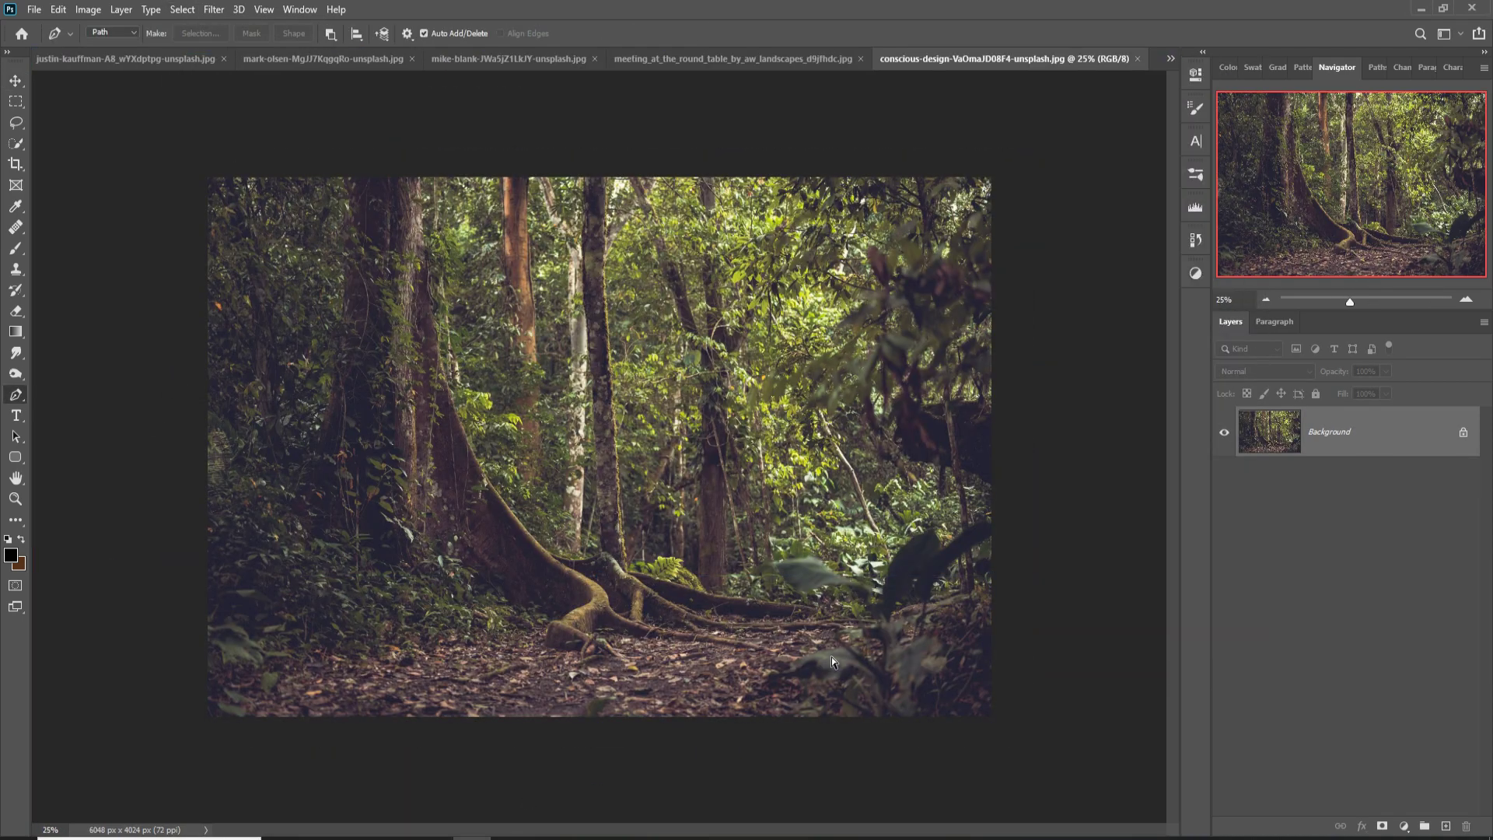
pyautogui.hotkey('ctrl', '+')
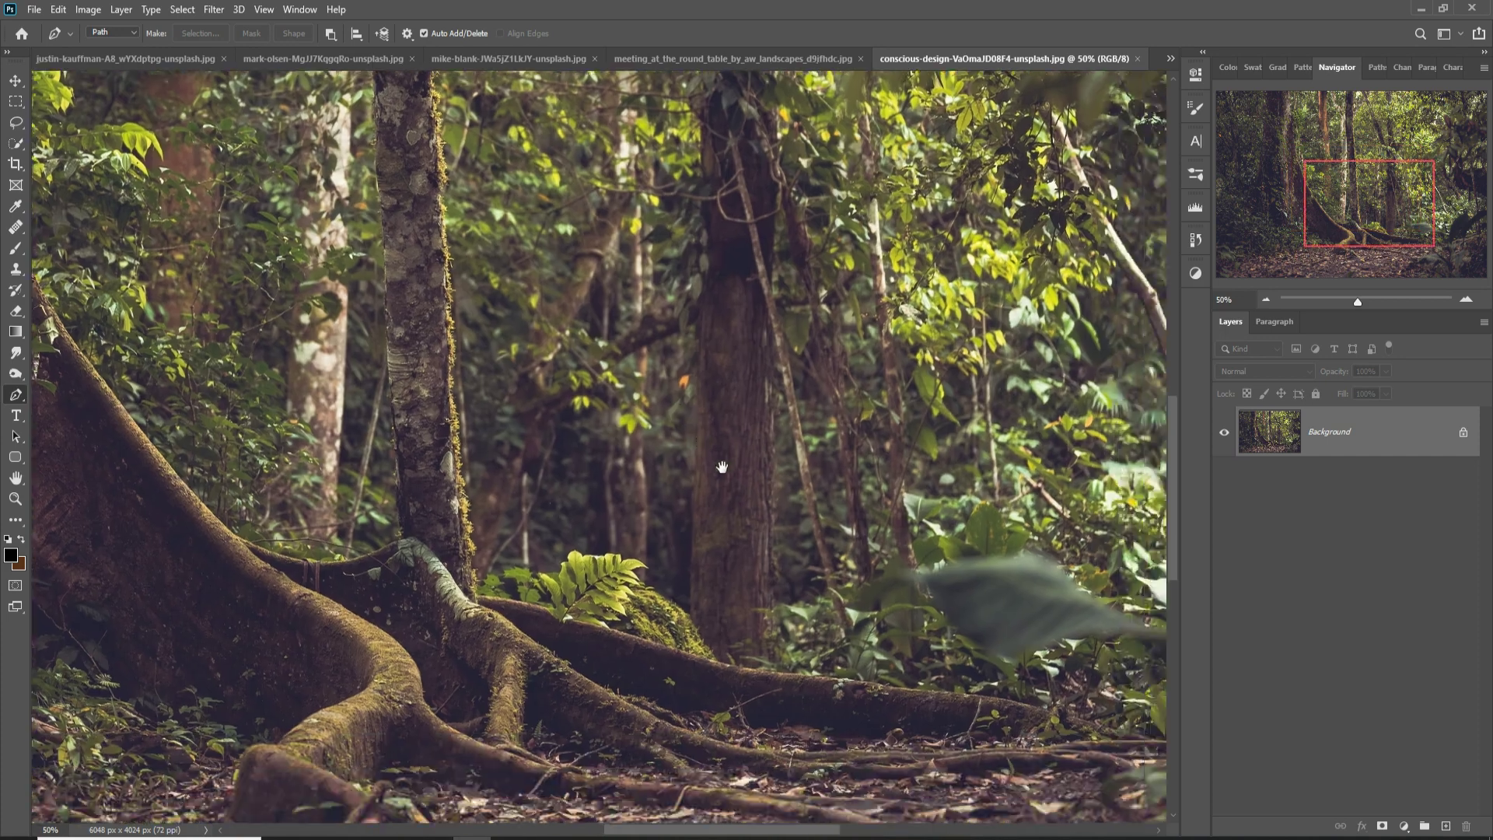
pyautogui.moveTo(879, 648); pyautogui.dragTo(667, 502)
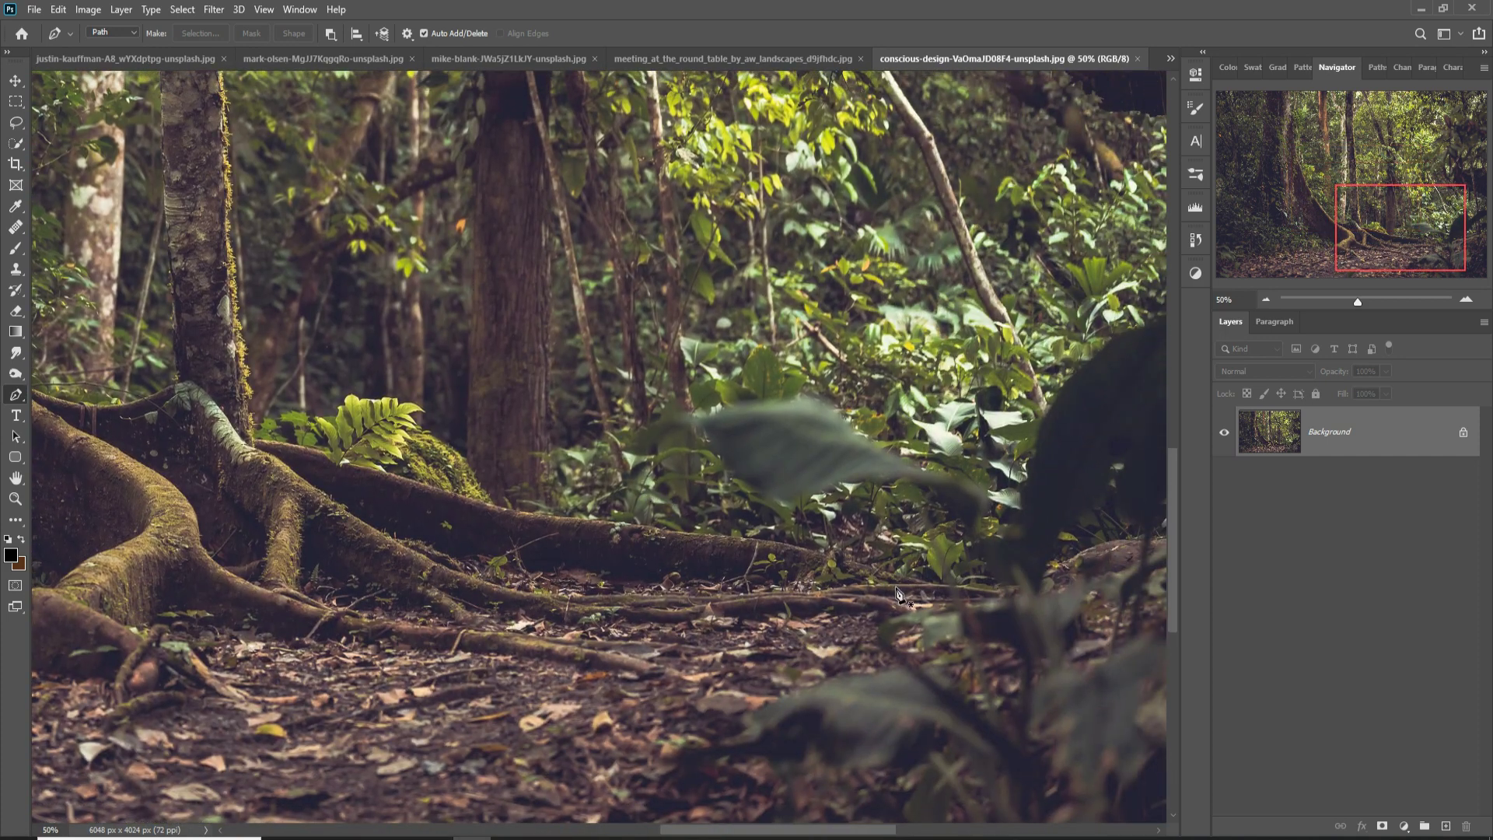
pyautogui.click(934, 581)
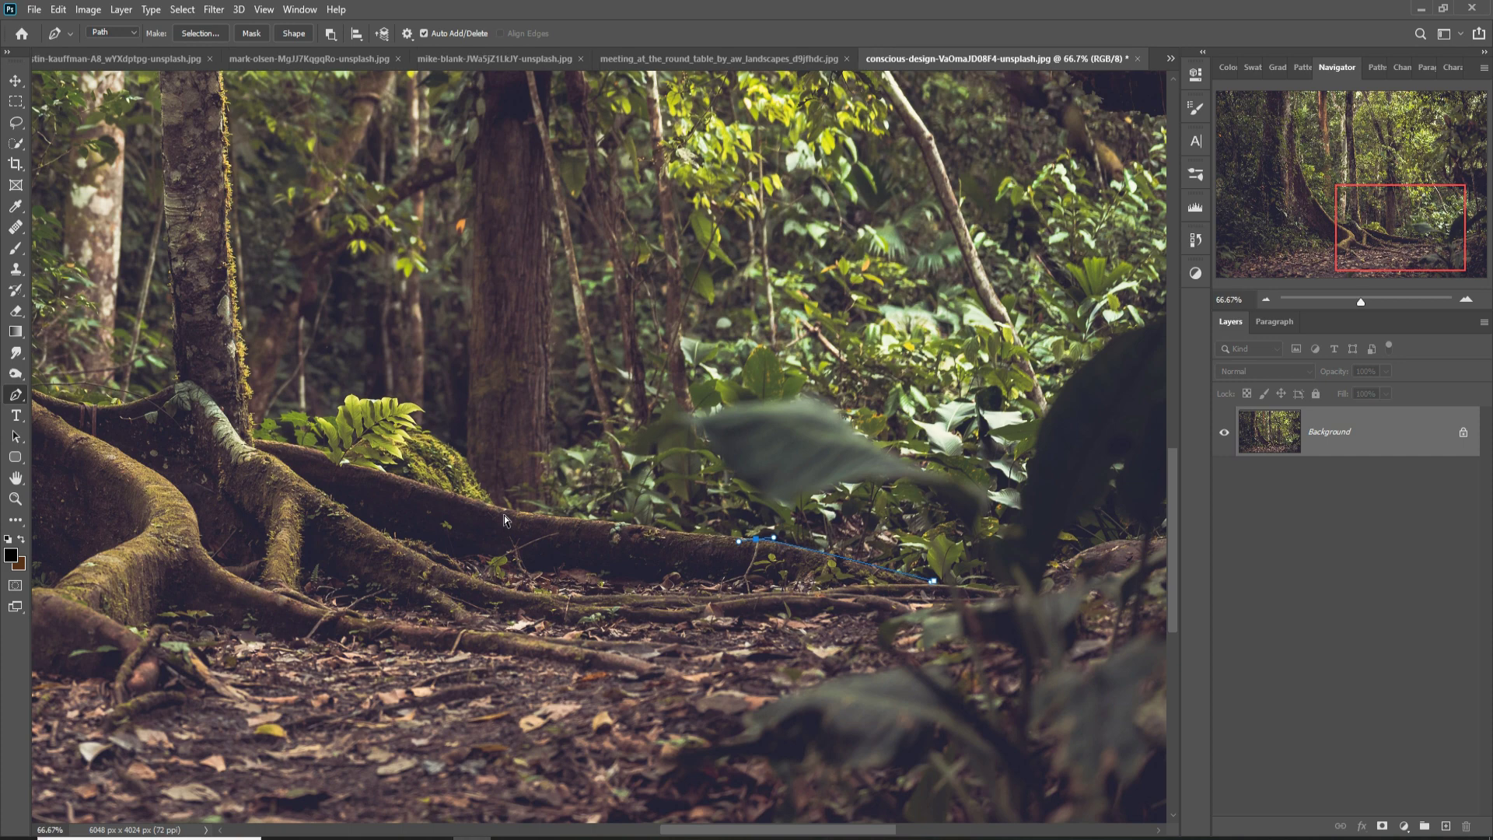
pyautogui.hotkey('ctrl', '+')
pyautogui.hotkey('ctrl', '+')
pyautogui.moveTo(359, 634)
pyautogui.mouseDown()
pyautogui.moveTo(739, 539)
pyautogui.moveTo(187, 483)
pyautogui.mouseUp()
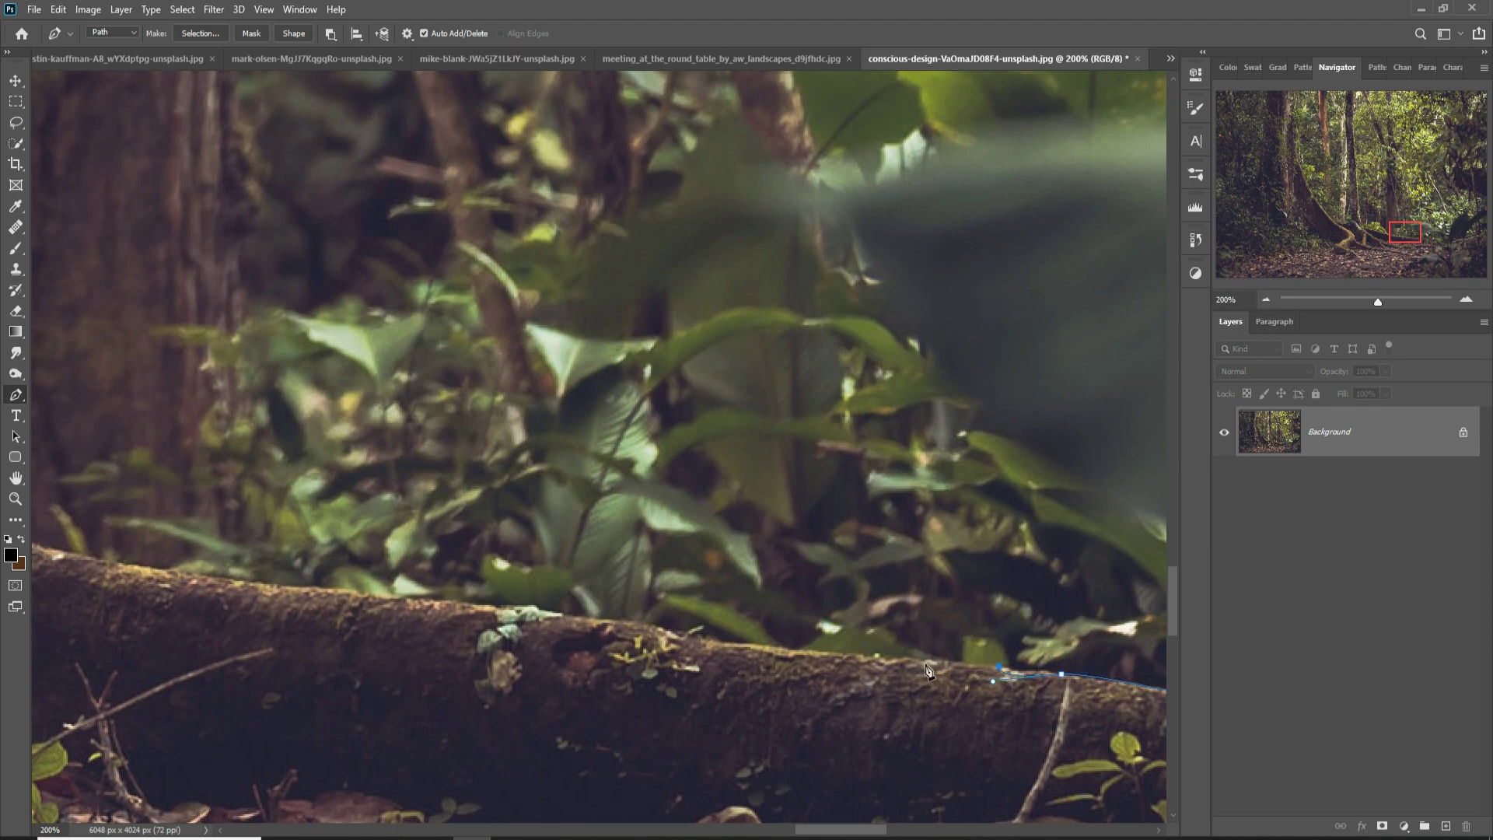
pyautogui.moveTo(263, 575); pyautogui.dragTo(599, 549)
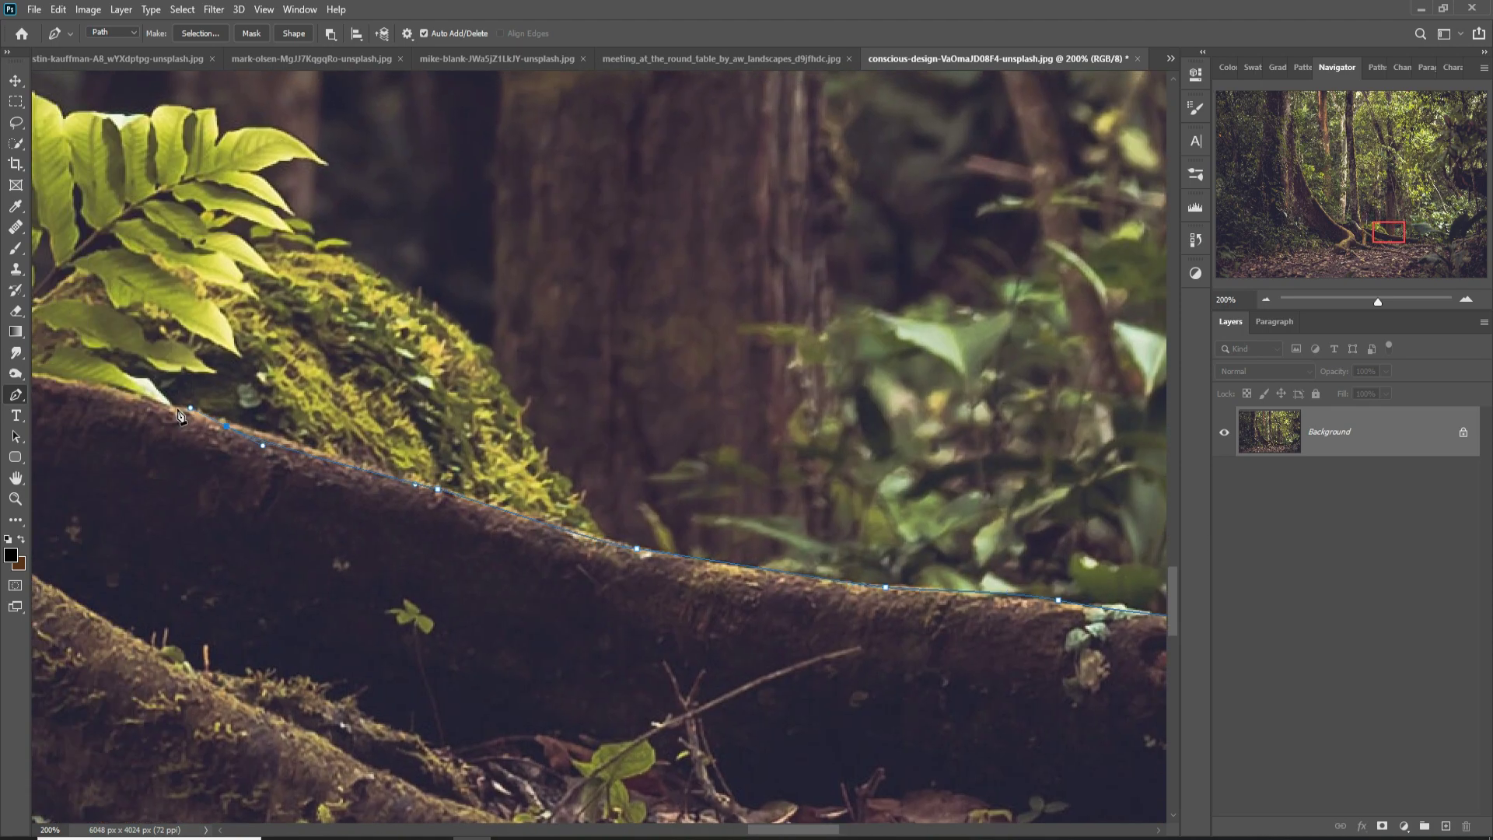
pyautogui.moveTo(179, 416); pyautogui.dragTo(444, 325)
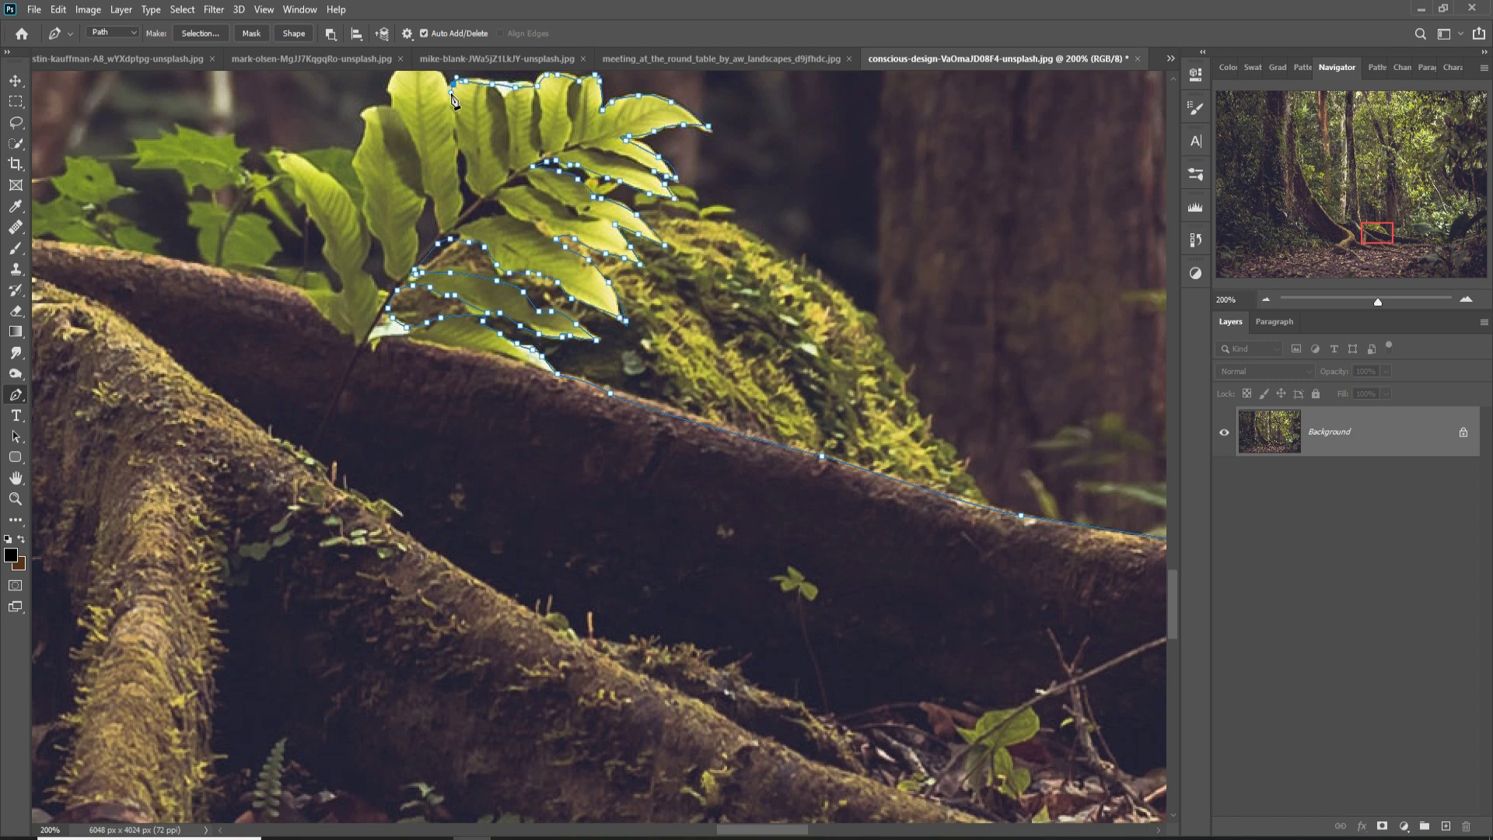
pyautogui.moveTo(453, 97); pyautogui.dragTo(504, 277)
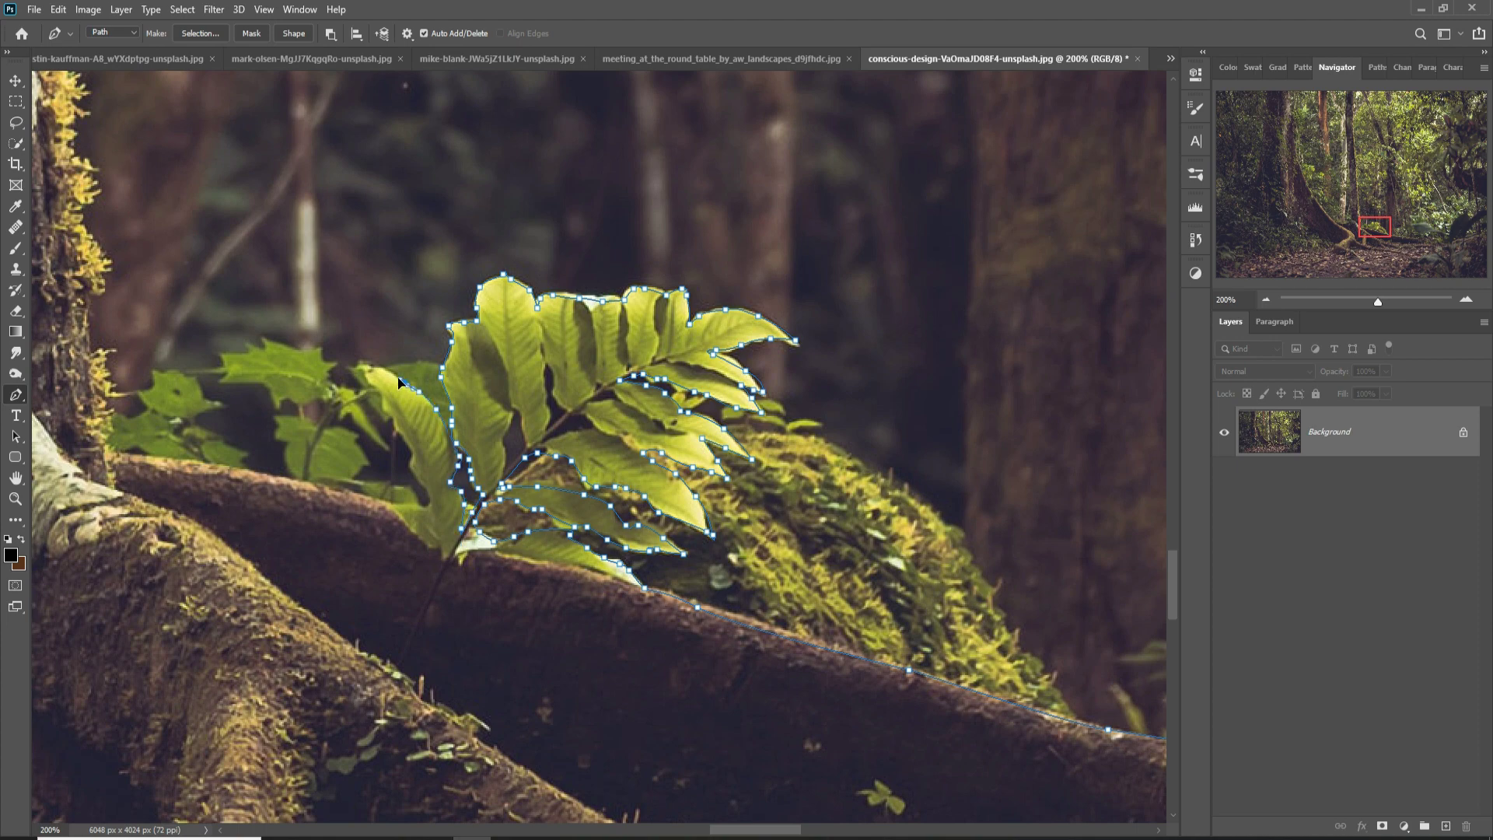
pyautogui.moveTo(121, 460); pyautogui.dragTo(527, 505)
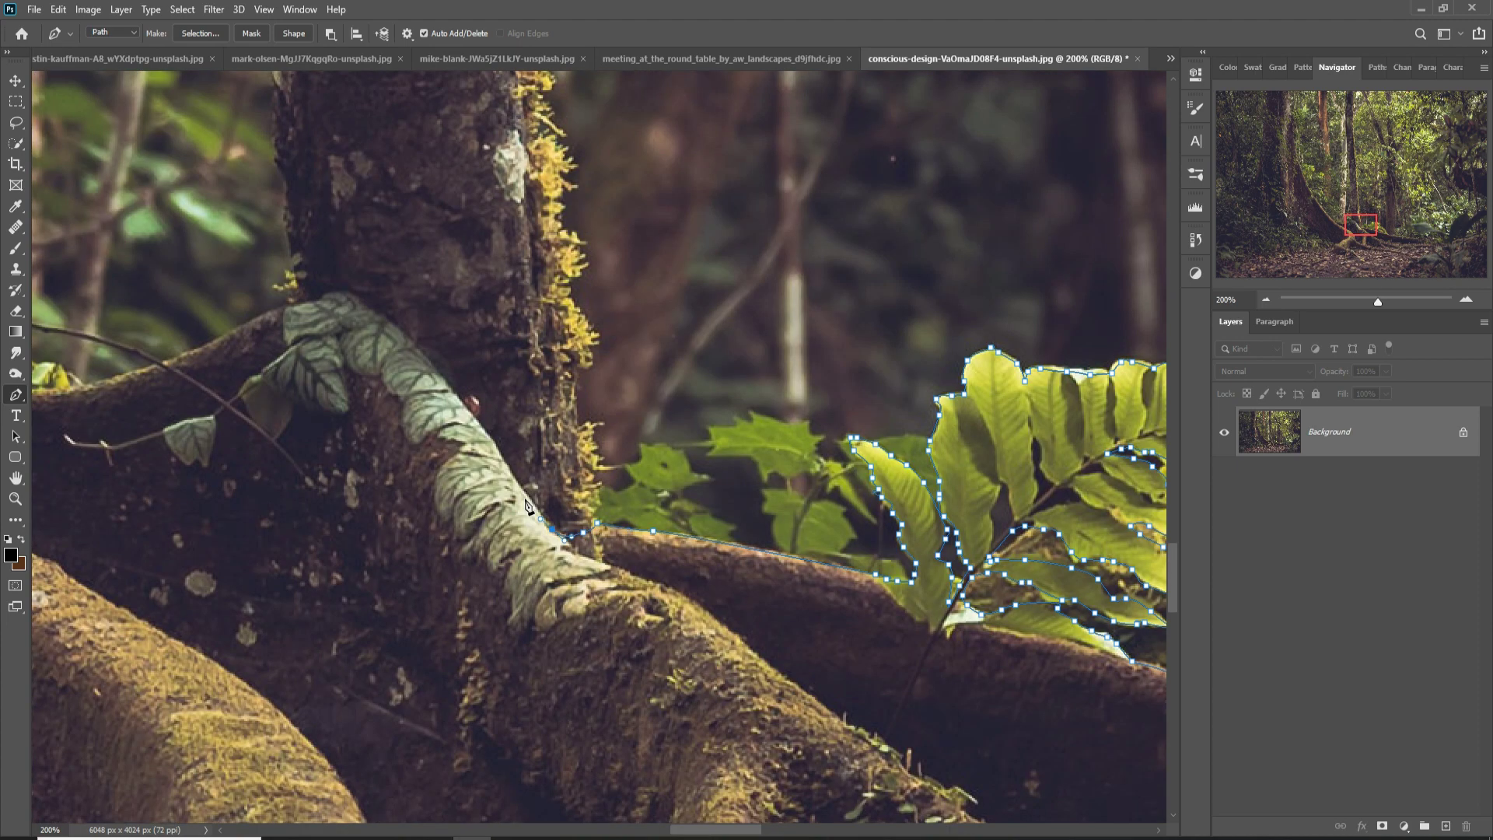
# Step: Trace the path up the trunk edges and load it as a selection
pyautogui.click(97, 388)
pyautogui.moveTo(97, 389); pyautogui.dragTo(632, 497)
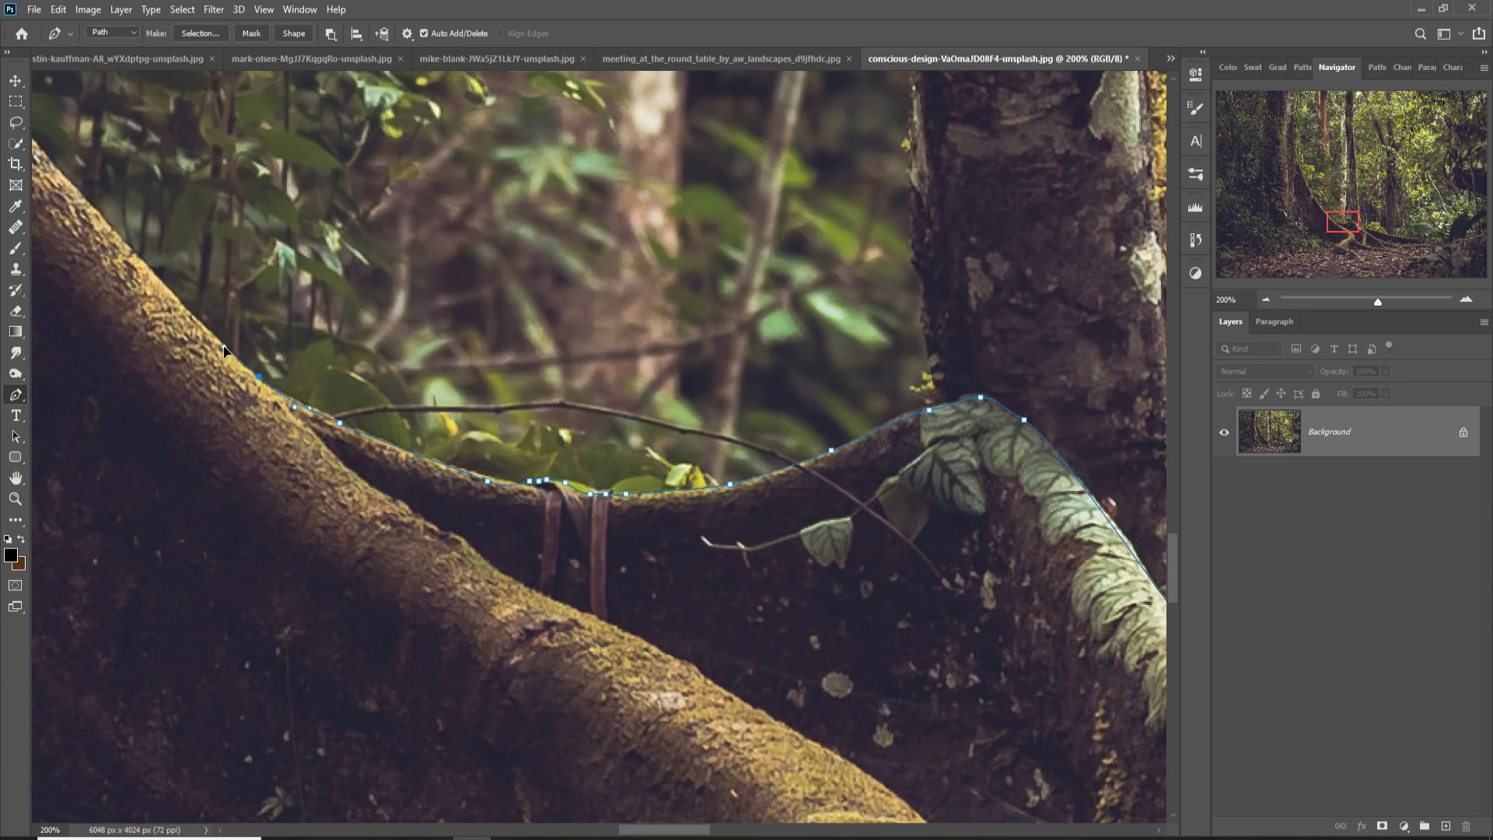
pyautogui.click(144, 266)
pyautogui.moveTo(39, 149); pyautogui.dragTo(593, 495)
pyautogui.click(574, 466)
pyautogui.moveTo(264, 81); pyautogui.dragTo(555, 355)
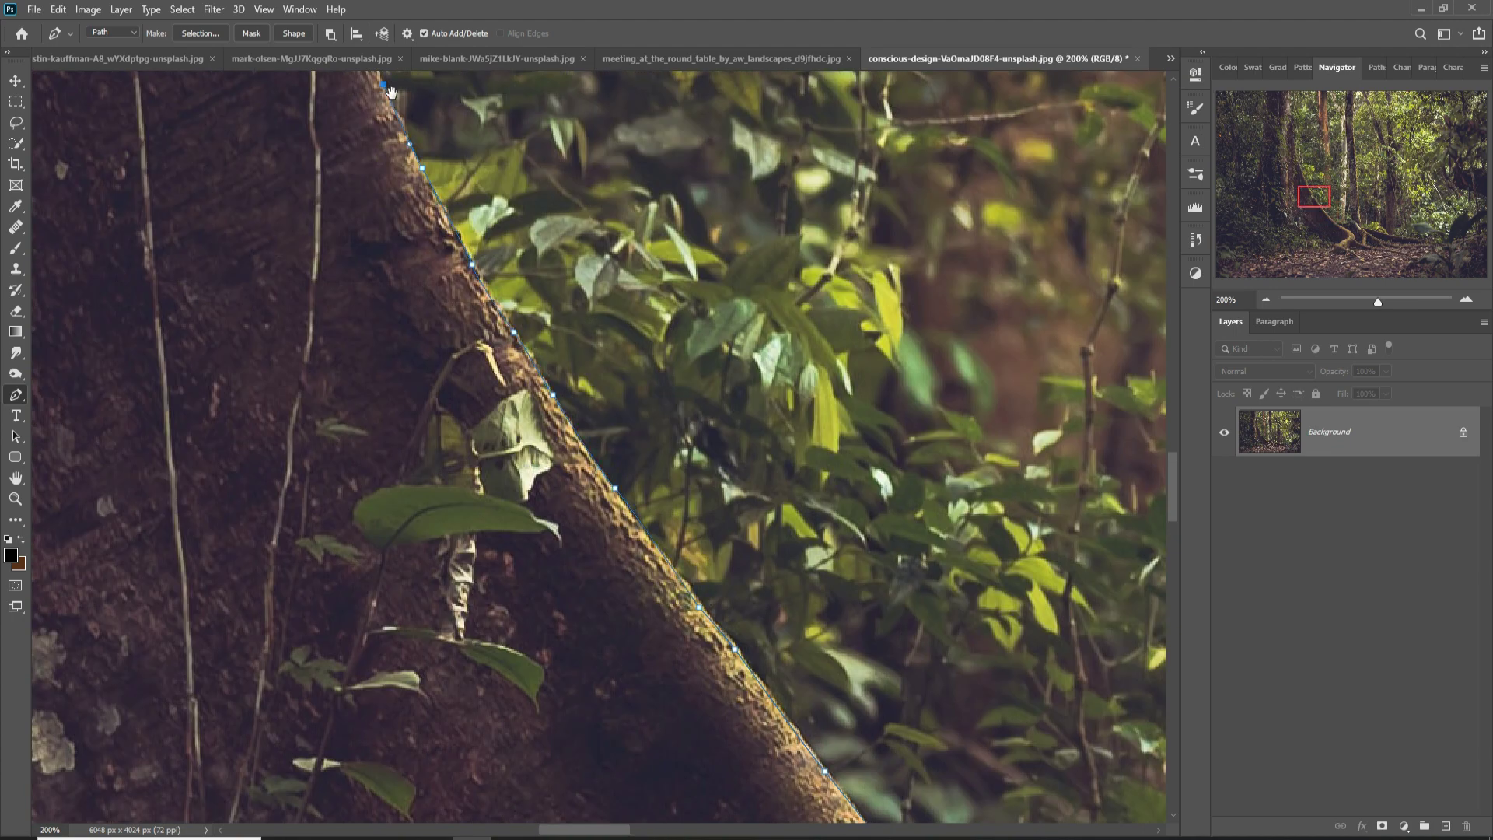
pyautogui.moveTo(391, 93); pyautogui.dragTo(791, 603)
pyautogui.moveTo(665, 239); pyautogui.dragTo(806, 491)
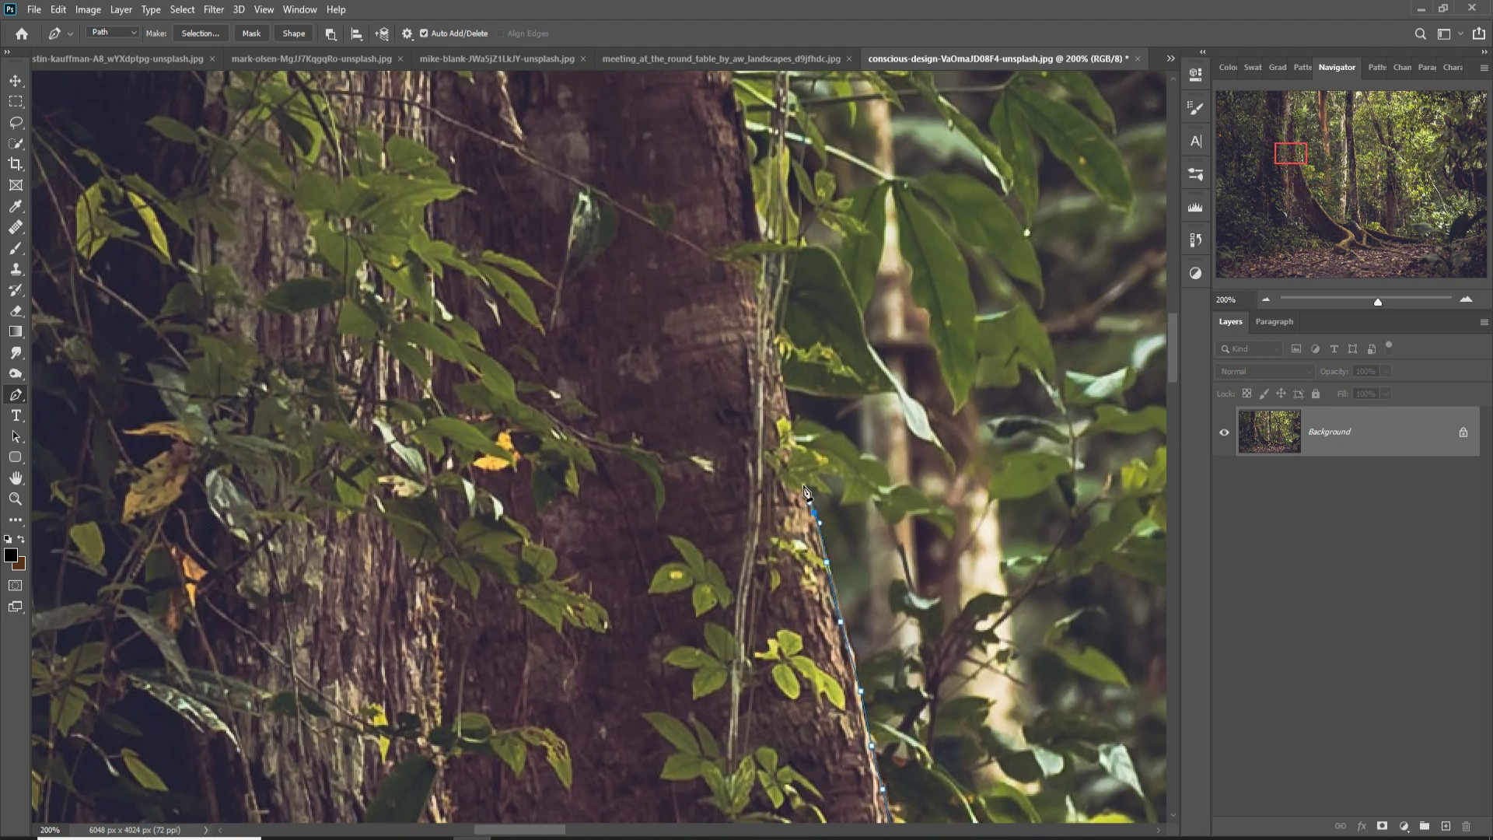
pyautogui.moveTo(735, 97)
pyautogui.mouseDown()
pyautogui.moveTo(816, 322)
pyautogui.moveTo(858, 558)
pyautogui.mouseUp()
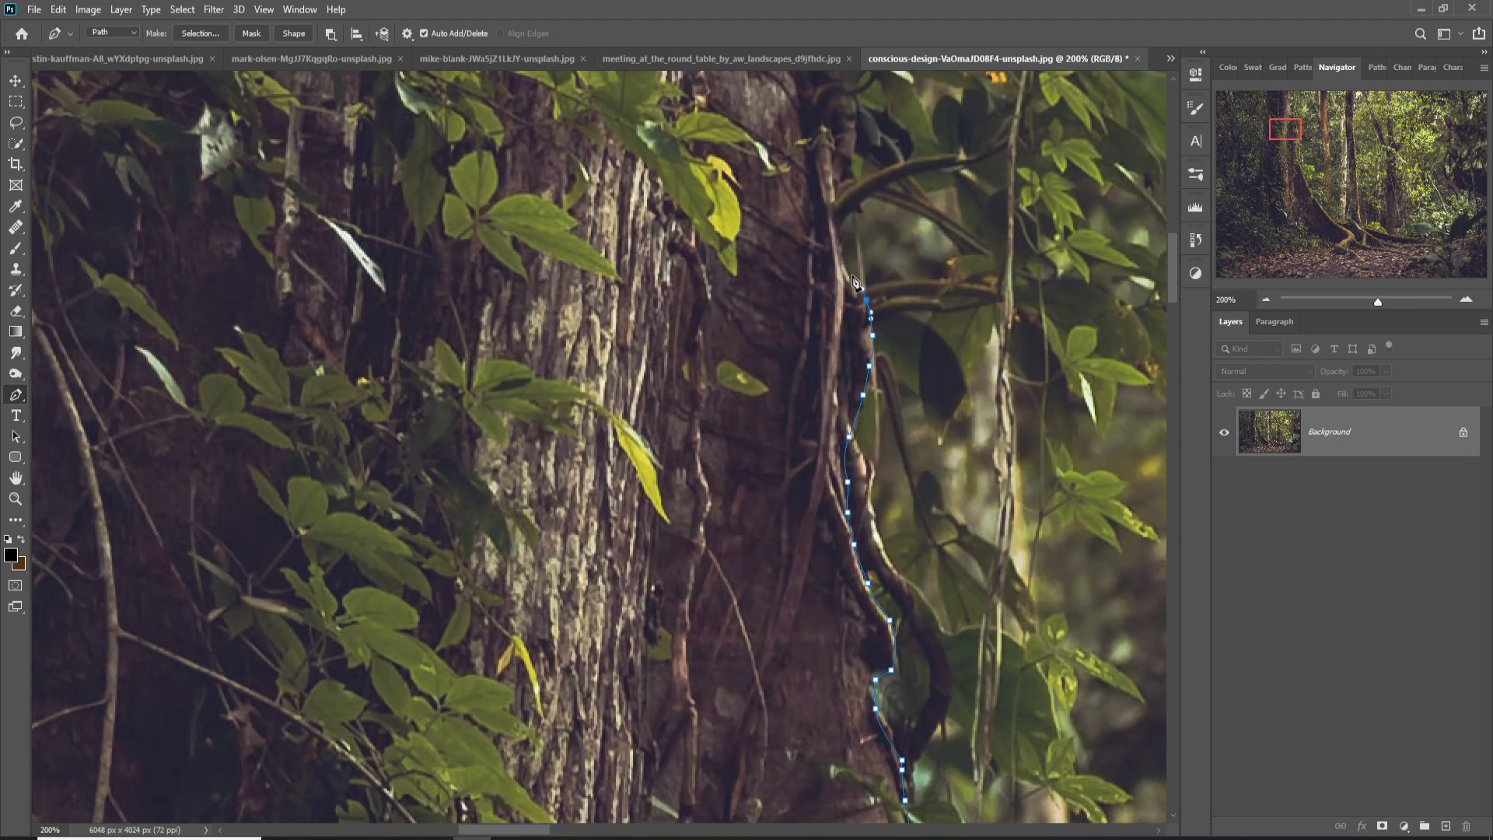
pyautogui.moveTo(855, 281); pyautogui.dragTo(867, 476)
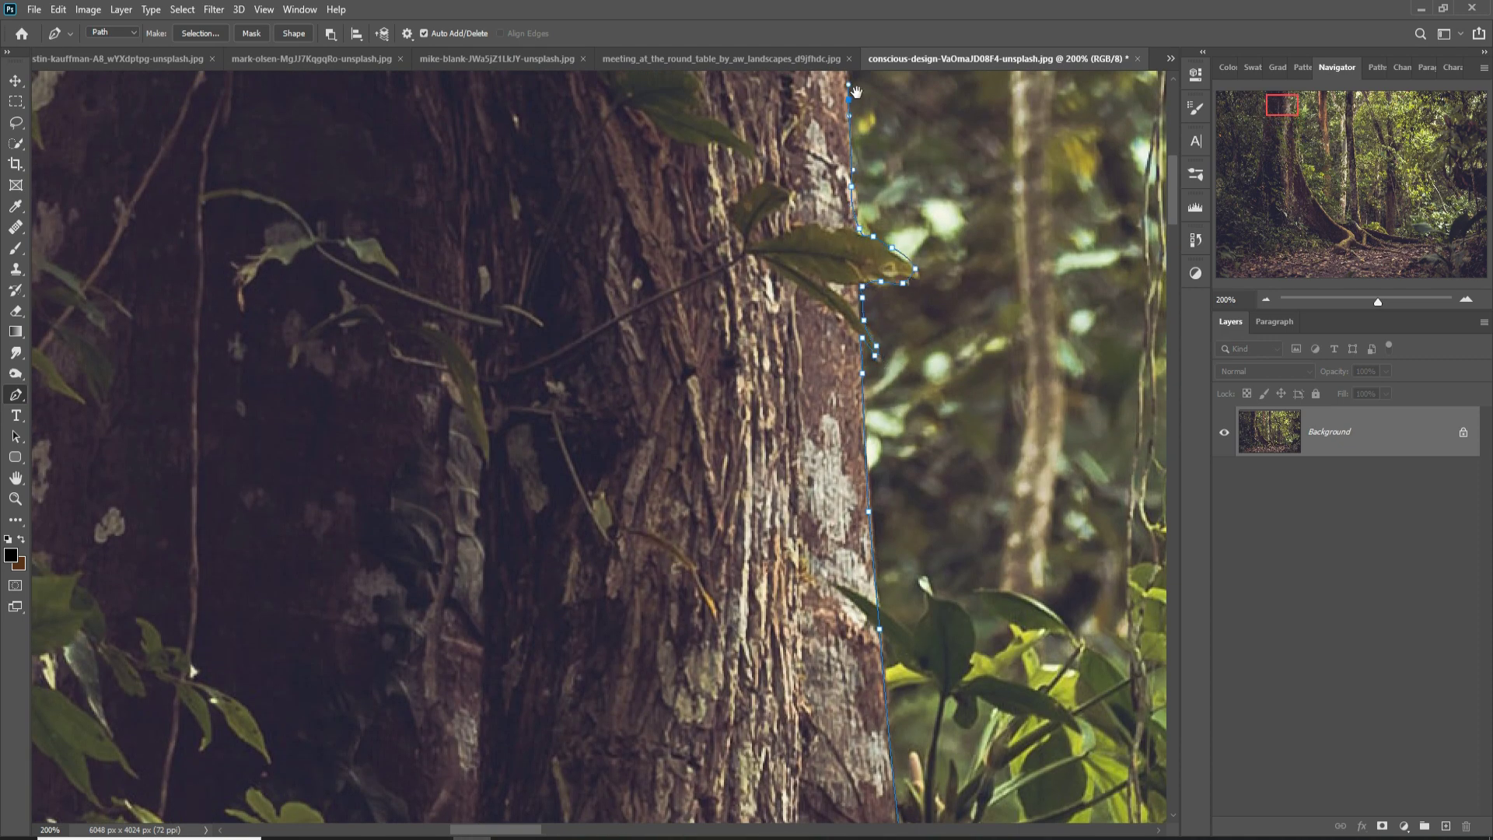
pyautogui.moveTo(855, 92)
pyautogui.mouseDown()
pyautogui.moveTo(684, 467)
pyautogui.moveTo(563, 496)
pyautogui.mouseUp()
pyautogui.moveTo(570, 786)
pyautogui.mouseDown()
pyautogui.moveTo(584, 638)
pyautogui.moveTo(504, 372)
pyautogui.moveTo(586, 249)
pyautogui.mouseUp()
pyautogui.moveTo(510, 768)
pyautogui.mouseDown()
pyautogui.moveTo(677, 273)
pyautogui.moveTo(372, 374)
pyautogui.mouseUp()
pyautogui.hotkey('ctrl', 'Return')
pyautogui.hotkey('ctrl', '0')
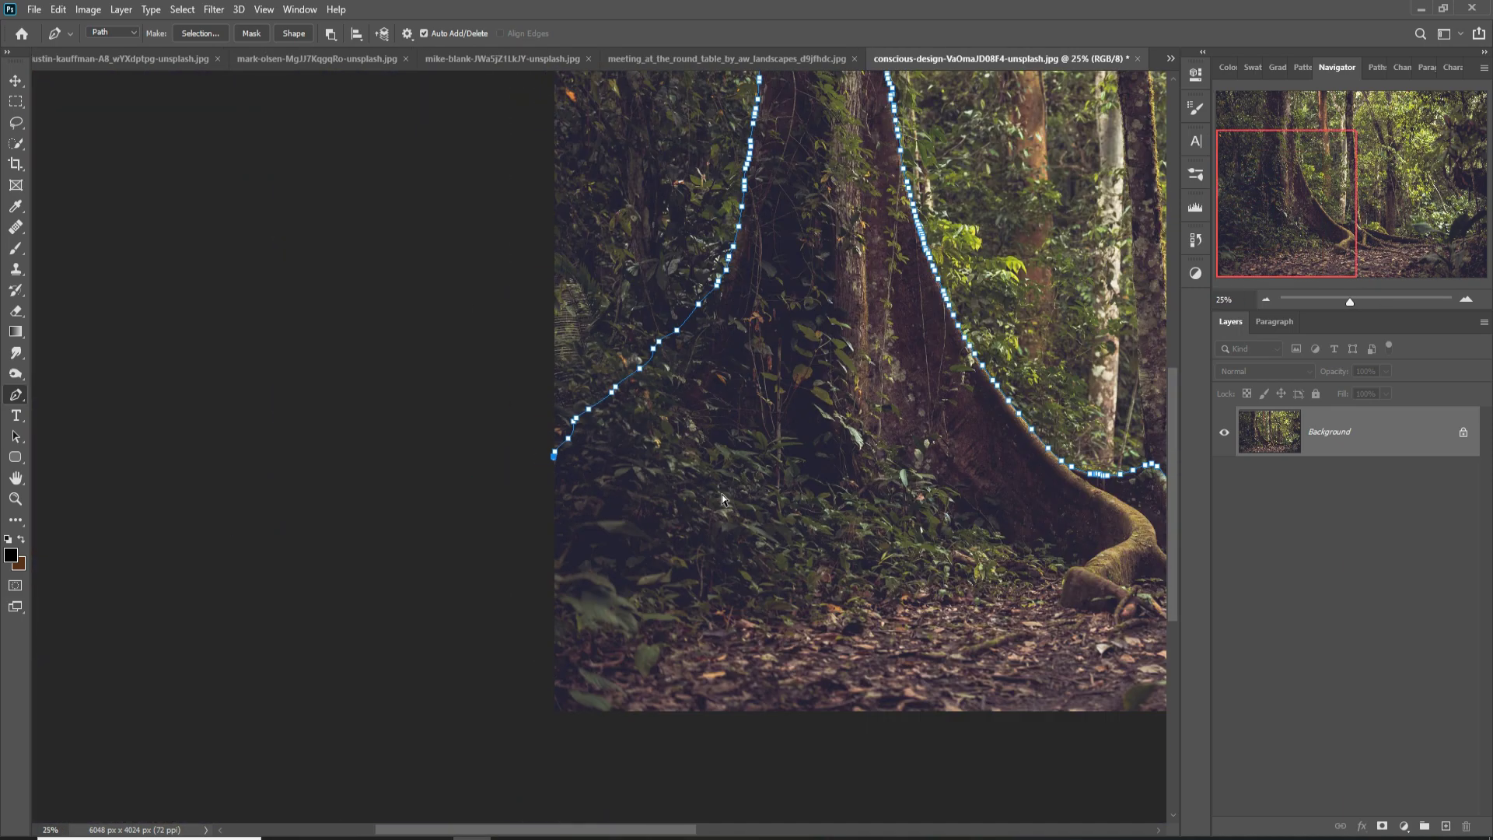
# Step: Invert the selection to the traced trunk, bring it into the composite, and scale it into place
pyautogui.click(182, 10)
pyautogui.click(194, 81)
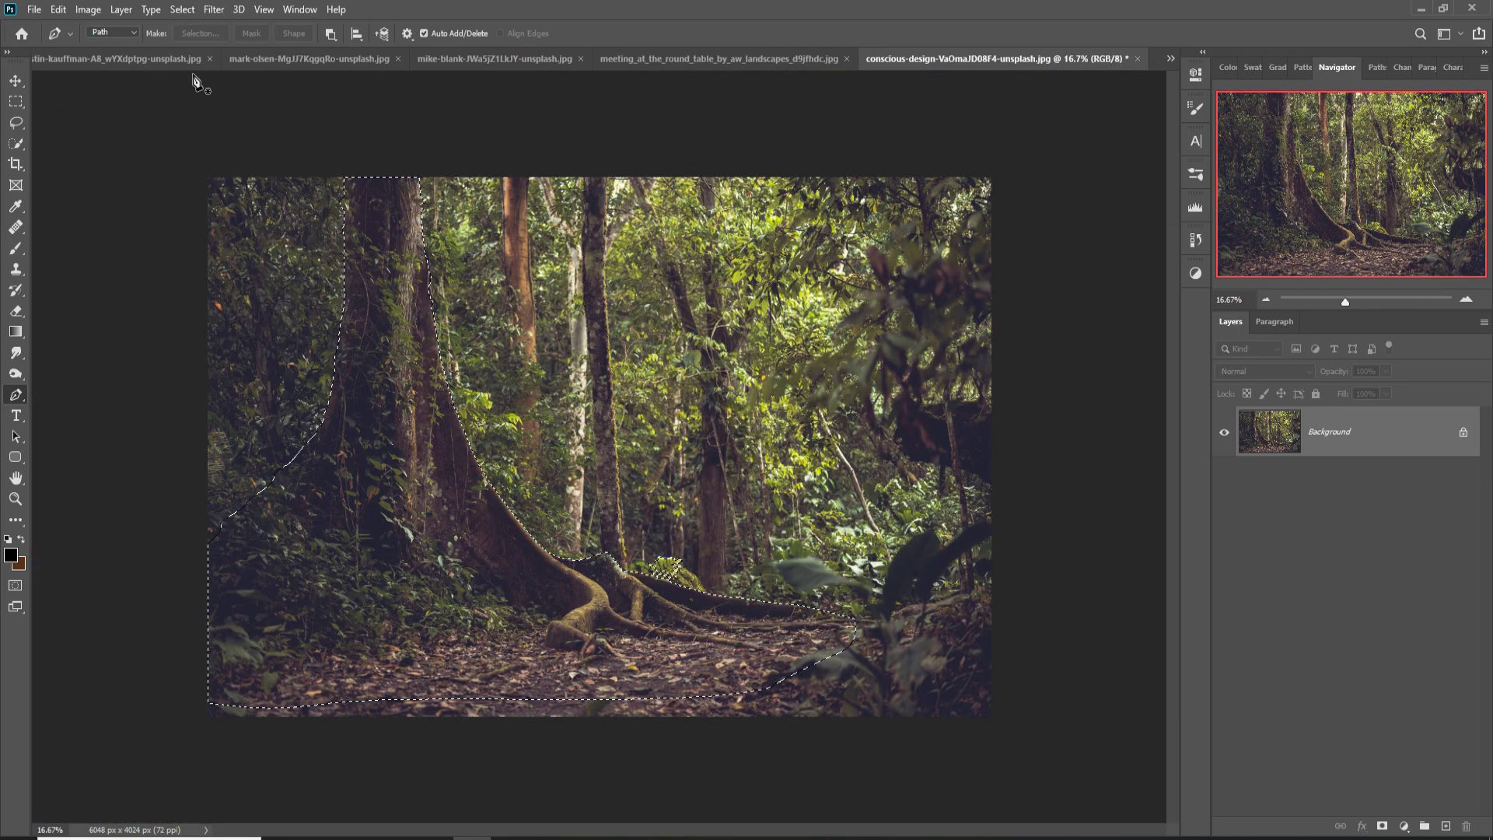
pyautogui.press('v')
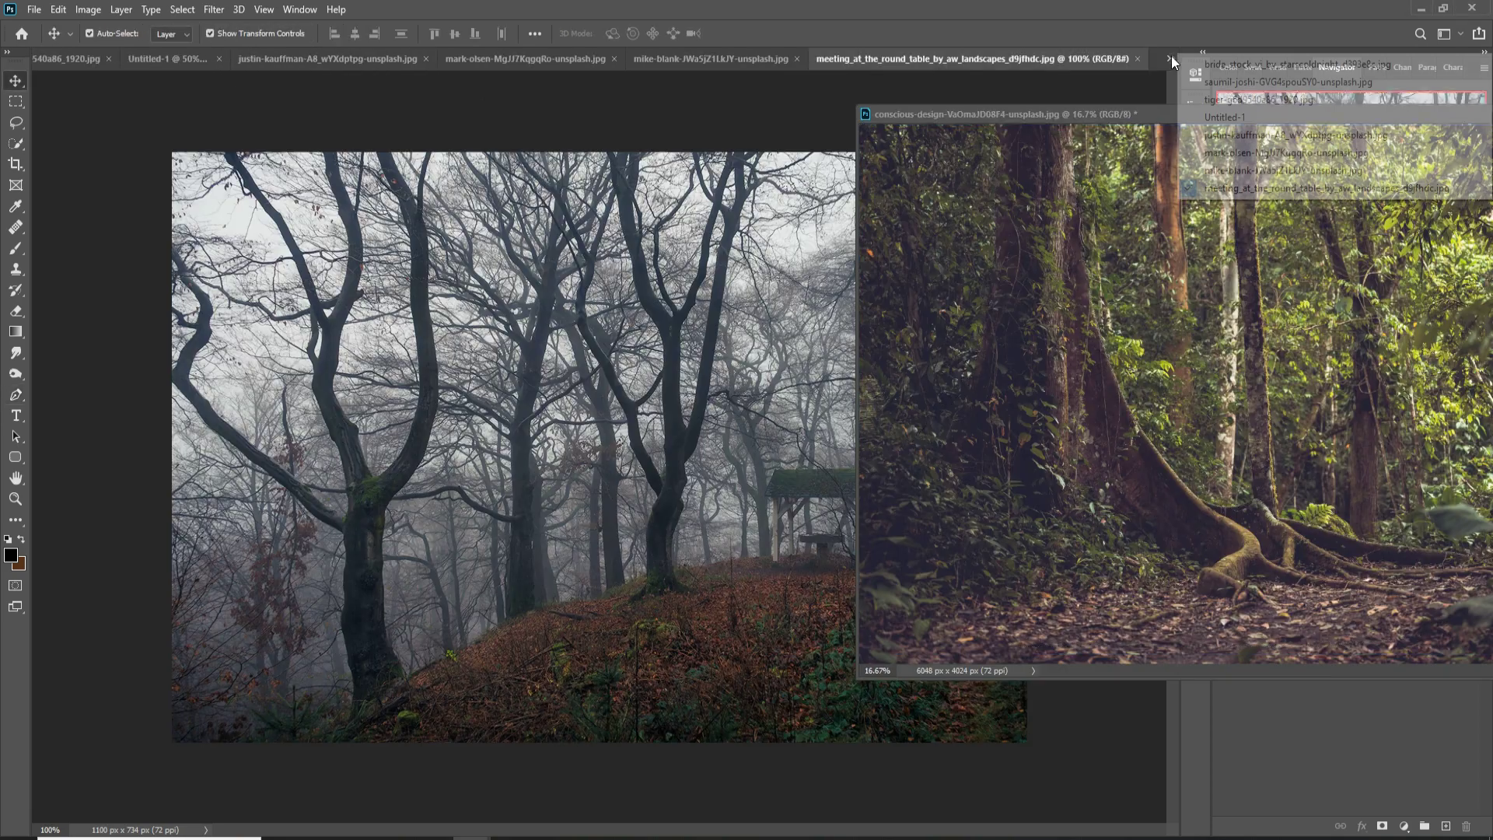
pyautogui.hotkey('ctrl', '-')
pyautogui.hotkey('ctrl', 't')
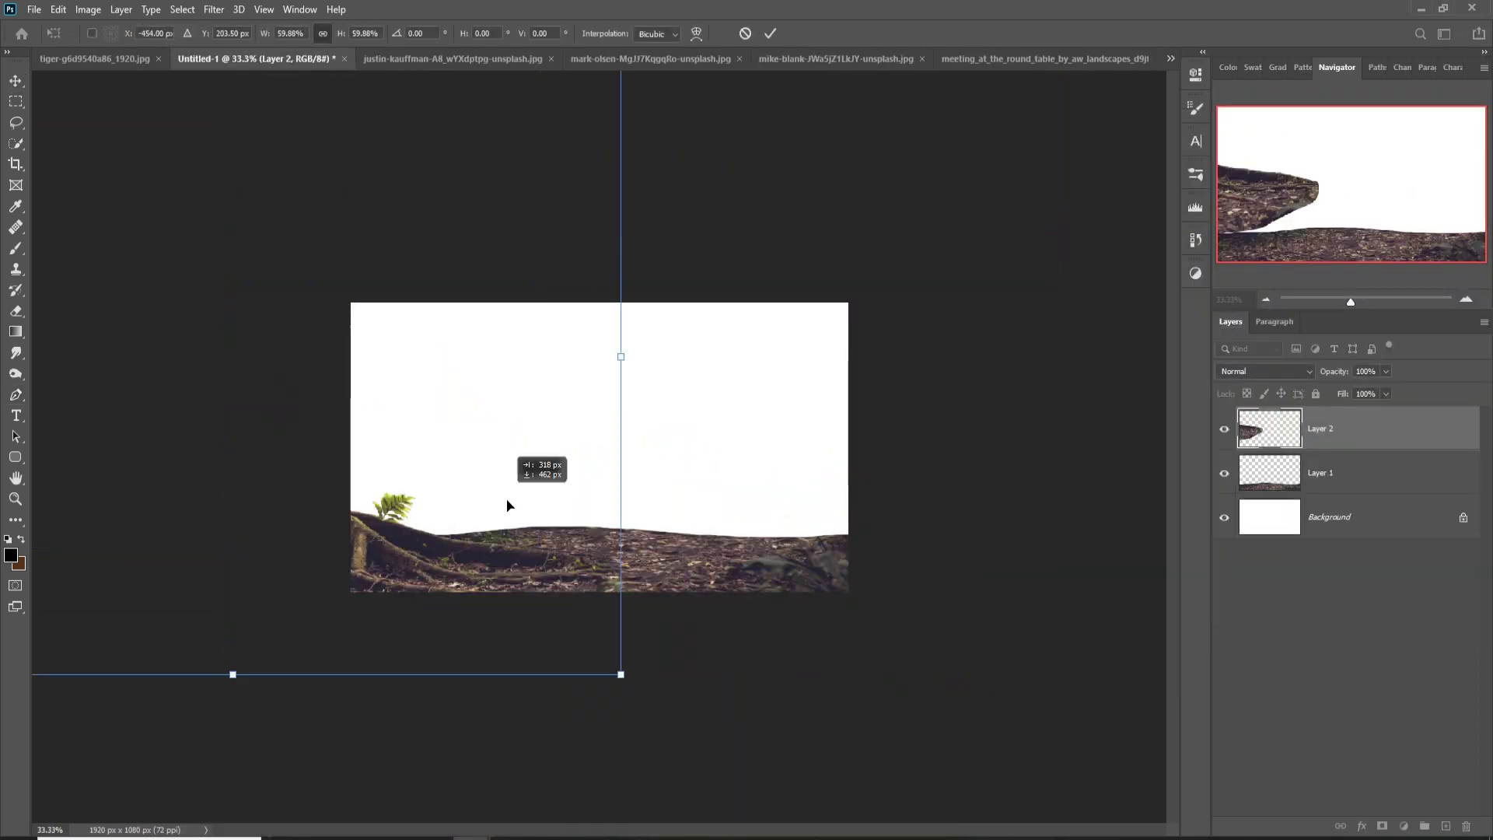
pyautogui.moveTo(583, 532); pyautogui.dragTo(476, 561)
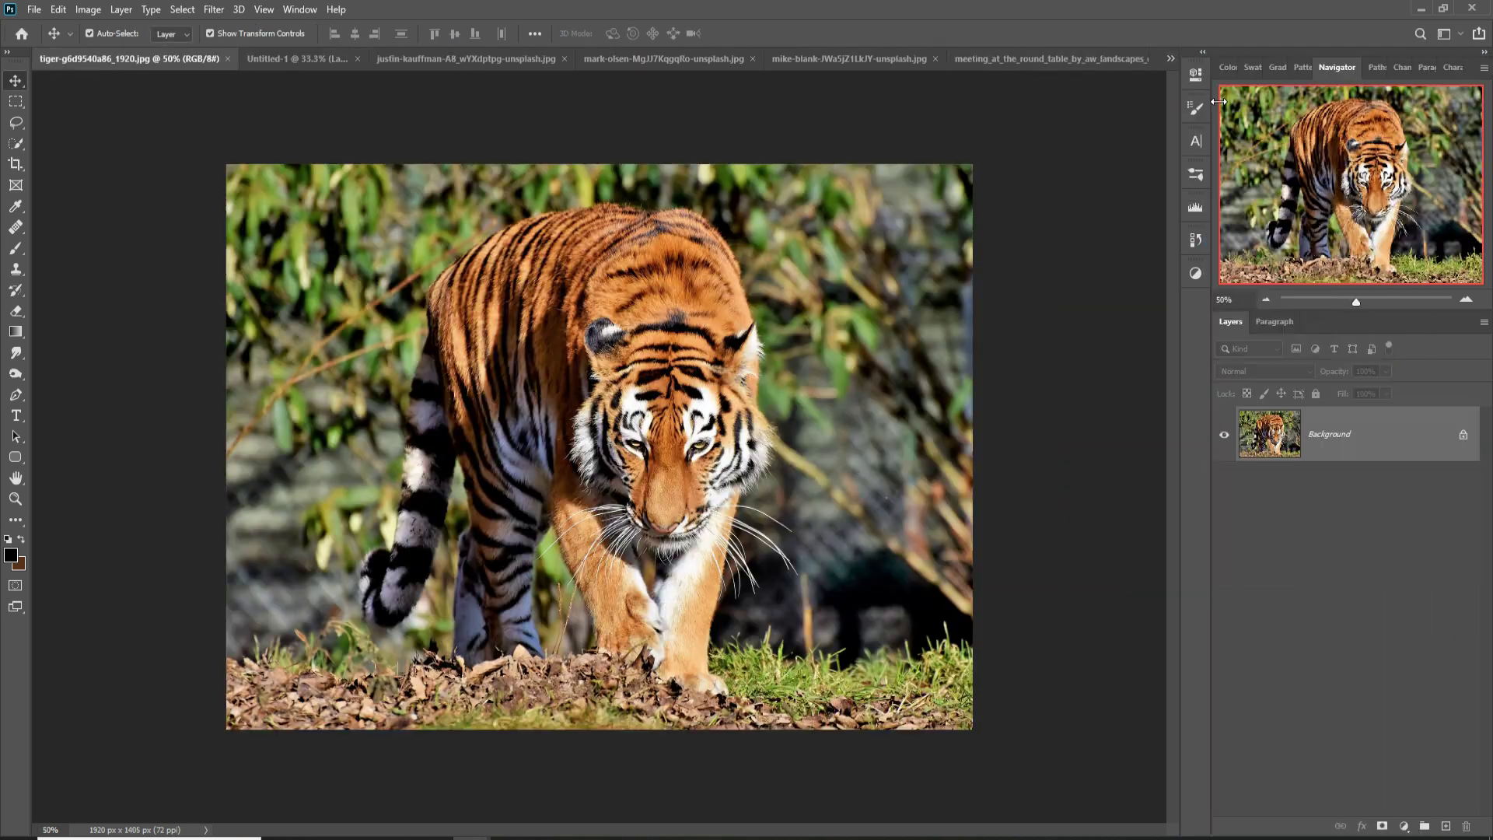
pyautogui.click(182, 9)
# Step: Select the tiger as the subject and copy it to its own layer, hiding the background
pyautogui.click(196, 197)
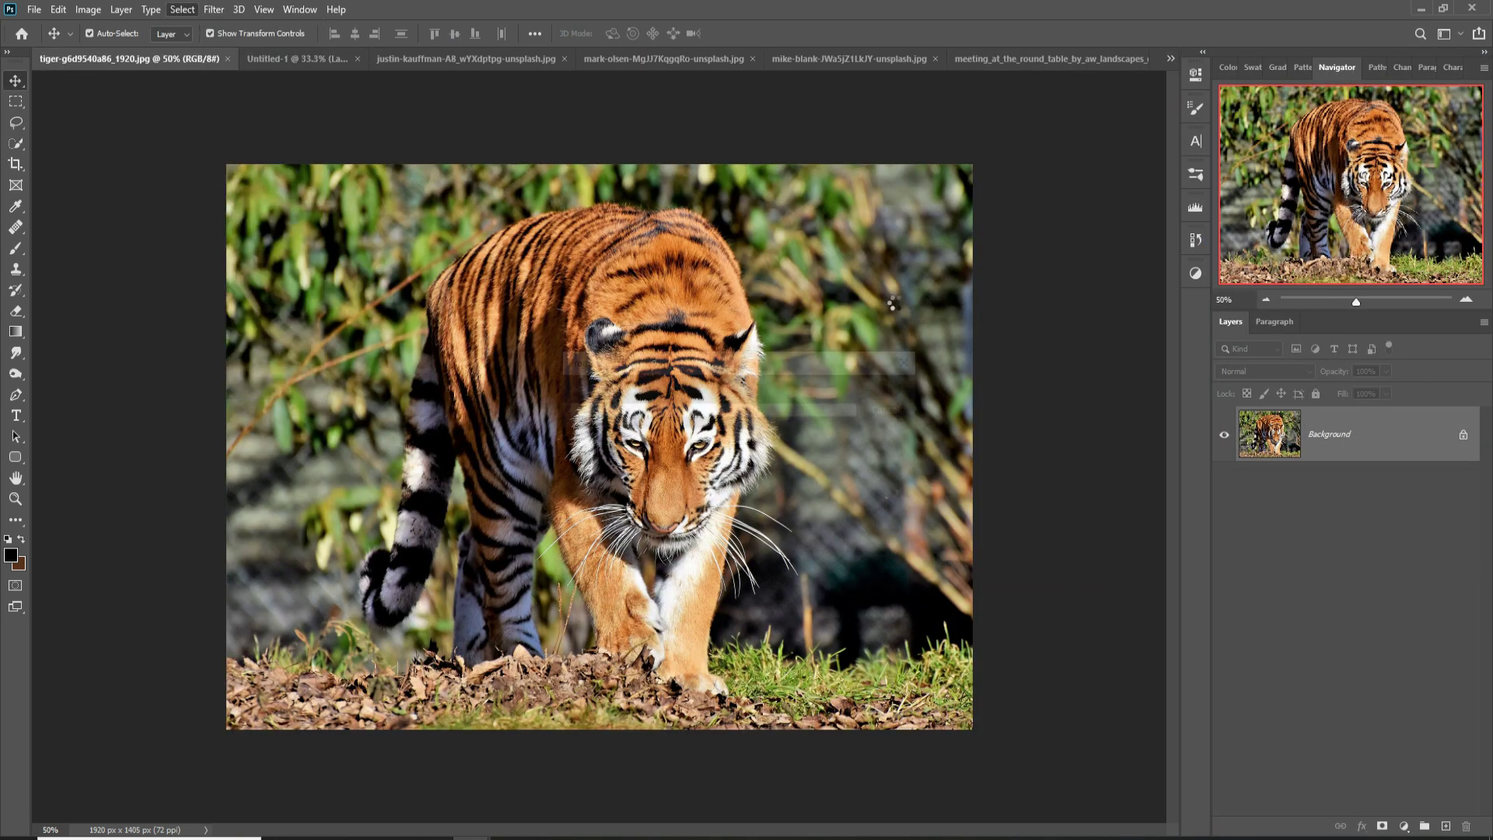
pyautogui.hotkey('ctrl', 'j')
pyautogui.click(1223, 489)
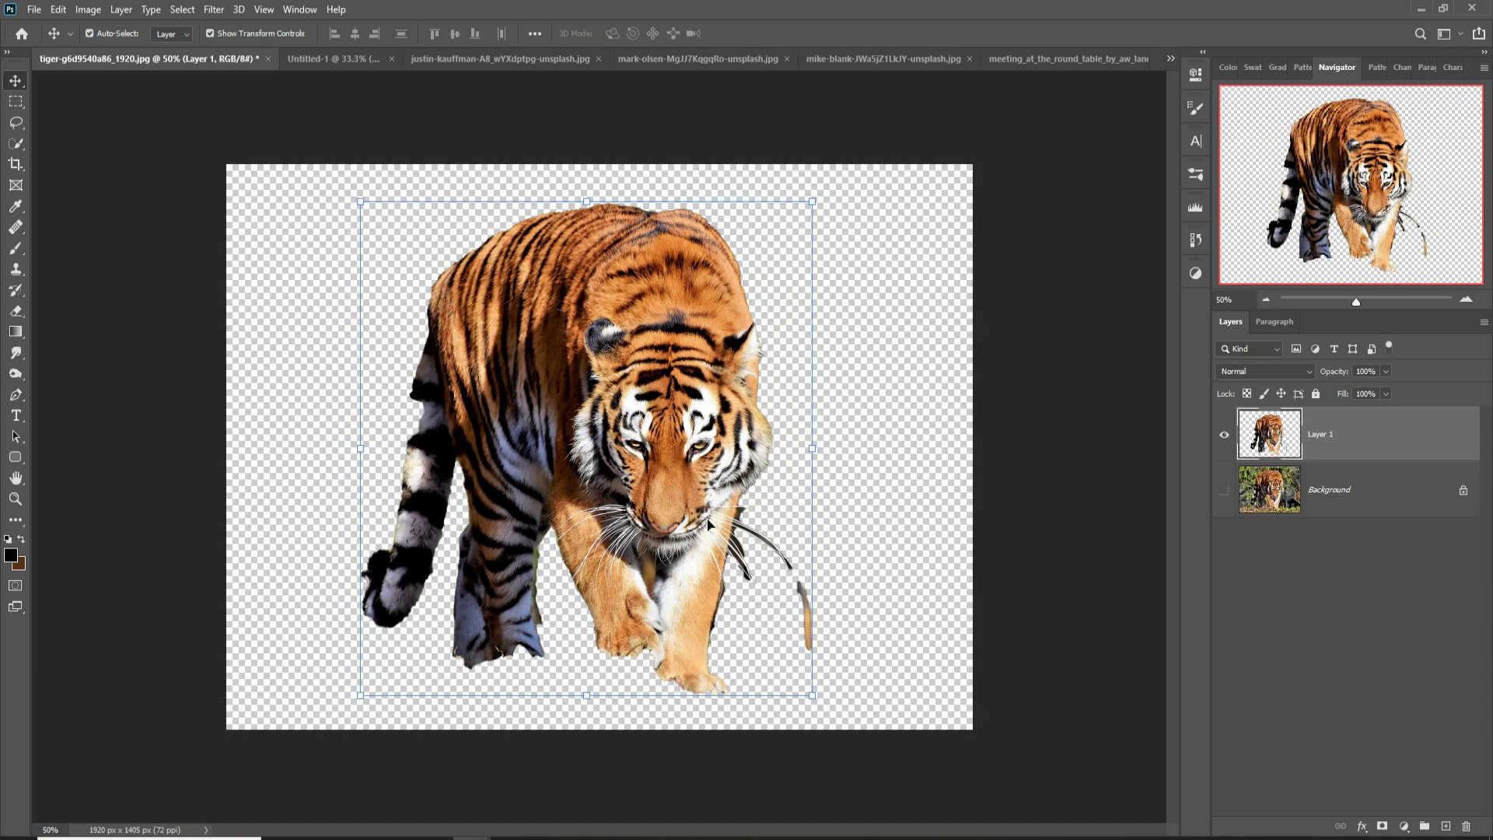
pyautogui.press('l')
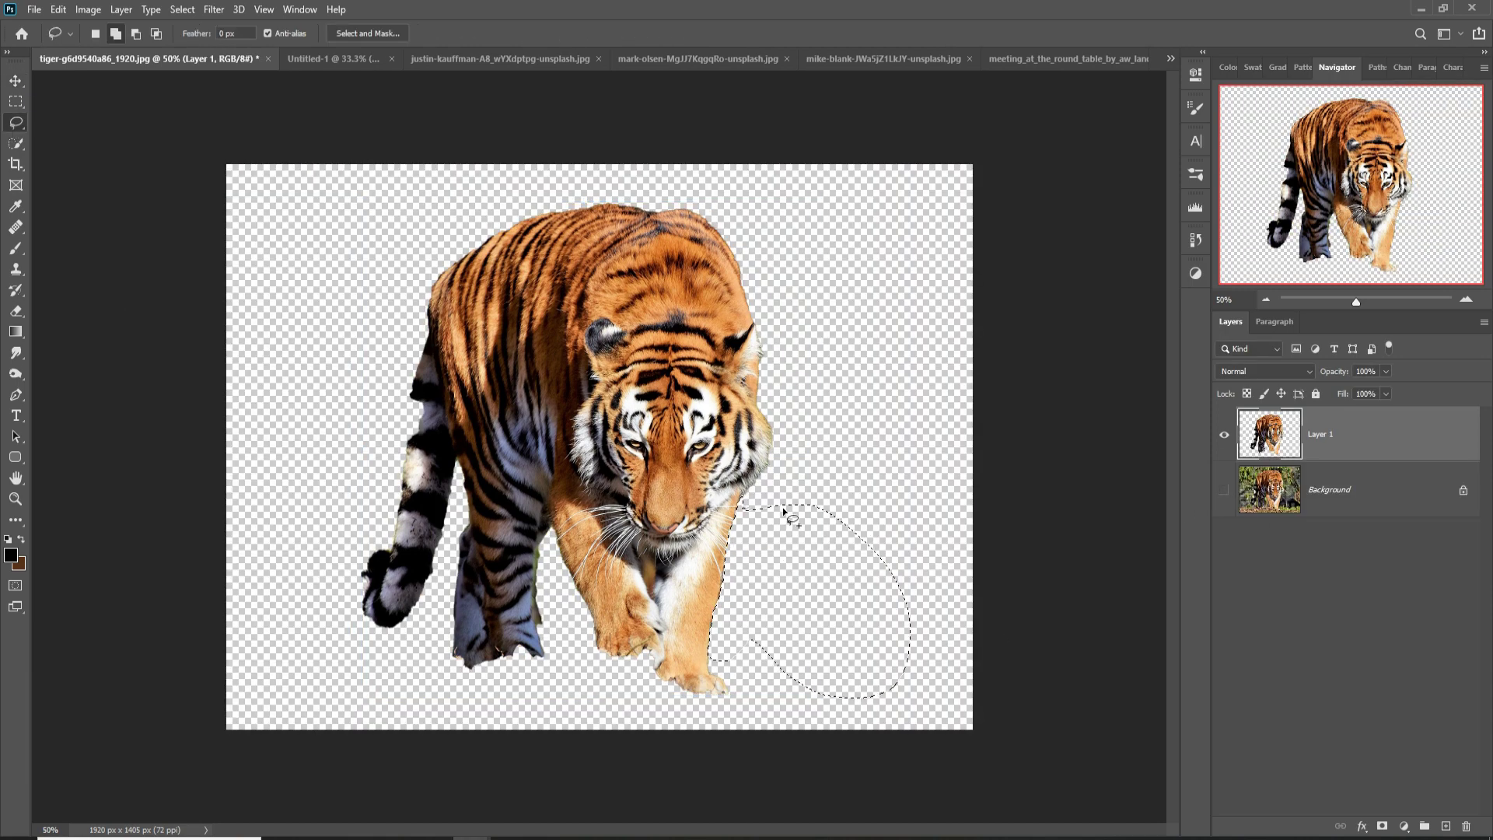
# Step: Bring the tiger into Untitled-1, enlarge it slightly, and clean up around its tail
pyautogui.click(182, 9)
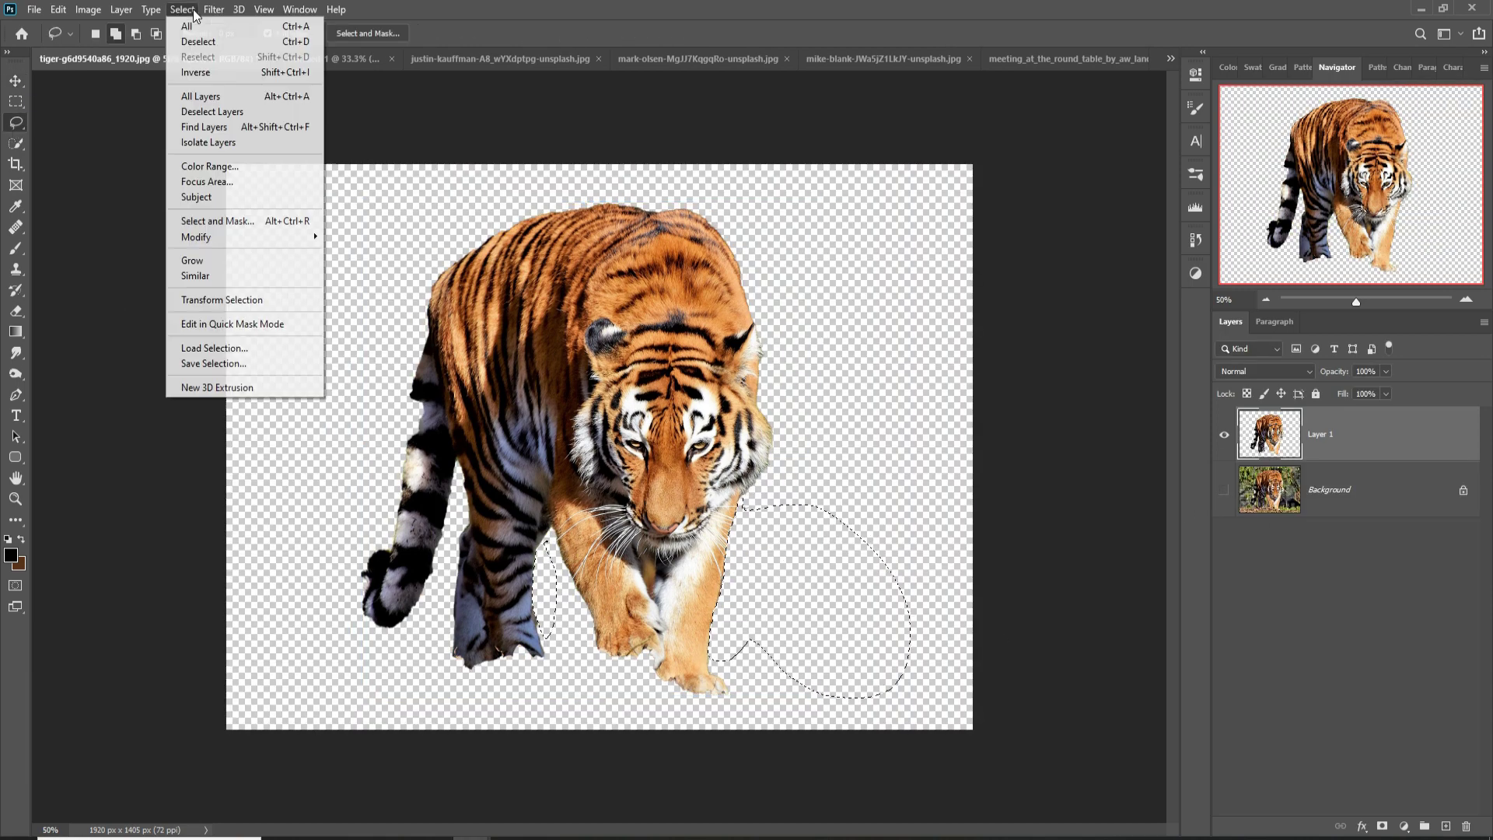
pyautogui.moveTo(147, 58)
pyautogui.mouseDown()
pyautogui.moveTo(699, 311)
pyautogui.moveTo(693, 330)
pyautogui.moveTo(683, 319)
pyautogui.mouseUp()
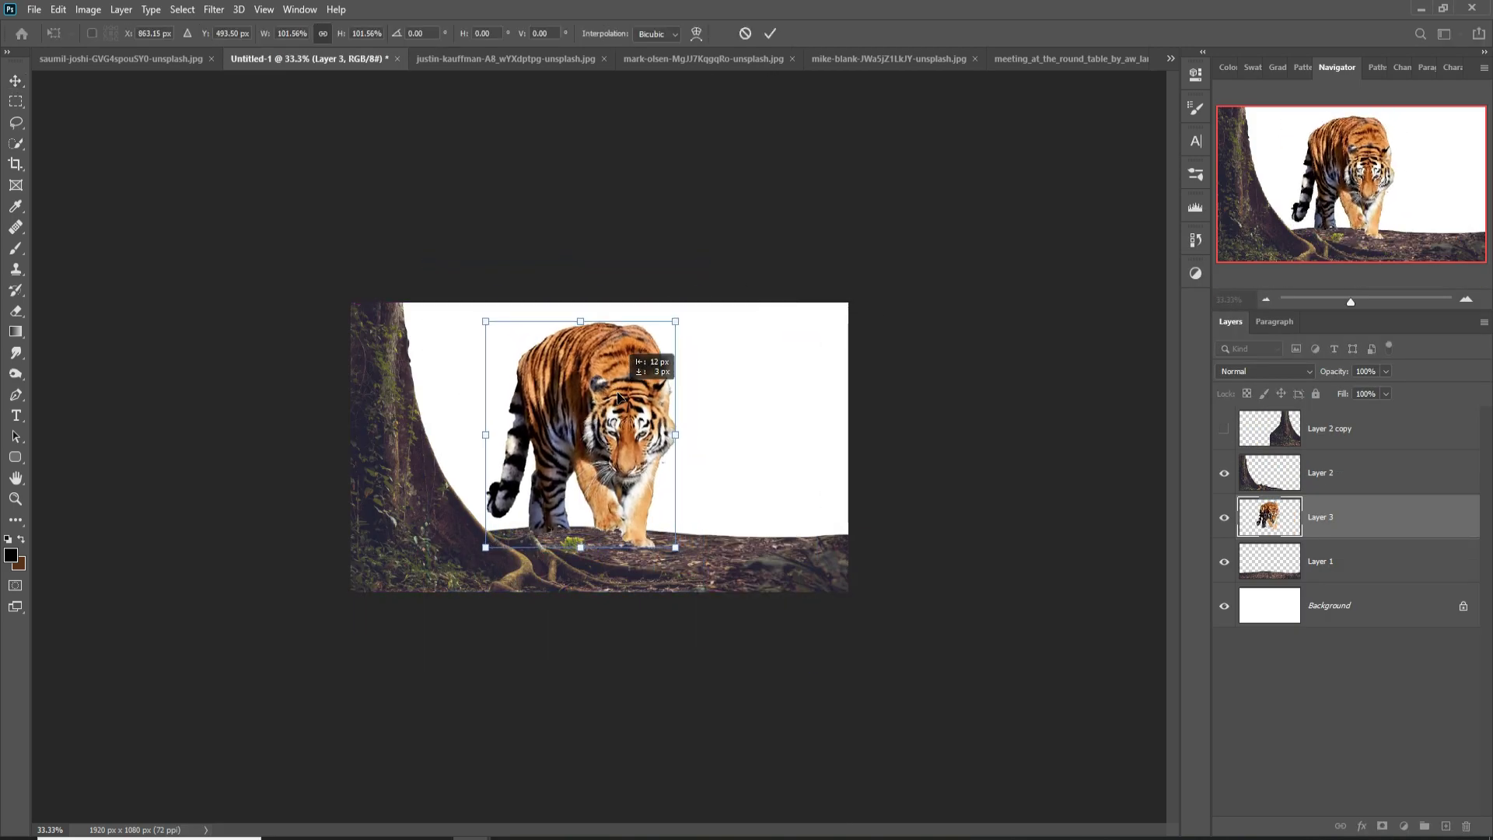
pyautogui.press('Return')
pyautogui.press('l')
pyautogui.moveTo(520, 370); pyautogui.dragTo(529, 484)
pyautogui.hotkey('ctrl', 'd')
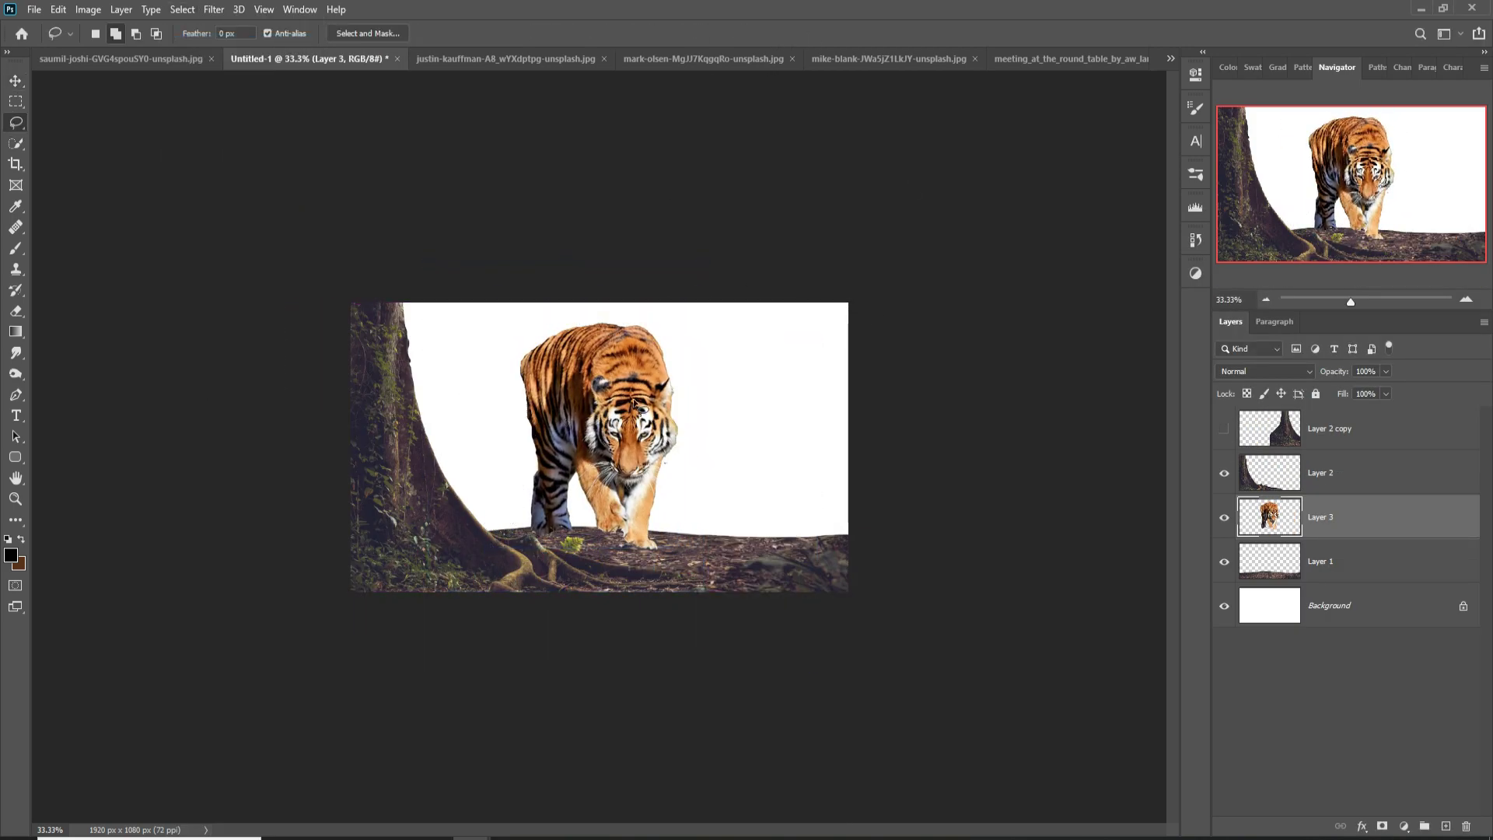
pyautogui.press('v')
pyautogui.hotkey('ctrl', 'Tab')
# Step: Trace the mossy trunk with the Pen tool from the forest floor up to the side branch
pyautogui.press('p')
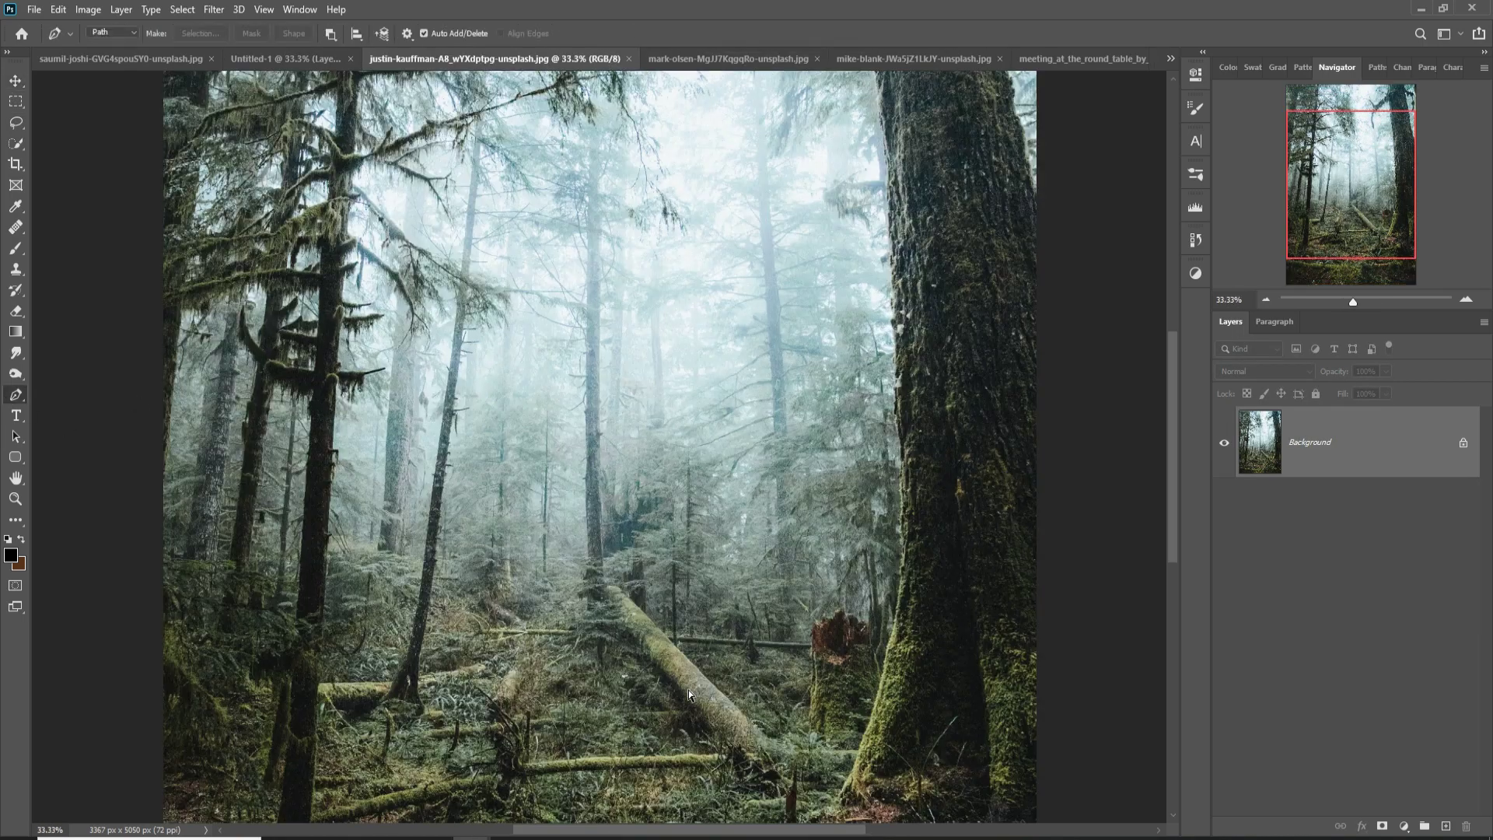
pyautogui.scroll(5, 688, 688)
pyautogui.moveTo(405, 559); pyautogui.dragTo(538, 567)
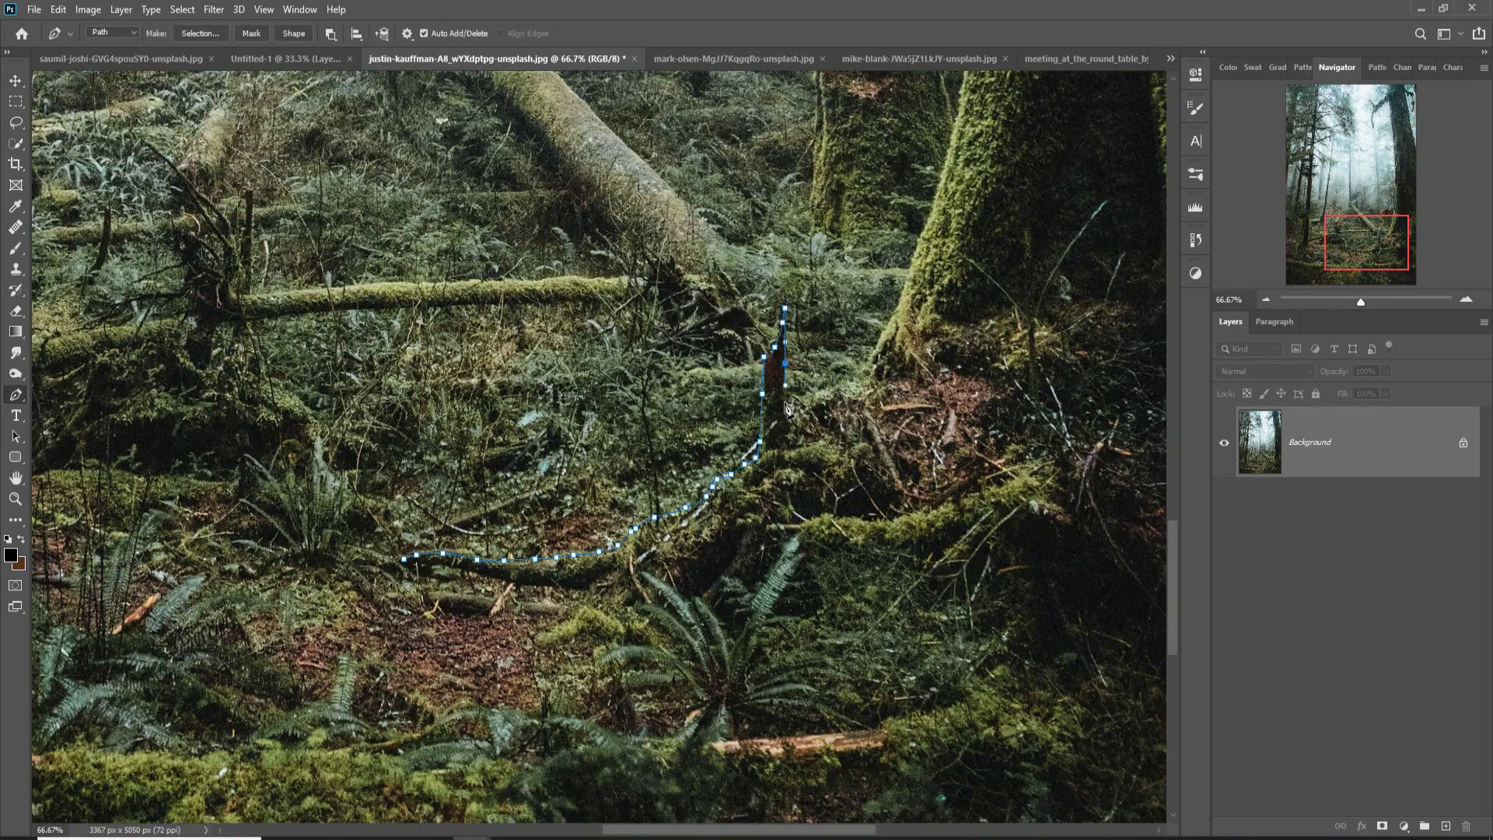
pyautogui.moveTo(955, 156); pyautogui.dragTo(936, 581)
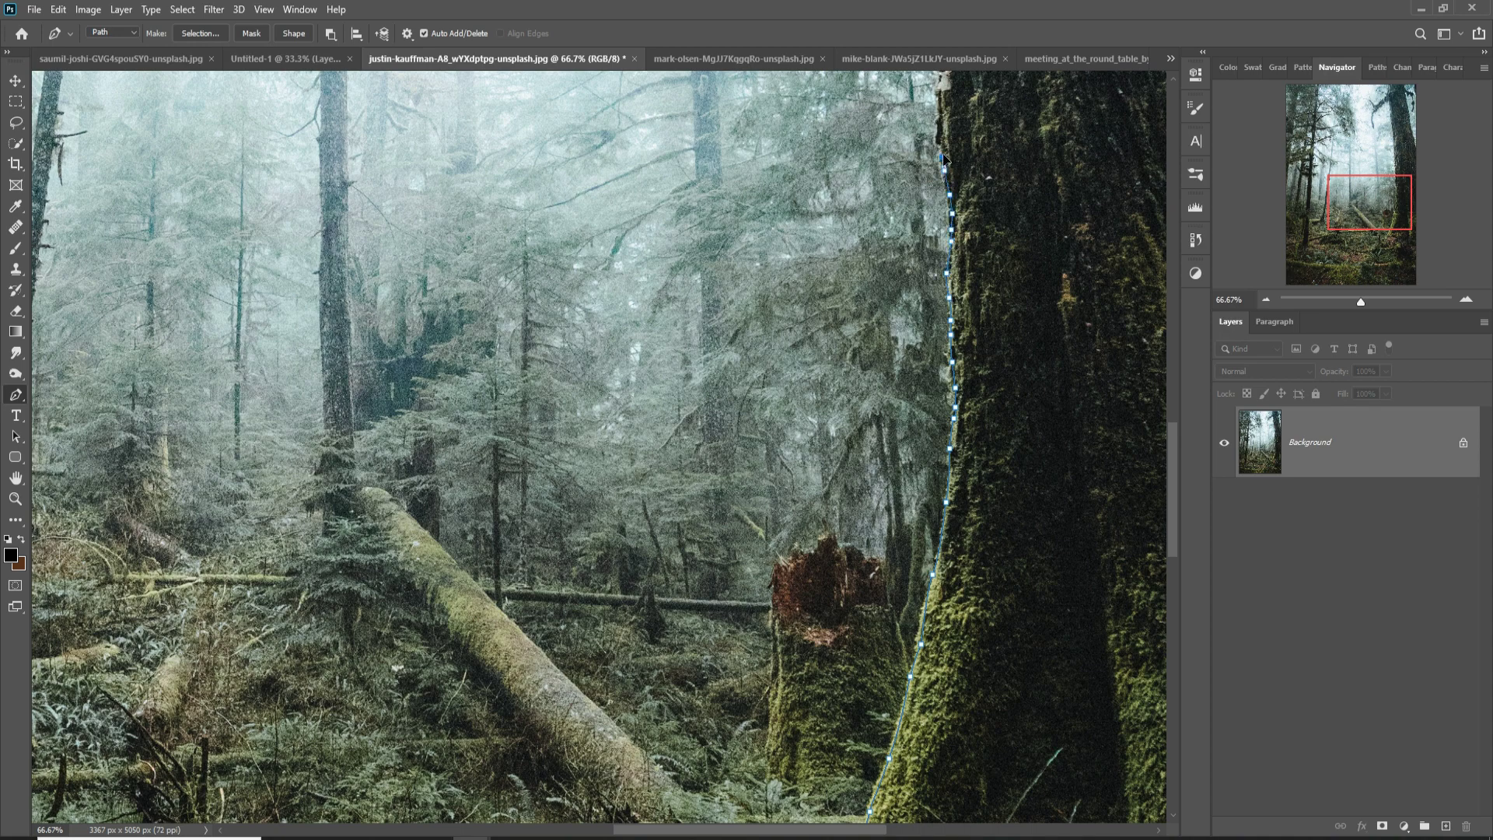
pyautogui.moveTo(943, 157); pyautogui.dragTo(902, 326)
pyautogui.moveTo(896, 163); pyautogui.dragTo(913, 359)
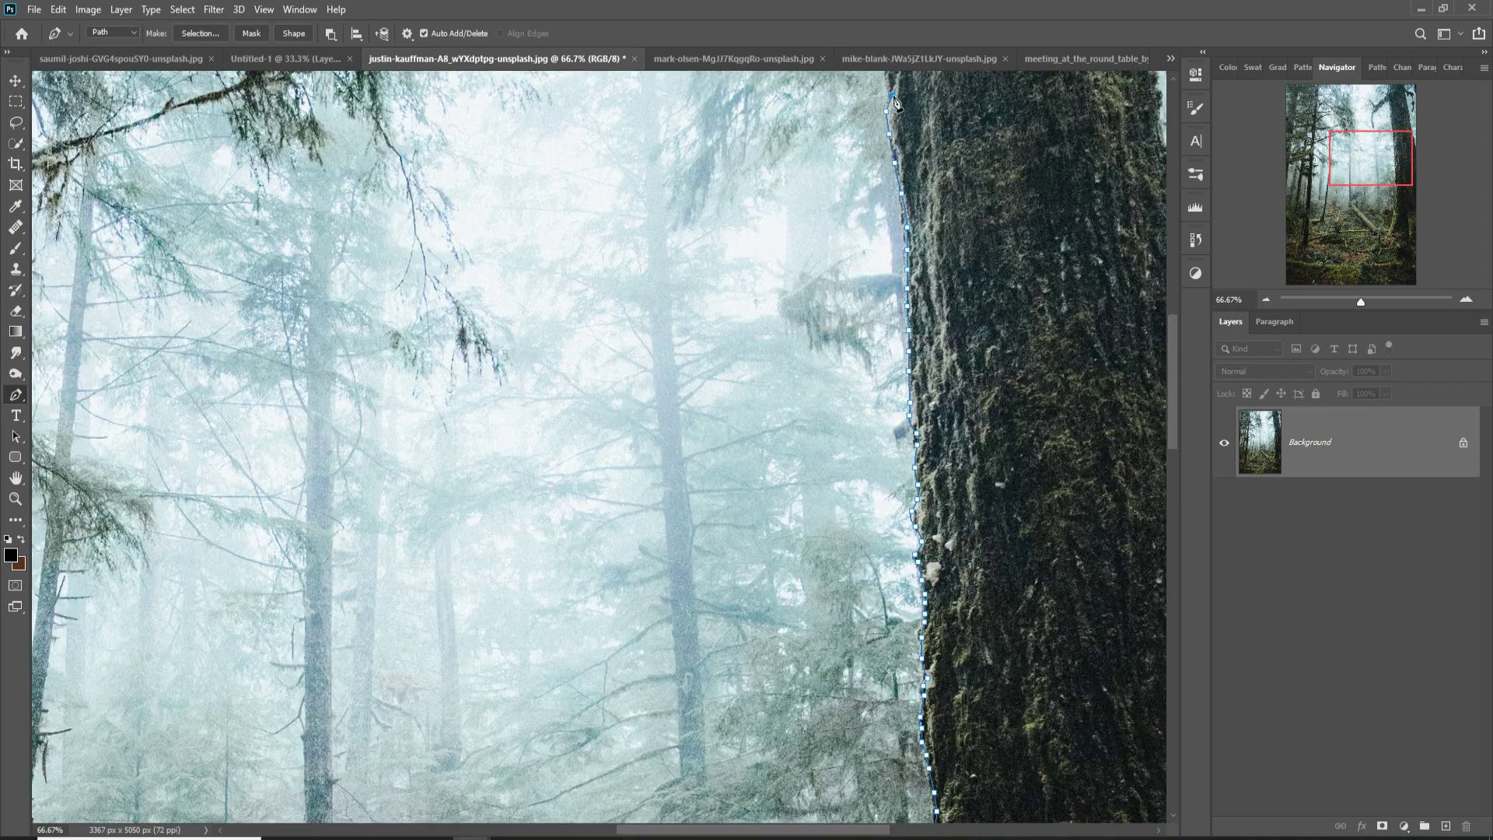
pyautogui.moveTo(895, 101); pyautogui.dragTo(837, 344)
pyautogui.moveTo(811, 220); pyautogui.dragTo(798, 364)
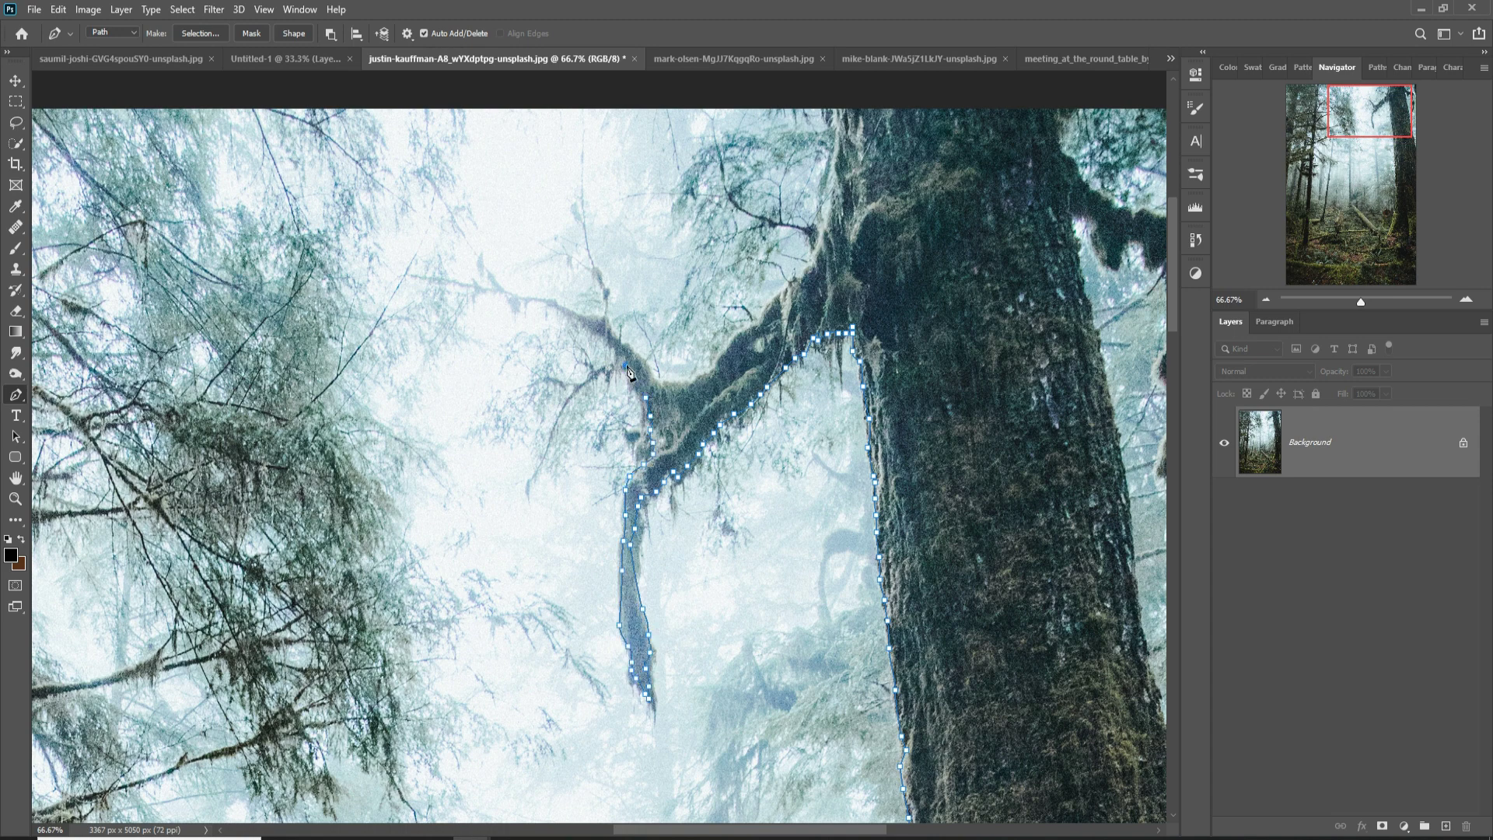
# Step: Finish tracing the trunk top and drag the cut-out trunk into the tiger composite
pyautogui.scroll(5, 805, 275)
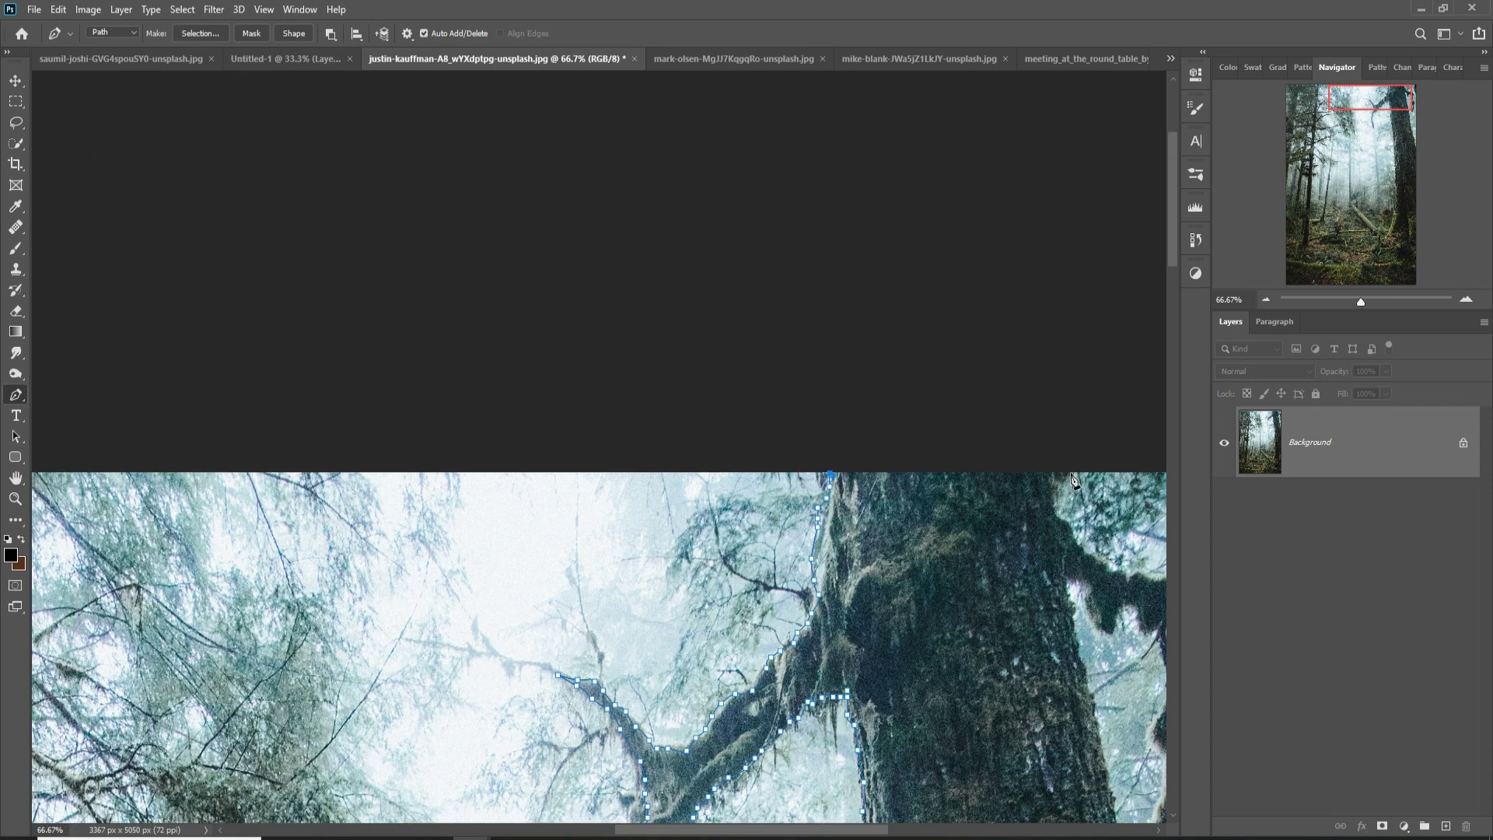
pyautogui.moveTo(1164, 598); pyautogui.dragTo(783, 473)
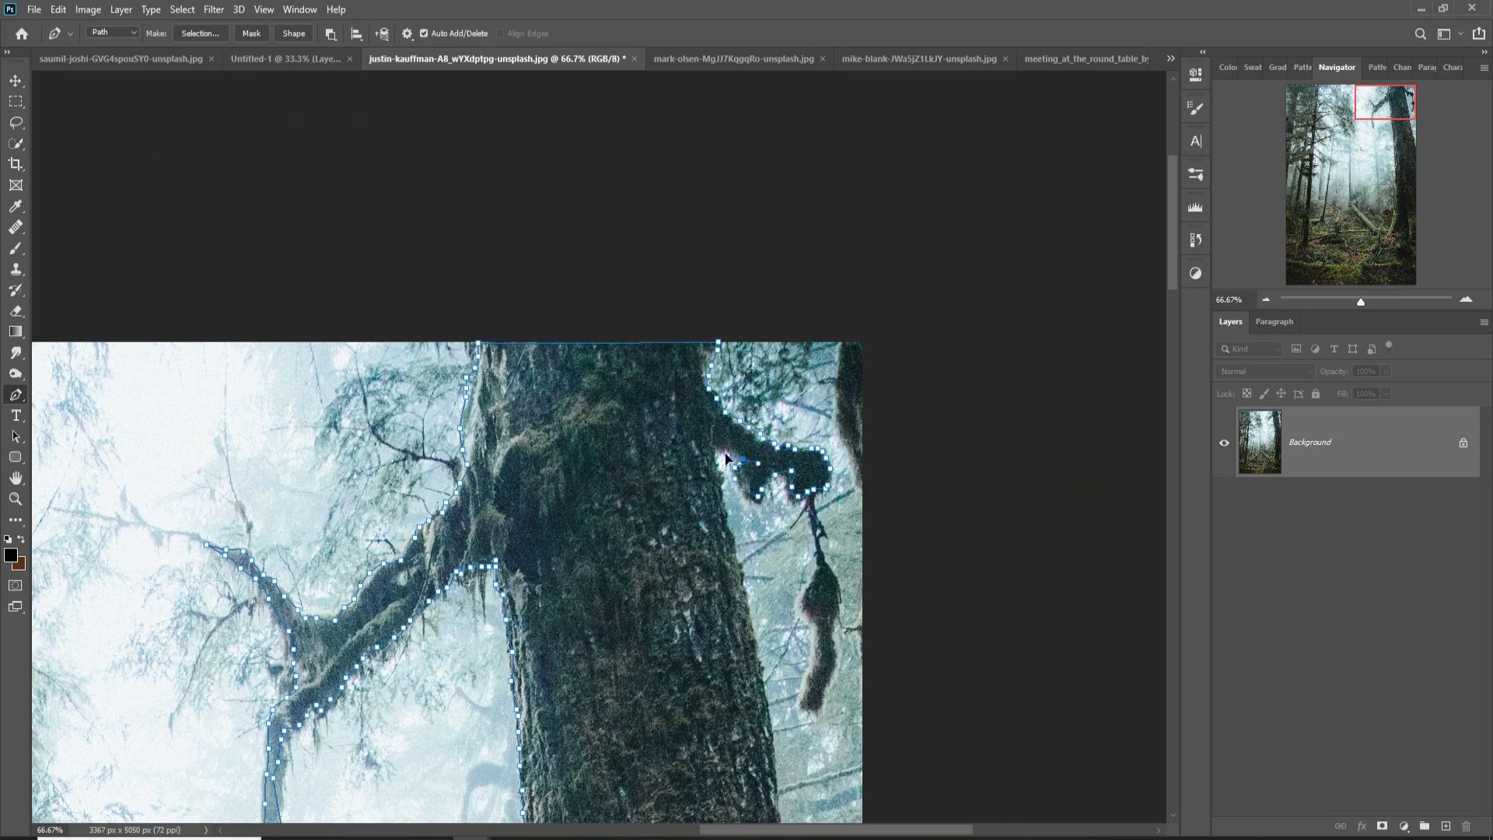
pyautogui.scroll(-5, 759, 622)
pyautogui.scroll(-10, 811, 777)
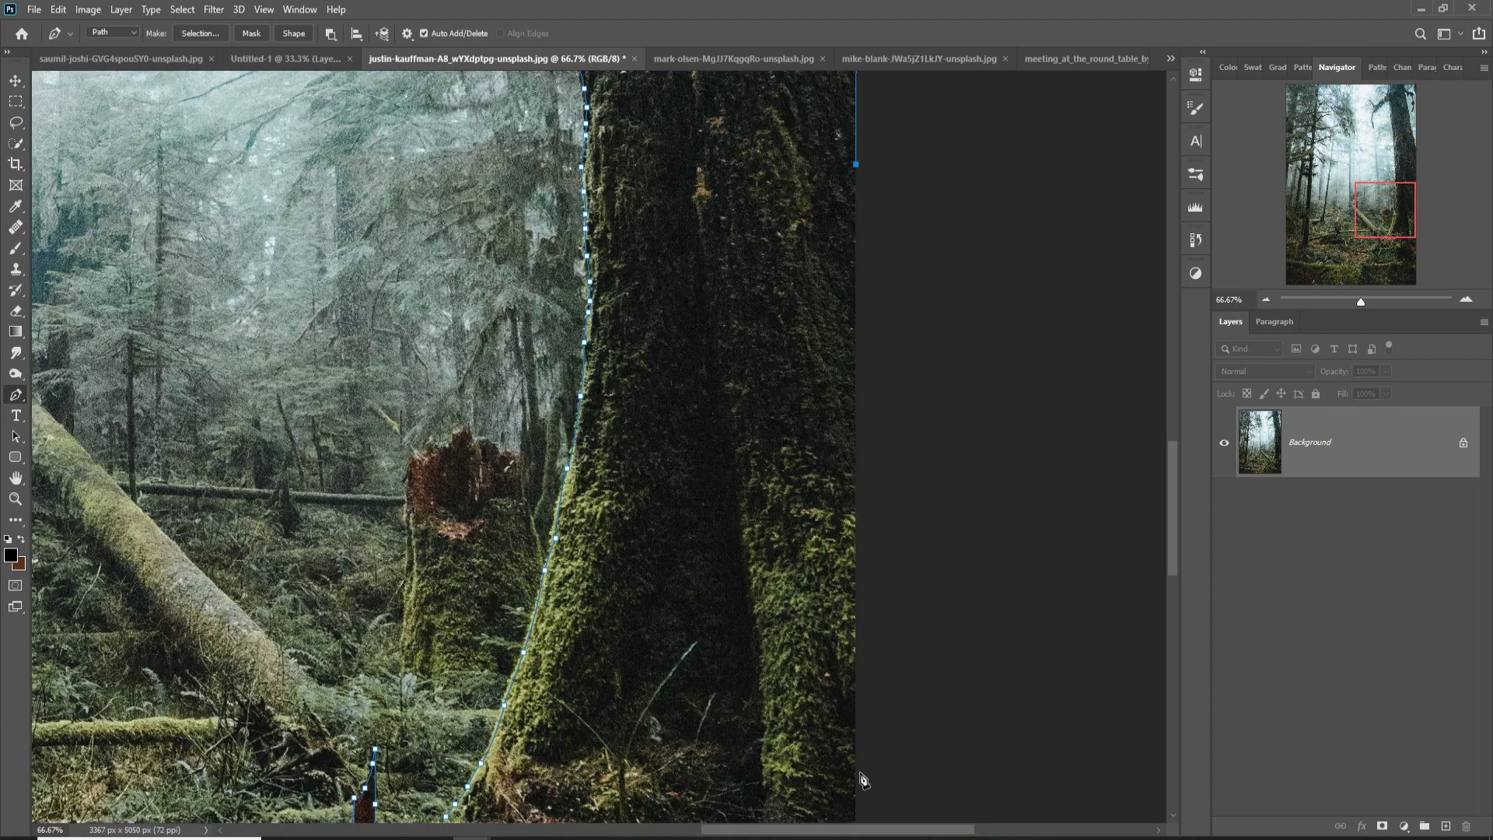
pyautogui.moveTo(811, 778); pyautogui.dragTo(1076, 689)
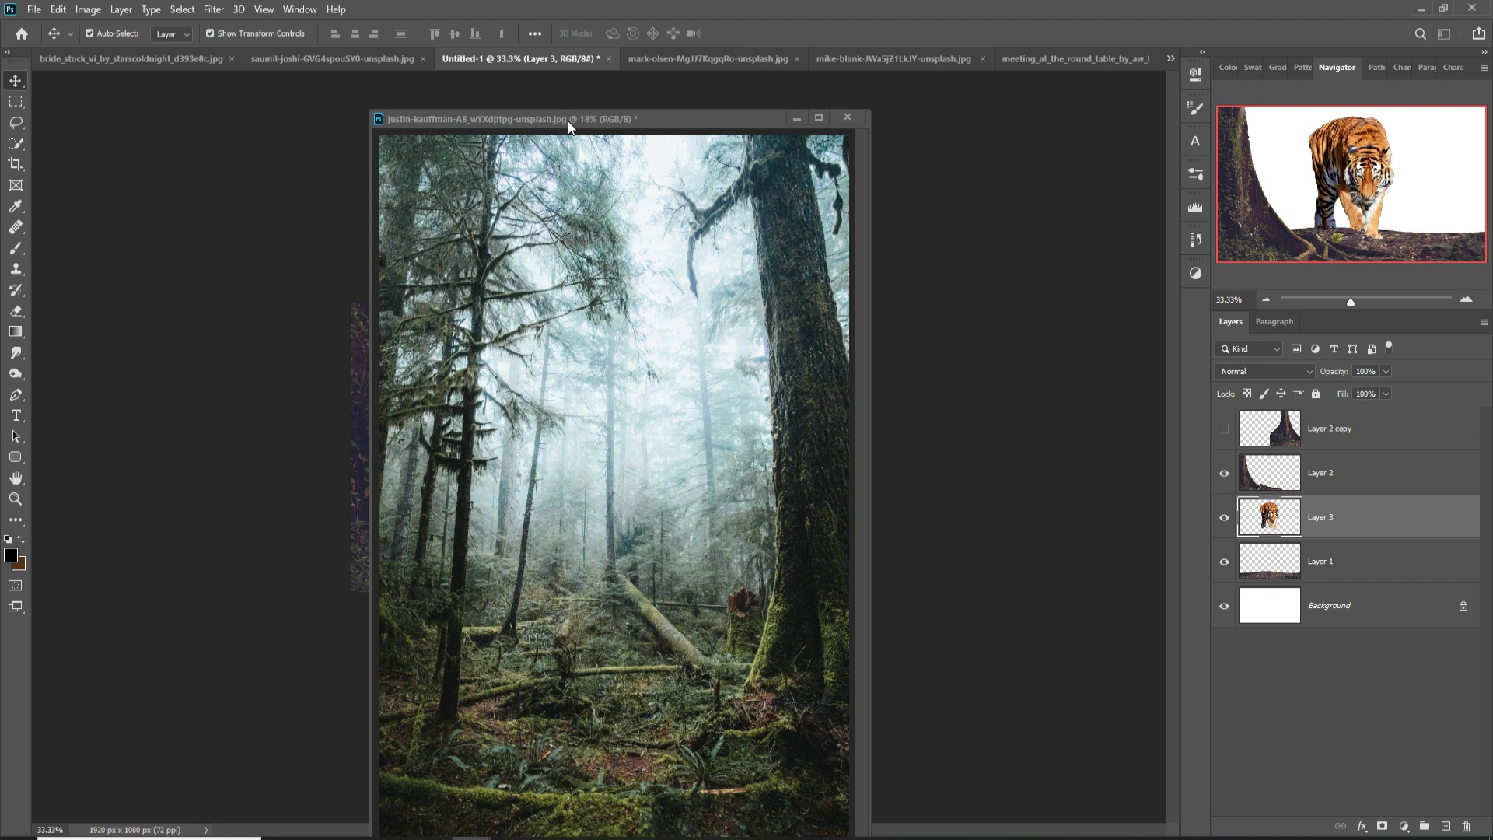
pyautogui.moveTo(588, 173)
pyautogui.mouseDown()
pyautogui.moveTo(846, 430)
pyautogui.moveTo(817, 442)
pyautogui.mouseUp()
# Step: Scale the mossy trunk to about a third and place it on the composite's right edge
pyautogui.hotkey('ctrl', 't')
pyautogui.moveTo(855, 86); pyautogui.dragTo(805, 215)
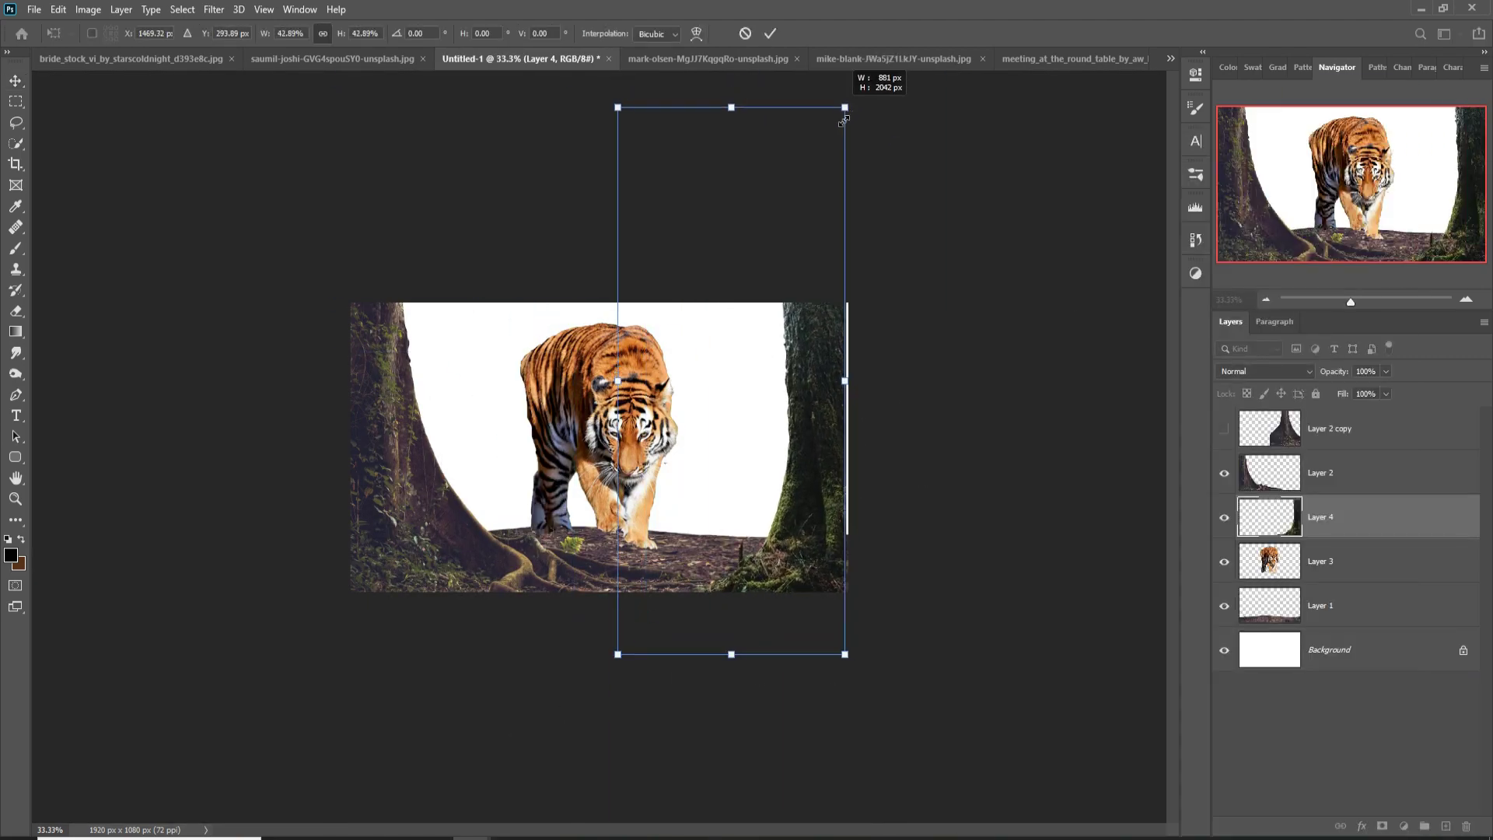
pyautogui.moveTo(801, 454); pyautogui.dragTo(852, 476)
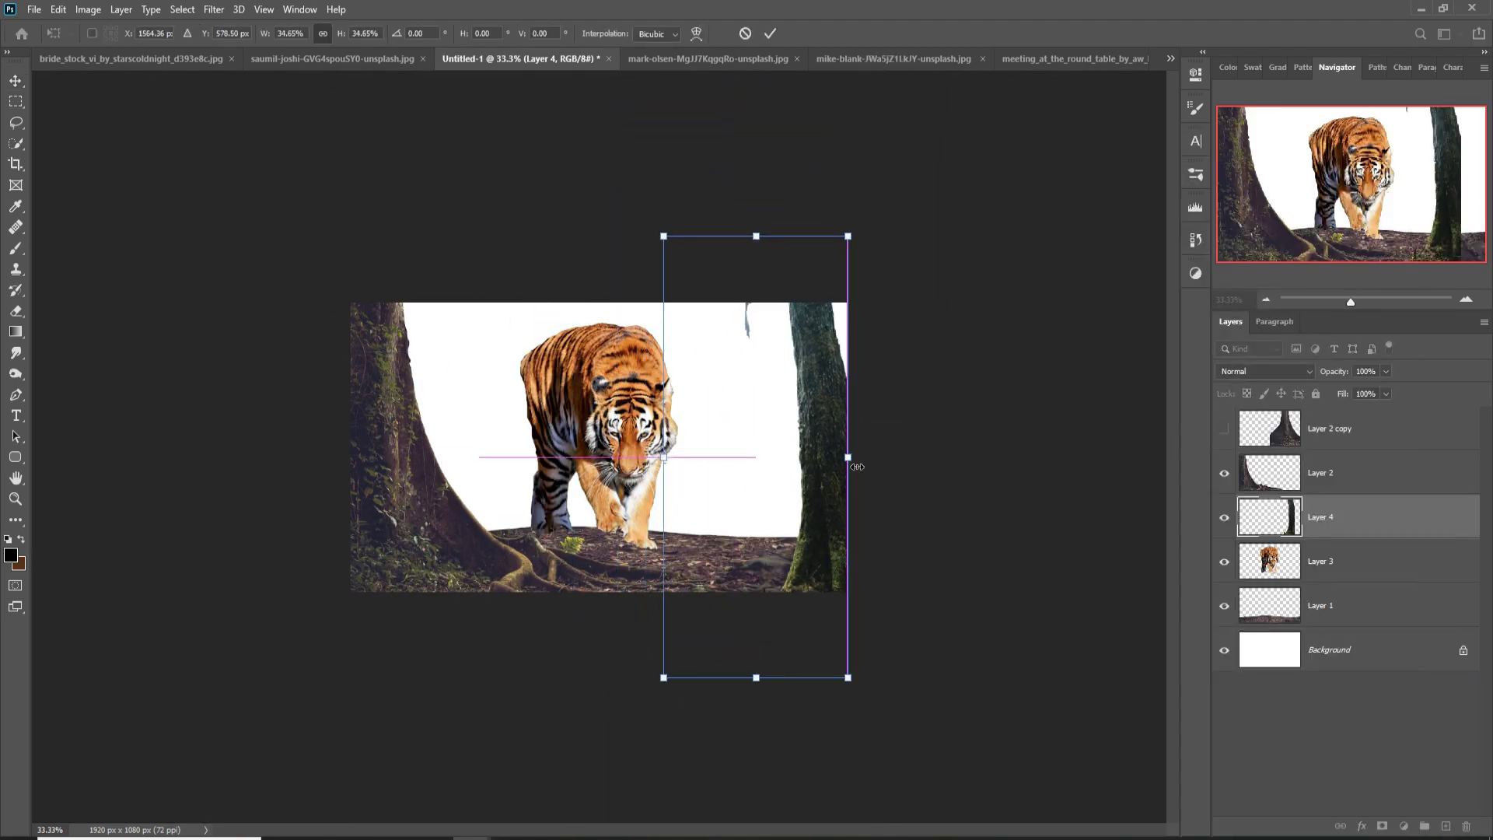
pyautogui.moveTo(856, 239); pyautogui.dragTo(857, 237)
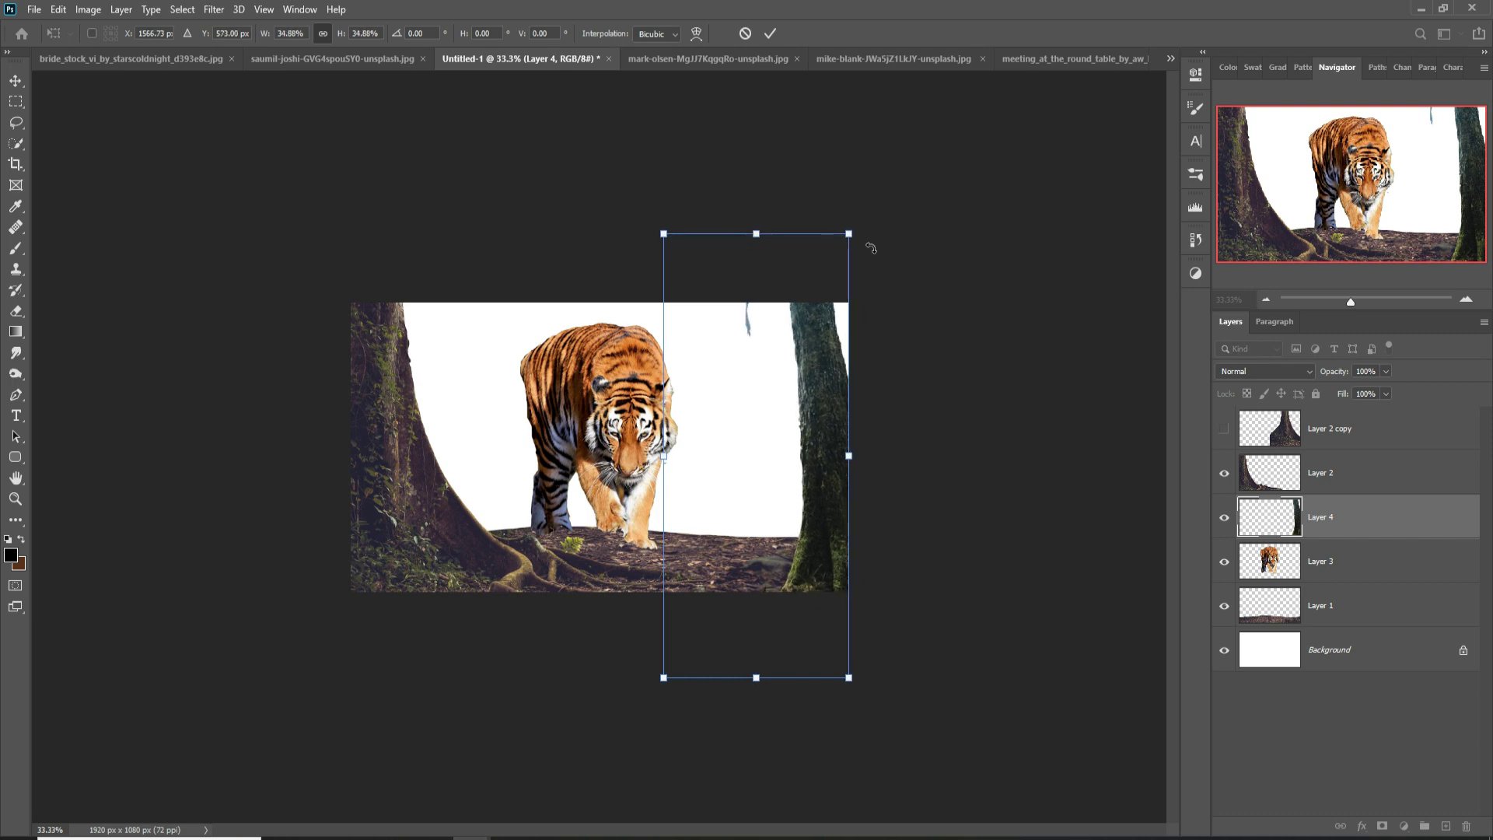
pyautogui.moveTo(833, 384); pyautogui.dragTo(831, 377)
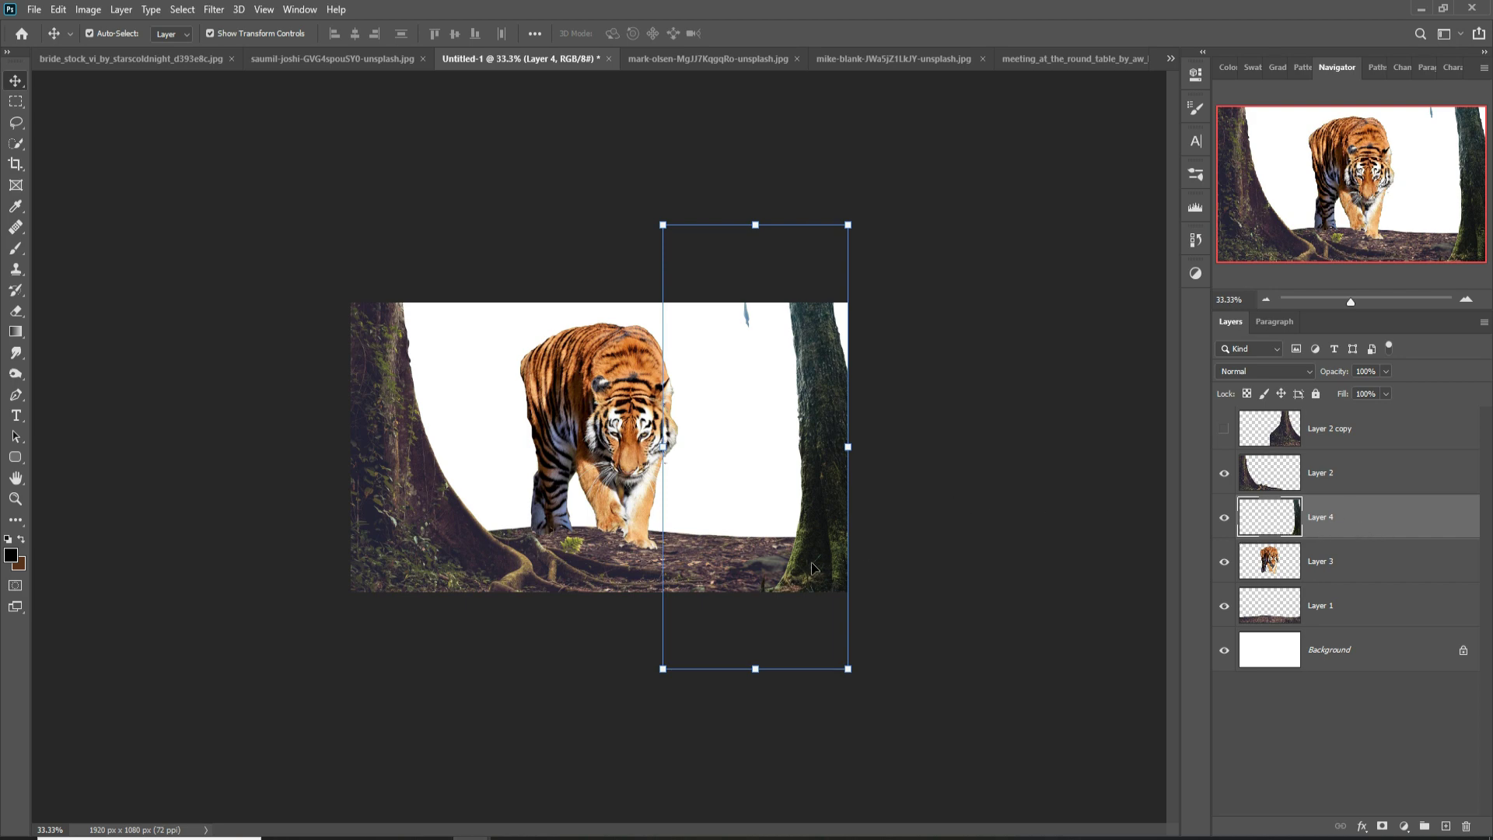
# Step: Warp the trunk so its base flares outward to the left
pyautogui.click(59, 10)
pyautogui.moveTo(84, 376)
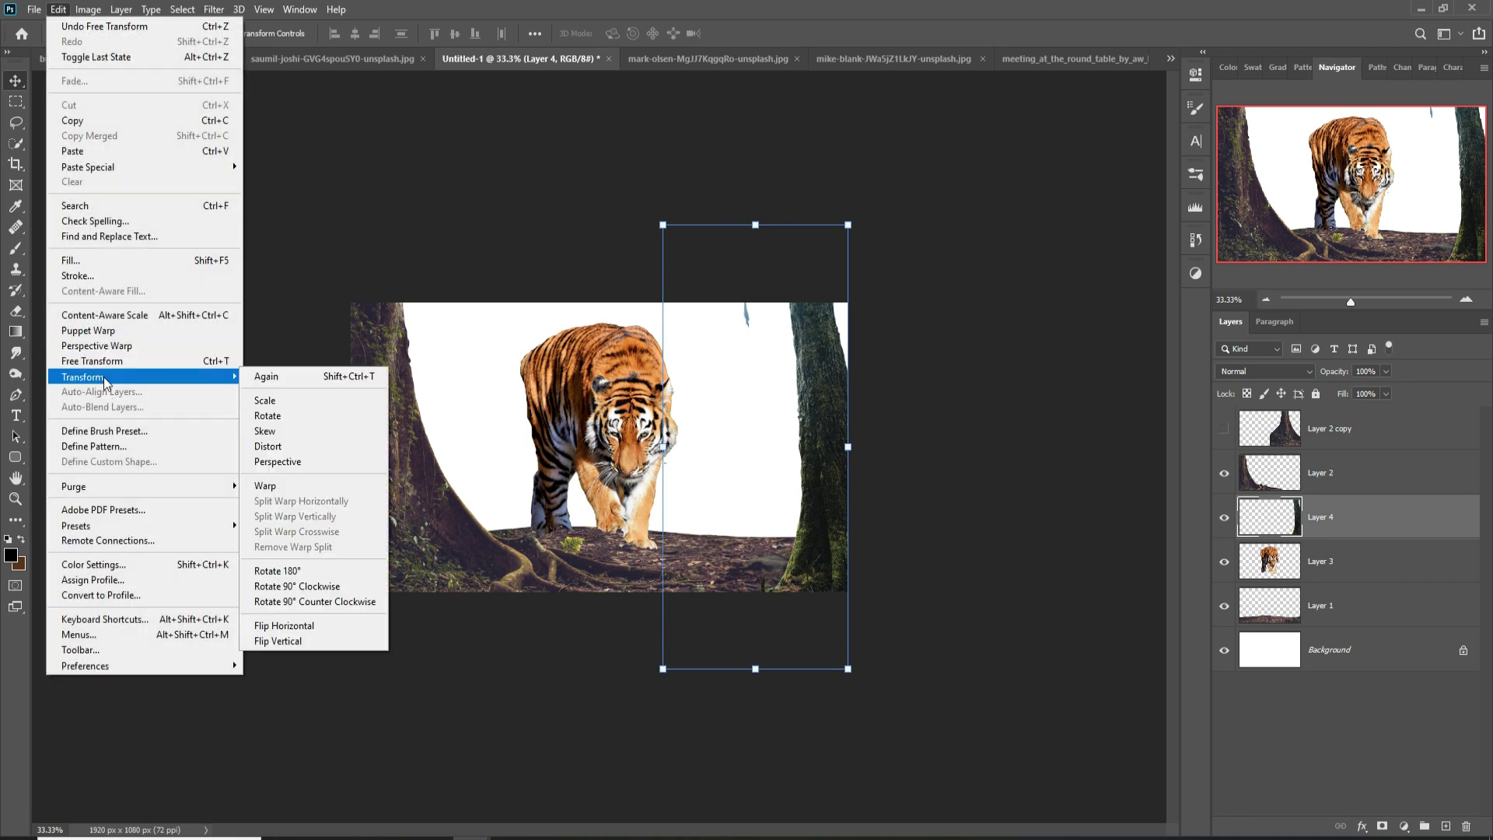
pyautogui.click(284, 487)
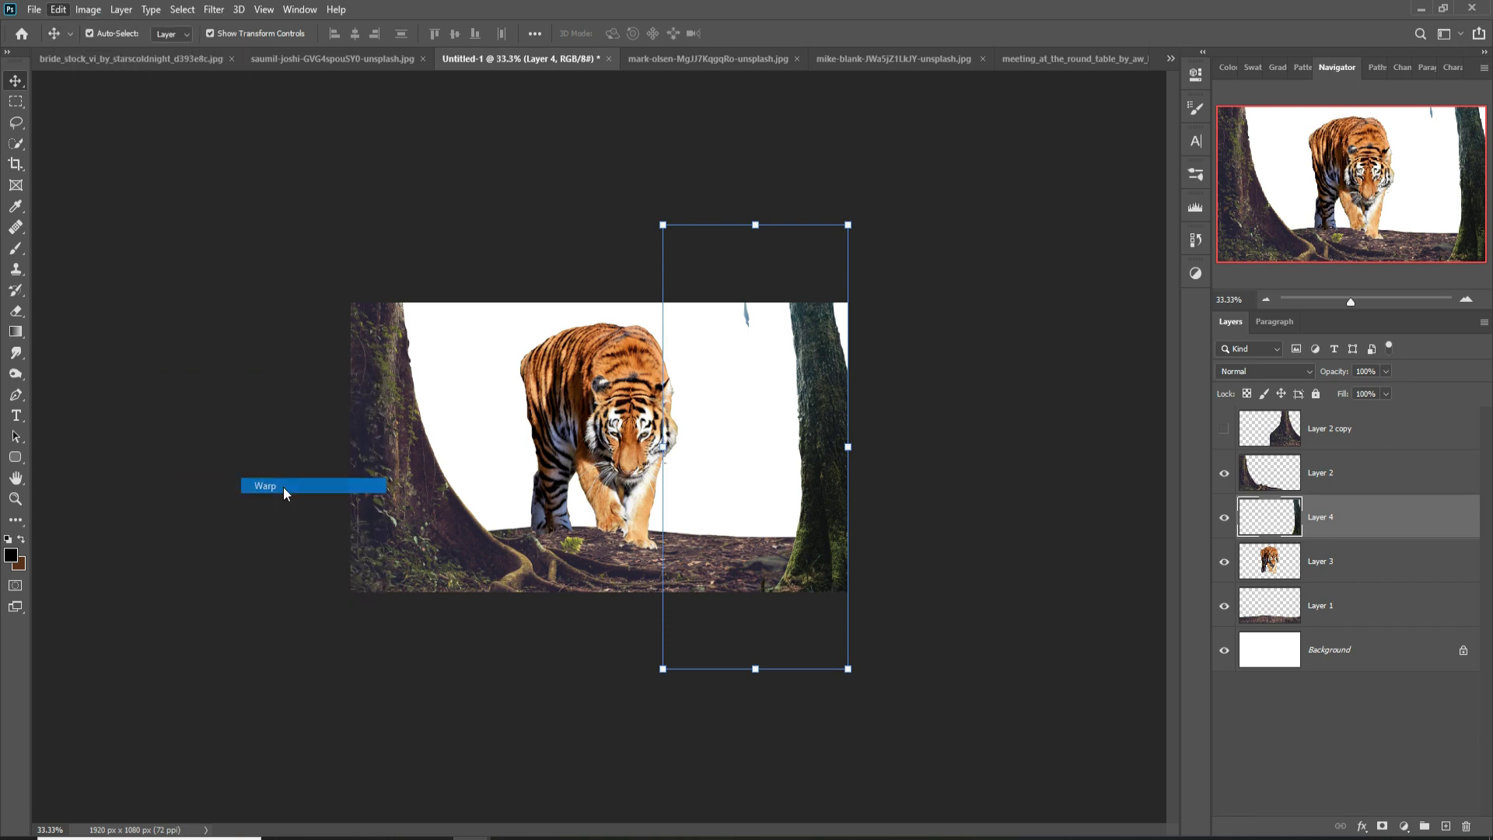
pyautogui.moveTo(734, 669)
pyautogui.mouseDown()
pyautogui.moveTo(612, 648)
pyautogui.moveTo(566, 668)
pyautogui.mouseUp()
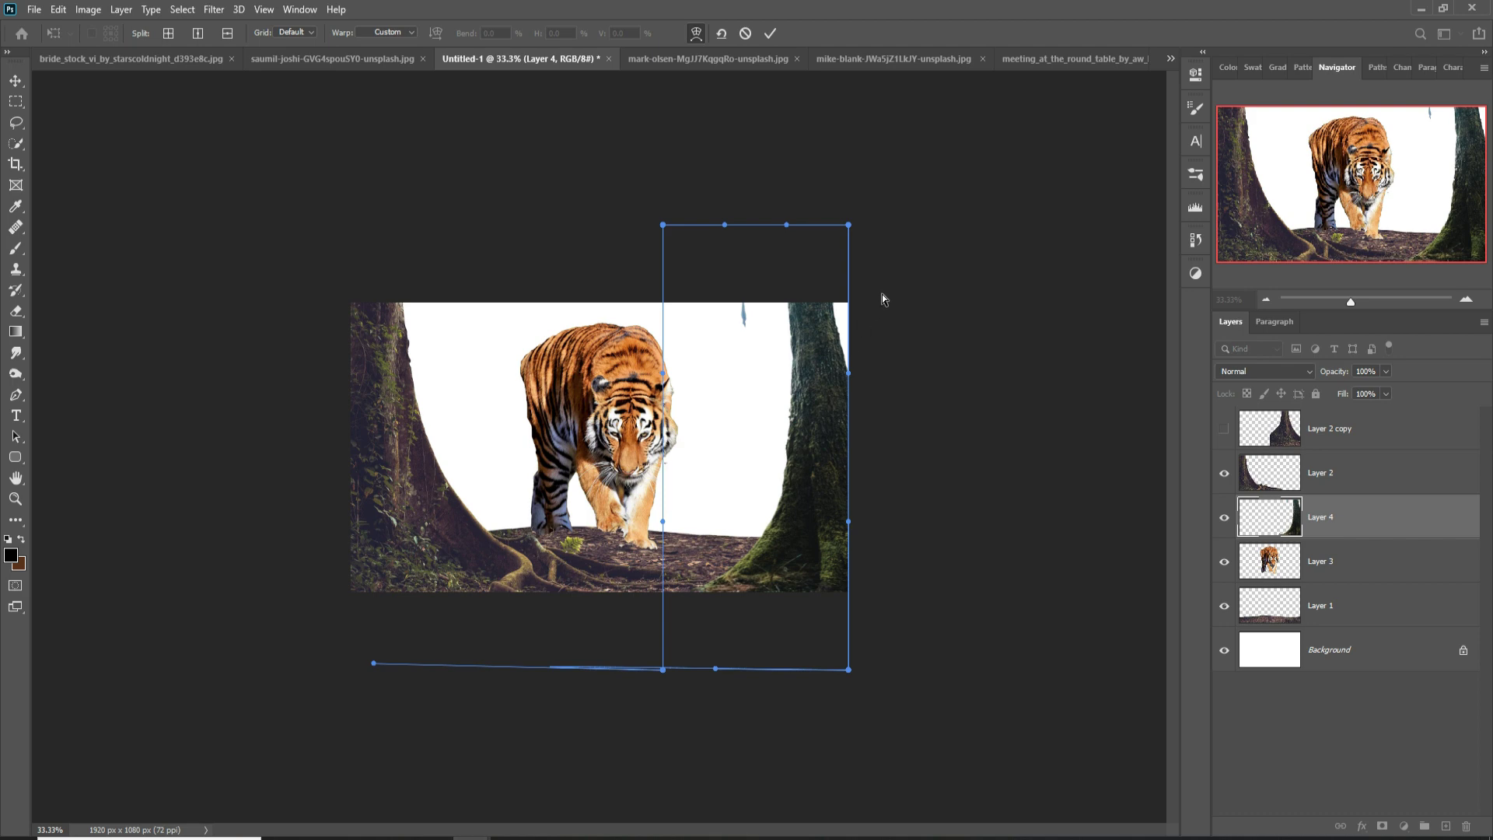
pyautogui.click(770, 33)
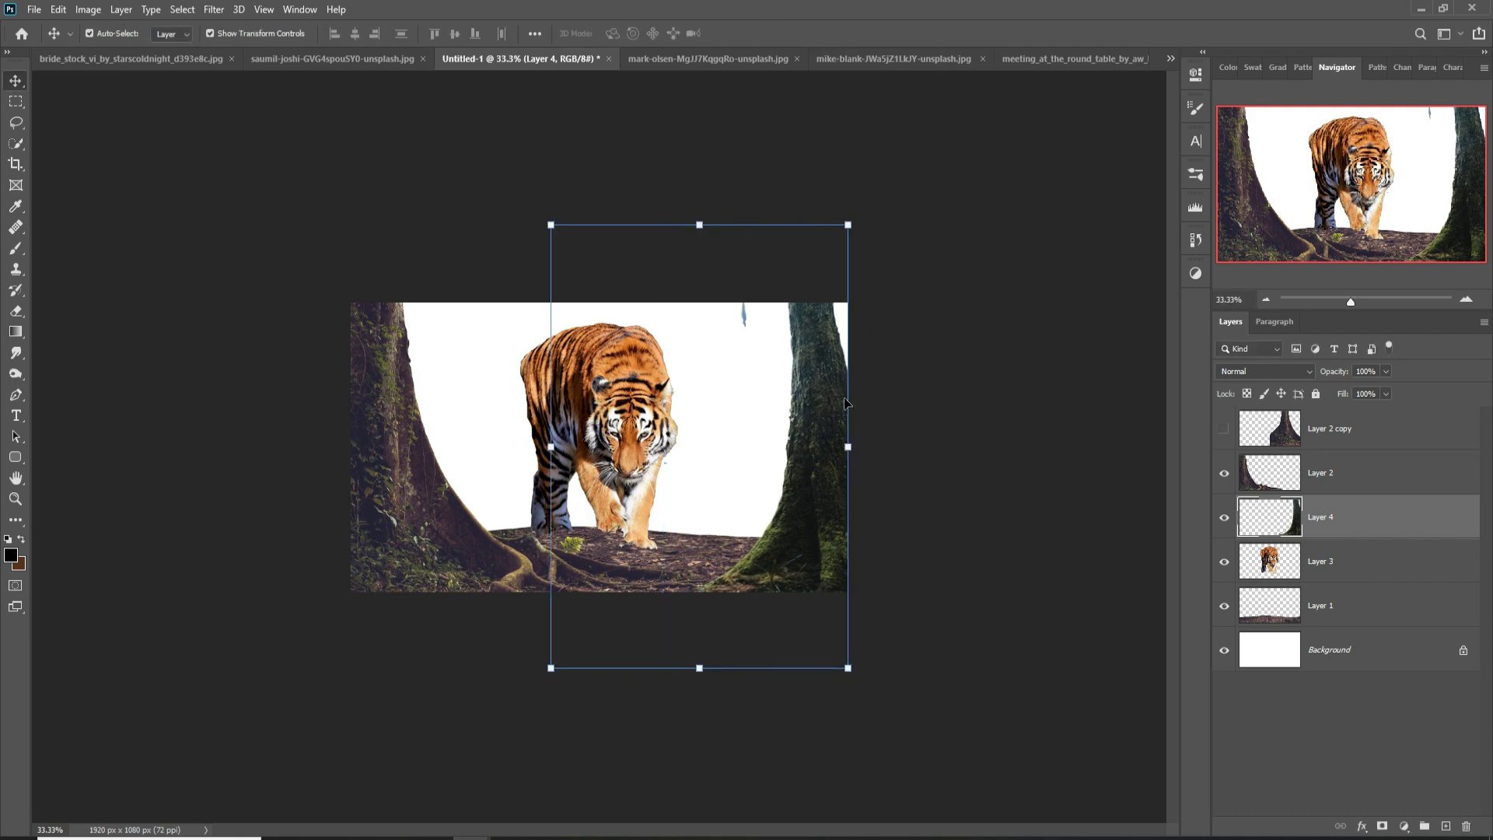
pyautogui.click(1404, 825)
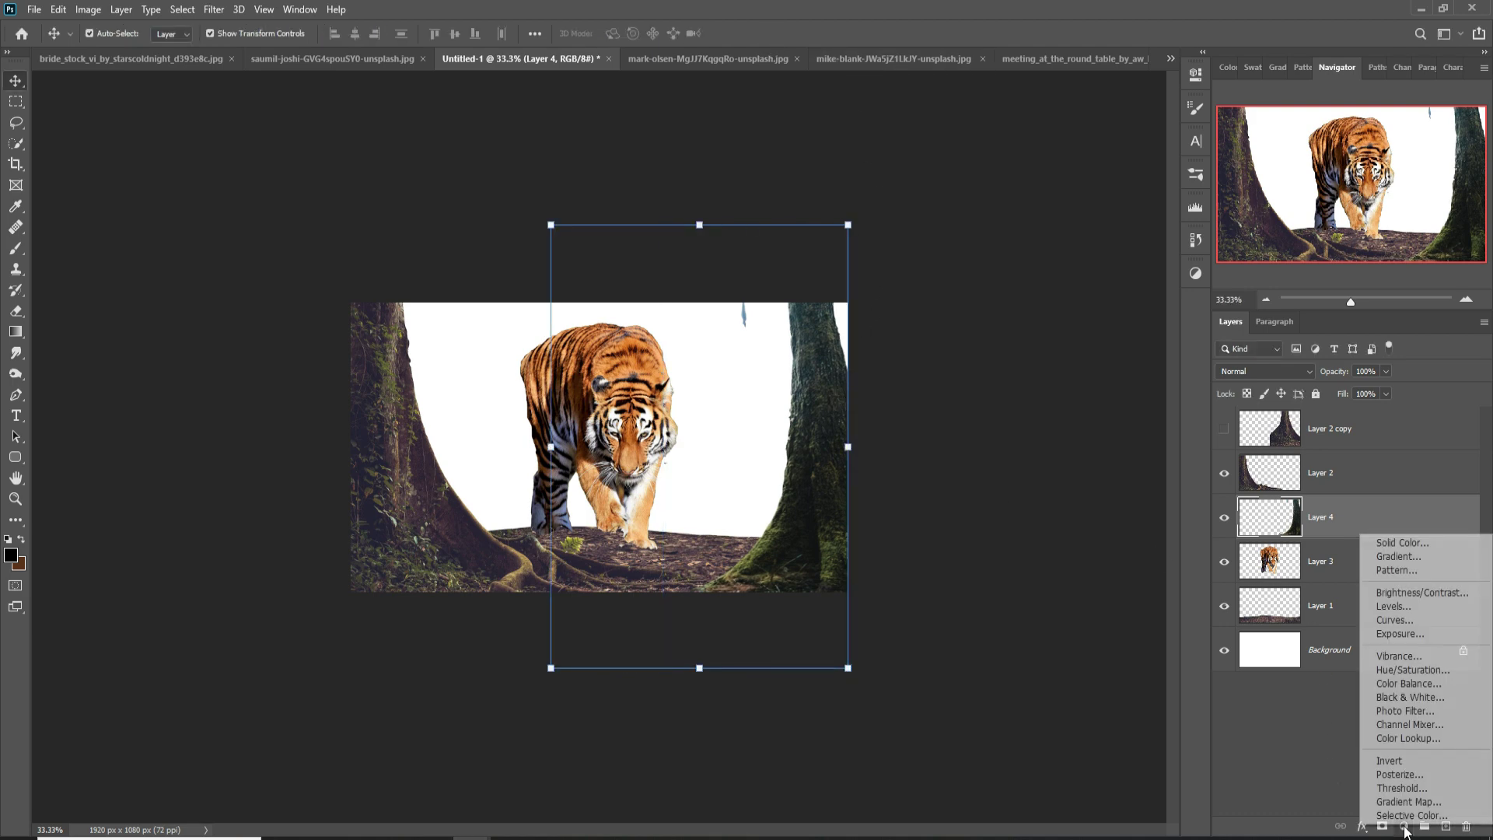
# Step: Try a Color Balance adjustment toward red and yellow, then delete it
pyautogui.click(1404, 684)
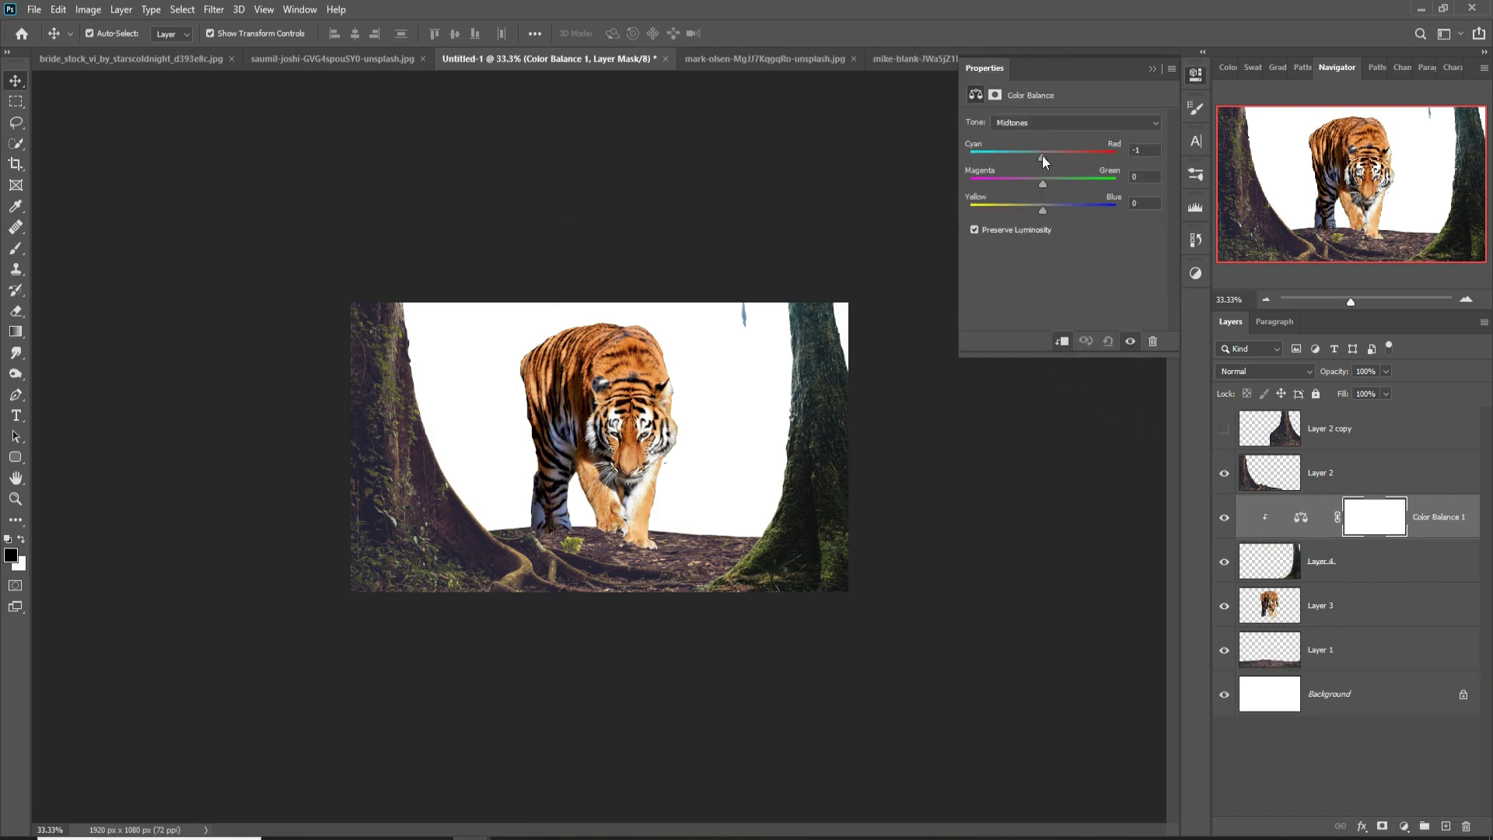
pyautogui.moveTo(1043, 156); pyautogui.dragTo(1051, 156)
pyautogui.moveTo(1042, 210); pyautogui.dragTo(1028, 210)
pyautogui.click(1153, 69)
pyautogui.click(1466, 507)
pyautogui.press('Delete')
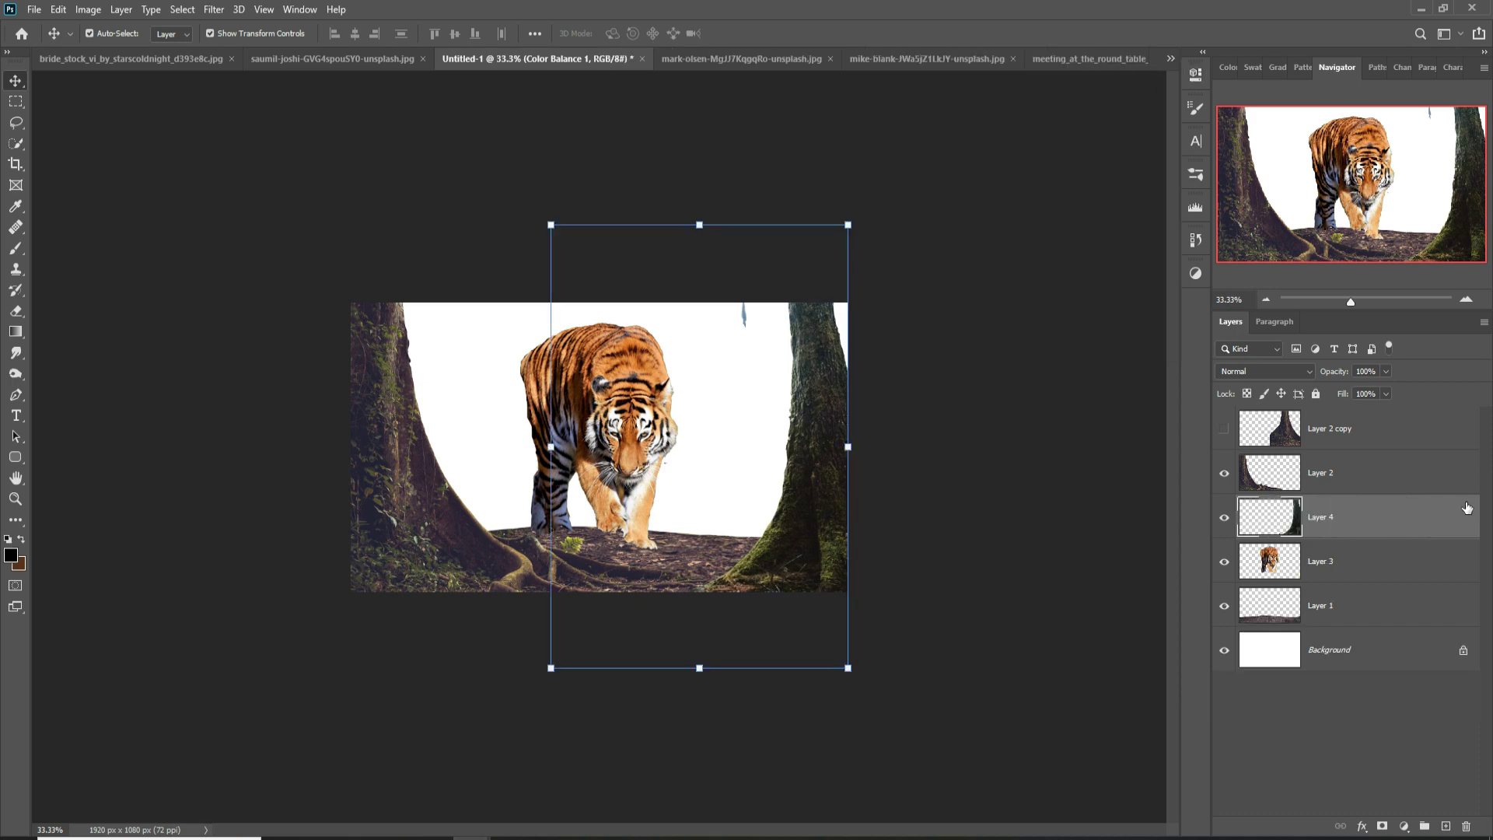
# Step: Add a Hue/Saturation adjustment clipped to Layer 4, lowering saturation and shifting hue
pyautogui.click(1404, 826)
pyautogui.click(1428, 670)
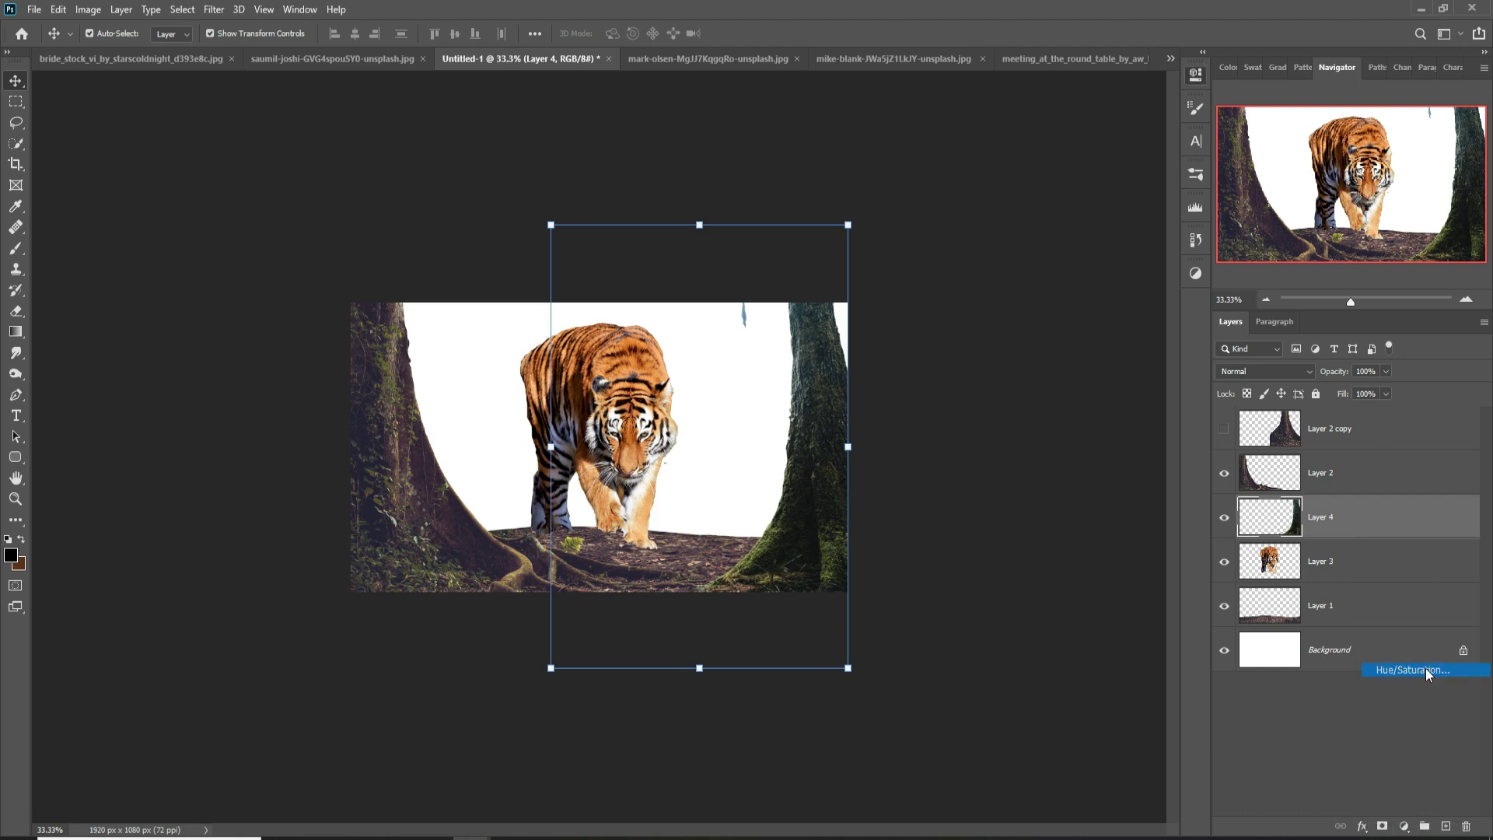
pyautogui.click(1062, 340)
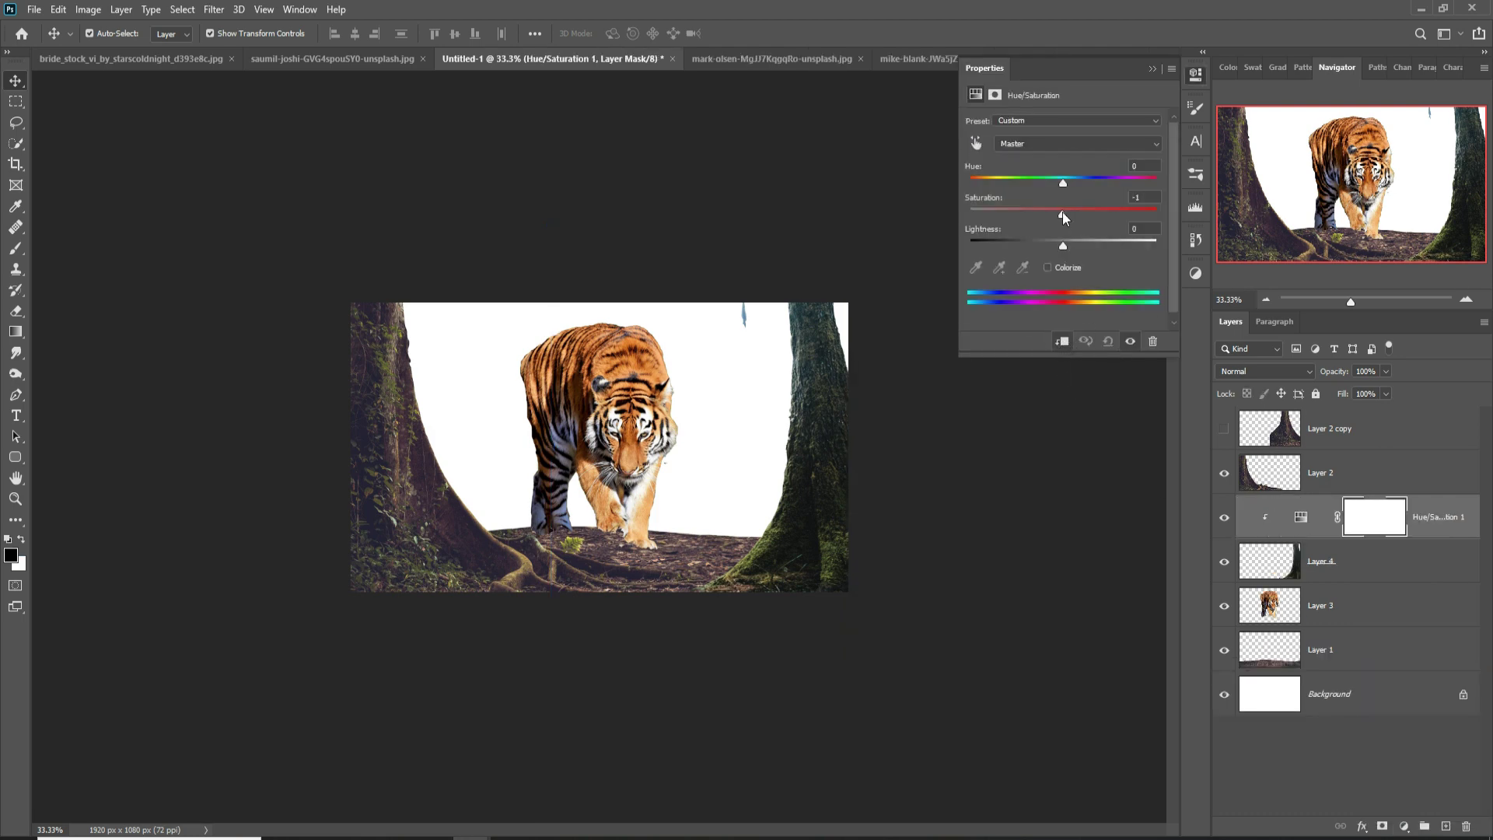
pyautogui.moveTo(1062, 211); pyautogui.dragTo(1031, 237)
pyautogui.moveTo(1057, 187)
pyautogui.mouseDown()
pyautogui.moveTo(968, 186)
pyautogui.moveTo(1149, 176)
pyautogui.moveTo(958, 188)
pyautogui.moveTo(1003, 185)
pyautogui.mouseUp()
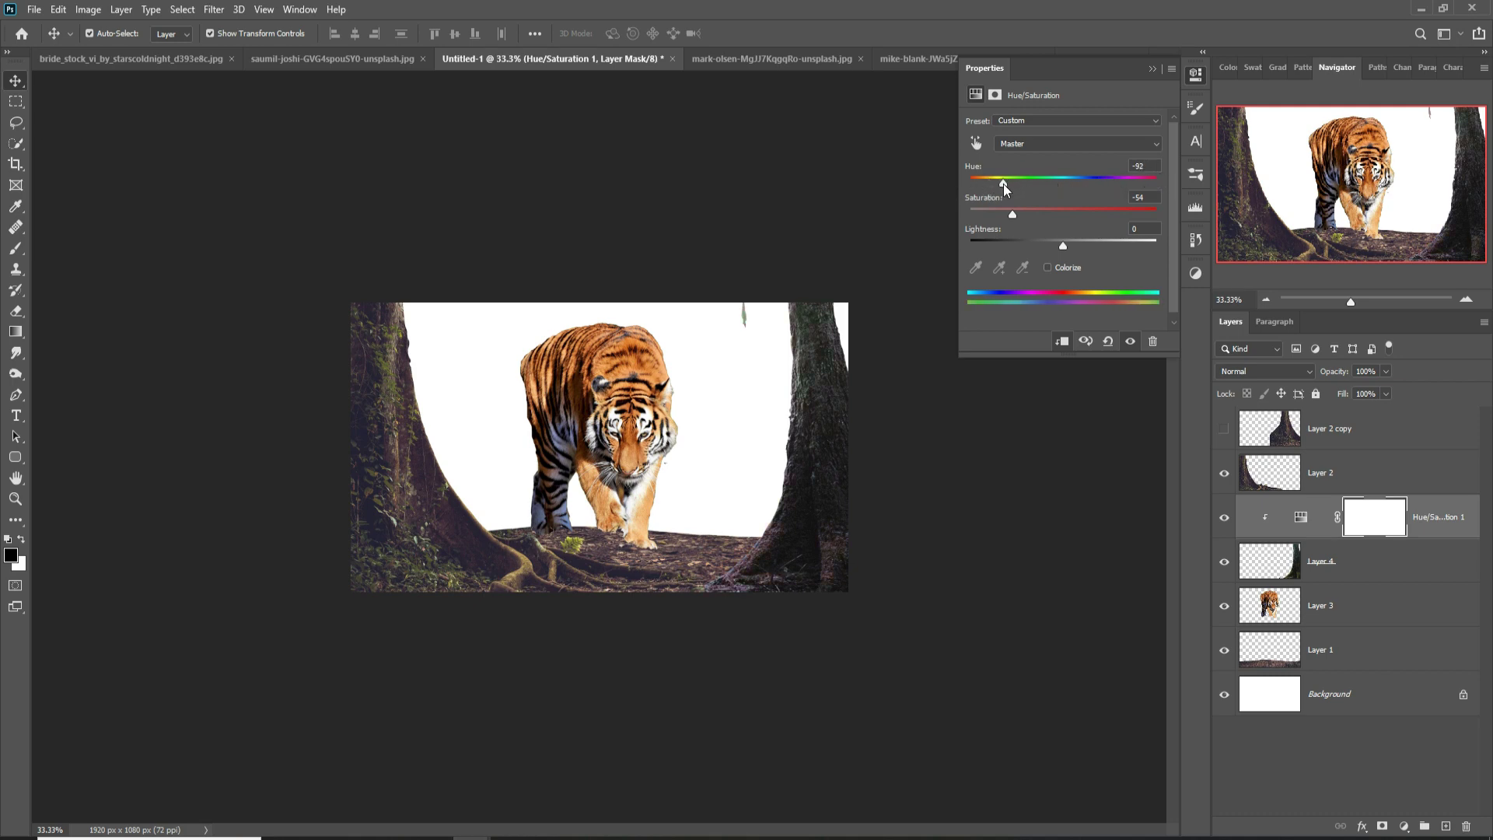
# Step: Add a Hue/Saturation adjustment clipped to Layer 2 with Saturation -30
pyautogui.click(390, 373)
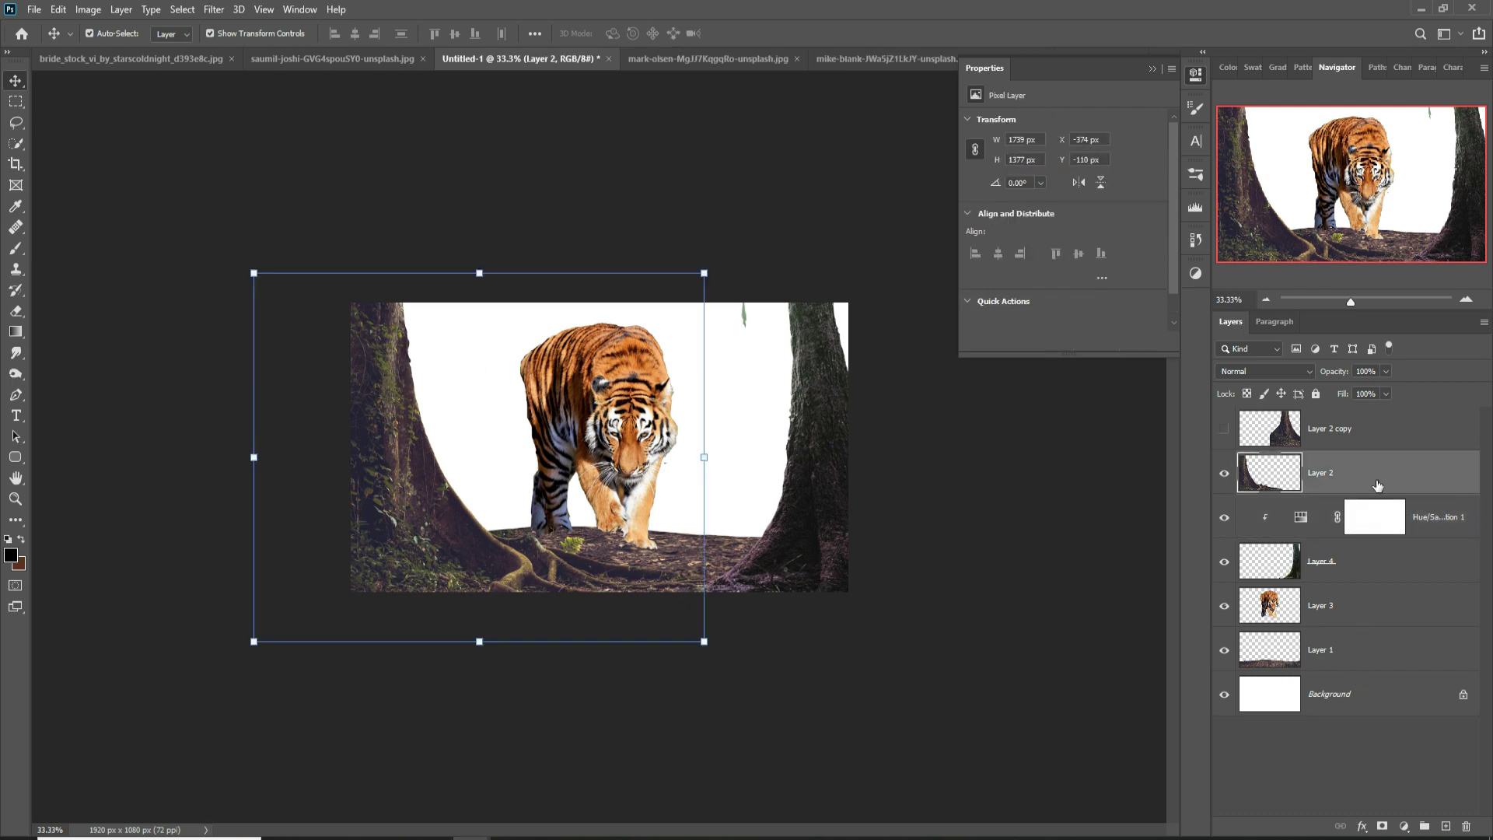
pyautogui.click(1153, 69)
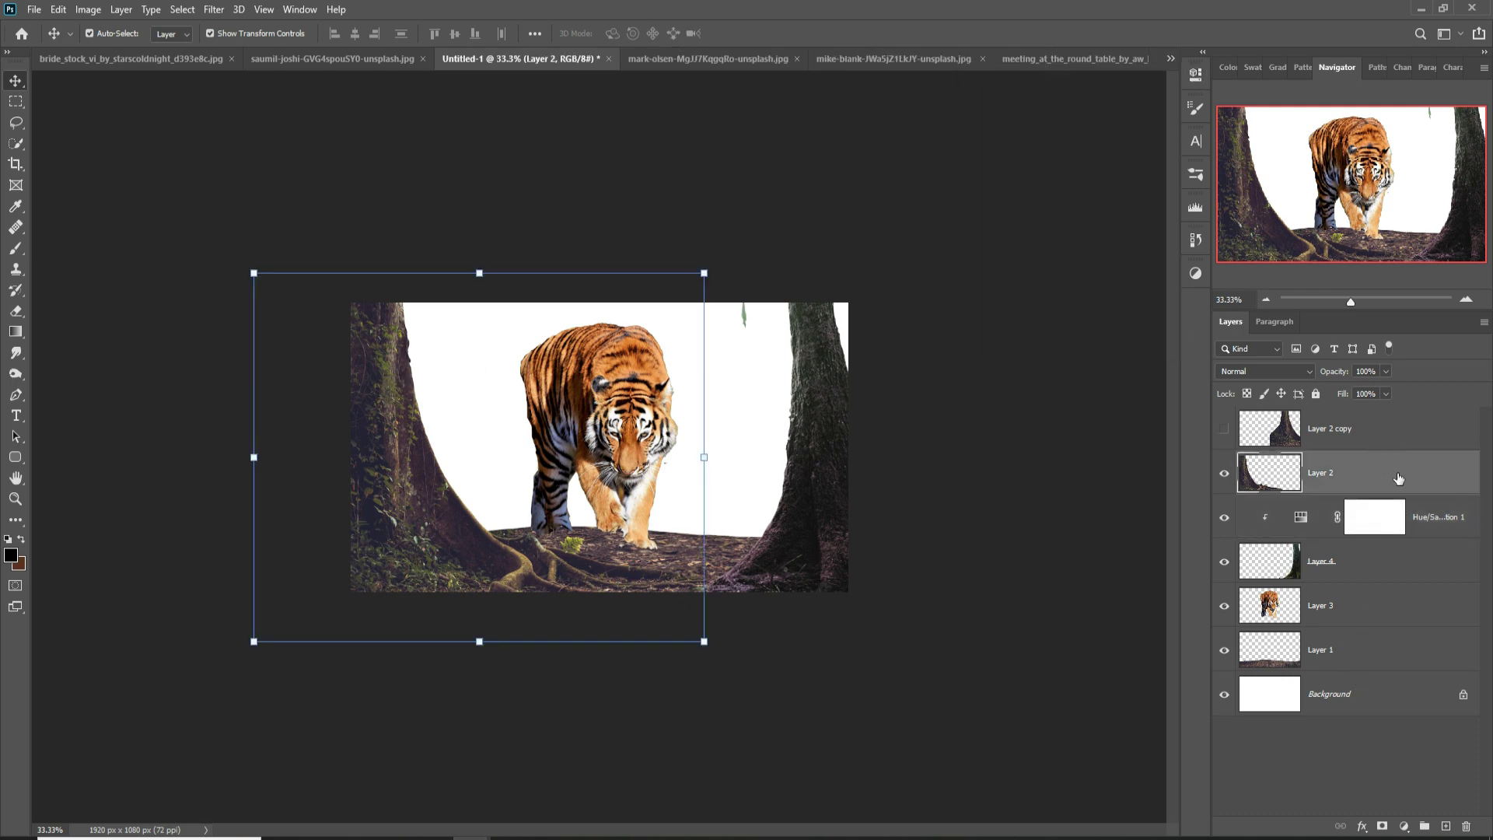
pyautogui.click(1404, 825)
pyautogui.click(1412, 676)
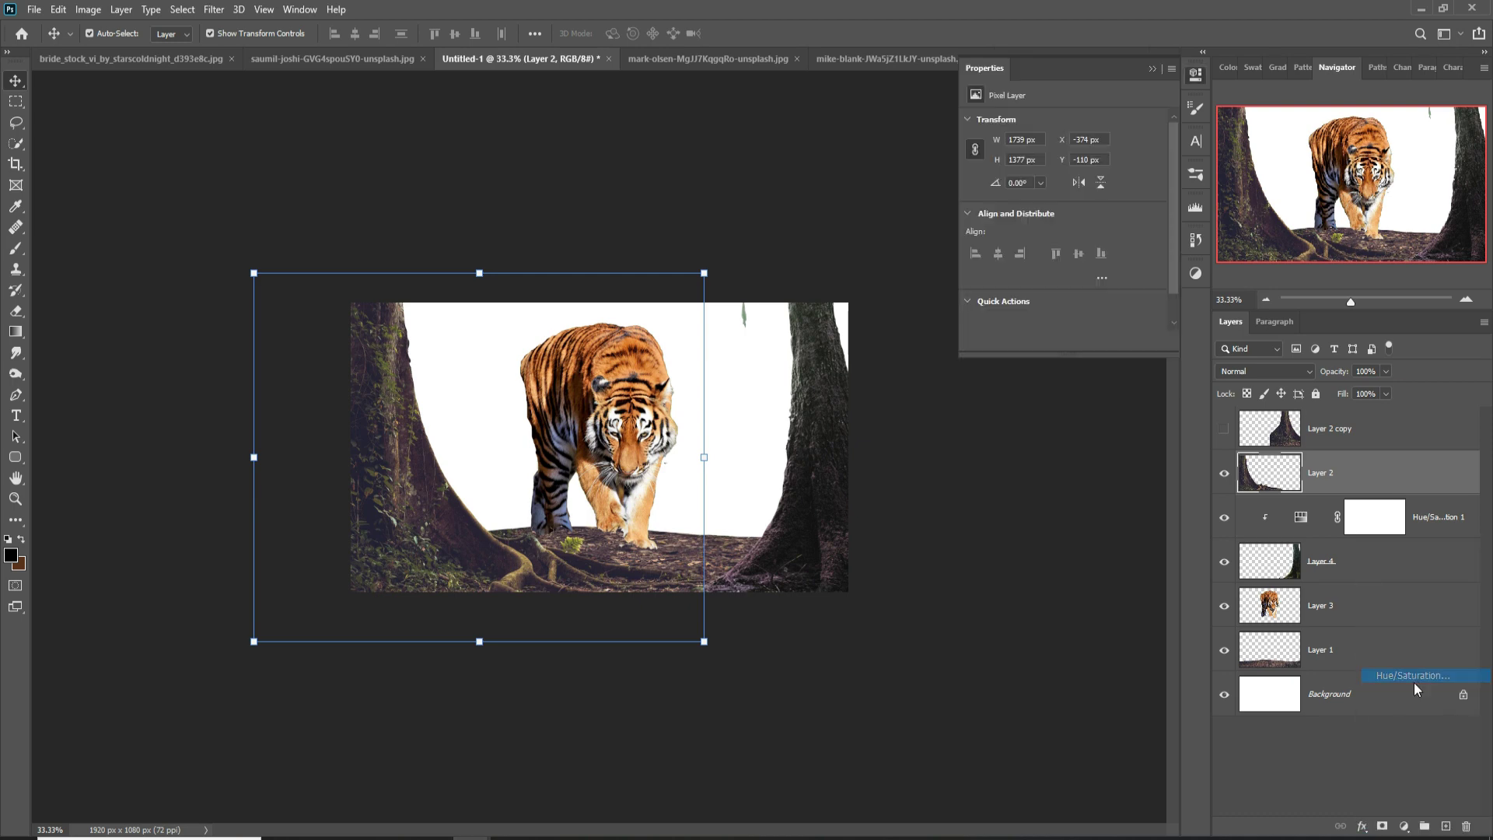
pyautogui.click(1062, 341)
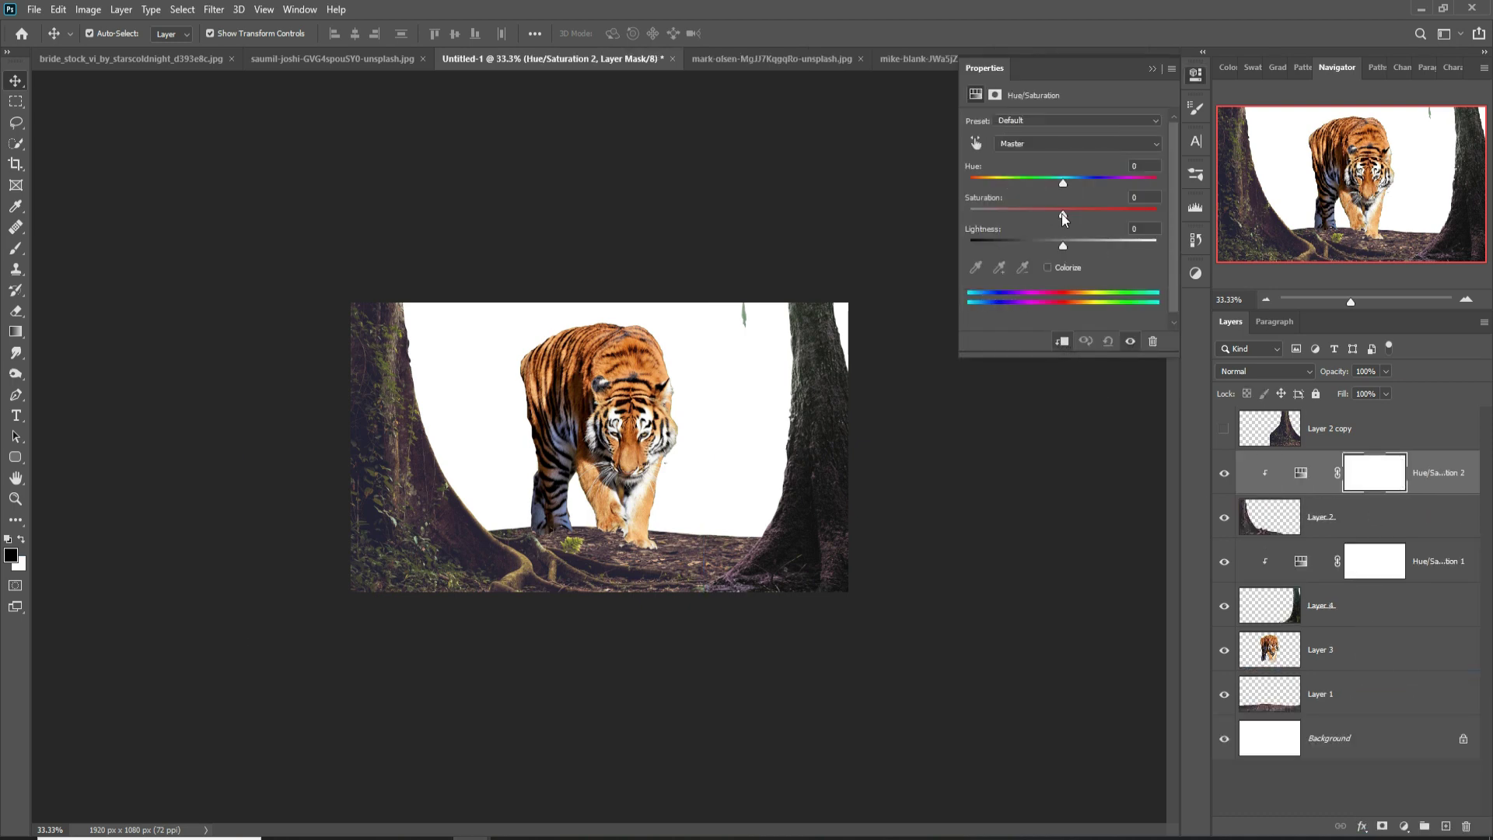
pyautogui.moveTo(1063, 217); pyautogui.dragTo(1024, 217)
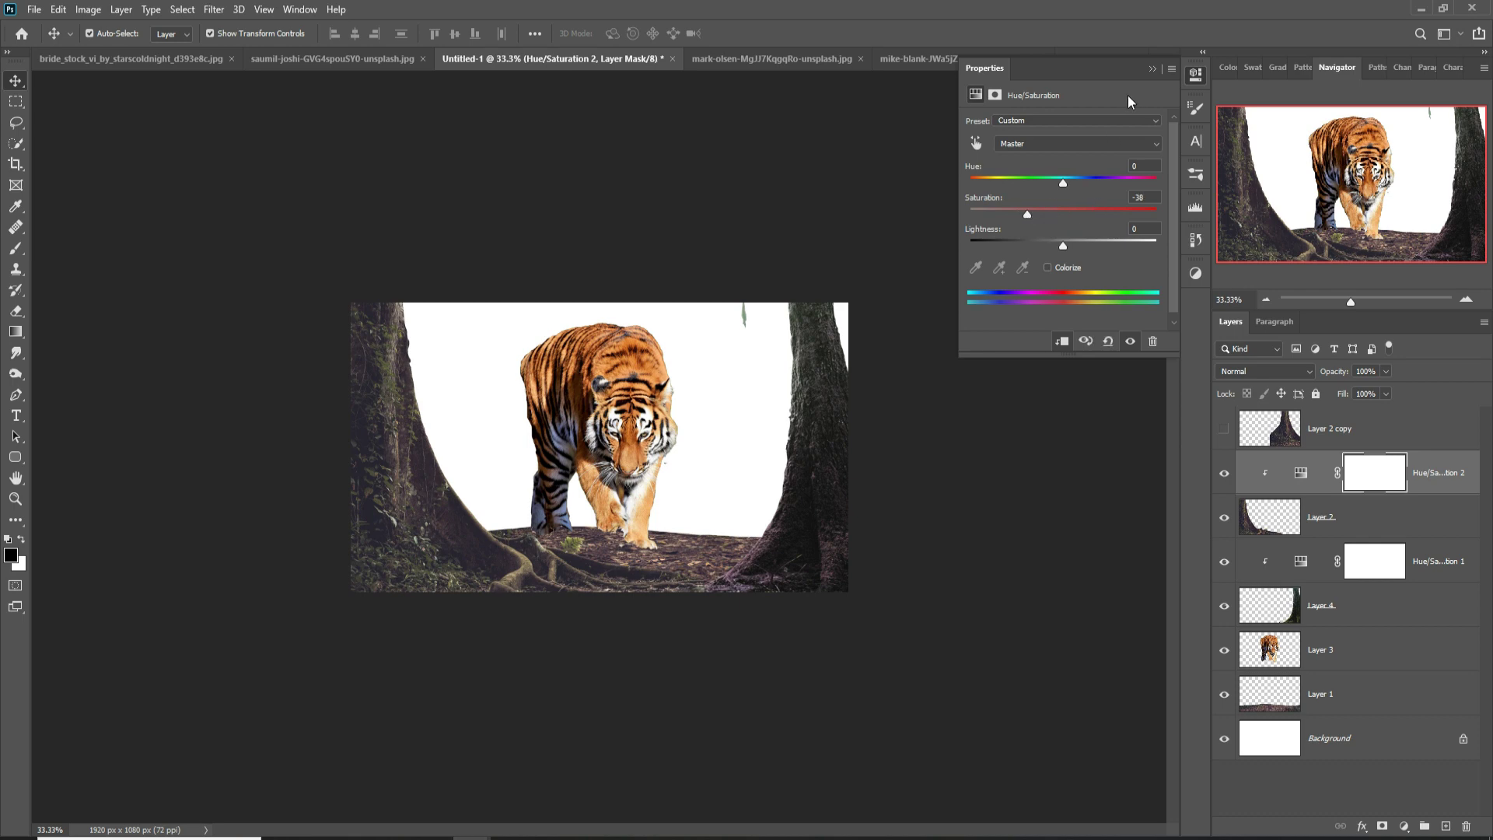
pyautogui.click(1151, 69)
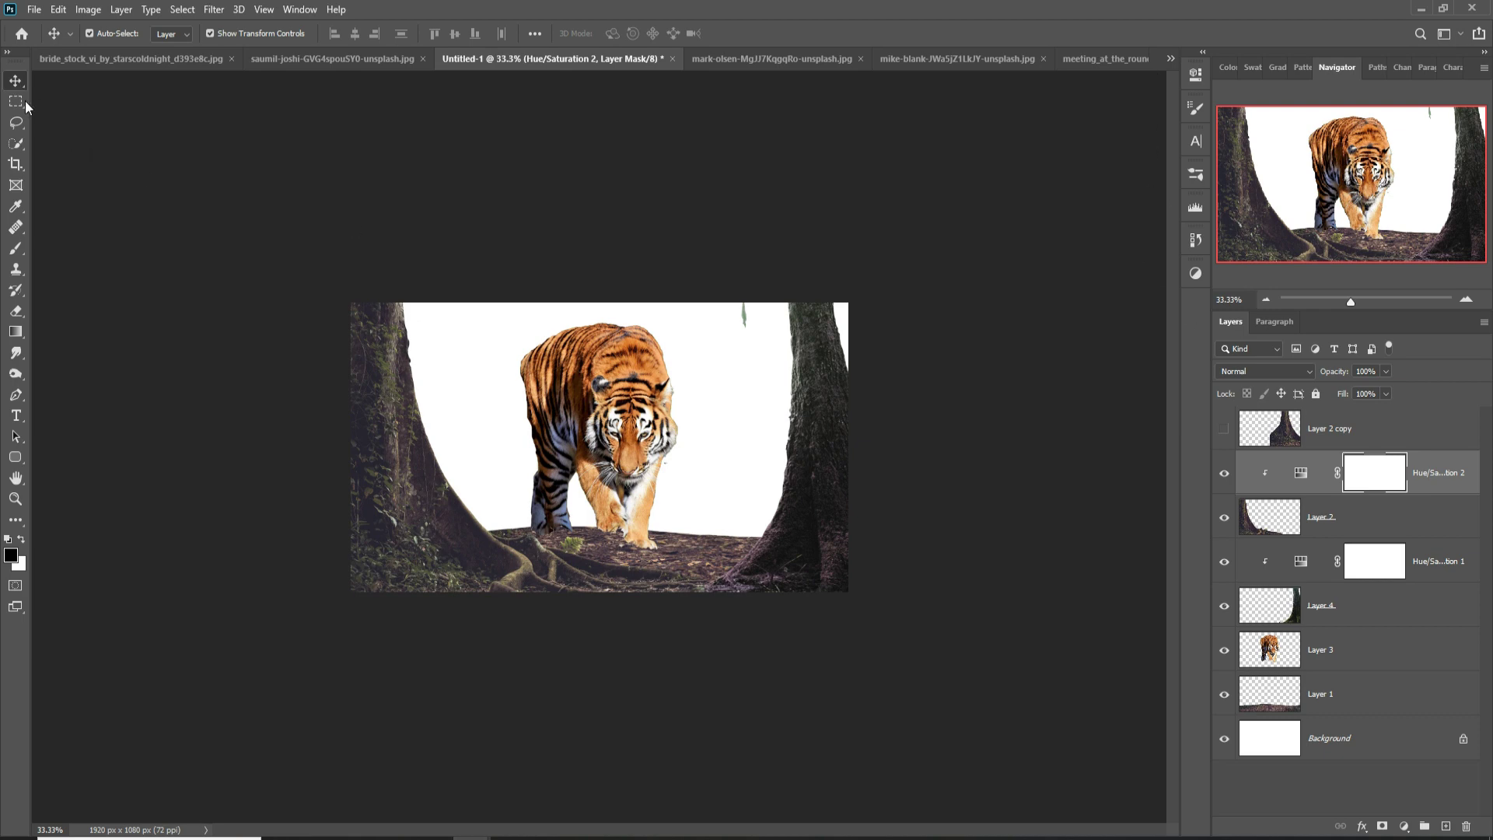
pyautogui.click(681, 347)
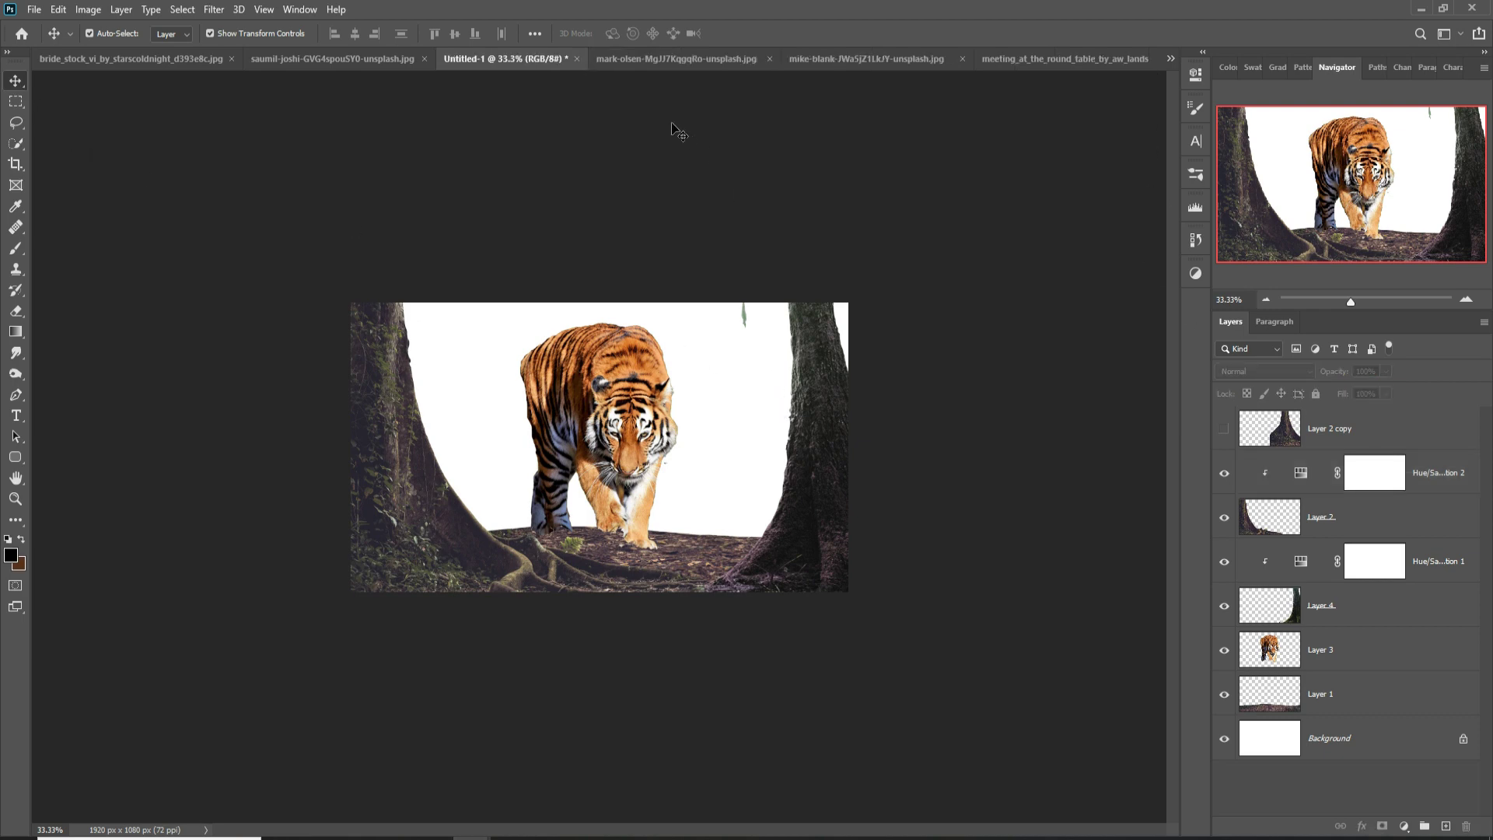
# Step: Float the mossy forest photo and drag it into the tiger composite
pyautogui.click(653, 58)
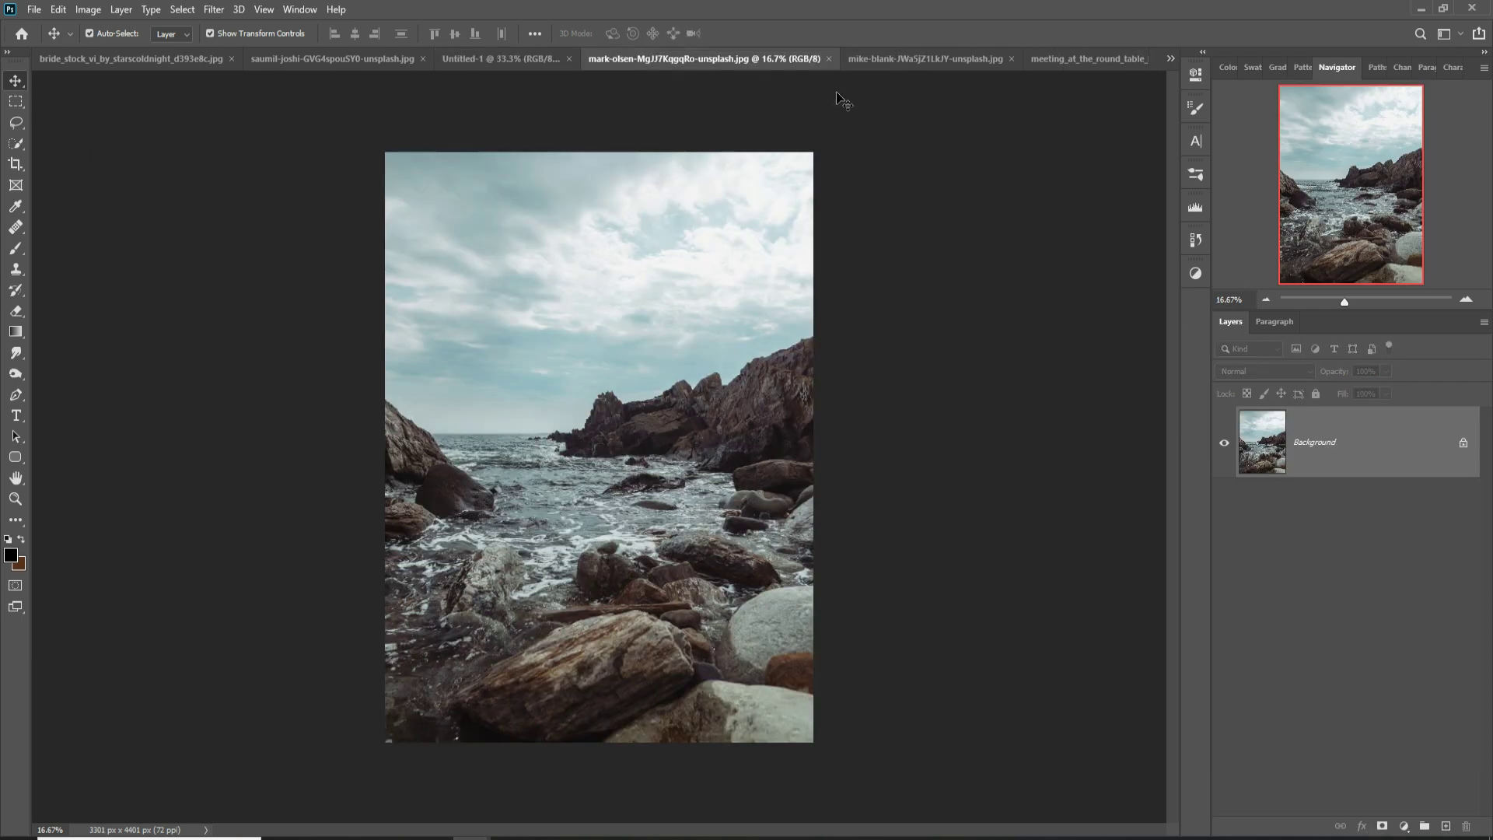
pyautogui.click(870, 60)
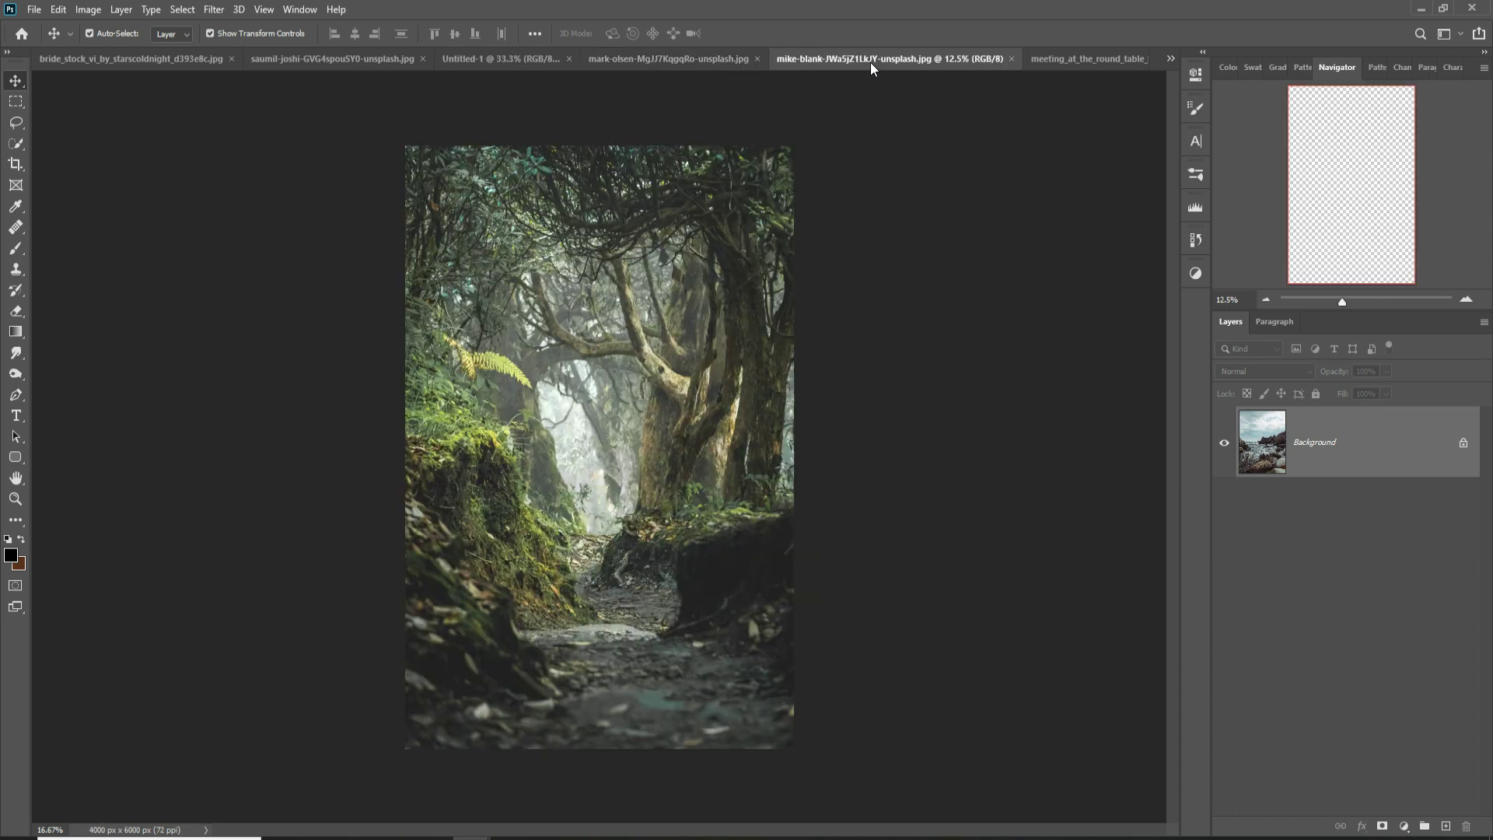
pyautogui.click(1071, 58)
pyautogui.click(700, 62)
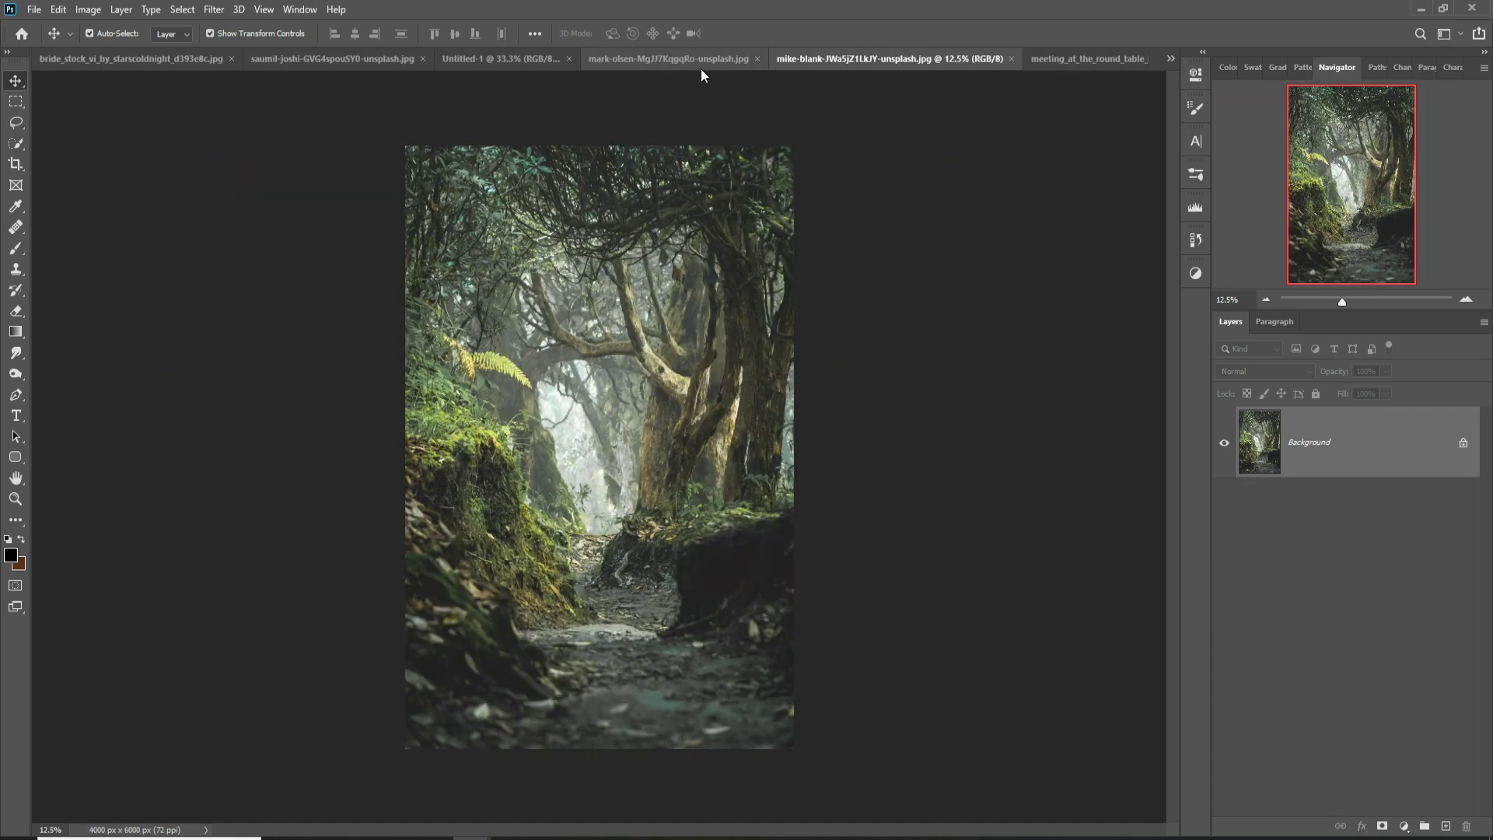
pyautogui.moveTo(712, 62); pyautogui.dragTo(865, 135)
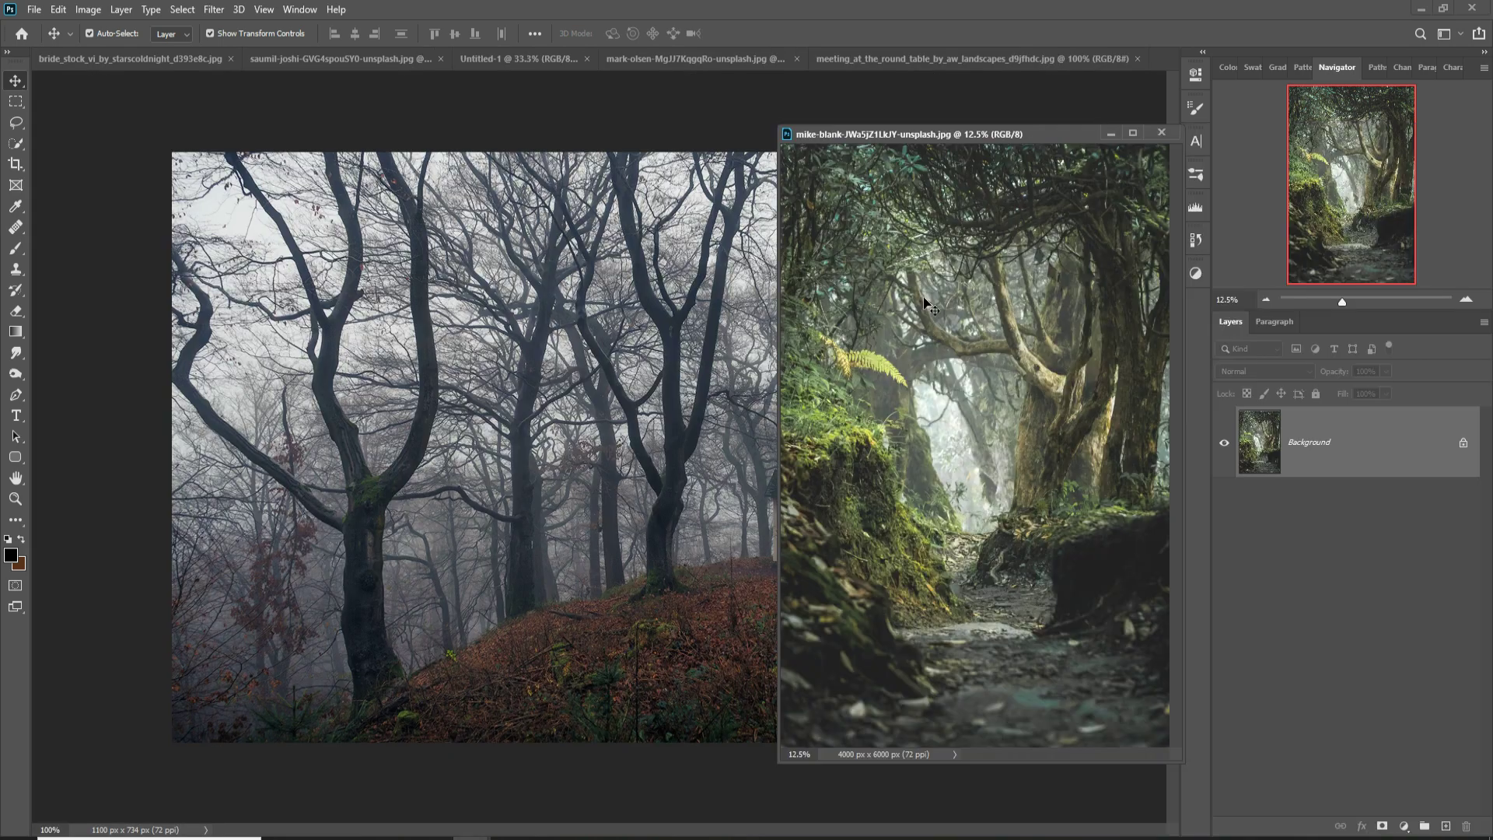
pyautogui.click(533, 59)
pyautogui.moveTo(1019, 257)
pyautogui.mouseDown()
pyautogui.moveTo(1041, 255)
pyautogui.moveTo(757, 345)
pyautogui.mouseUp()
pyautogui.click(1110, 133)
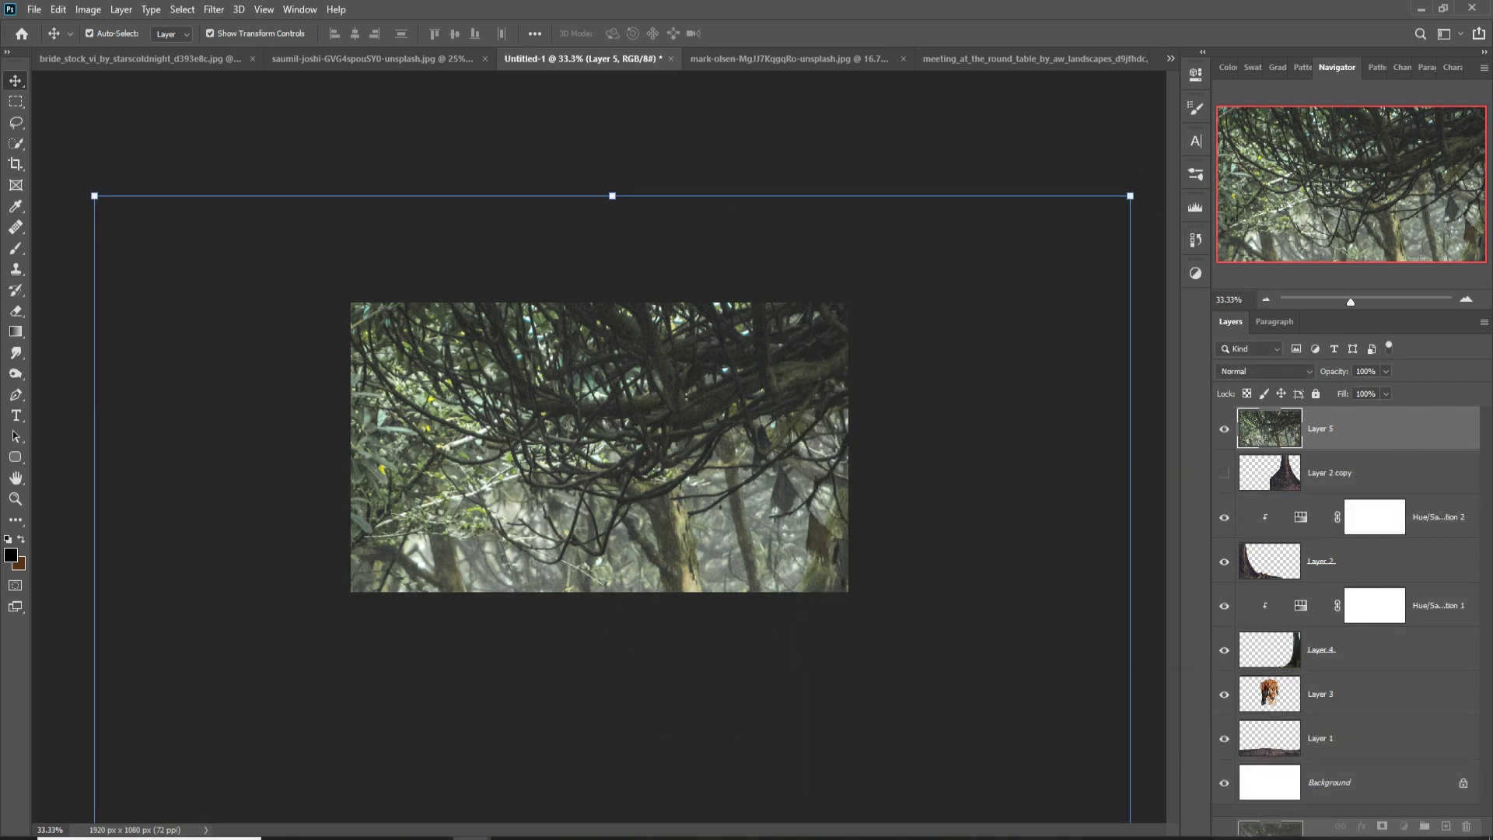
# Step: Move the forest layer above Background, then scale and place it behind the tiger
pyautogui.moveTo(1321, 429); pyautogui.dragTo(1404, 762)
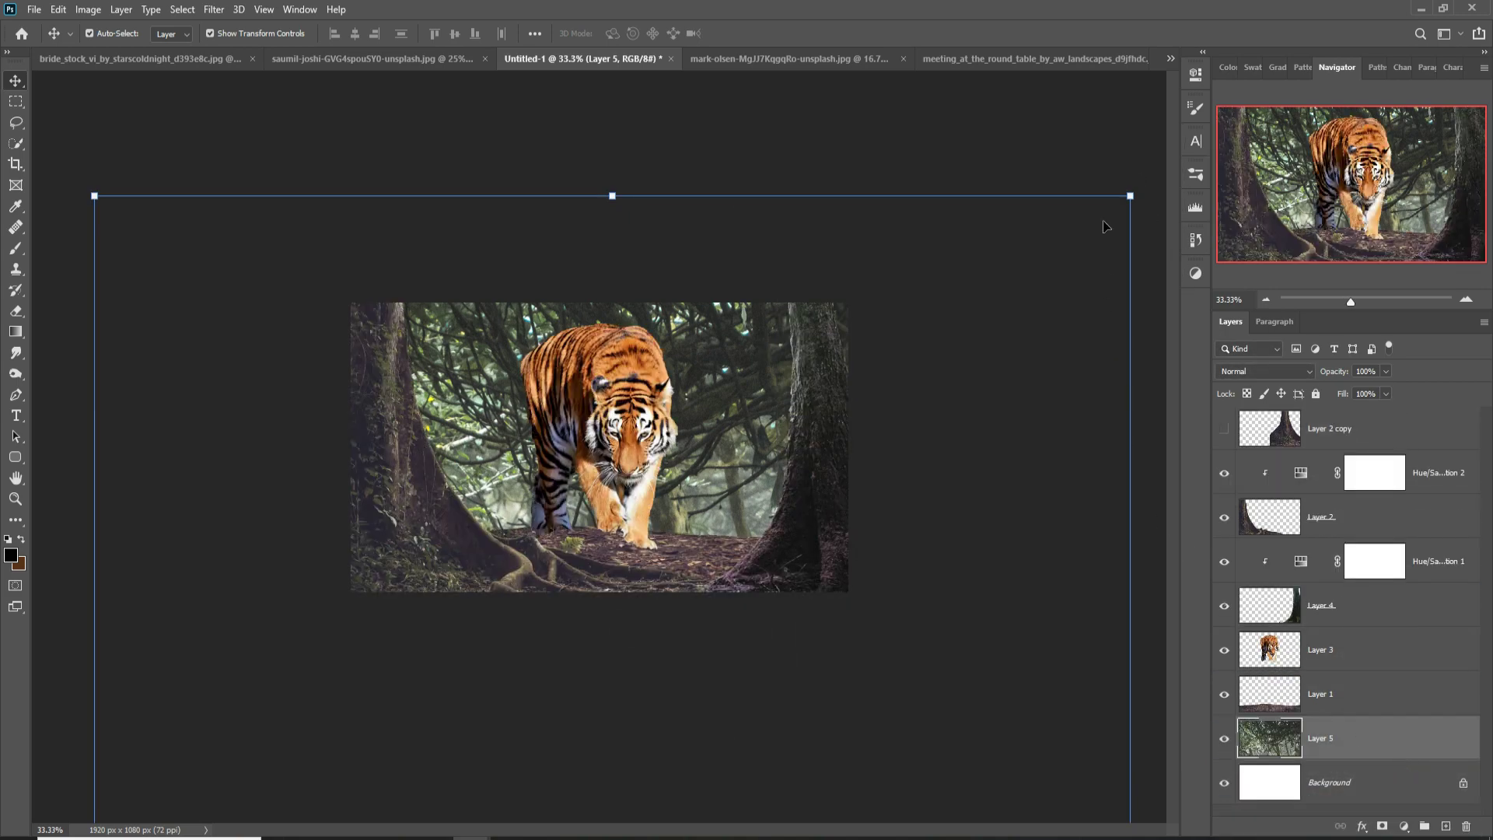
pyautogui.moveTo(1130, 196)
pyautogui.mouseDown()
pyautogui.moveTo(966, 443)
pyautogui.moveTo(944, 116)
pyautogui.mouseUp()
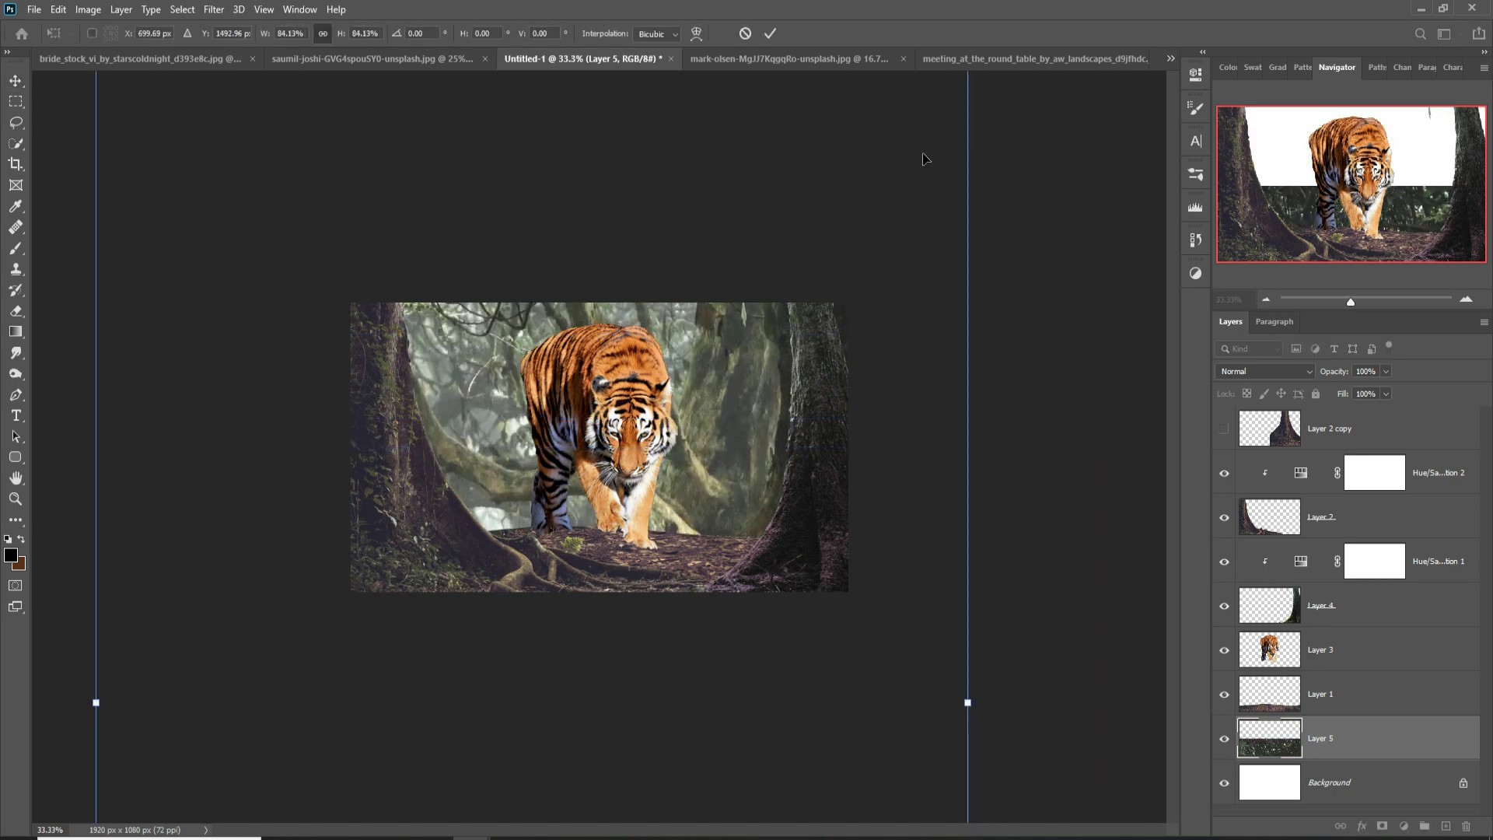
pyautogui.moveTo(975, 709)
pyautogui.mouseDown()
pyautogui.moveTo(609, 707)
pyautogui.moveTo(853, 535)
pyautogui.moveTo(853, 574)
pyautogui.mouseUp()
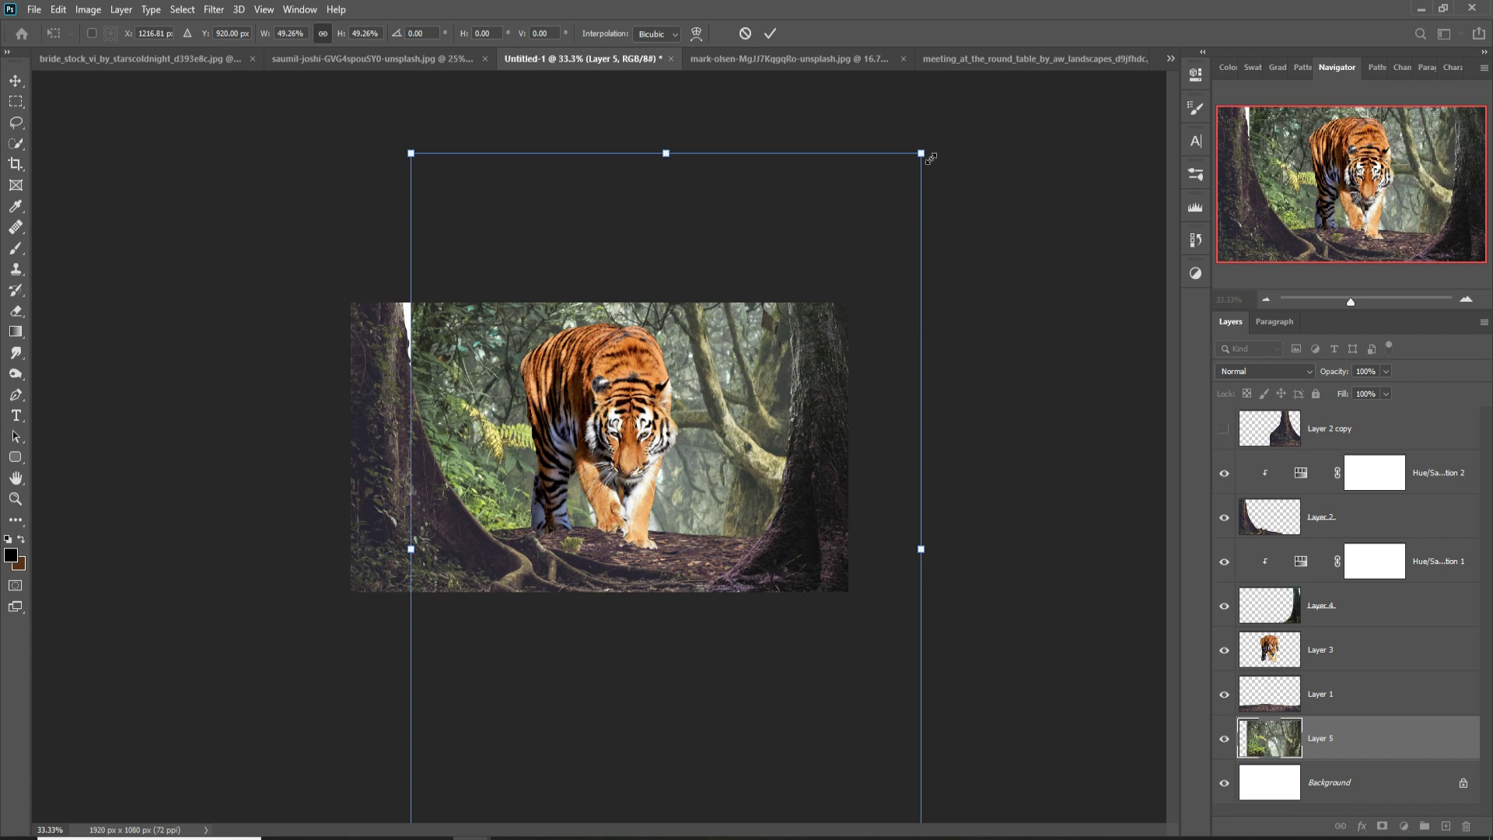
pyautogui.moveTo(920, 150); pyautogui.dragTo(808, 420)
pyautogui.moveTo(830, 509); pyautogui.dragTo(878, 458)
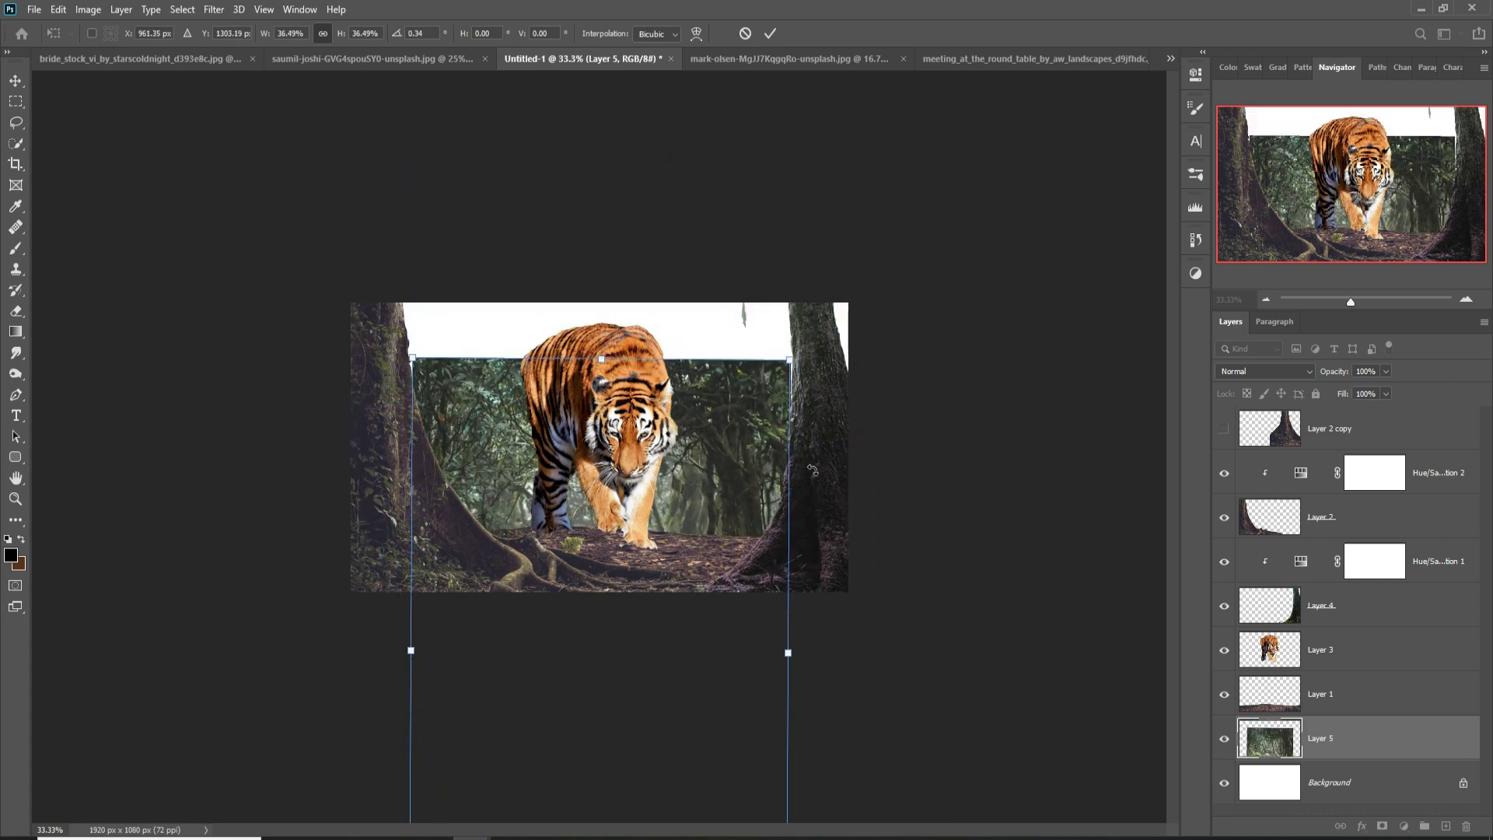
pyautogui.moveTo(780, 465)
pyautogui.mouseDown()
pyautogui.moveTo(892, 261)
pyautogui.moveTo(812, 281)
pyautogui.mouseUp()
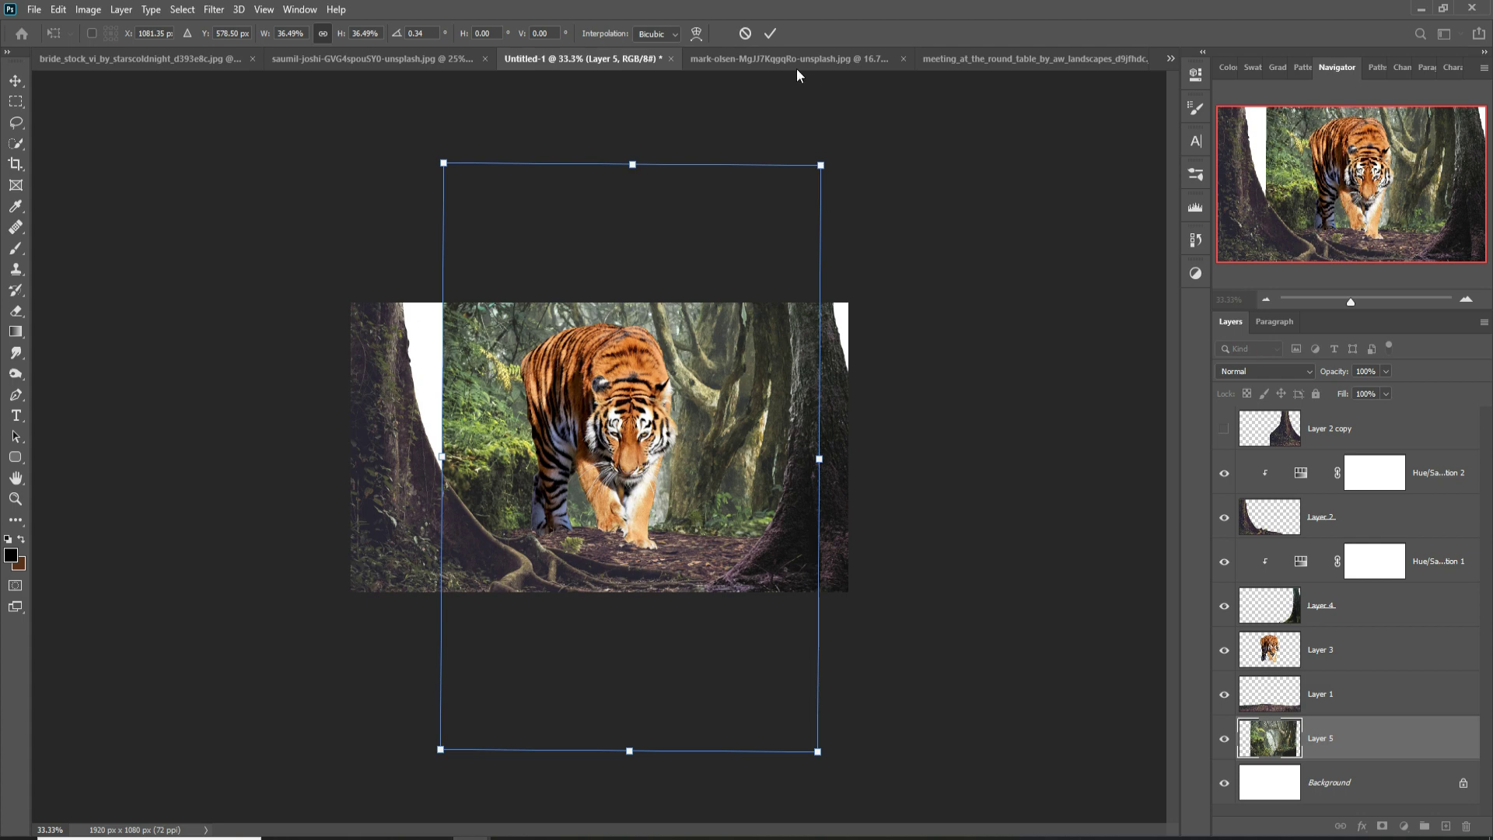
pyautogui.click(770, 33)
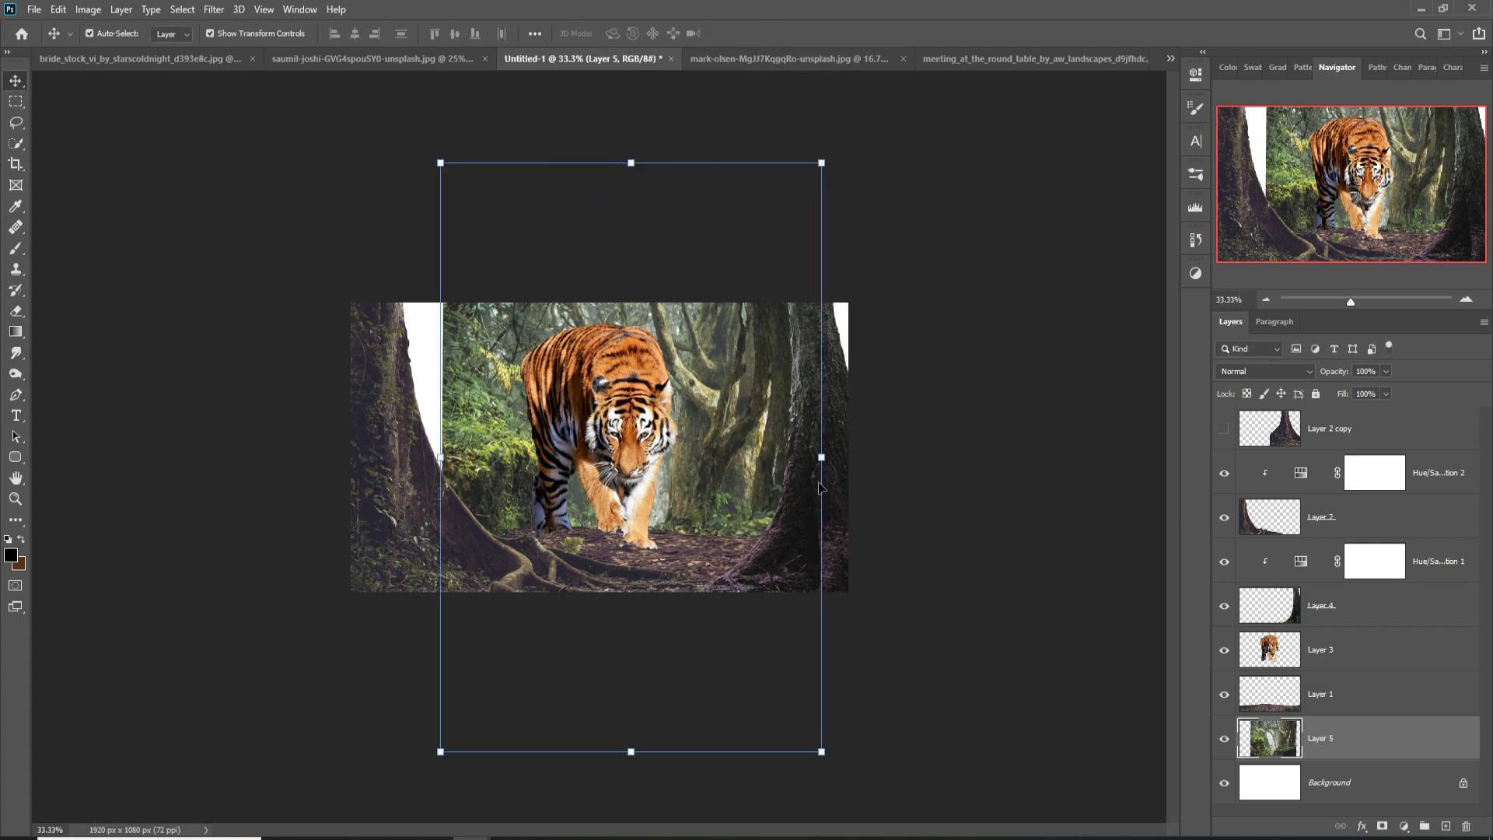
# Step: Recover the Layer 5 forest after an accidental delete, then shrink it and shift it right and up
pyautogui.rightClick(1378, 747)
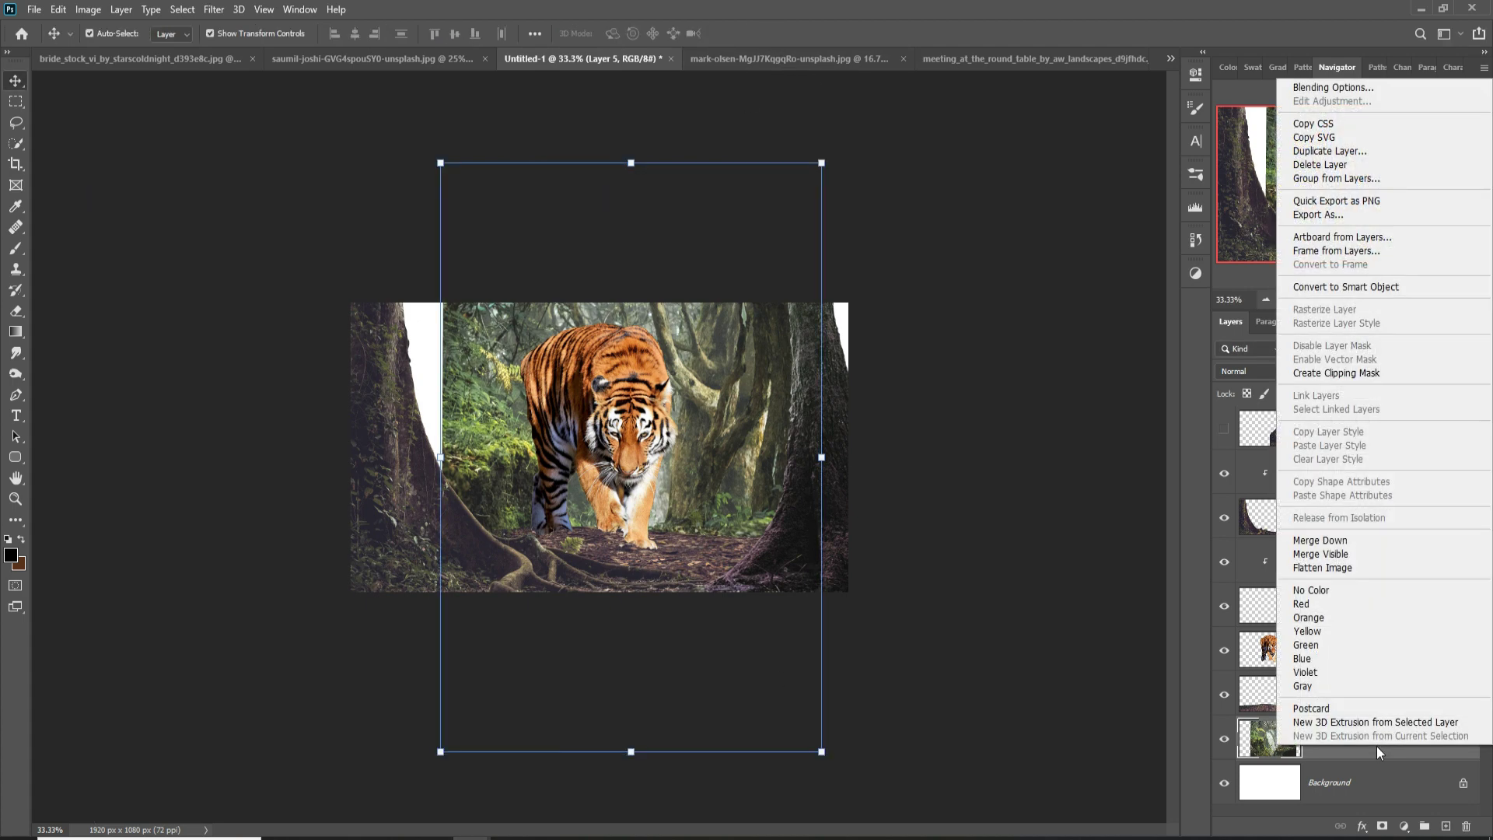
pyautogui.click(1329, 150)
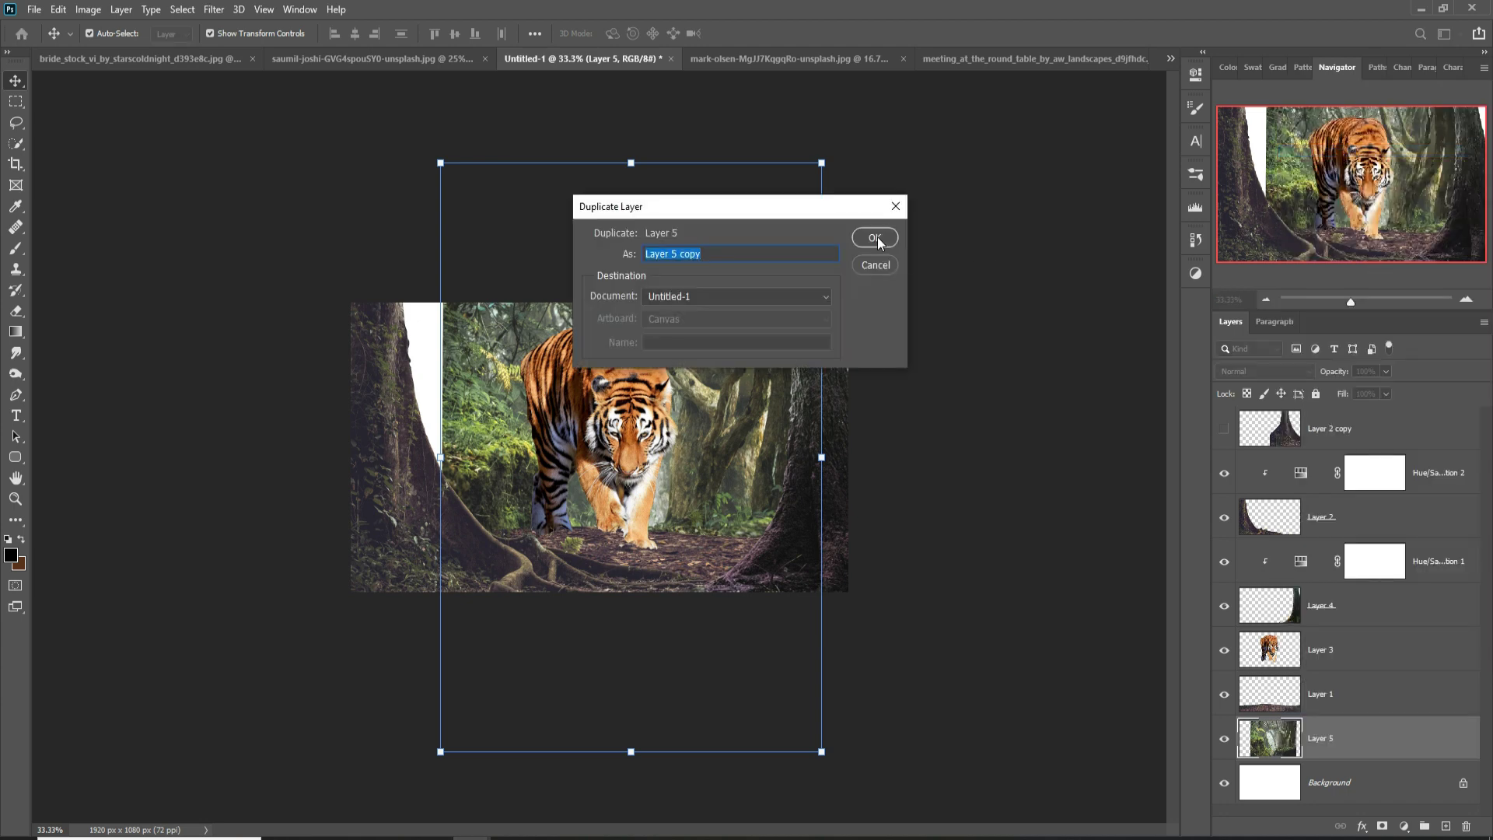
pyautogui.click(895, 206)
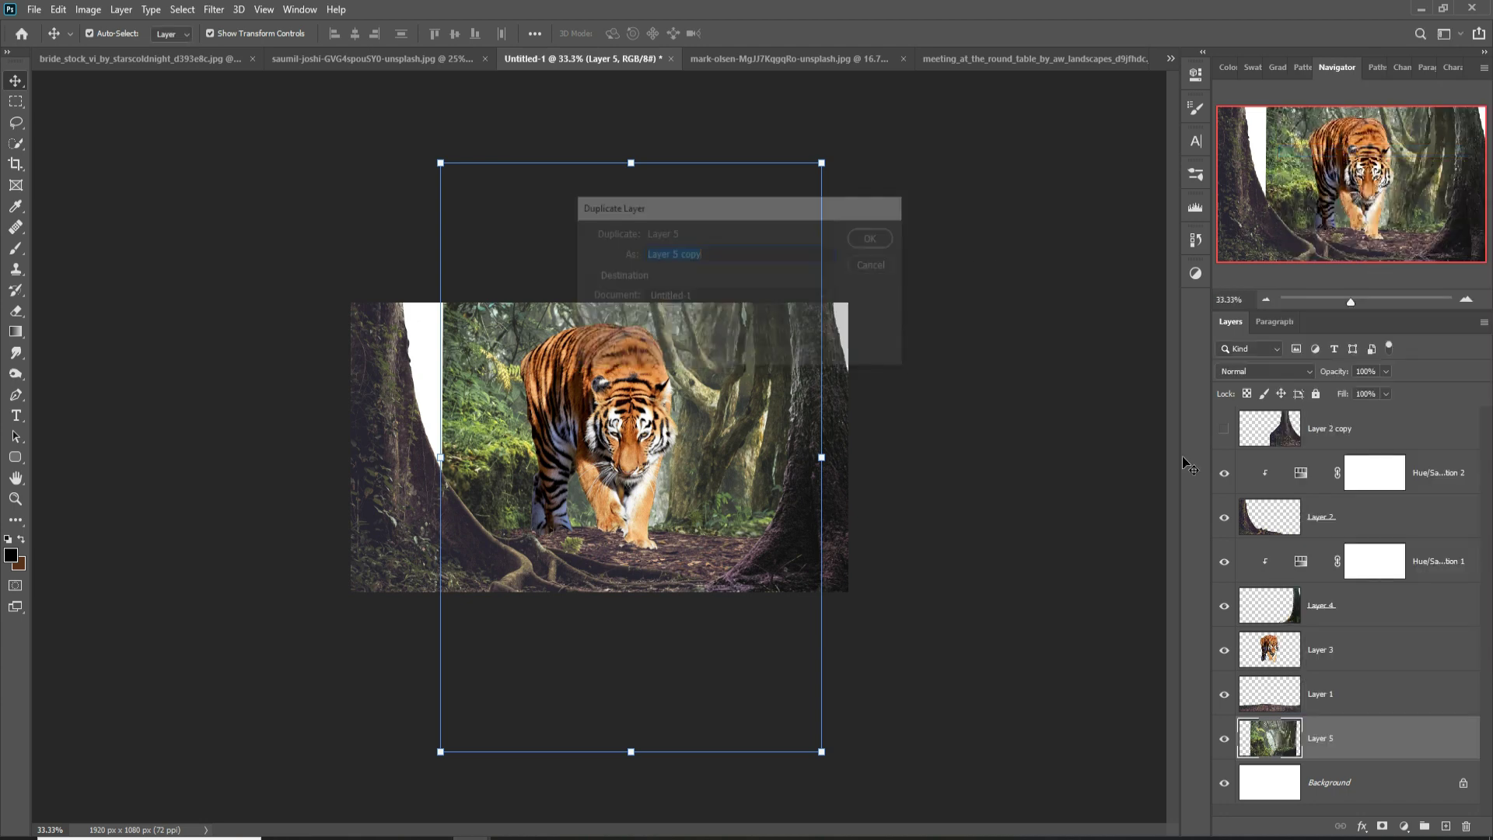
pyautogui.press('Delete')
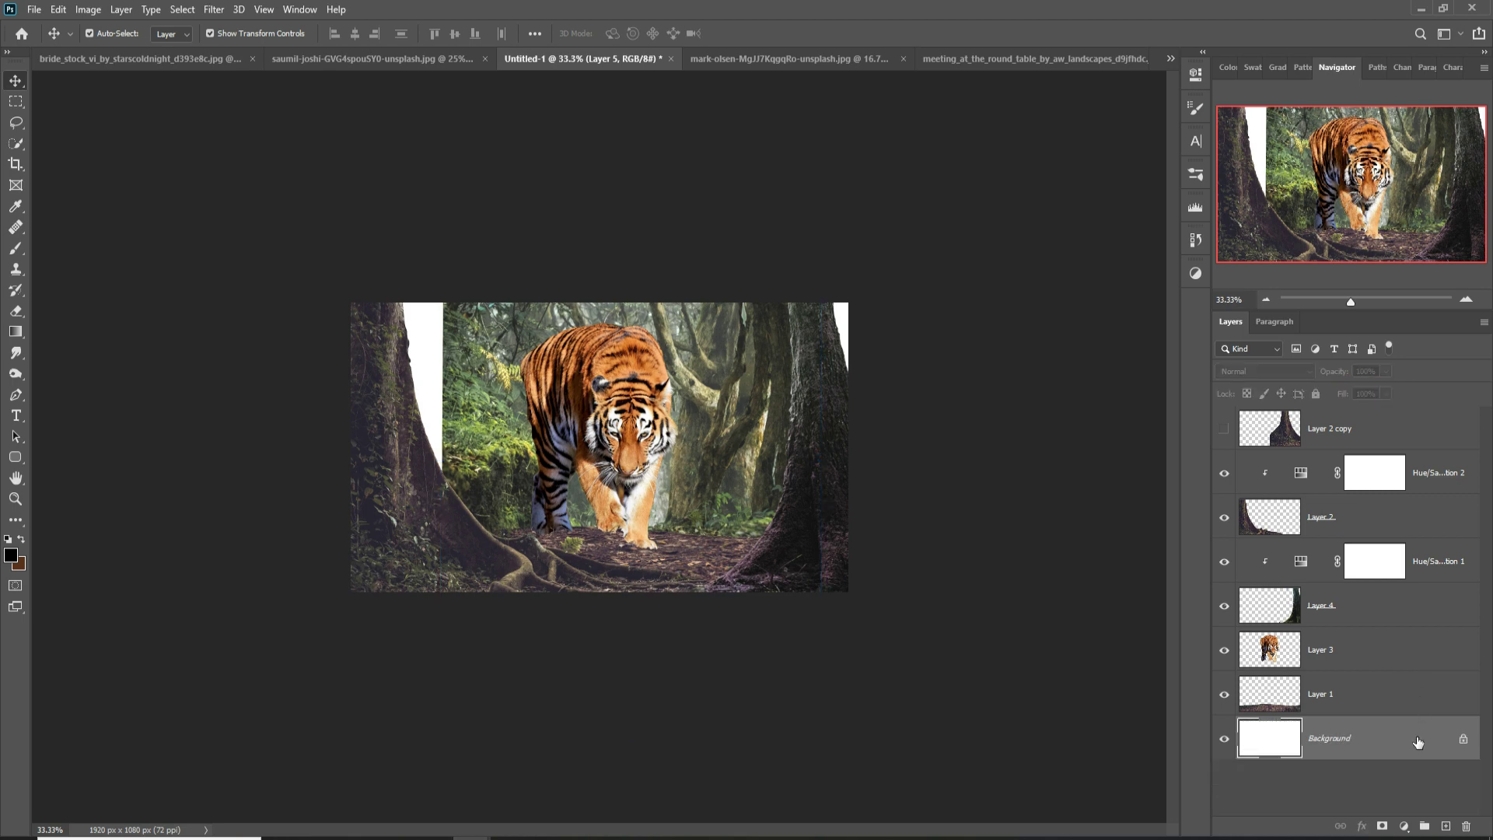
pyautogui.hotkey('ctrl', 'z')
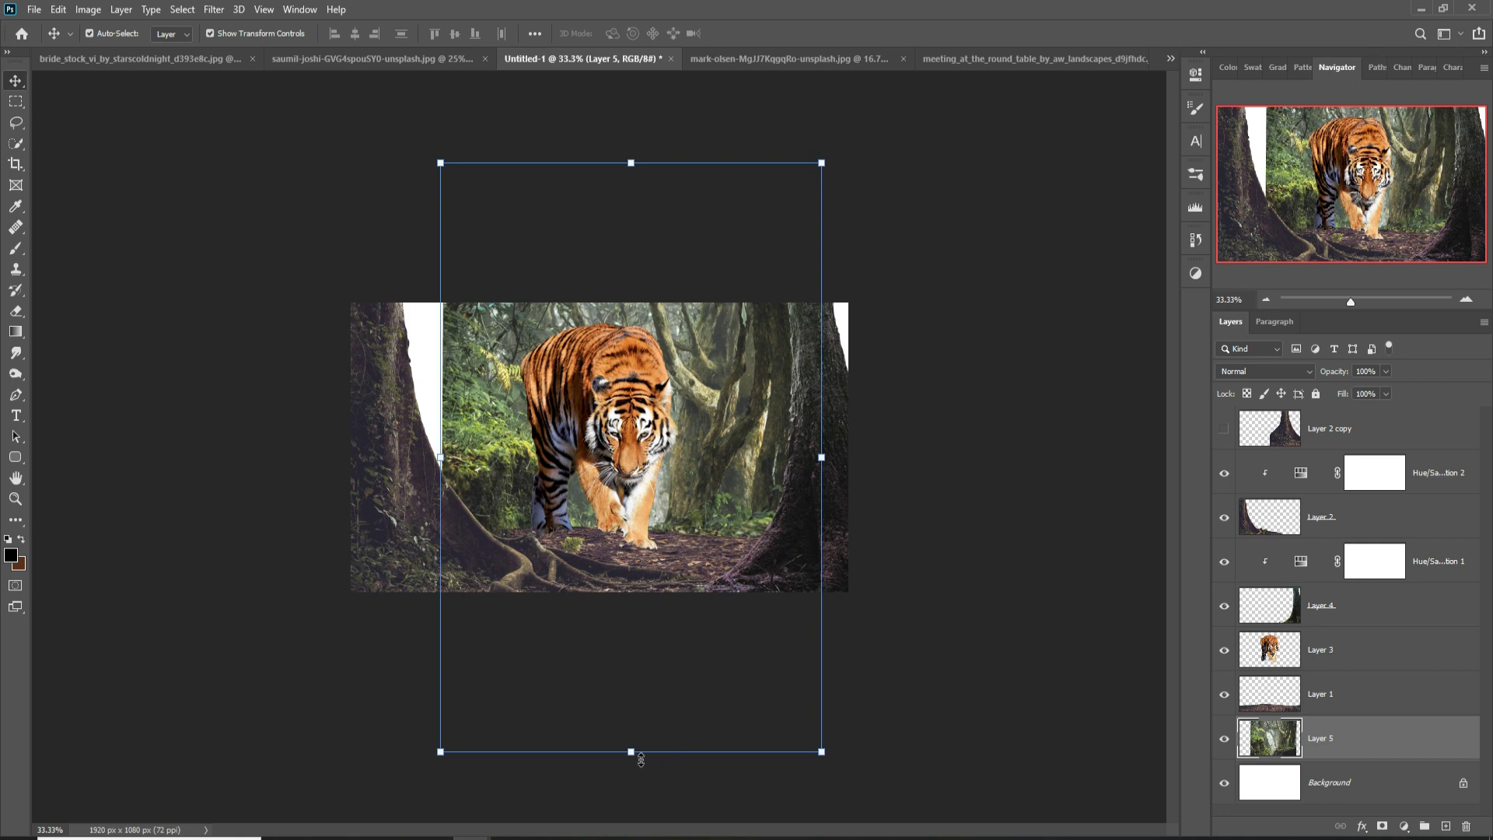
pyautogui.moveTo(640, 760); pyautogui.dragTo(650, 701)
pyautogui.moveTo(773, 644); pyautogui.dragTo(787, 646)
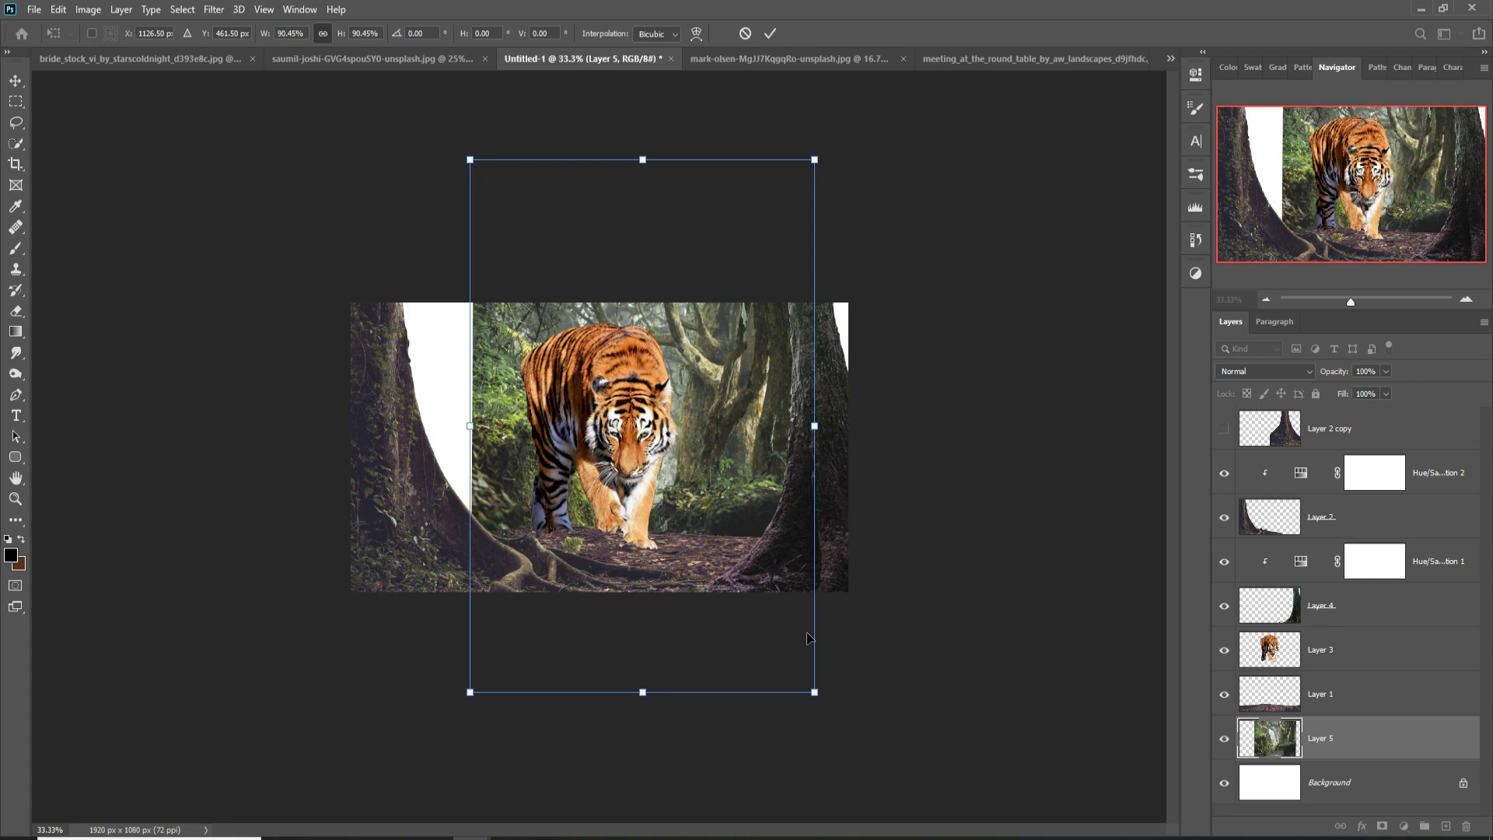
pyautogui.click(770, 33)
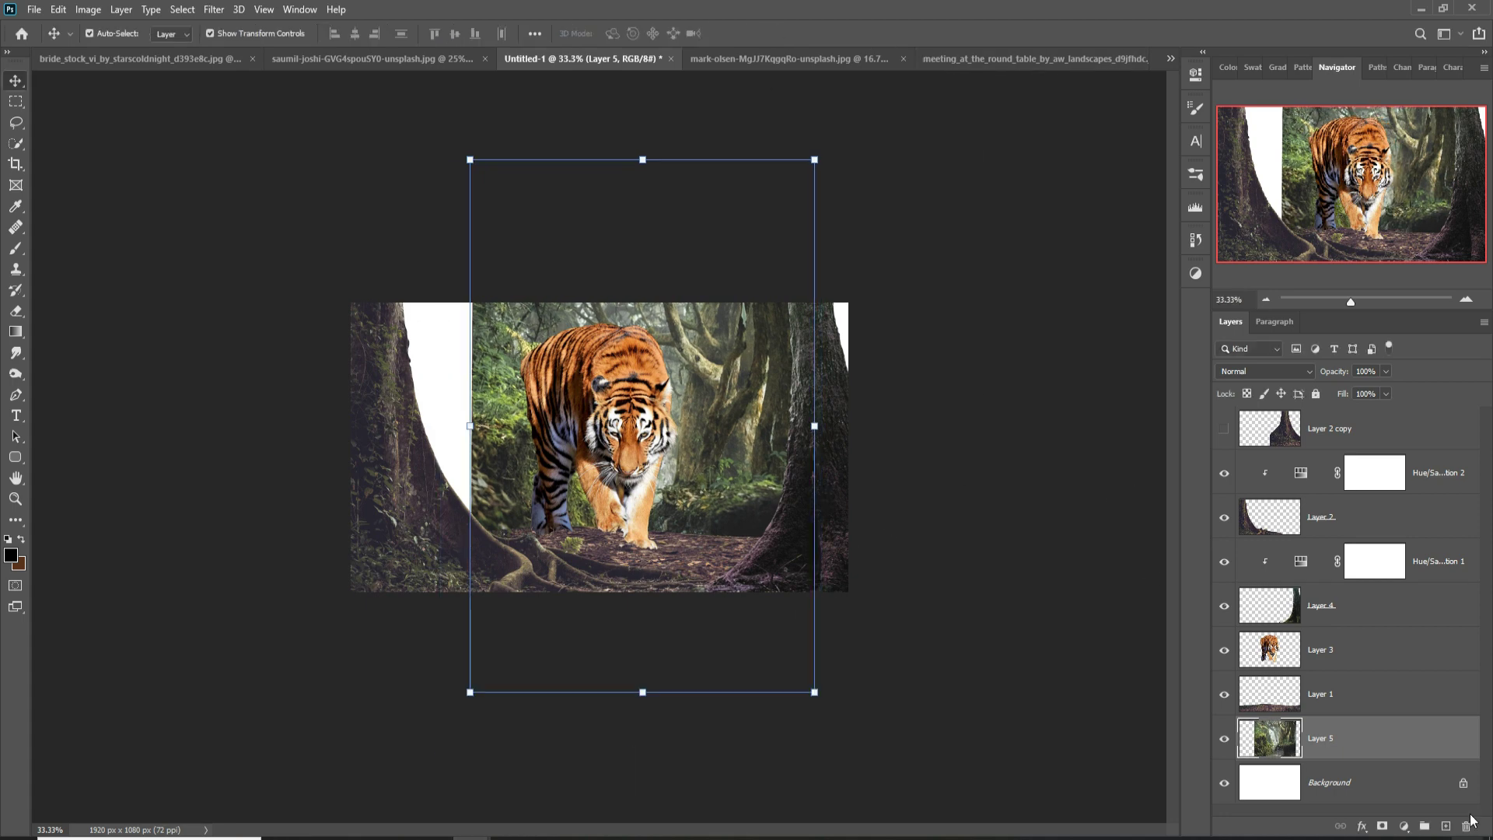
# Step: Duplicate Layer 5, flip the copy horizontally, and slide it left over the white gap
pyautogui.rightClick(1429, 738)
pyautogui.click(1329, 144)
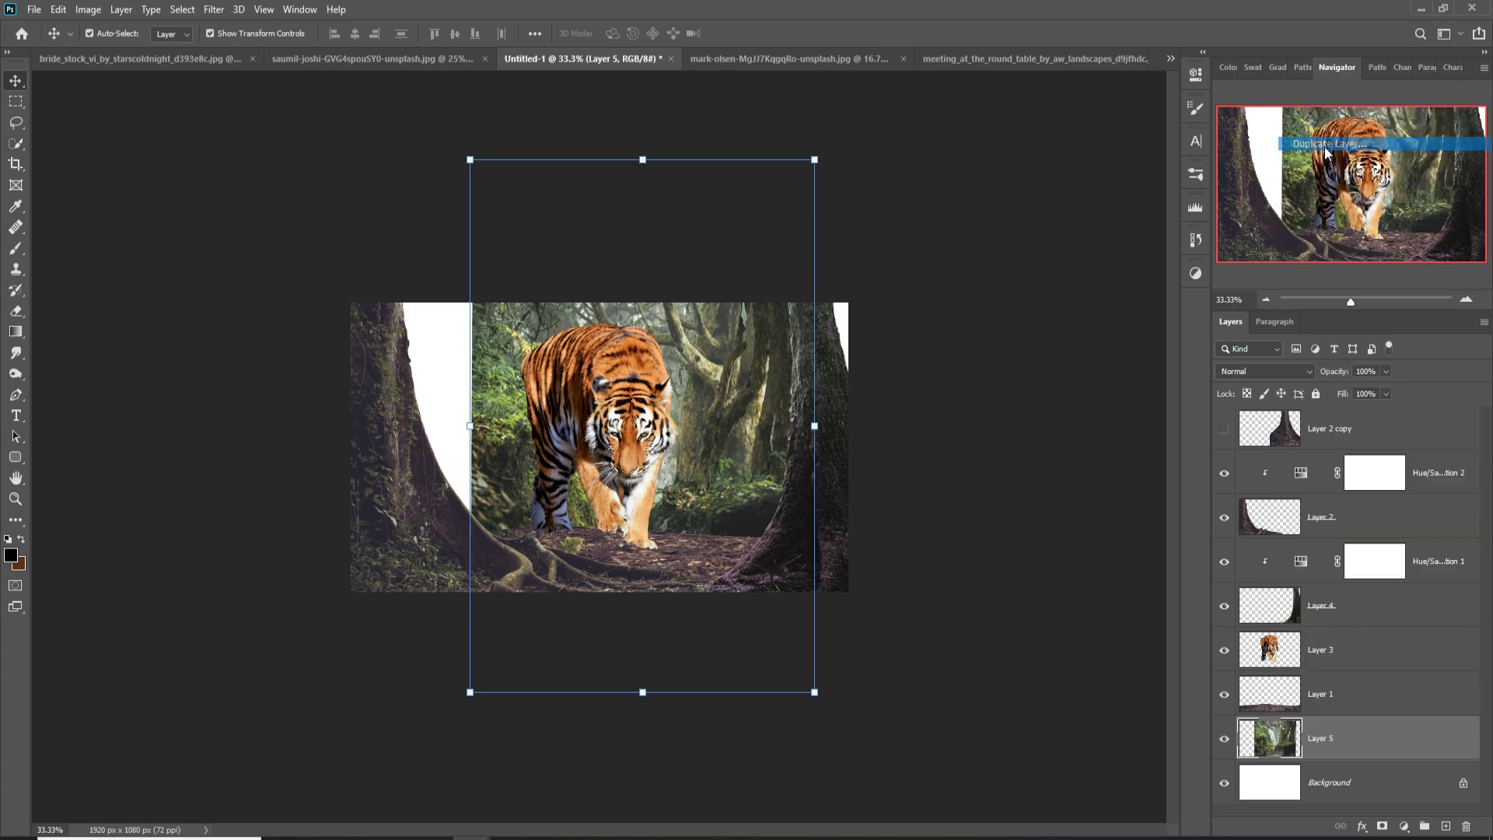
pyautogui.click(877, 243)
pyautogui.click(58, 9)
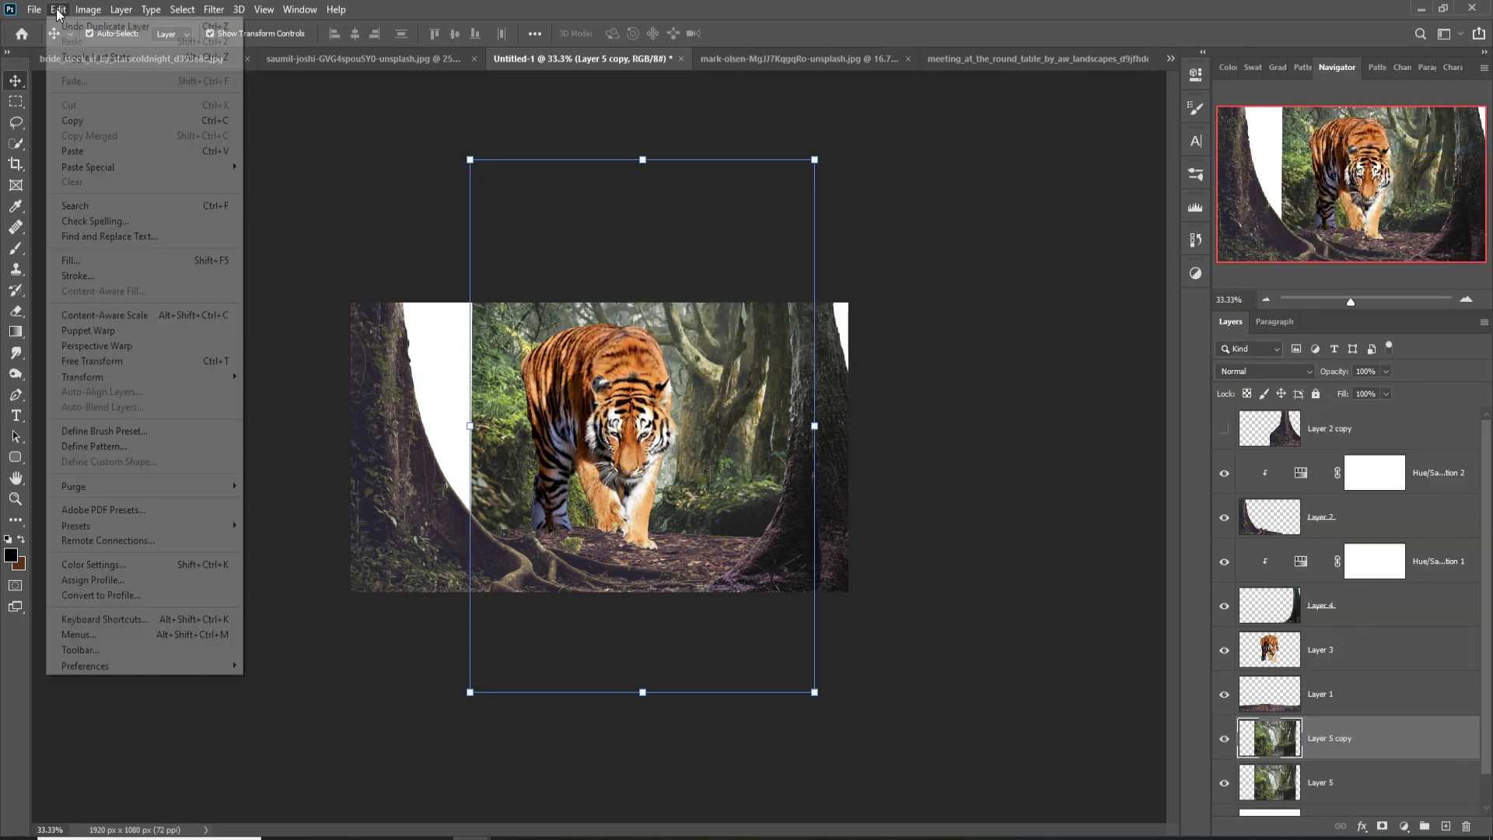
pyautogui.moveTo(82, 377)
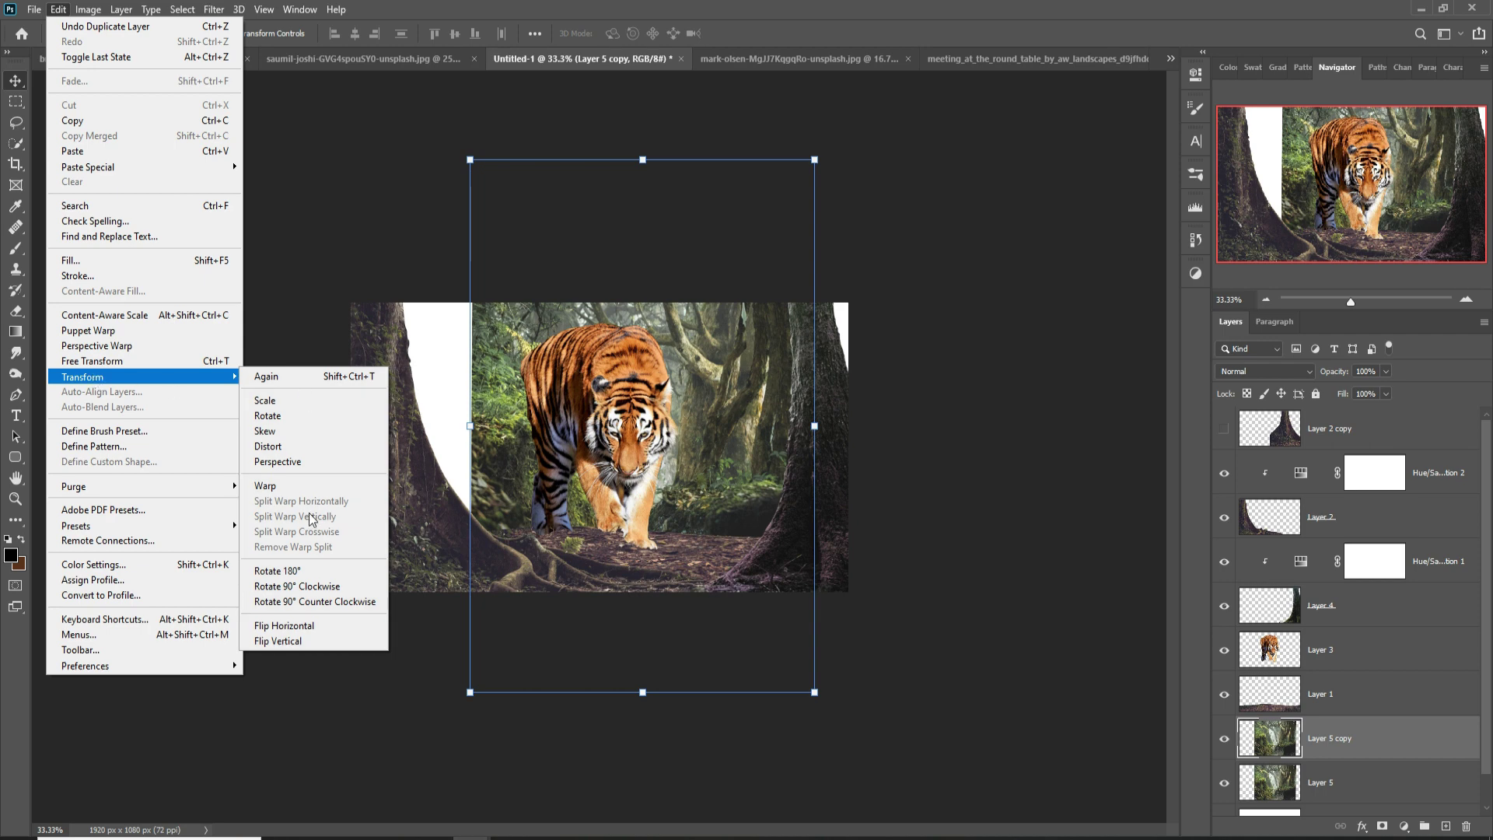
pyautogui.click(298, 627)
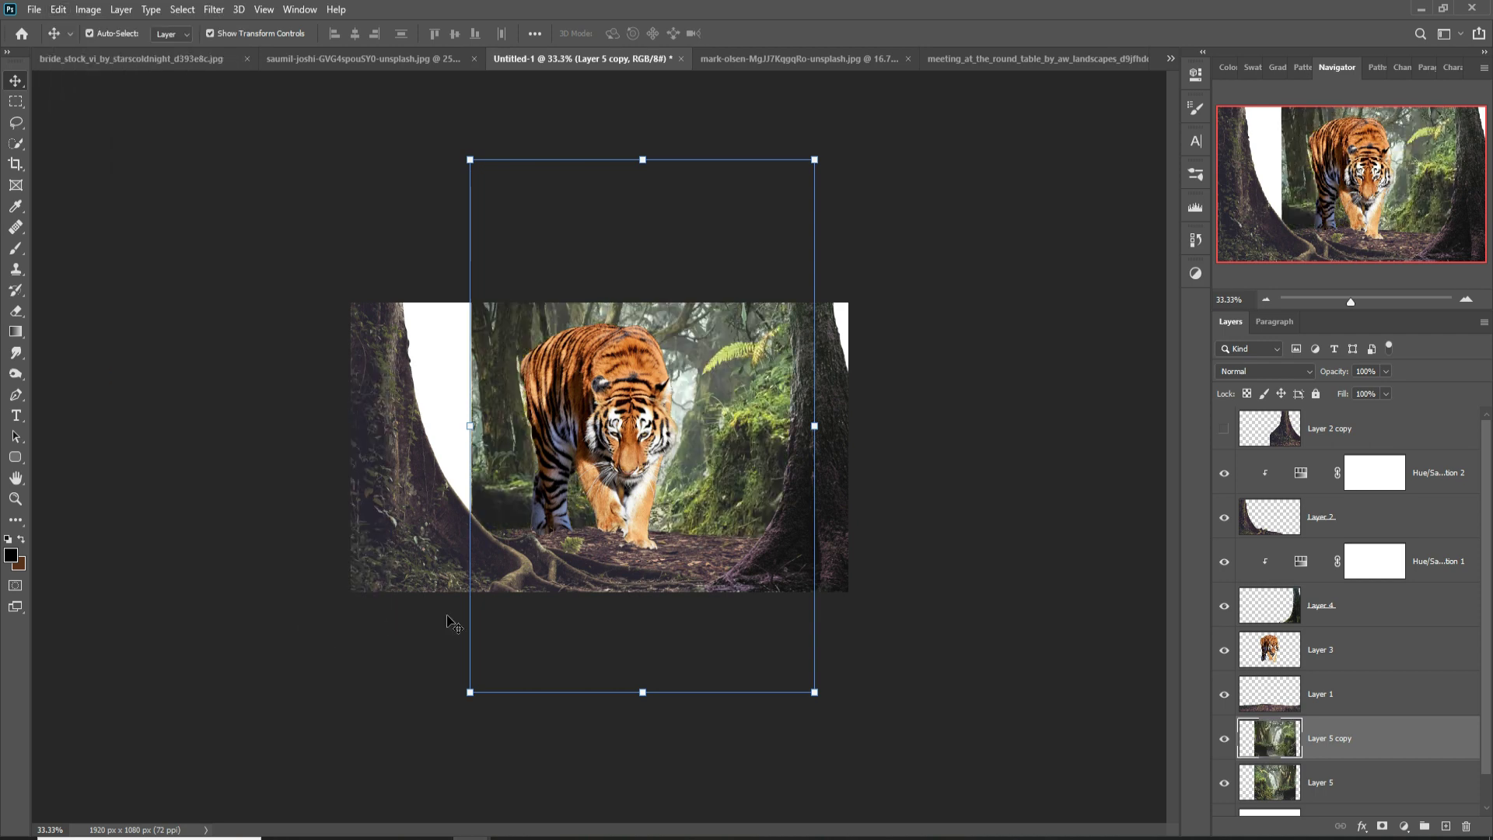
pyautogui.moveTo(716, 386); pyautogui.dragTo(625, 387)
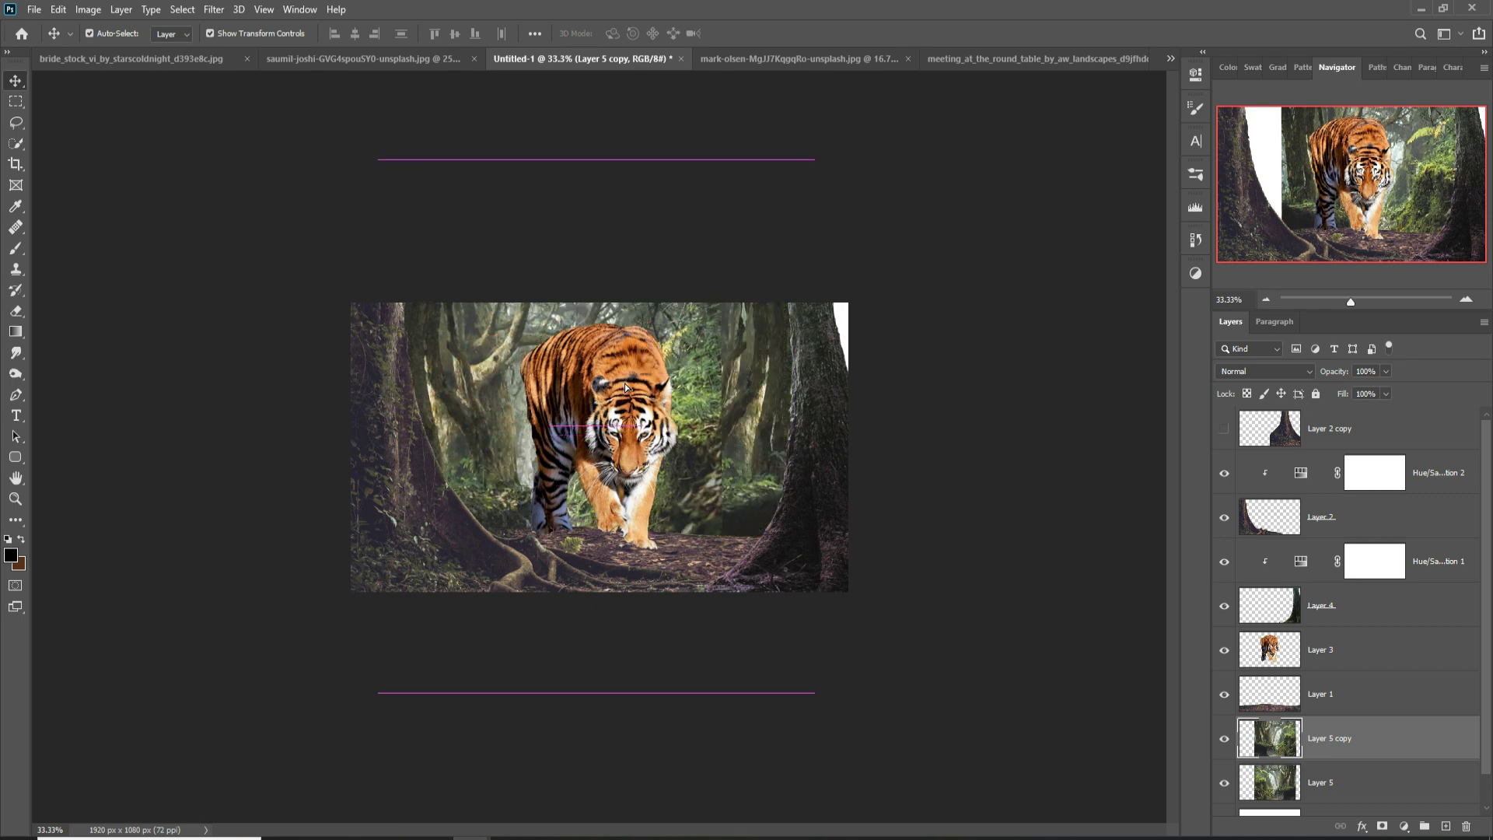
pyautogui.moveTo(625, 387); pyautogui.dragTo(631, 394)
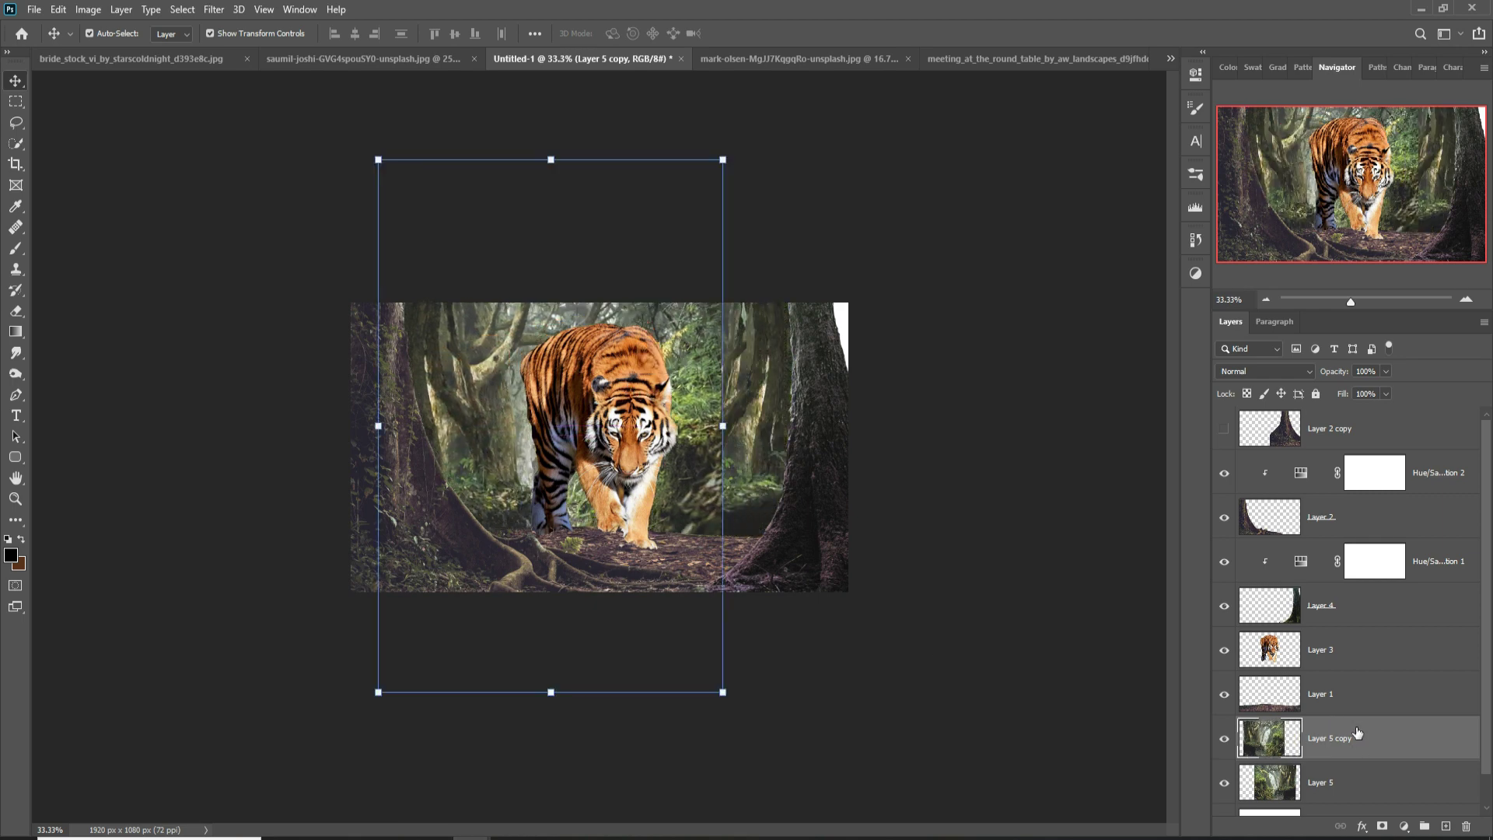
# Step: Mask the forest copy and paint out its seam with a 400 px soft brush
pyautogui.click(1381, 825)
pyautogui.click(15, 249)
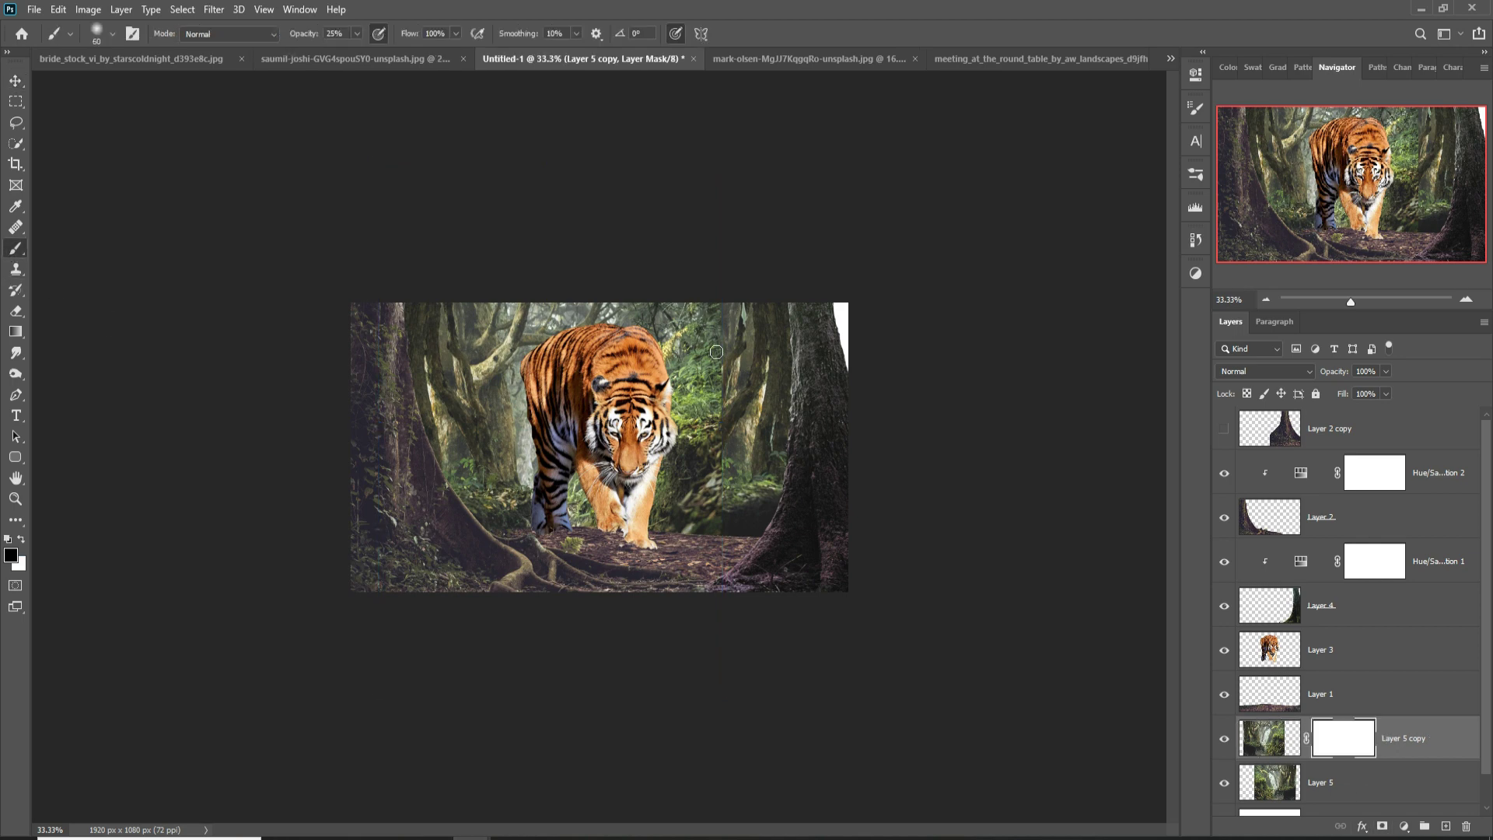
pyautogui.press(']')
pyautogui.press(']')
pyautogui.press(']')
pyautogui.moveTo(749, 383)
pyautogui.mouseDown()
pyautogui.moveTo(743, 350)
pyautogui.moveTo(740, 492)
pyautogui.moveTo(740, 343)
pyautogui.moveTo(763, 437)
pyautogui.moveTo(678, 412)
pyautogui.moveTo(743, 616)
pyautogui.moveTo(659, 519)
pyautogui.moveTo(638, 536)
pyautogui.mouseUp()
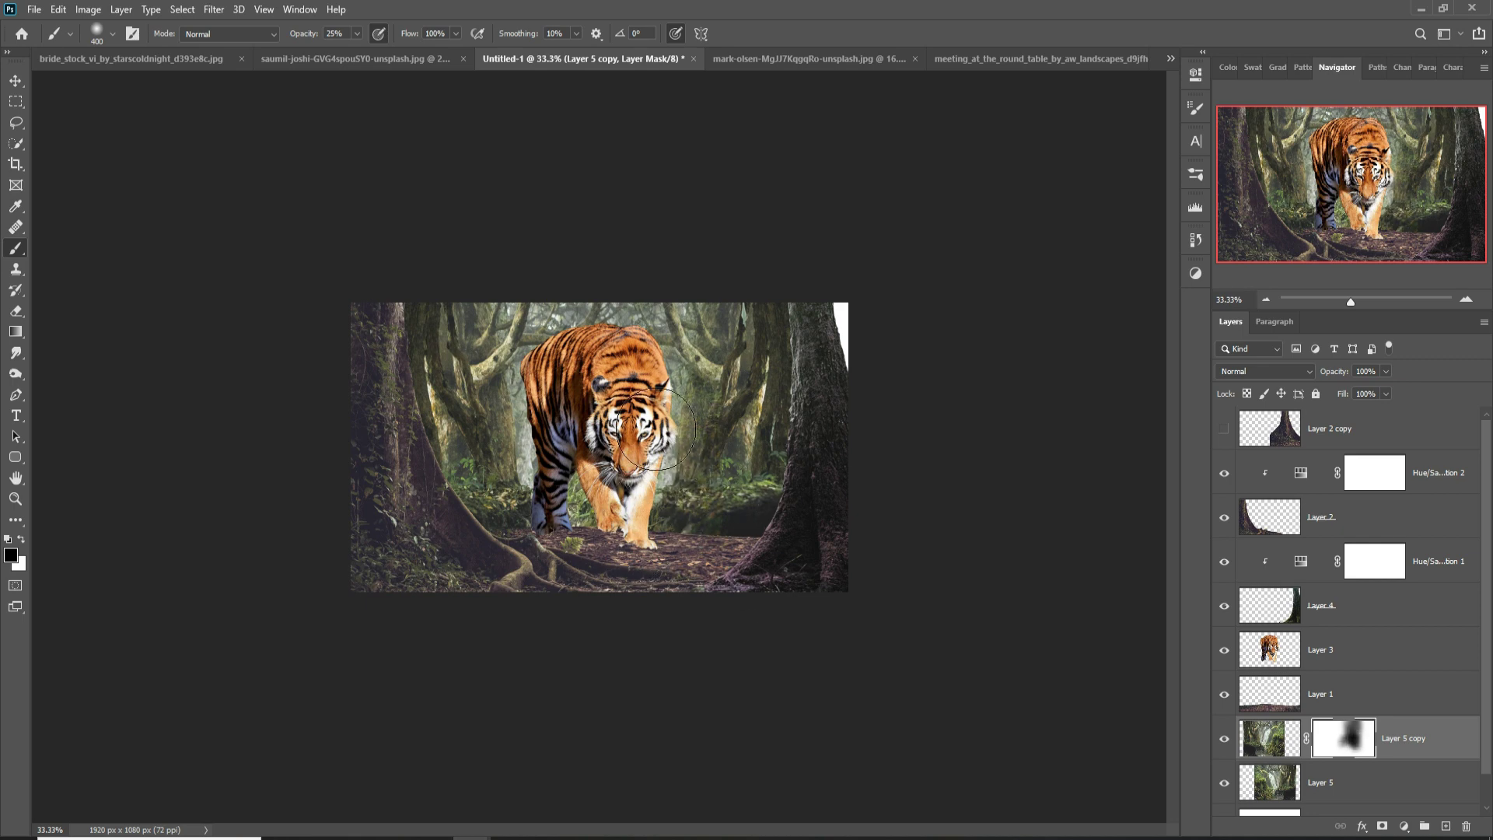
# Step: Bring in the hiker photo and scale it small onto the path below the tiger
pyautogui.press('v')
pyautogui.hotkey('ctrl', 'shift', 'Tab')
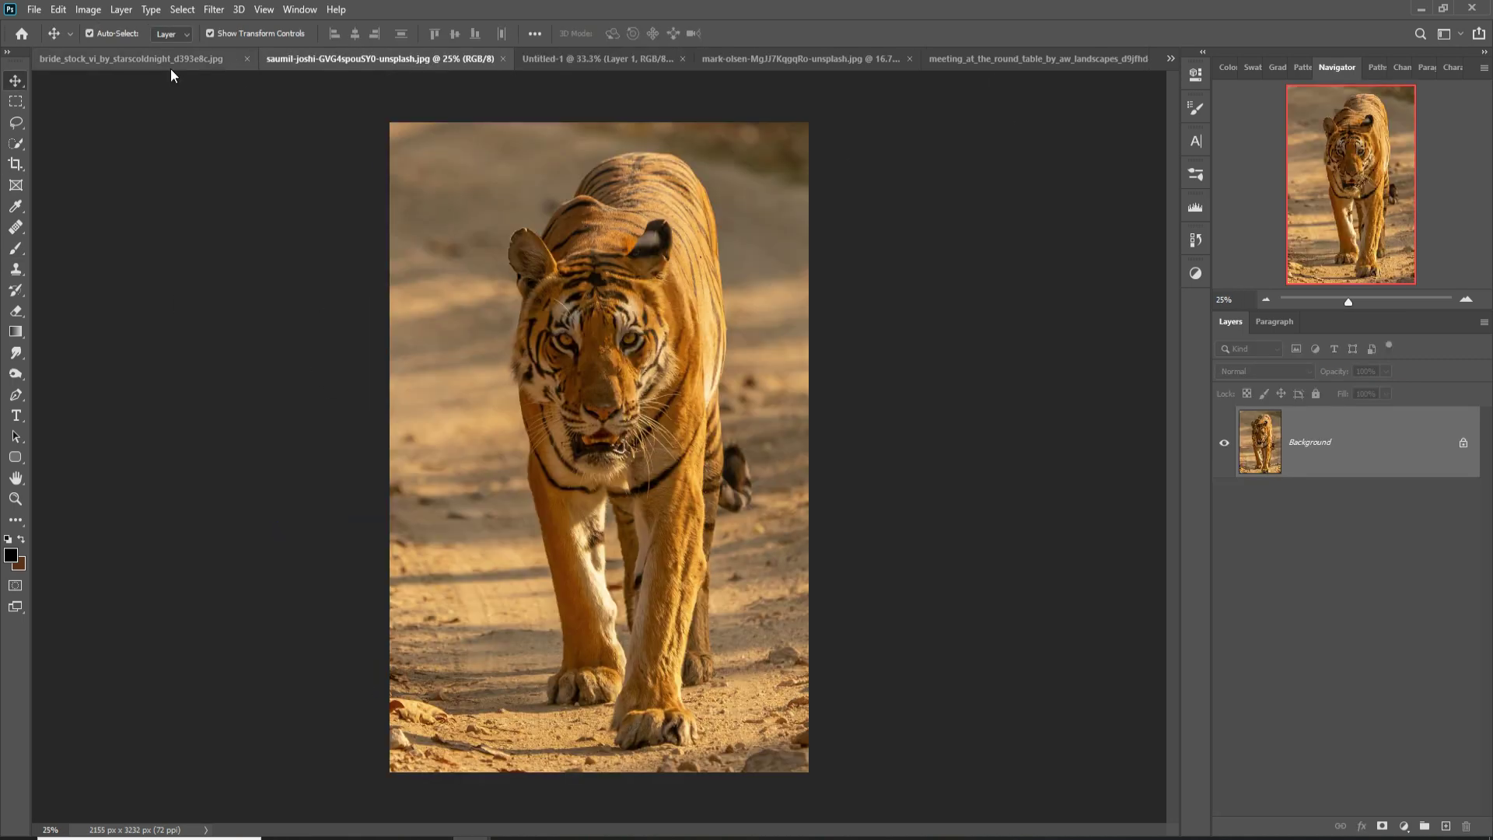
pyautogui.hotkey('ctrl', 'shift', 'Tab')
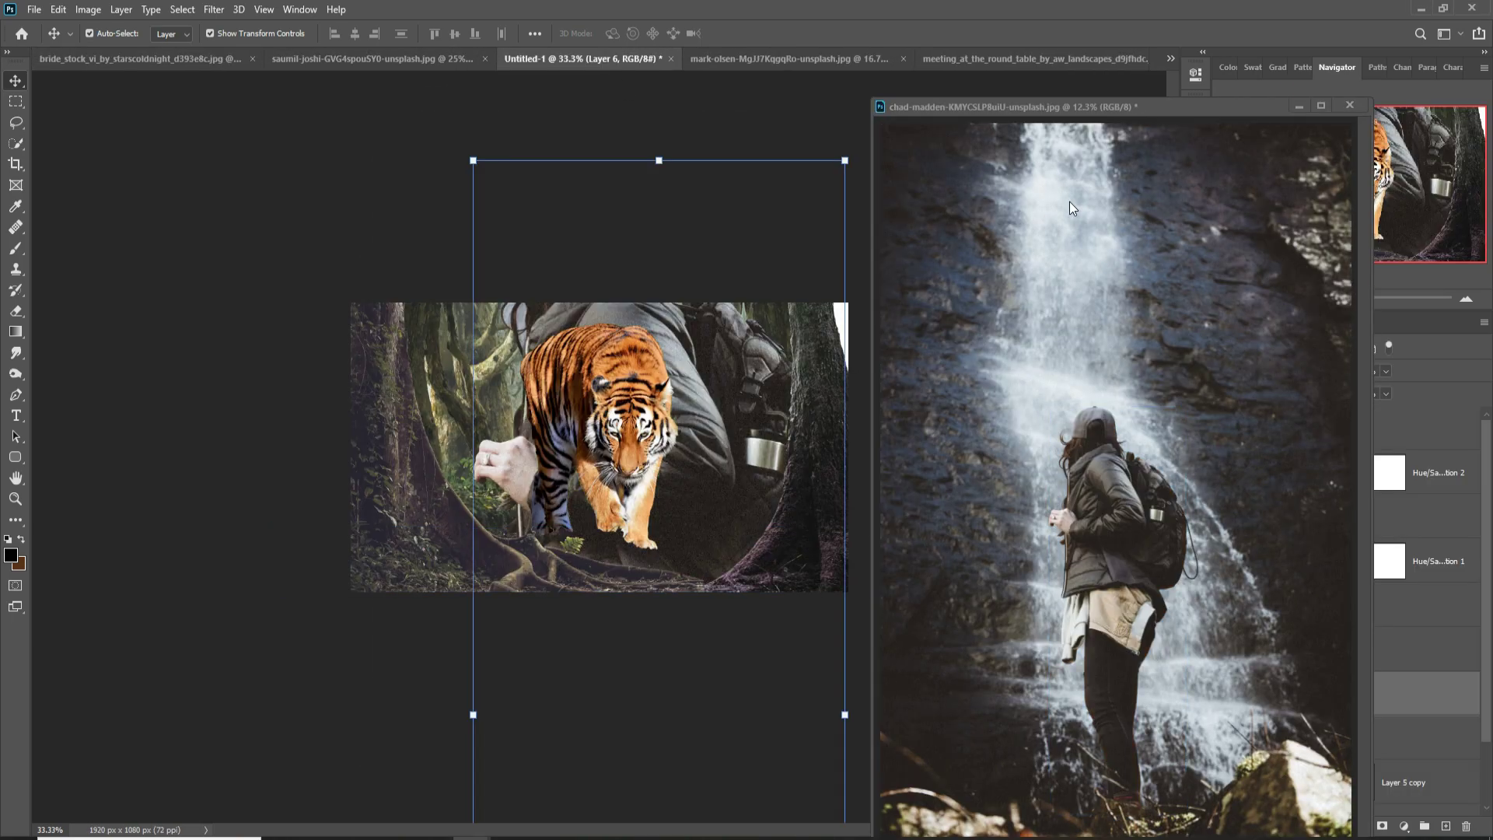
pyautogui.moveTo(844, 160); pyautogui.dragTo(670, 680)
pyautogui.moveTo(571, 739)
pyautogui.mouseDown()
pyautogui.moveTo(597, 528)
pyautogui.moveTo(623, 528)
pyautogui.moveTo(638, 490)
pyautogui.mouseUp()
pyautogui.press('Return')
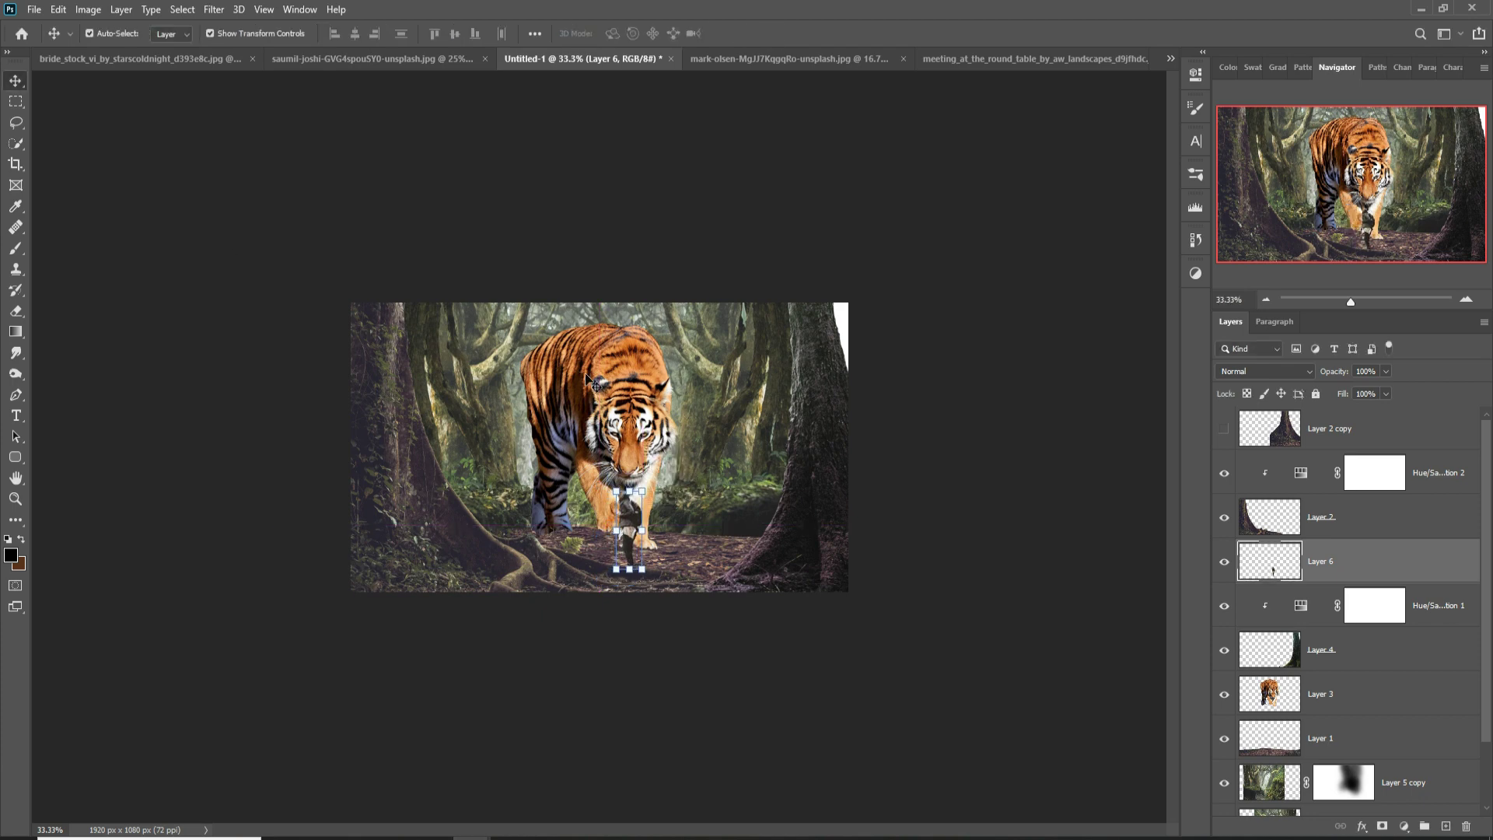
# Step: Add a Hue/Saturation layer clipped to the tiger with Saturation -25
pyautogui.click(1322, 693)
pyautogui.hotkey('ctrl', '+')
pyautogui.hotkey('ctrl', '+')
pyautogui.click(1403, 826)
pyautogui.click(1412, 677)
pyautogui.hotkey('ctrl', 'alt', 'g')
pyautogui.moveTo(1064, 211); pyautogui.dragTo(1011, 221)
pyautogui.click(1151, 74)
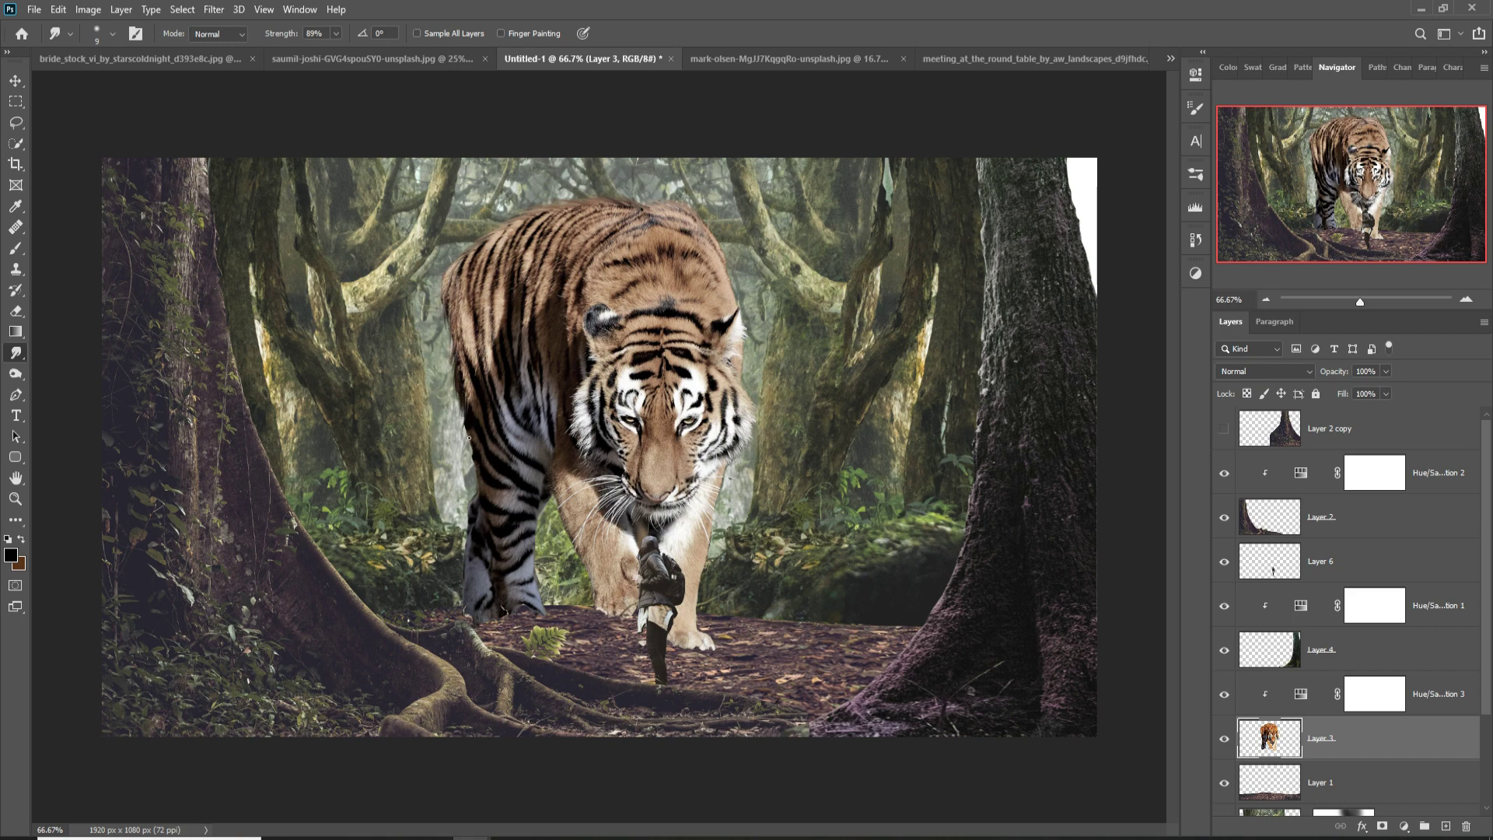
# Step: Smudge the tiger's leg edge and the fur on its back and head, then add an empty layer
pyautogui.moveTo(469, 438); pyautogui.dragTo(473, 519)
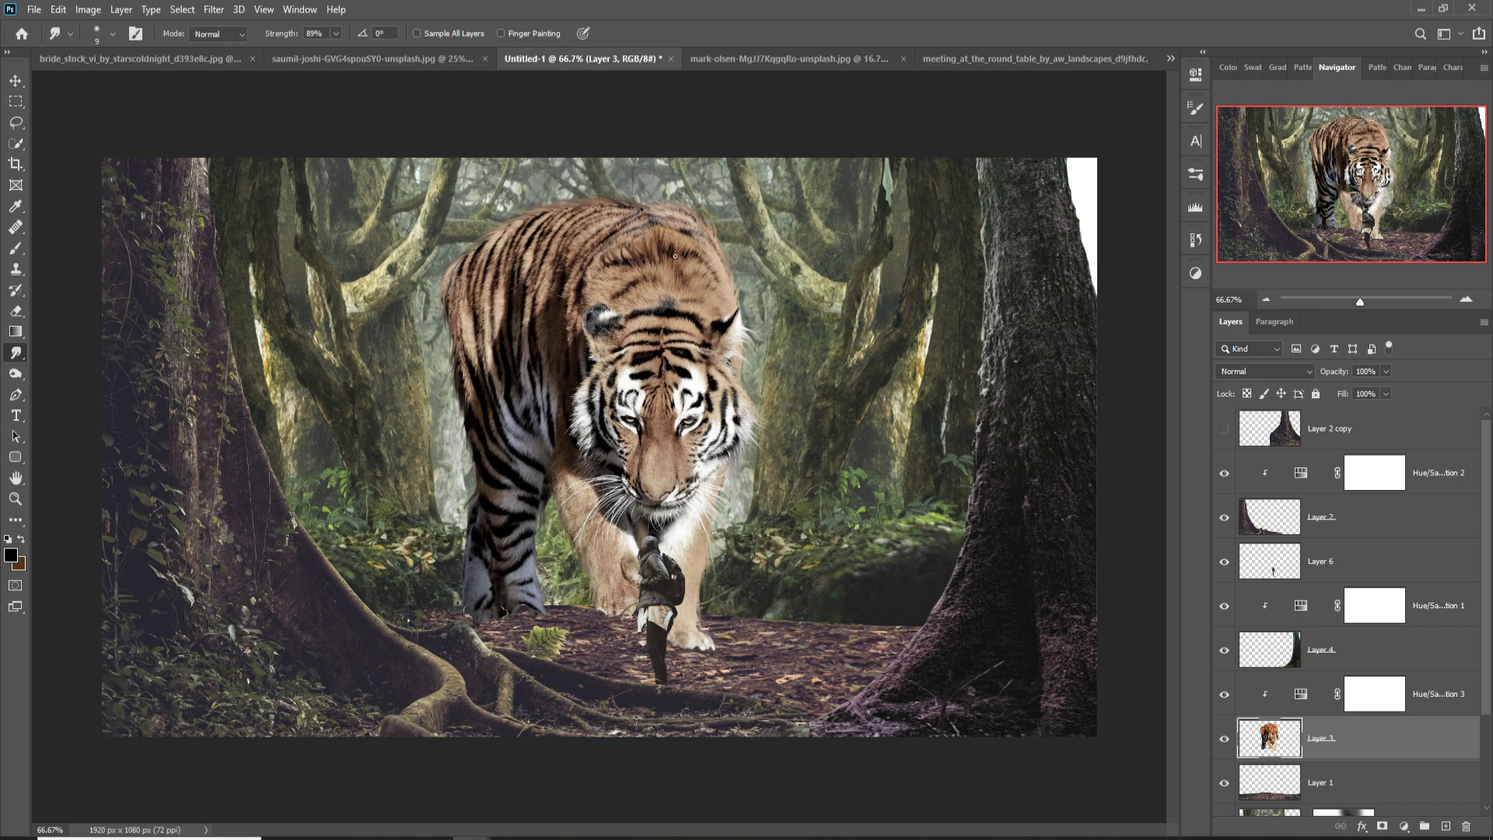
pyautogui.moveTo(629, 293); pyautogui.dragTo(607, 242)
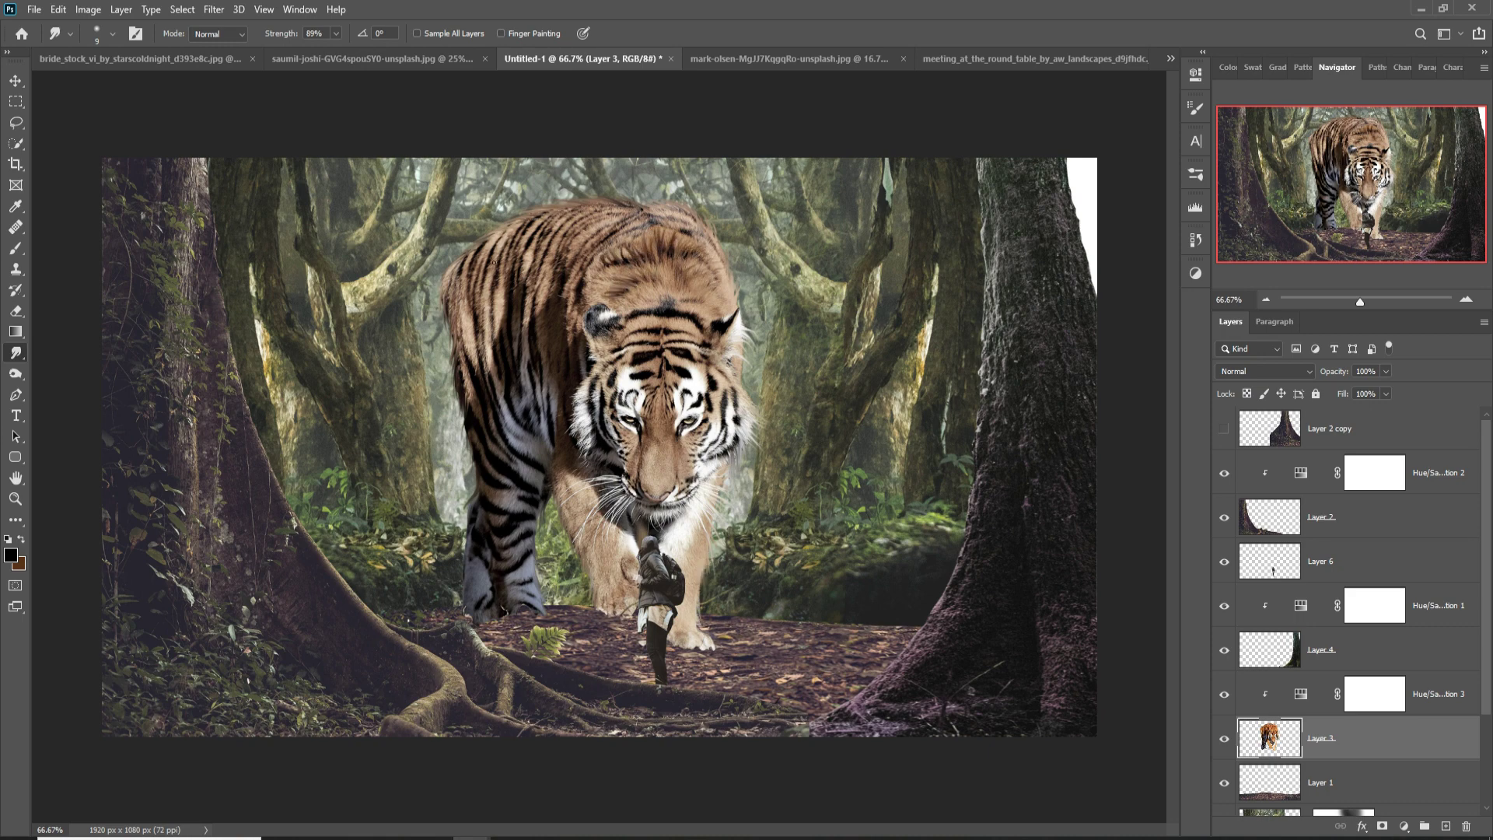
pyautogui.press('v')
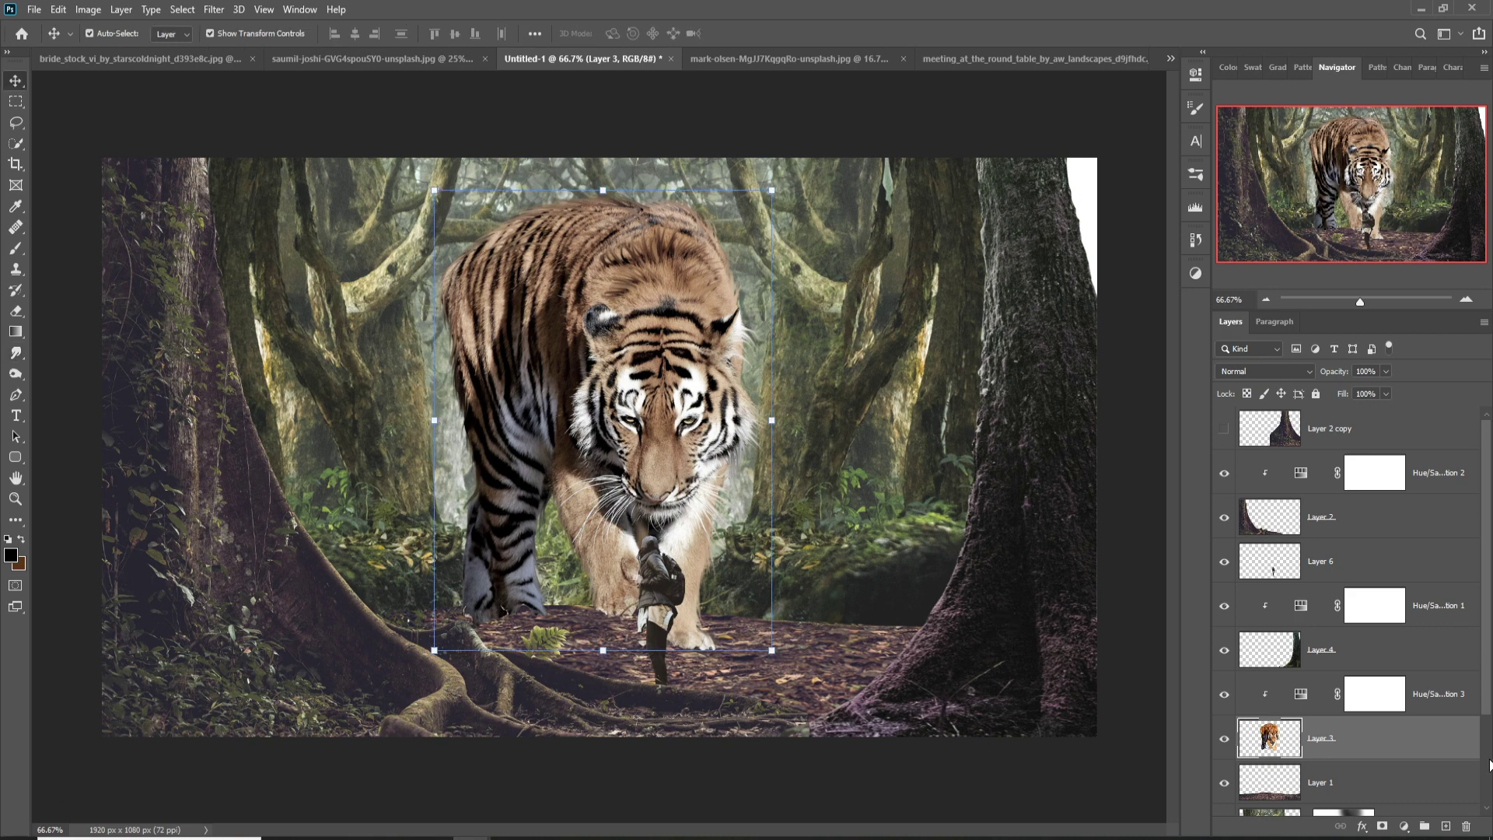
pyautogui.hotkey('ctrl', 'shift', 'alt', 'n')
# Step: Pick a large brush preset from the debris set and make white the painting colour
pyautogui.hotkey('ctrl', ']')
pyautogui.click(15, 248)
pyautogui.click(112, 33)
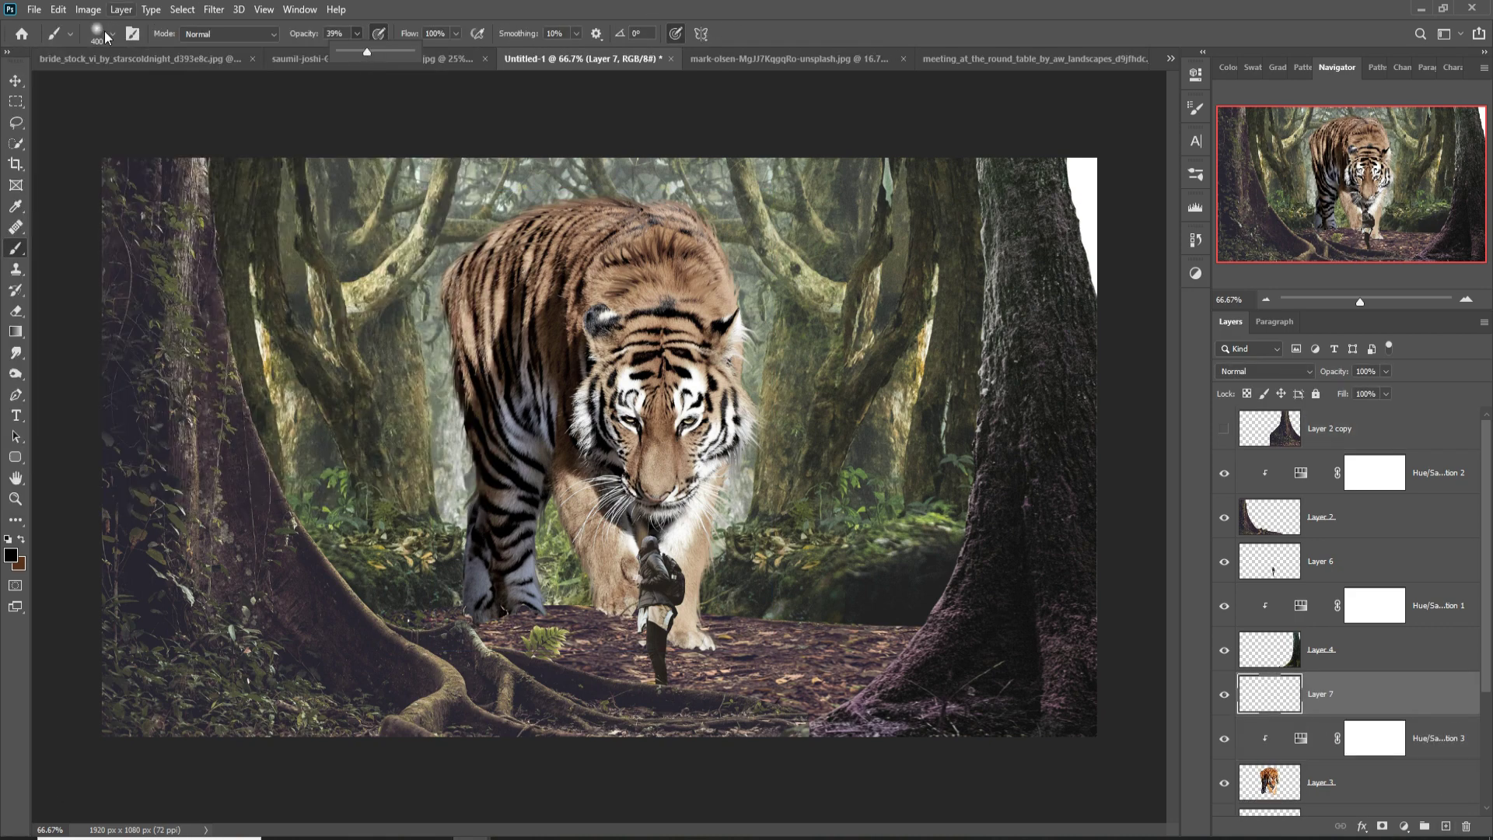
pyautogui.click(112, 34)
pyautogui.scroll(-2, 234, 326)
pyautogui.click(165, 417)
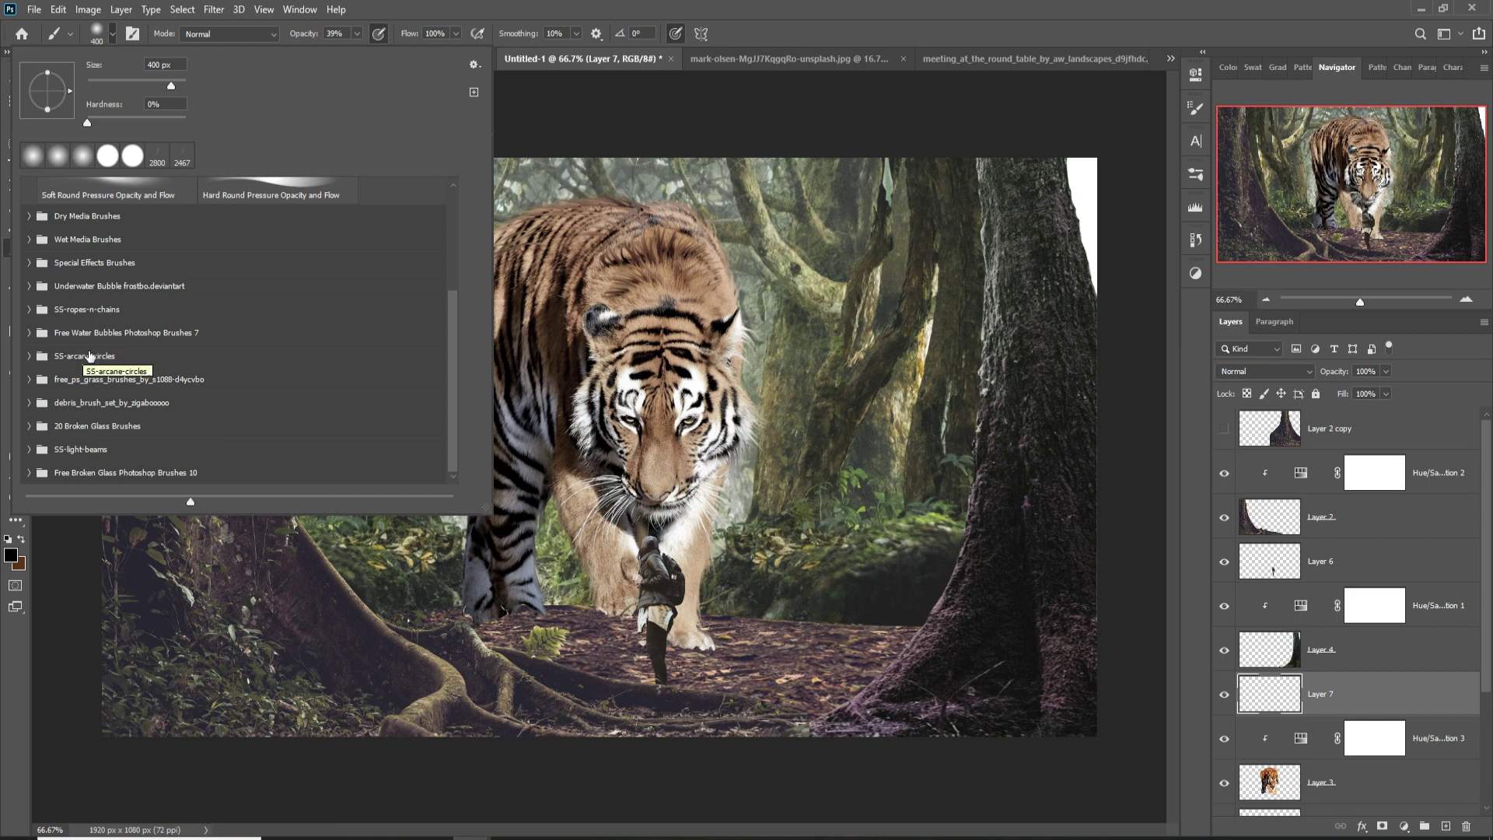
pyautogui.click(117, 266)
pyautogui.press('Return')
# Step: Select the tiger adjustment's mask and choose a smoke brush preset
pyautogui.click(1374, 738)
pyautogui.click(11, 554)
pyautogui.click(1384, 477)
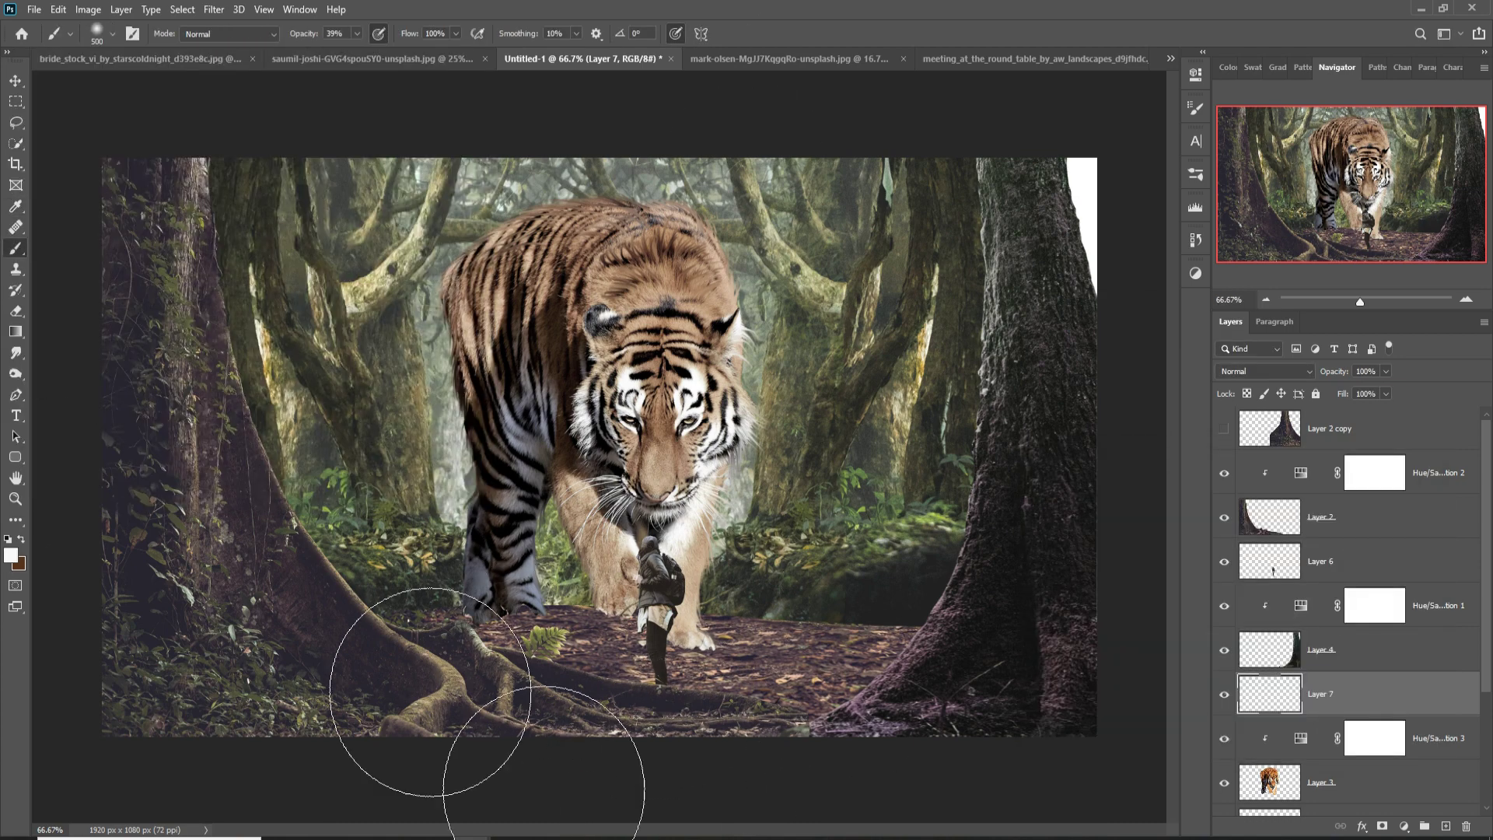
pyautogui.rightClick(622, 746)
pyautogui.click(809, 783)
pyautogui.press('Return')
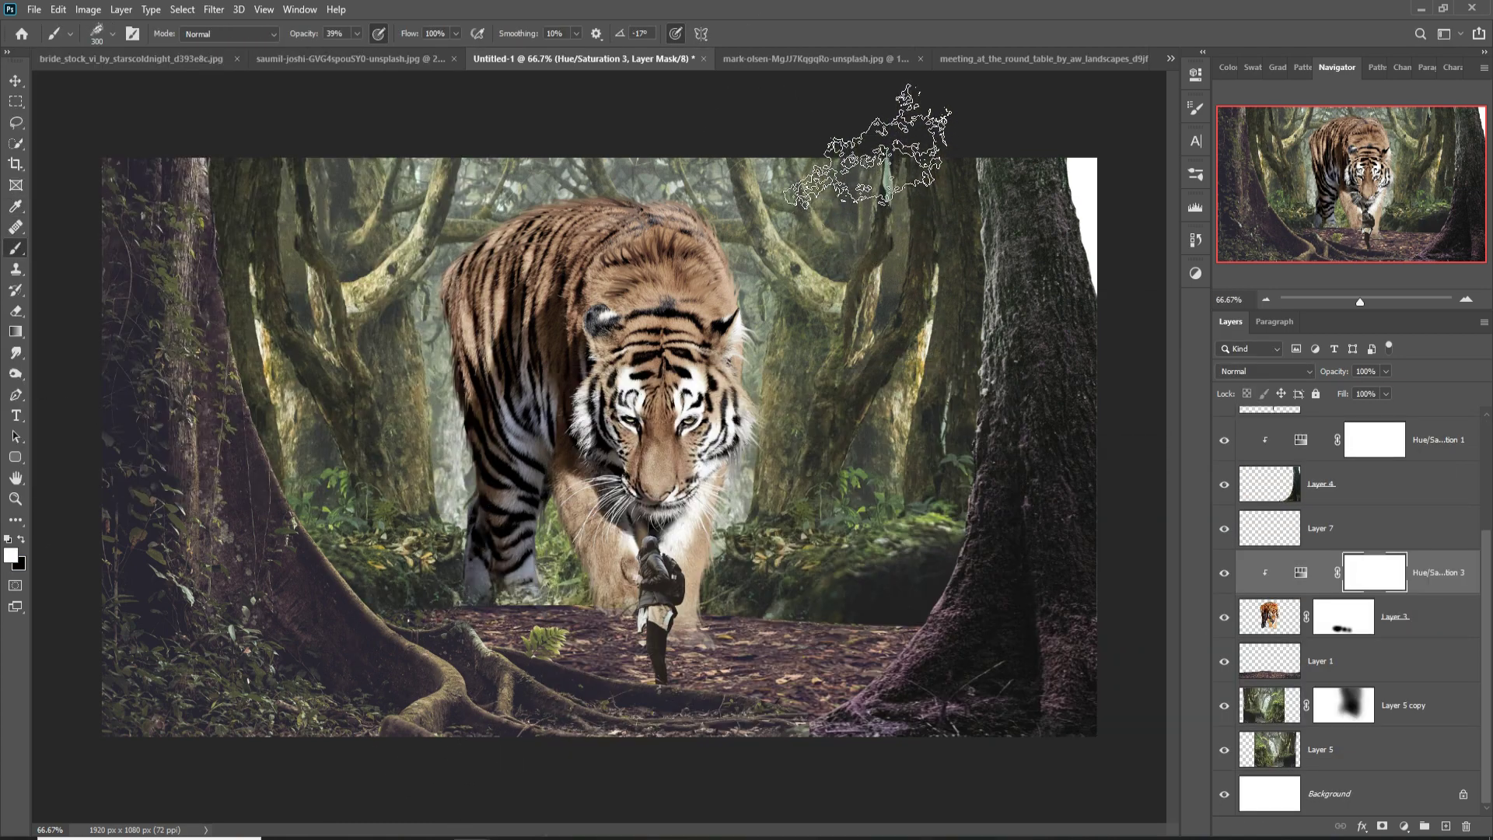
# Step: Stamp faint white mist on a new layer near the tiger's left paw and the hiker's feet
pyautogui.click(545, 625)
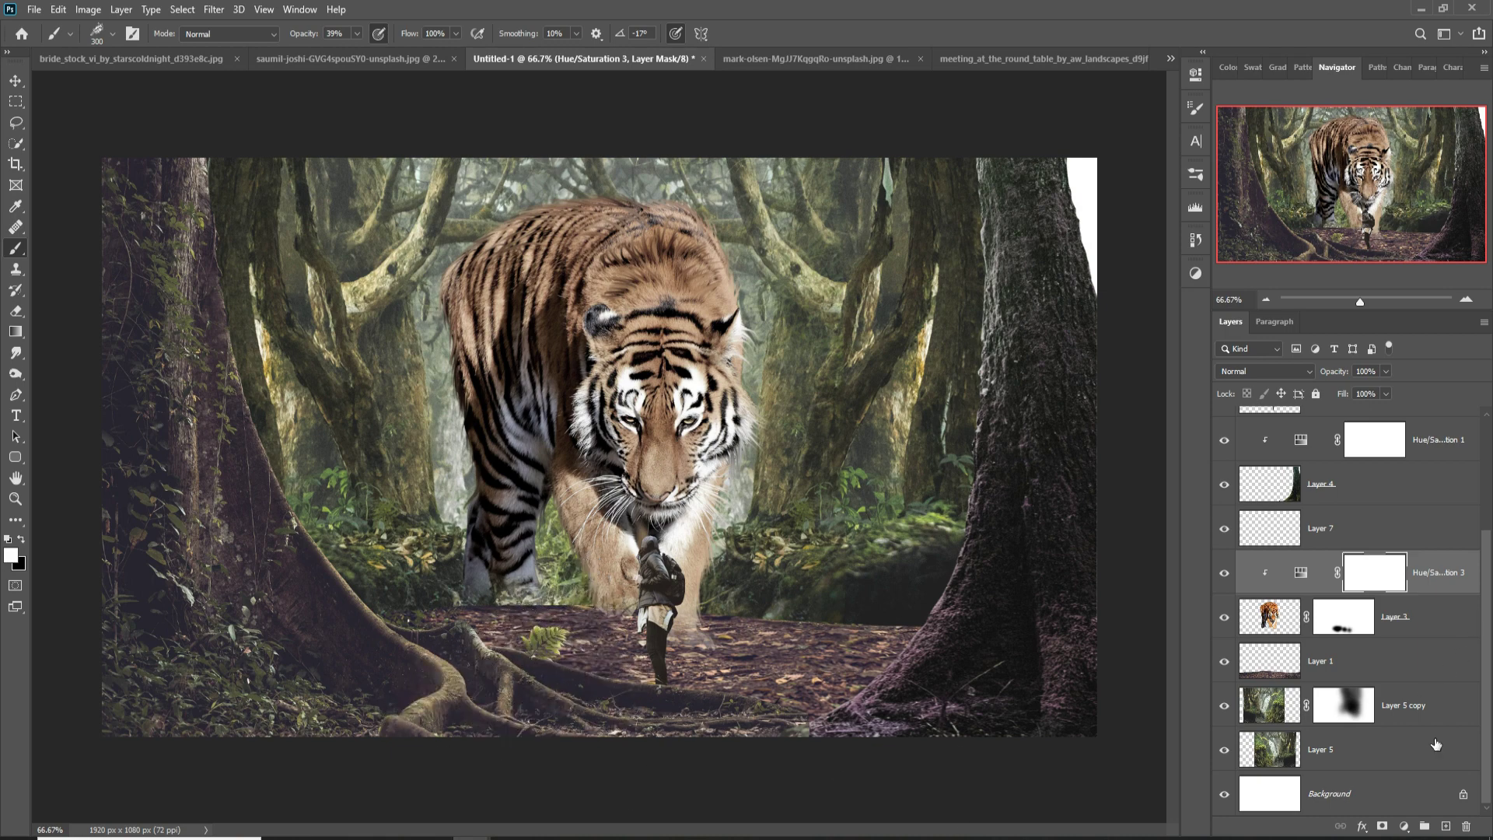
pyautogui.click(1445, 825)
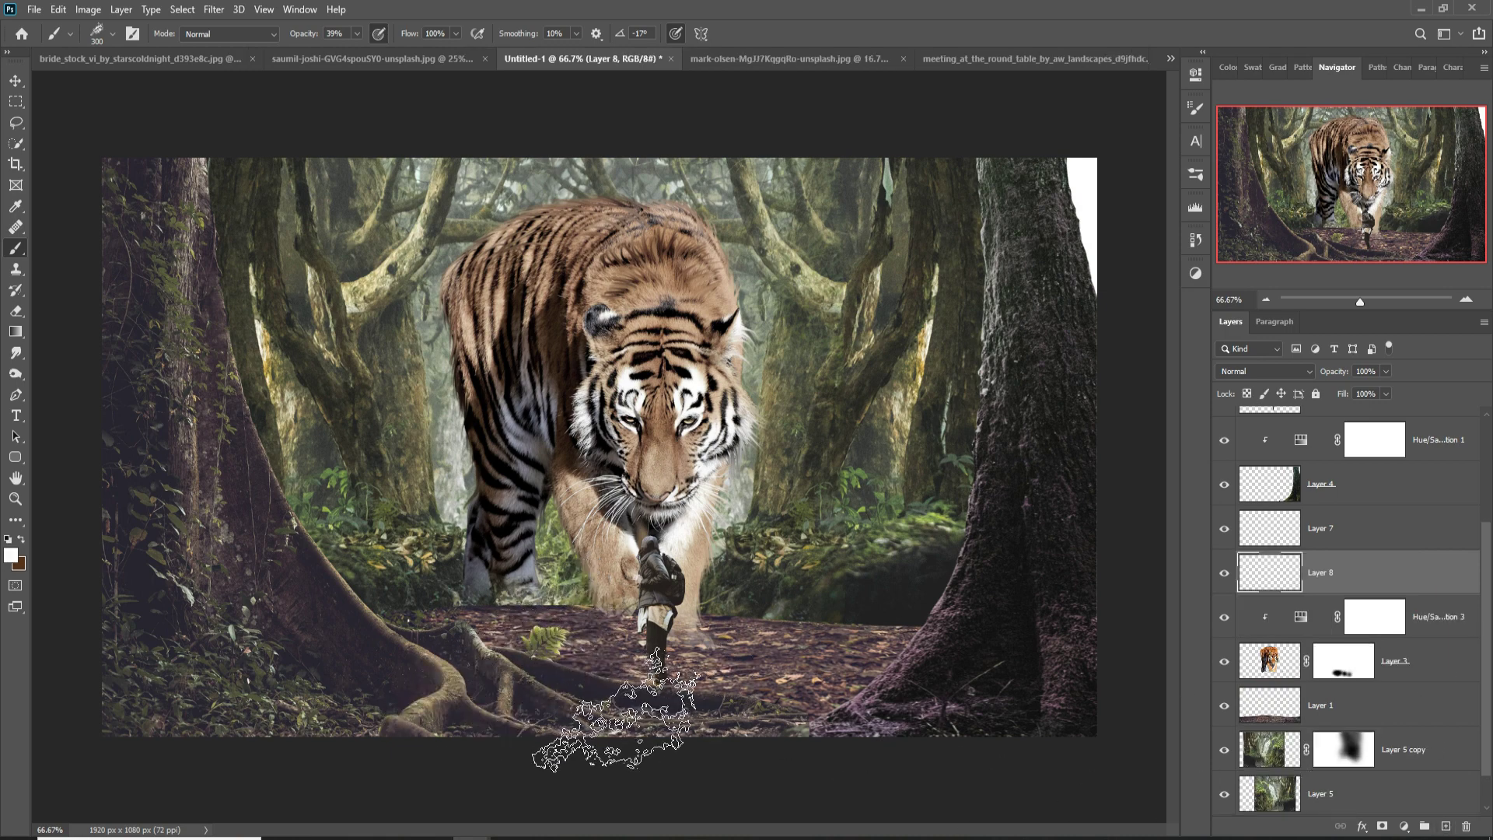
pyautogui.click(447, 589)
pyautogui.click(397, 598)
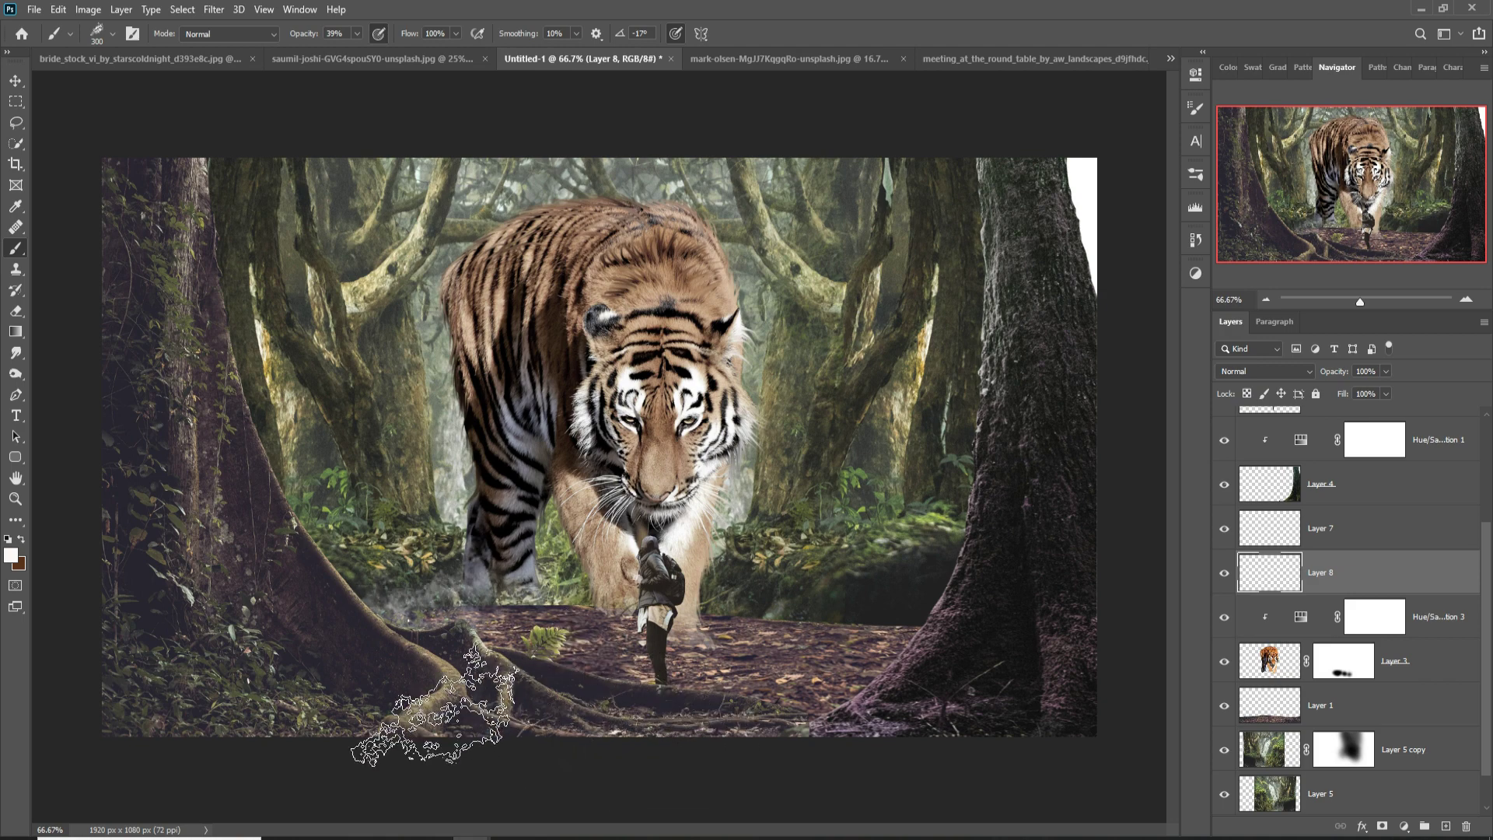
pyautogui.click(661, 622)
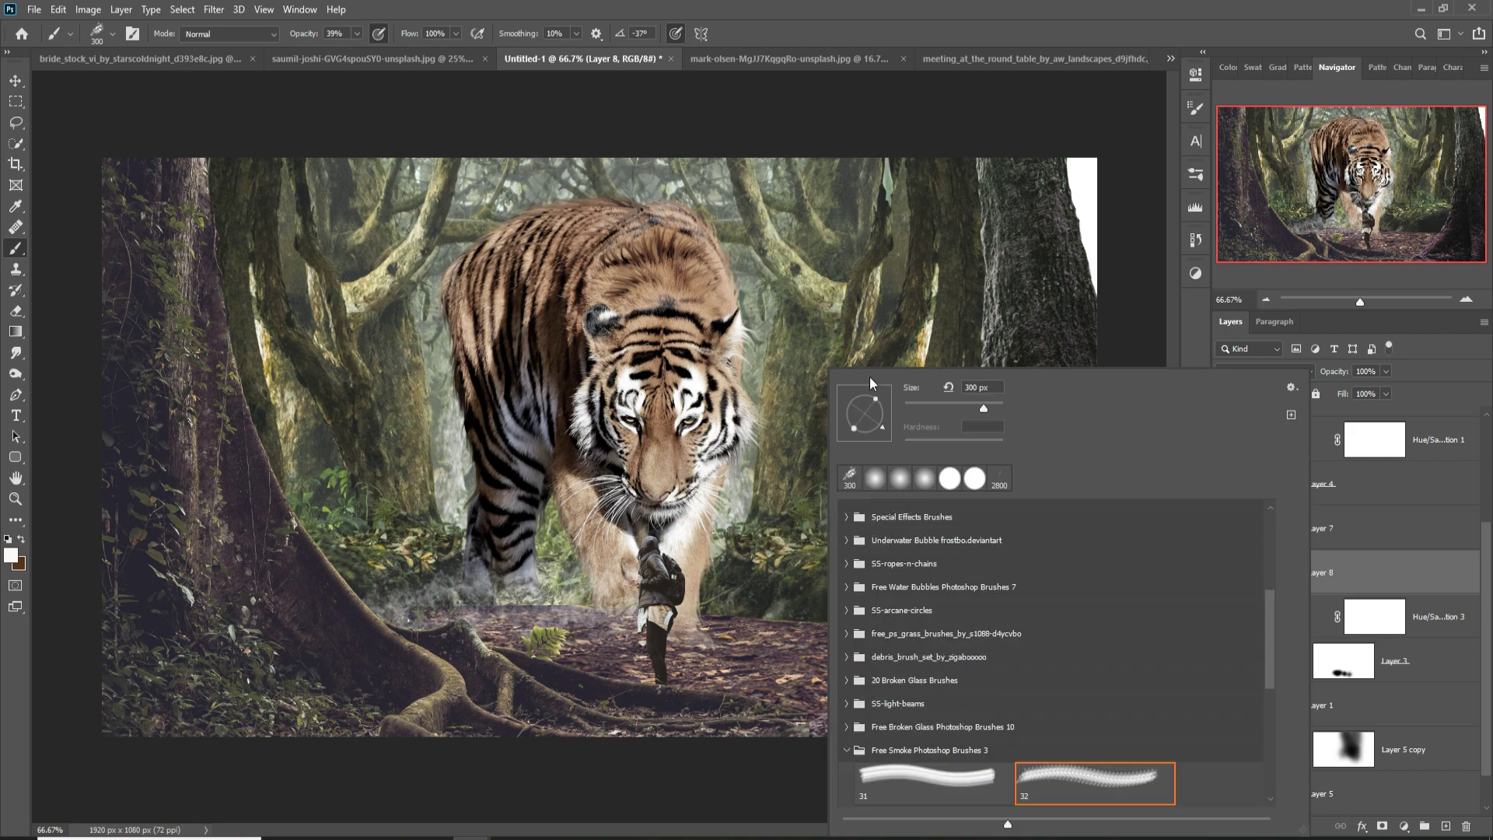
# Step: Spread smoky white fog across the ground, then enlarge the brush to 700 and rotate its tip
pyautogui.click(785, 590)
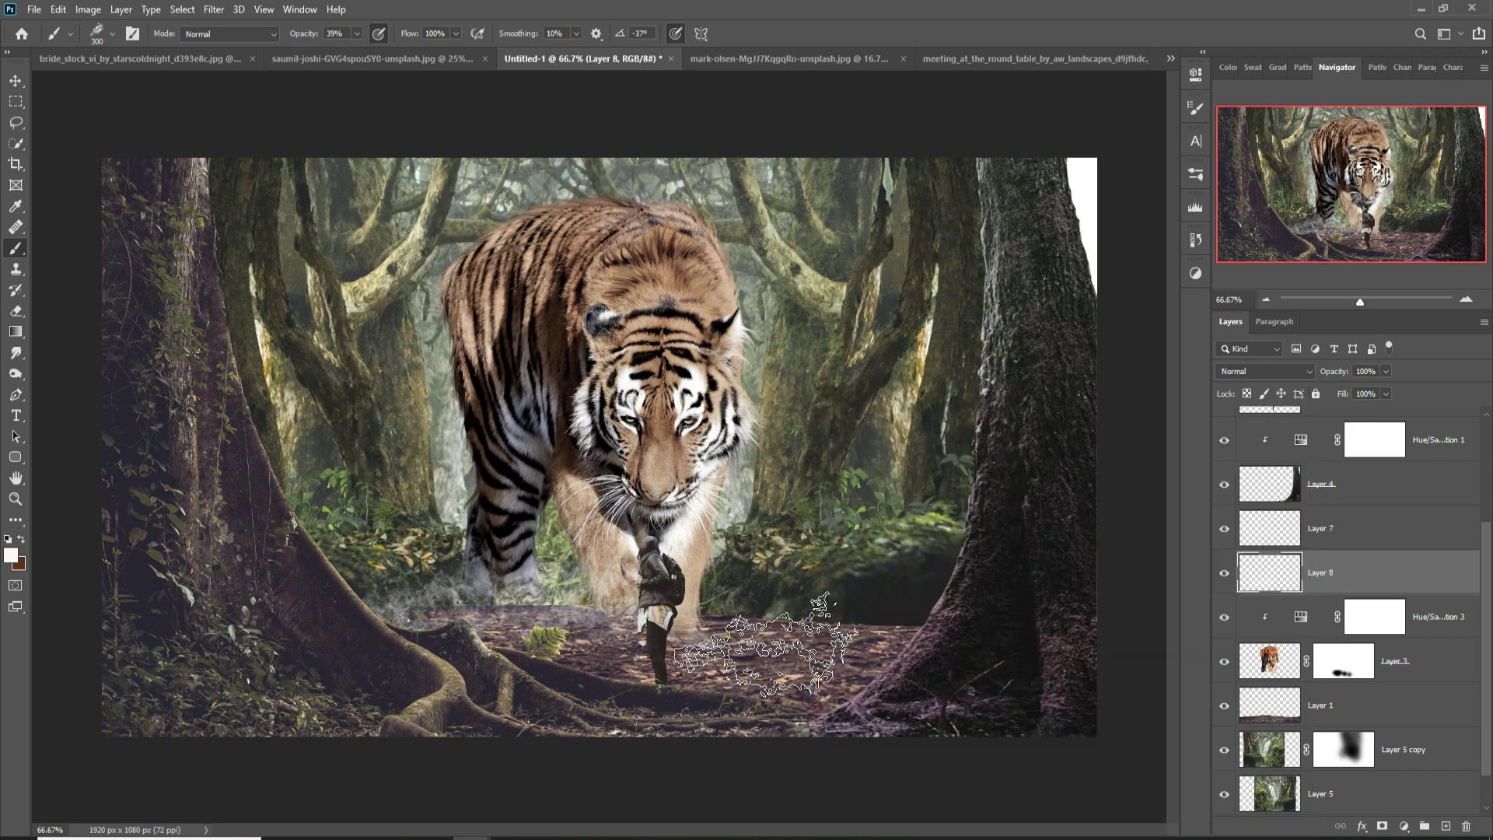
pyautogui.moveTo(863, 657)
pyautogui.mouseDown()
pyautogui.moveTo(579, 634)
pyautogui.moveTo(933, 668)
pyautogui.moveTo(1000, 632)
pyautogui.mouseUp()
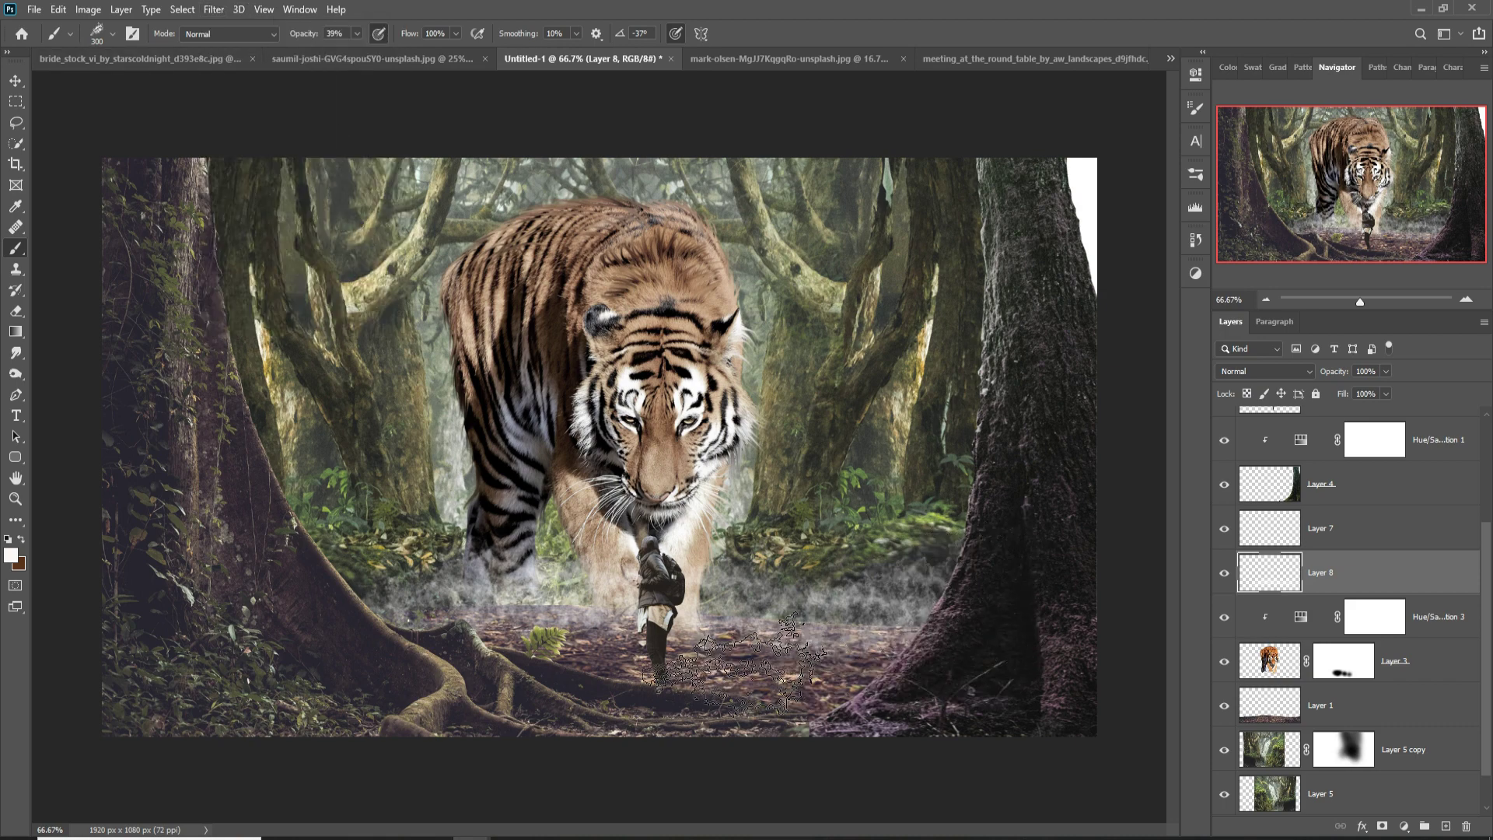
pyautogui.moveTo(734, 669)
pyautogui.mouseDown()
pyautogui.moveTo(797, 665)
pyautogui.moveTo(366, 642)
pyautogui.mouseUp()
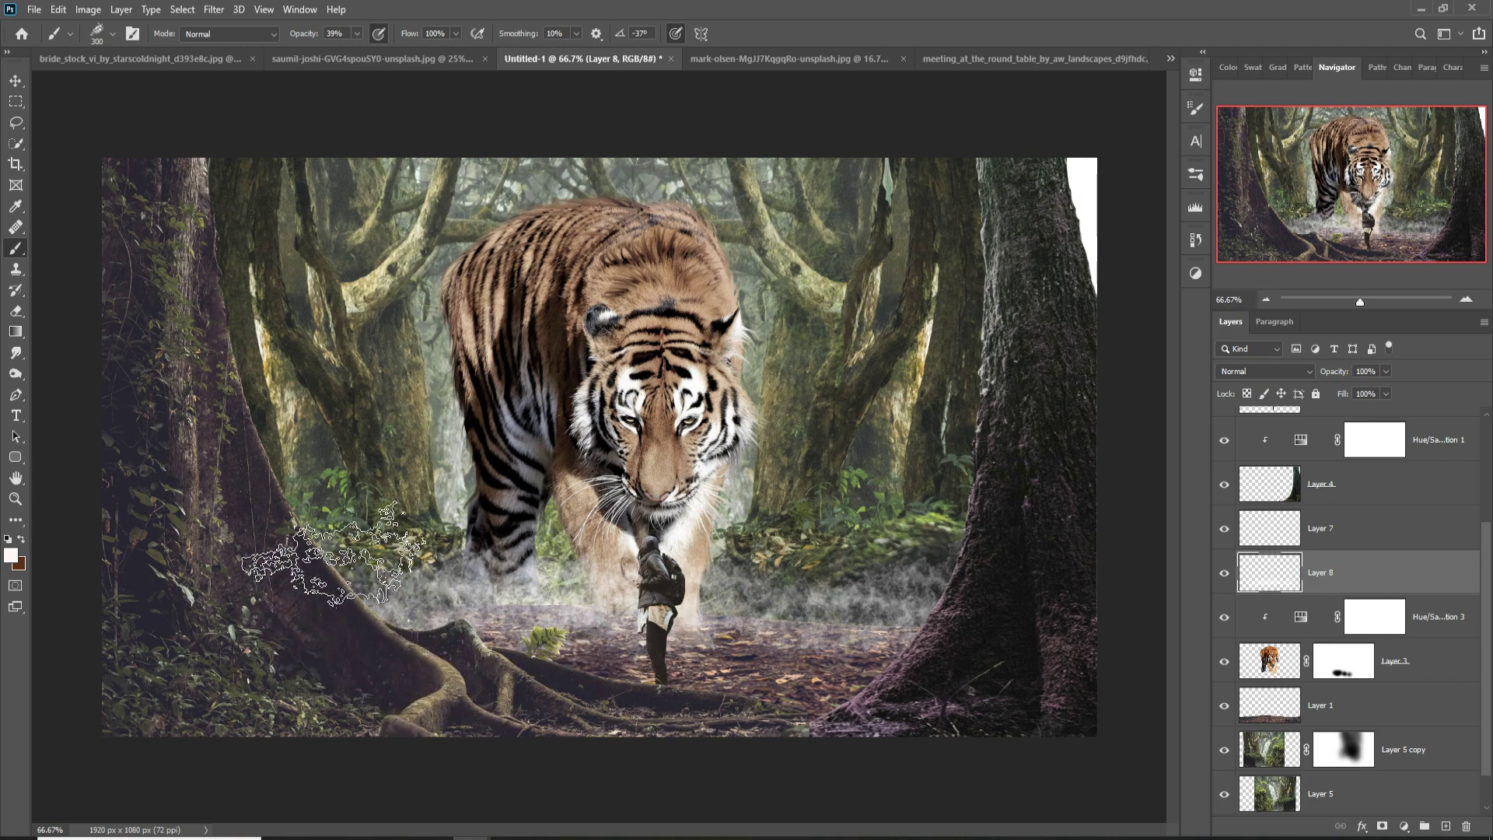
pyautogui.press(']')
pyautogui.press(']')
pyautogui.press(']')
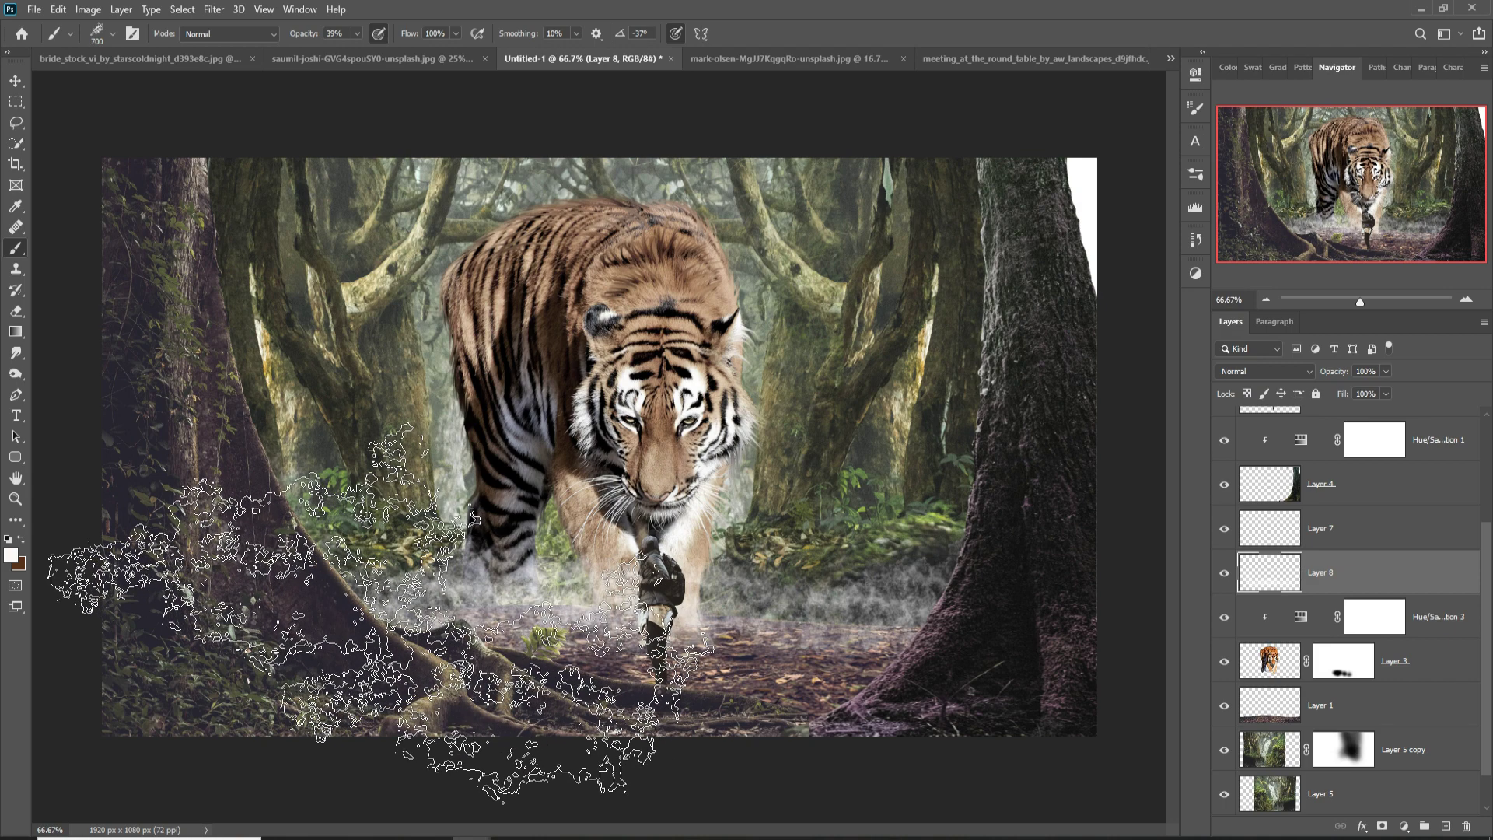
pyautogui.press(']')
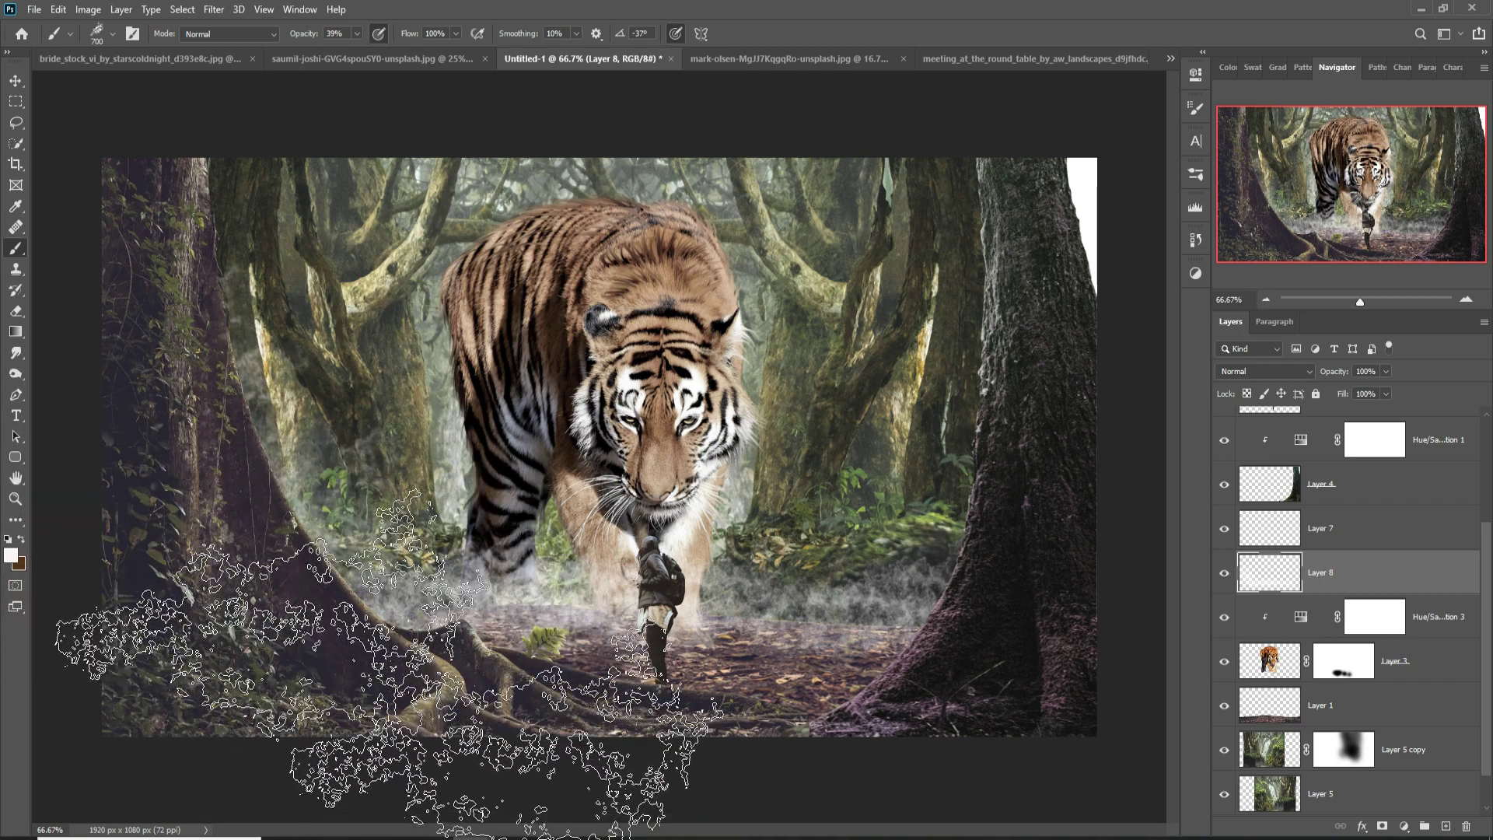
pyautogui.rightClick(945, 467)
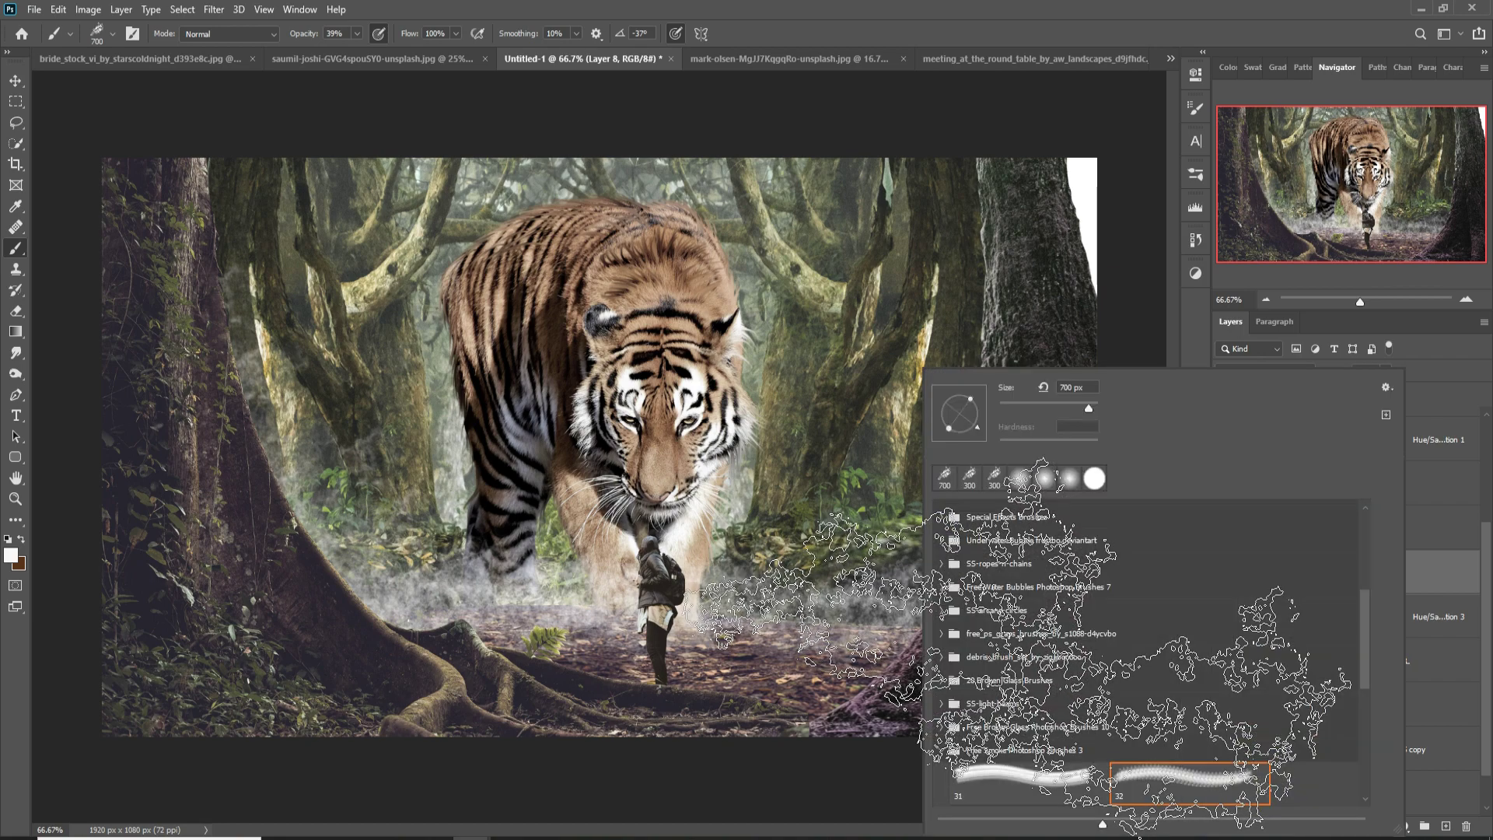
pyautogui.moveTo(982, 404); pyautogui.dragTo(948, 394)
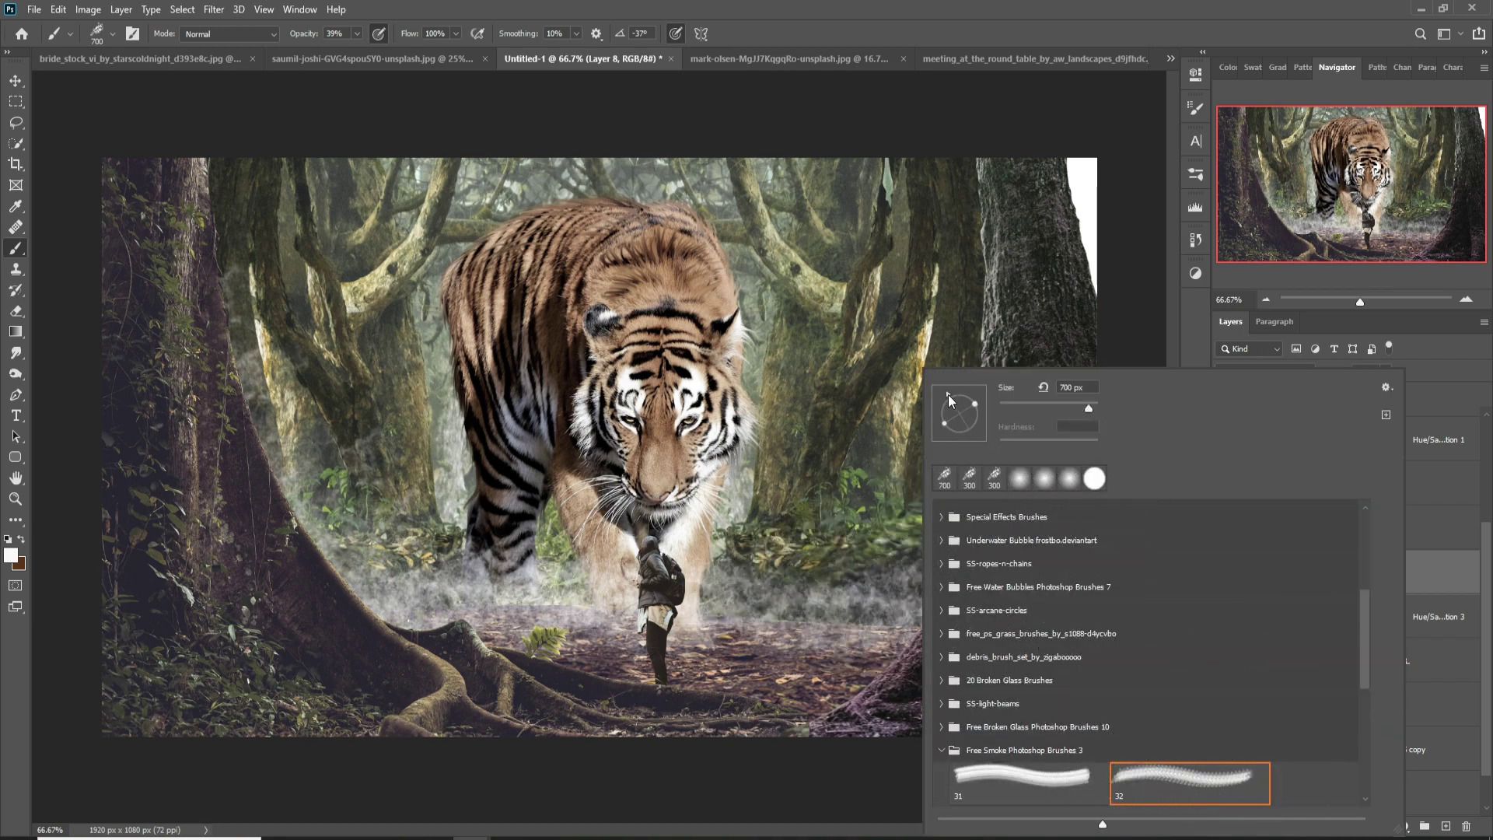
pyautogui.press('Return')
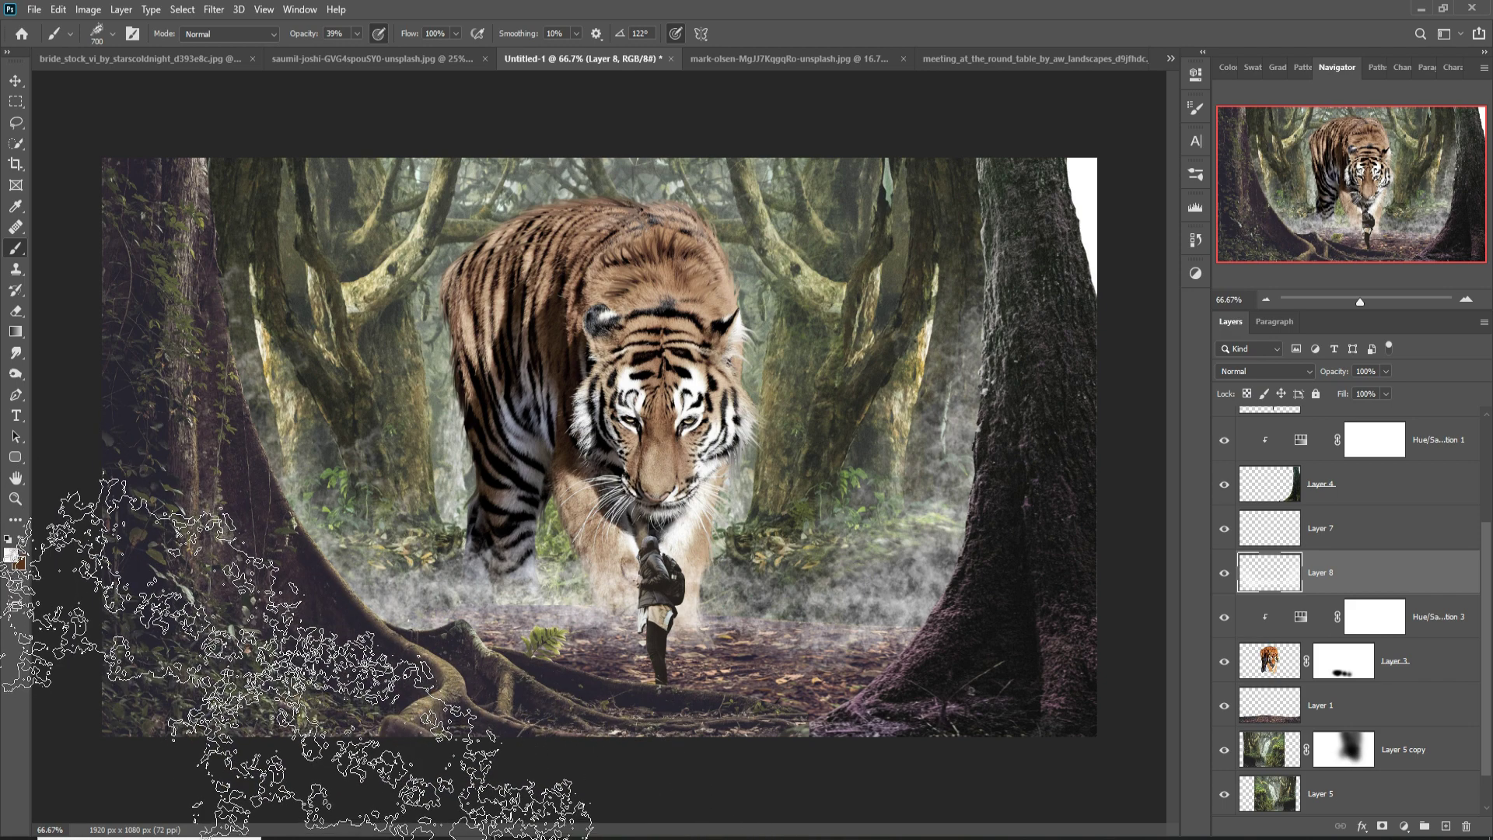
# Step: Soften the mist layer with a Gaussian Blur
pyautogui.click(16, 80)
pyautogui.click(213, 9)
pyautogui.click(445, 252)
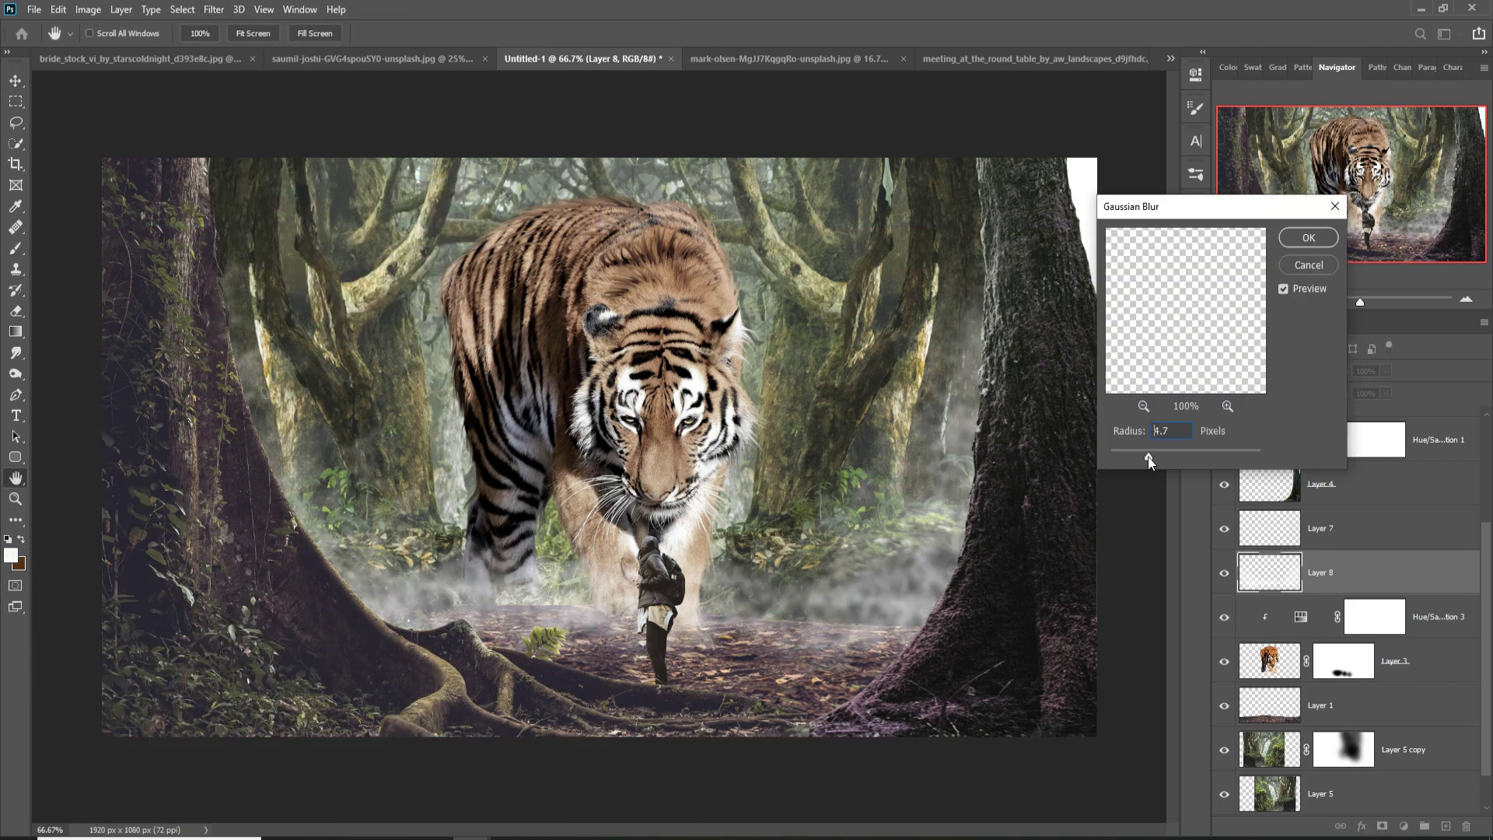
pyautogui.press('Return')
# Step: Paint soft low-opacity mist around the tiger's legs and the ground on a new layer
pyautogui.hotkey('ctrl', 'shift', 'alt', 'n')
pyautogui.press('b')
pyautogui.press('Escape')
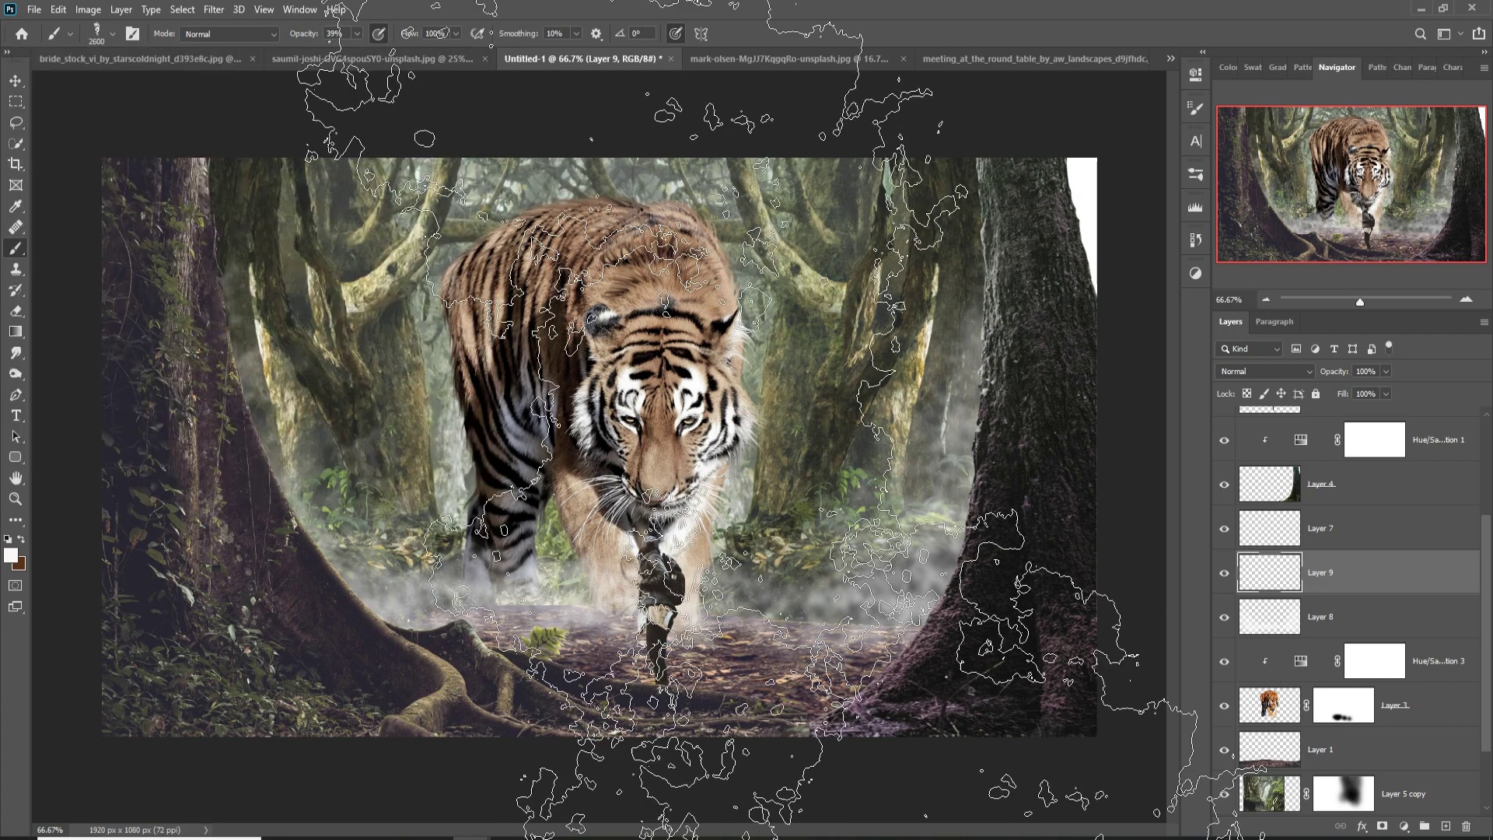
pyautogui.press('2')
pyautogui.press('6')
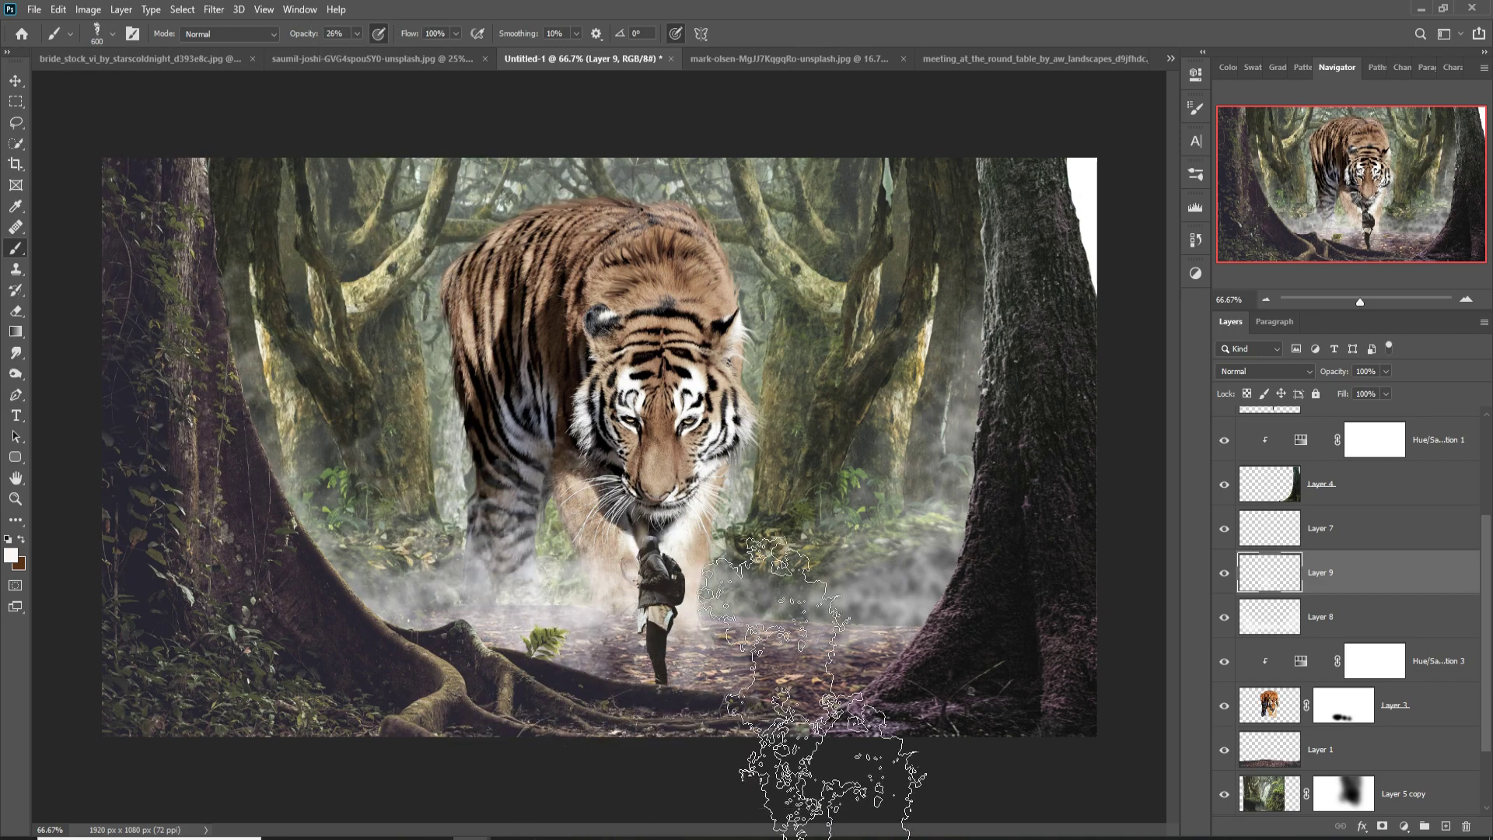
pyautogui.moveTo(544, 676); pyautogui.dragTo(497, 591)
# Step: Mask the new mist layer and paint black to hide the mist near the bottom edge
pyautogui.click(1382, 826)
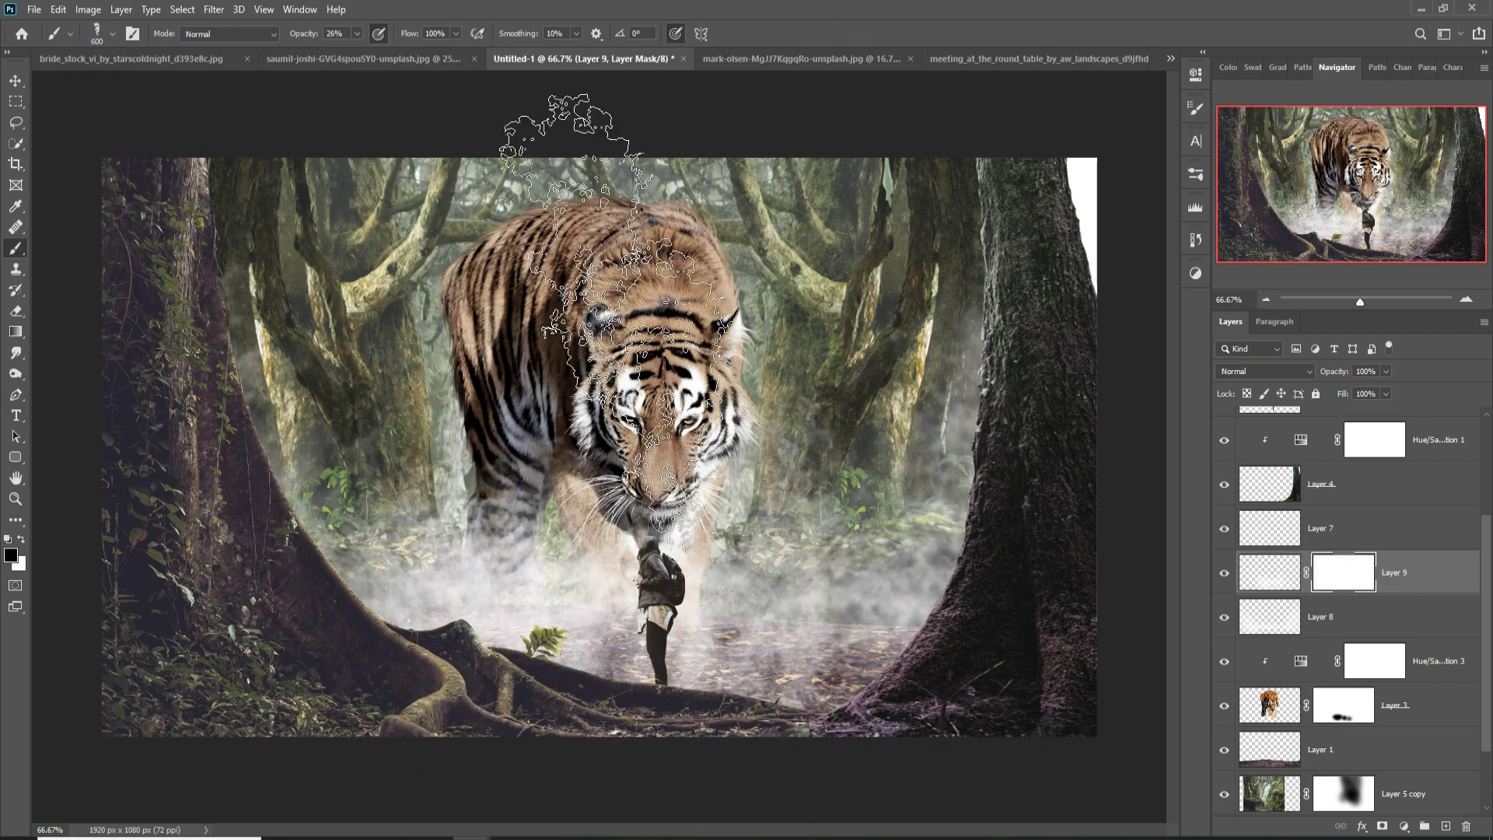
pyautogui.press('d')
pyautogui.press('x')
pyautogui.press('[')
pyautogui.press('[')
pyautogui.press('[')
pyautogui.press('7')
pyautogui.press('1')
pyautogui.moveTo(600, 766)
pyautogui.mouseDown()
pyautogui.moveTo(855, 778)
pyautogui.moveTo(766, 778)
pyautogui.mouseUp()
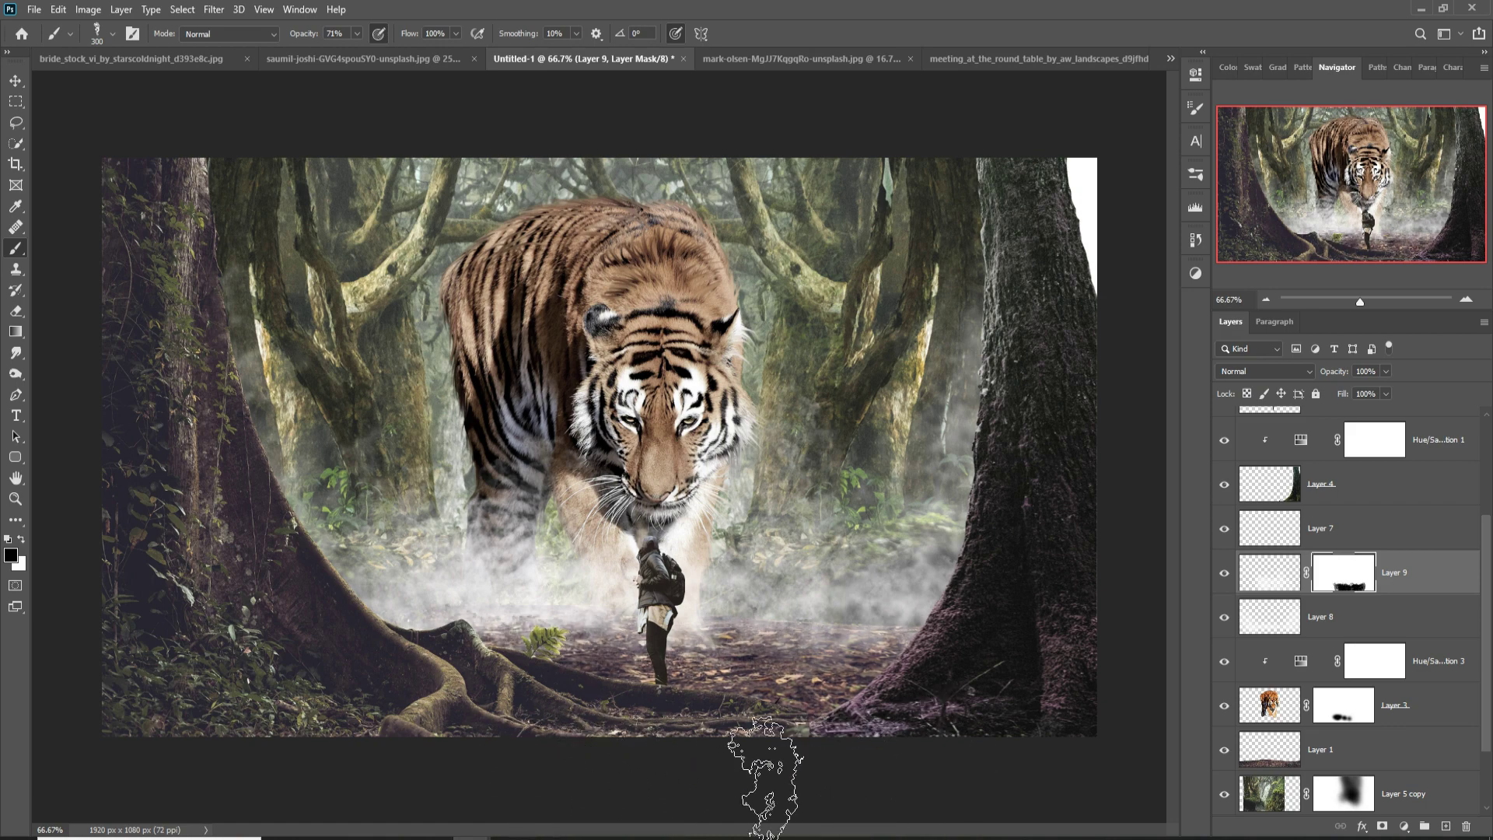
pyautogui.press('v')
pyautogui.click(793, 715)
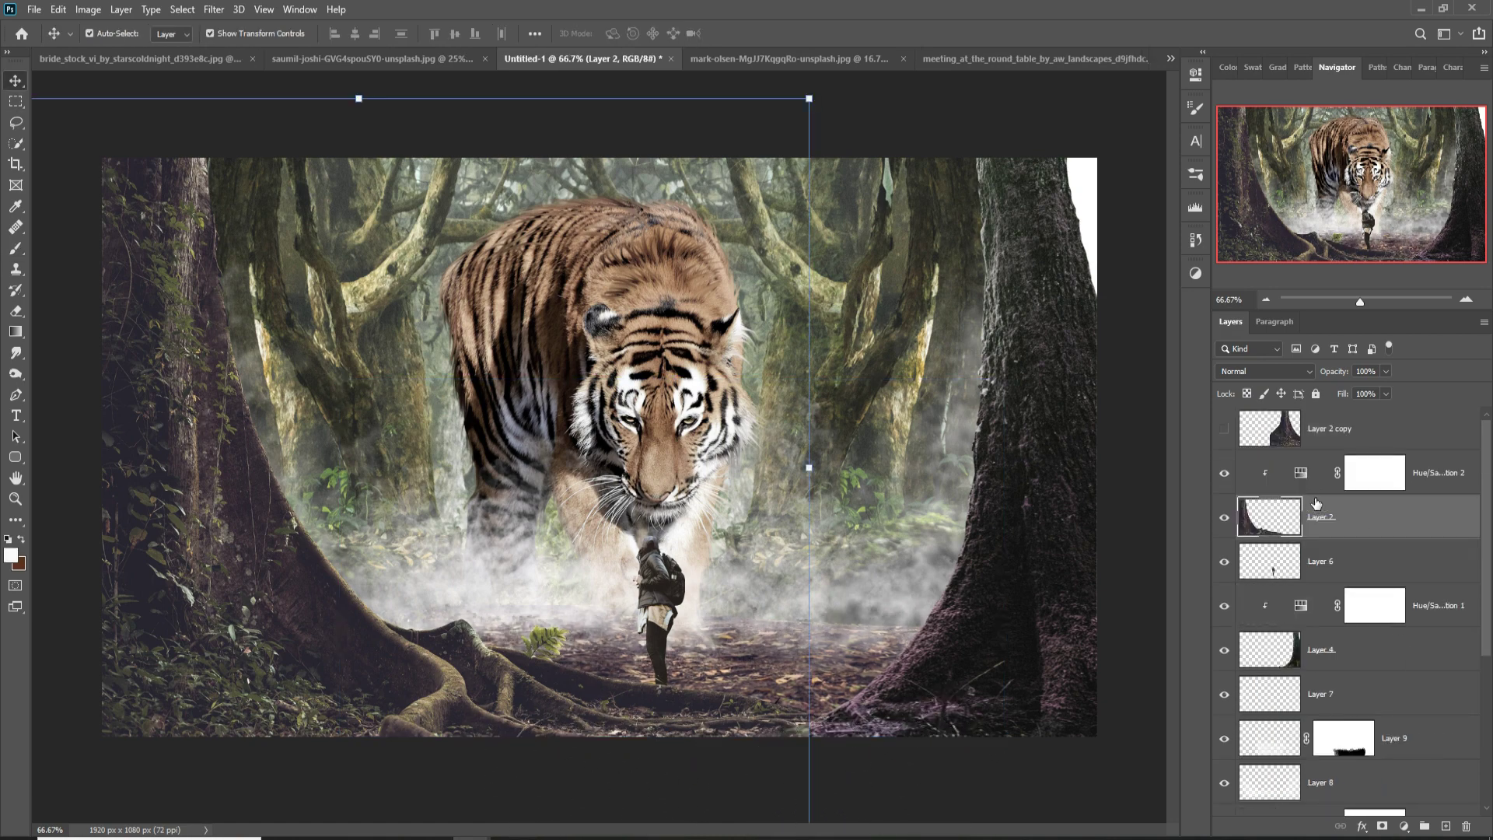
# Step: Shift Hue/Saturation 2's hue to remove the trees' purple tint, and reposition the Layer 10 forest
pyautogui.doubleClick(1300, 472)
pyautogui.moveTo(1004, 189); pyautogui.dragTo(1077, 185)
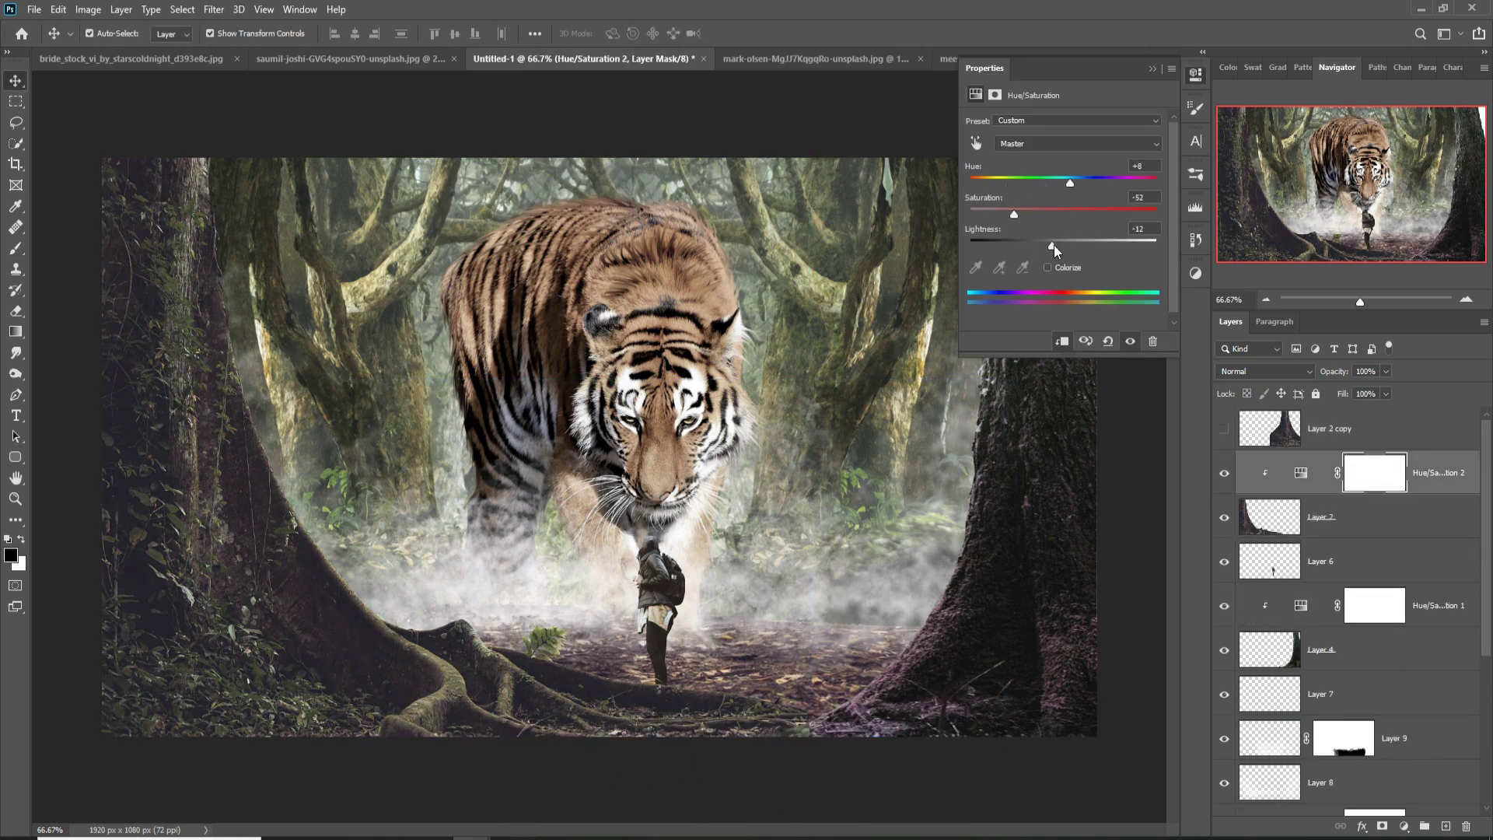
pyautogui.click(986, 237)
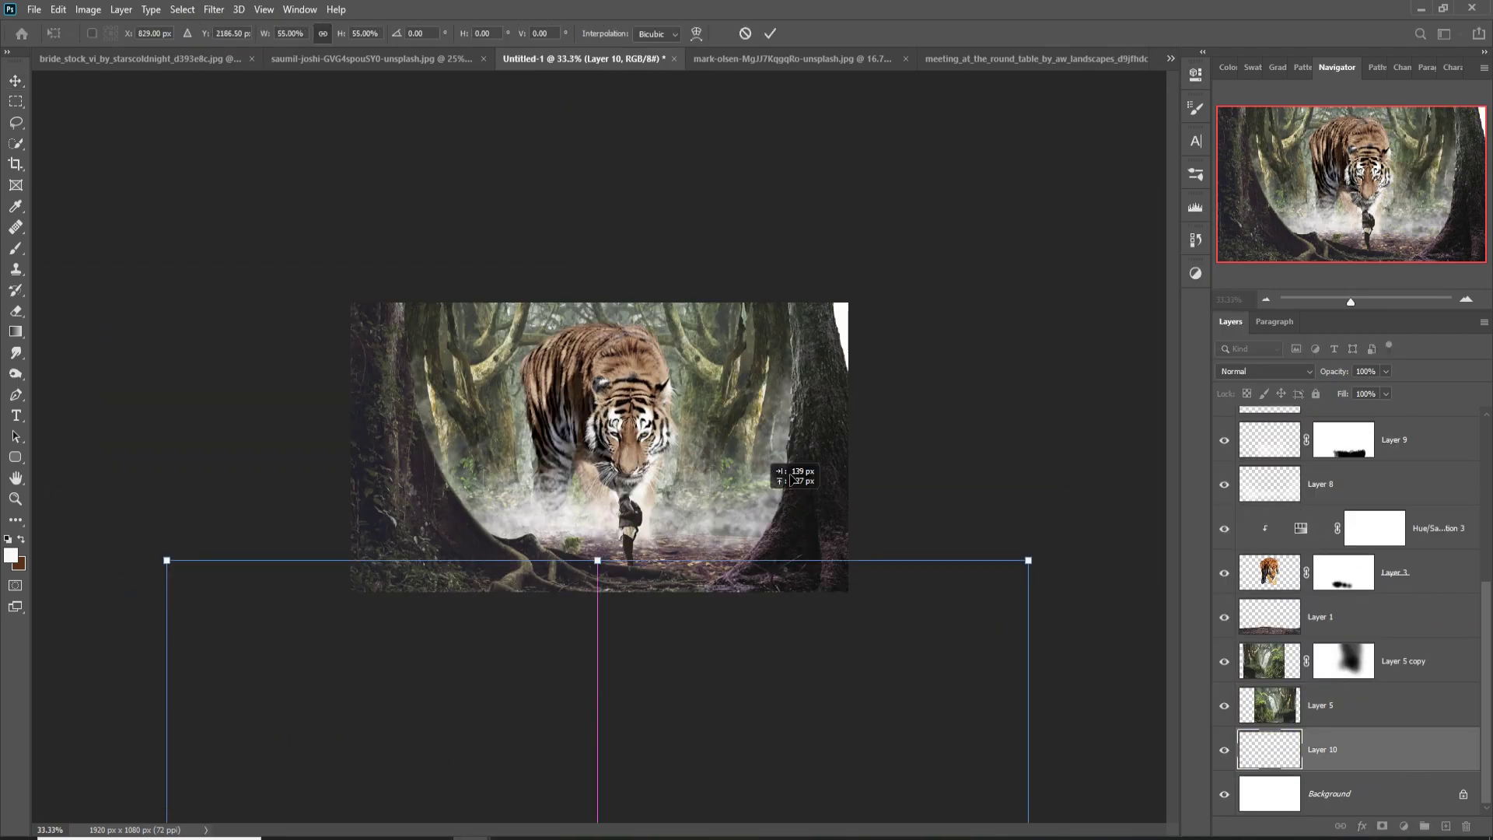
pyautogui.moveTo(792, 477); pyautogui.dragTo(1042, 117)
# Step: Merge Layer 5 and Layer 5 copy into one forest layer and duplicate it
pyautogui.click(770, 34)
pyautogui.keyDown('shift'); pyautogui.click(1384, 661); pyautogui.keyUp('shift')
pyautogui.rightClick(1337, 661)
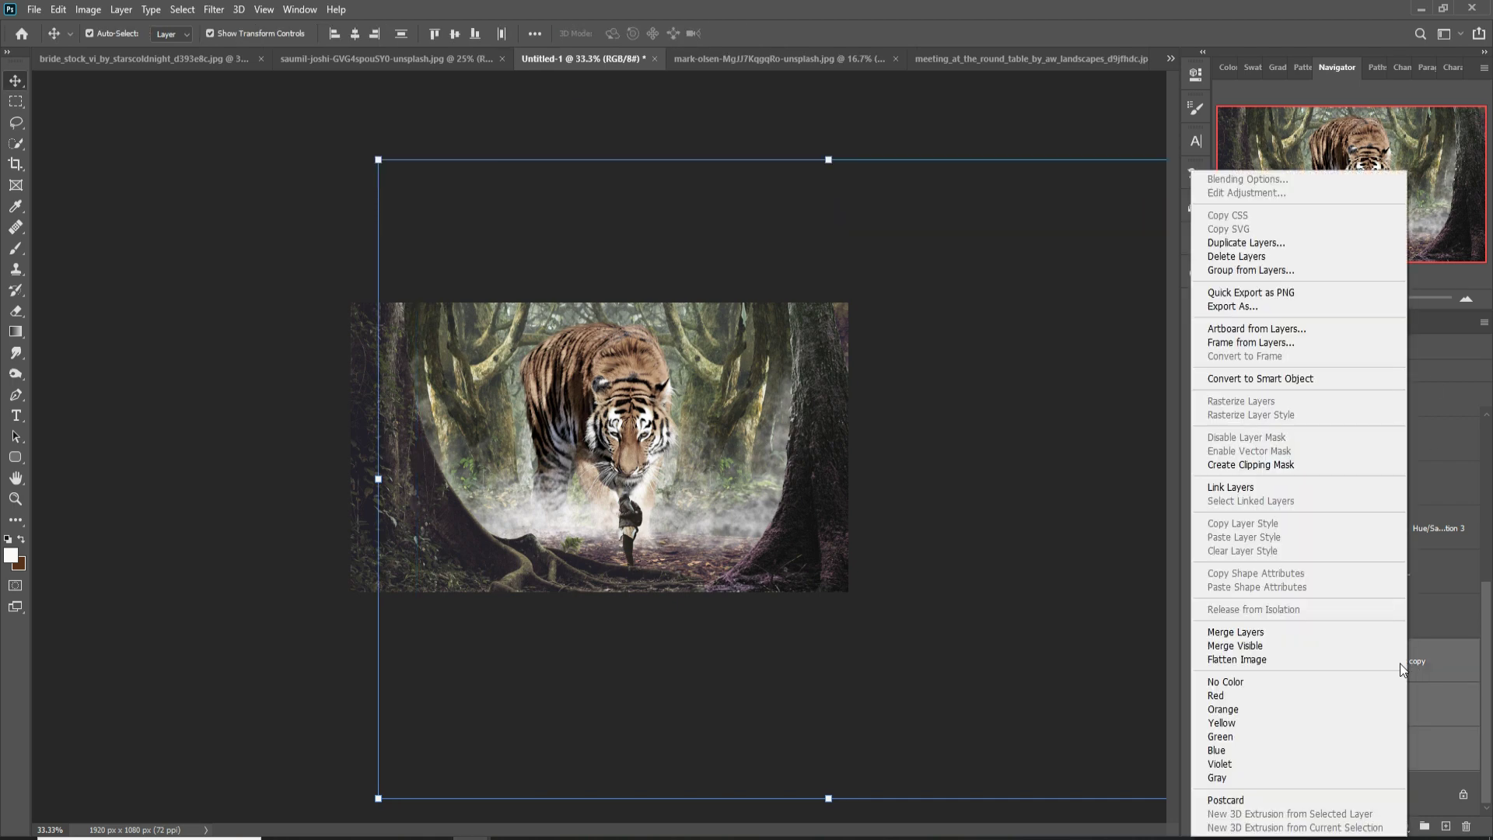
pyautogui.click(1244, 626)
pyautogui.rightClick(1337, 749)
pyautogui.click(1313, 161)
# Step: Apply a Gaussian Blur to the duplicated forest layer
pyautogui.click(213, 10)
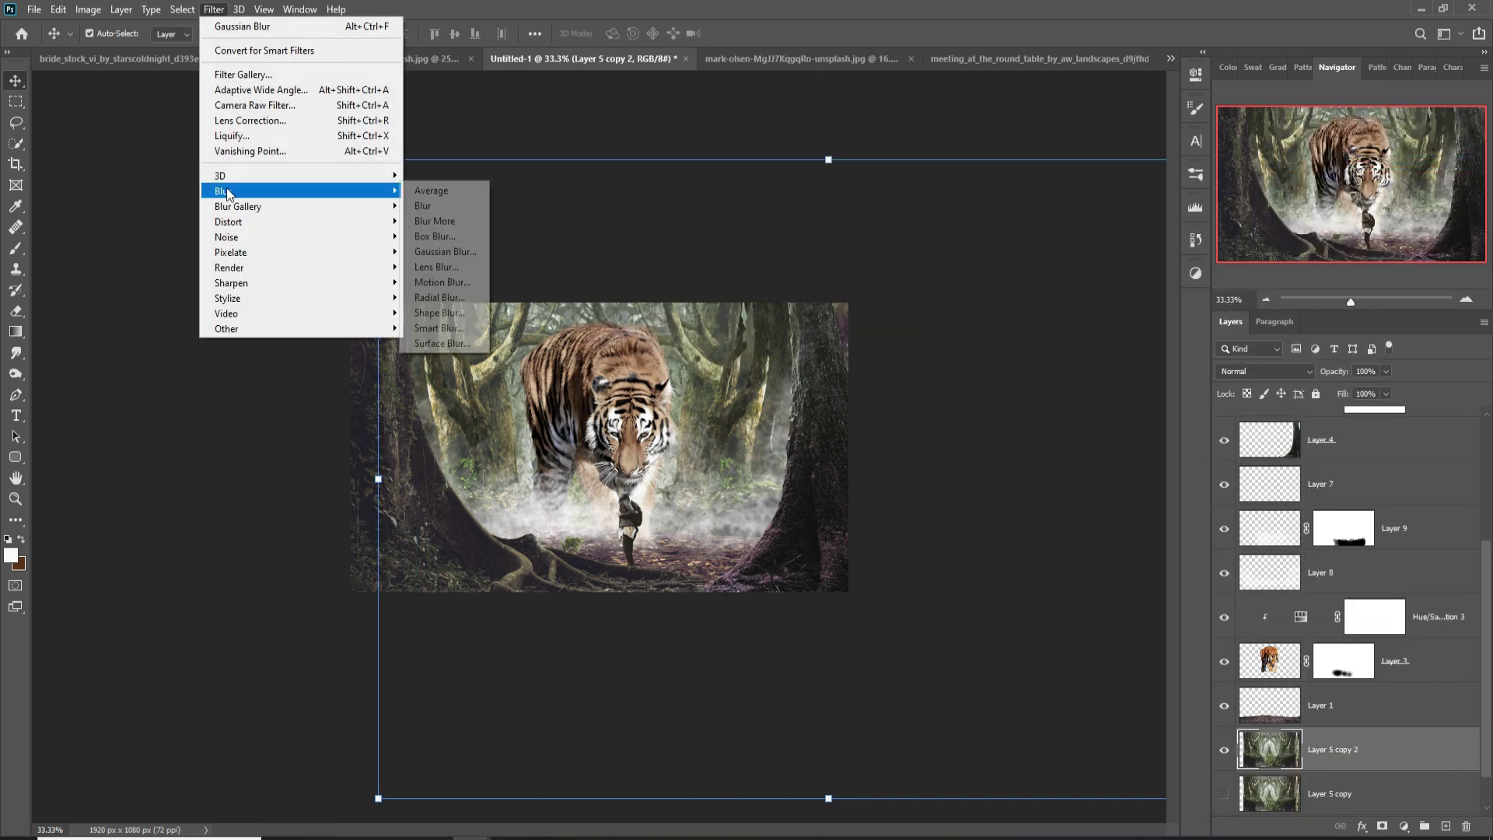
pyautogui.click(451, 254)
pyautogui.press('Return')
pyautogui.press('v')
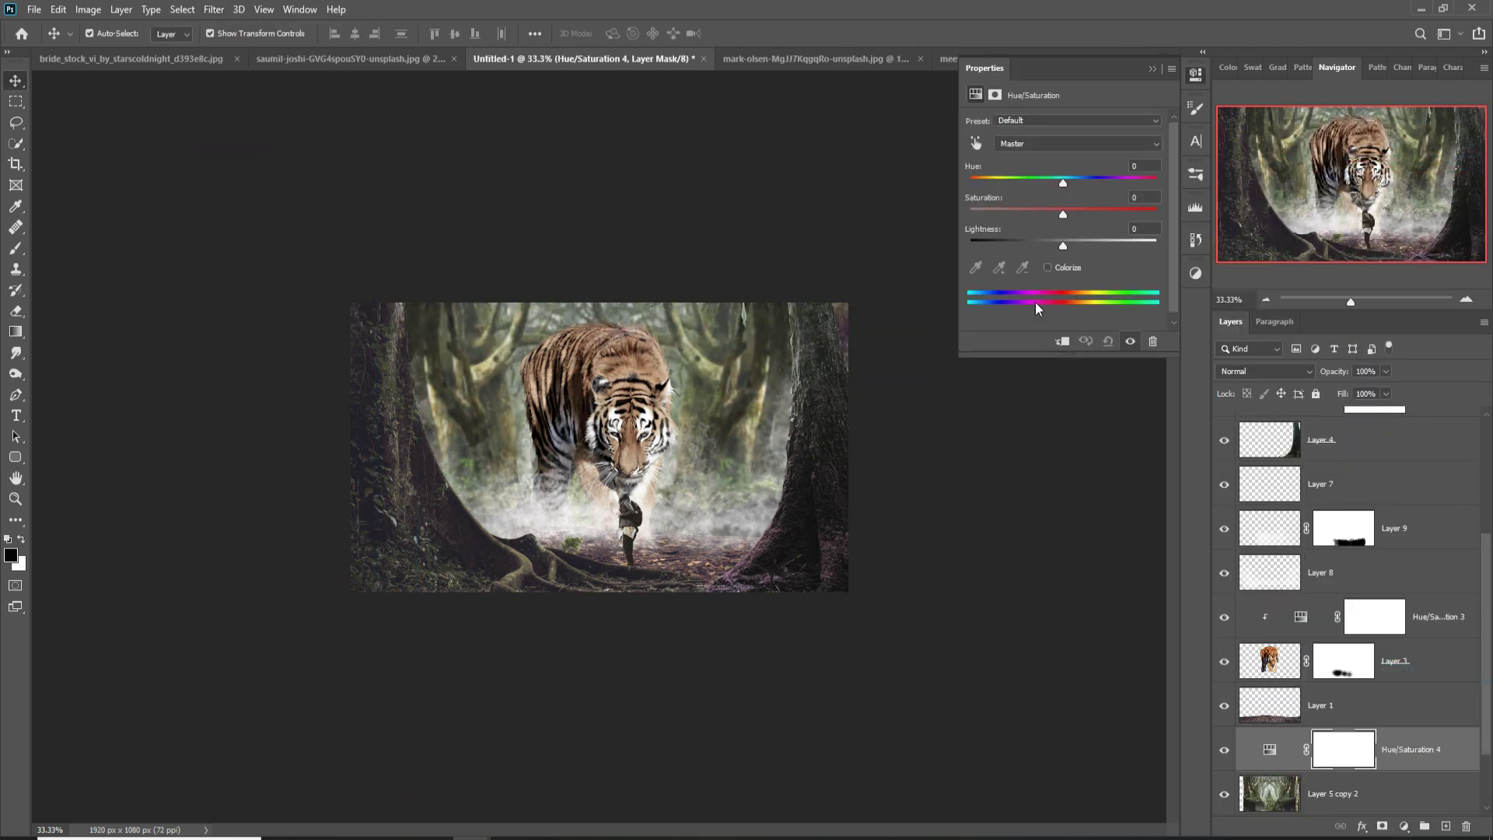
# Step: Clip a Hue/Saturation adjustment to the blurred forest with a slight hue nudge
pyautogui.hotkey('ctrl', 'alt', 'g')
pyautogui.moveTo(1063, 183)
pyautogui.mouseDown()
pyautogui.moveTo(1028, 185)
pyautogui.moveTo(1066, 190)
pyautogui.mouseUp()
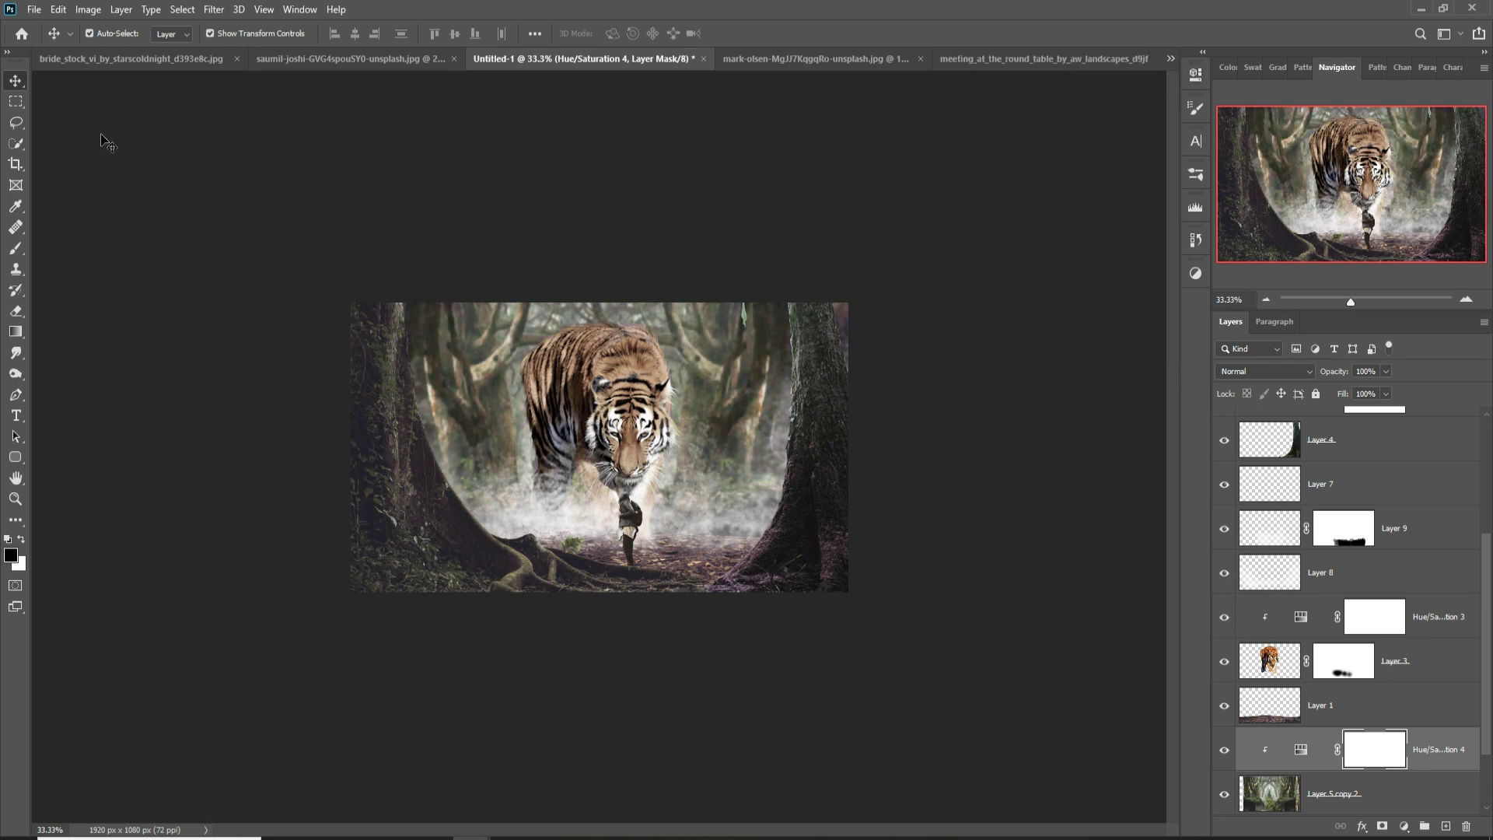
pyautogui.click(1320, 440)
pyautogui.scroll(1, 1353, 583)
pyautogui.click(1375, 439)
pyautogui.press('b')
pyautogui.click(97, 33)
pyautogui.press('Escape')
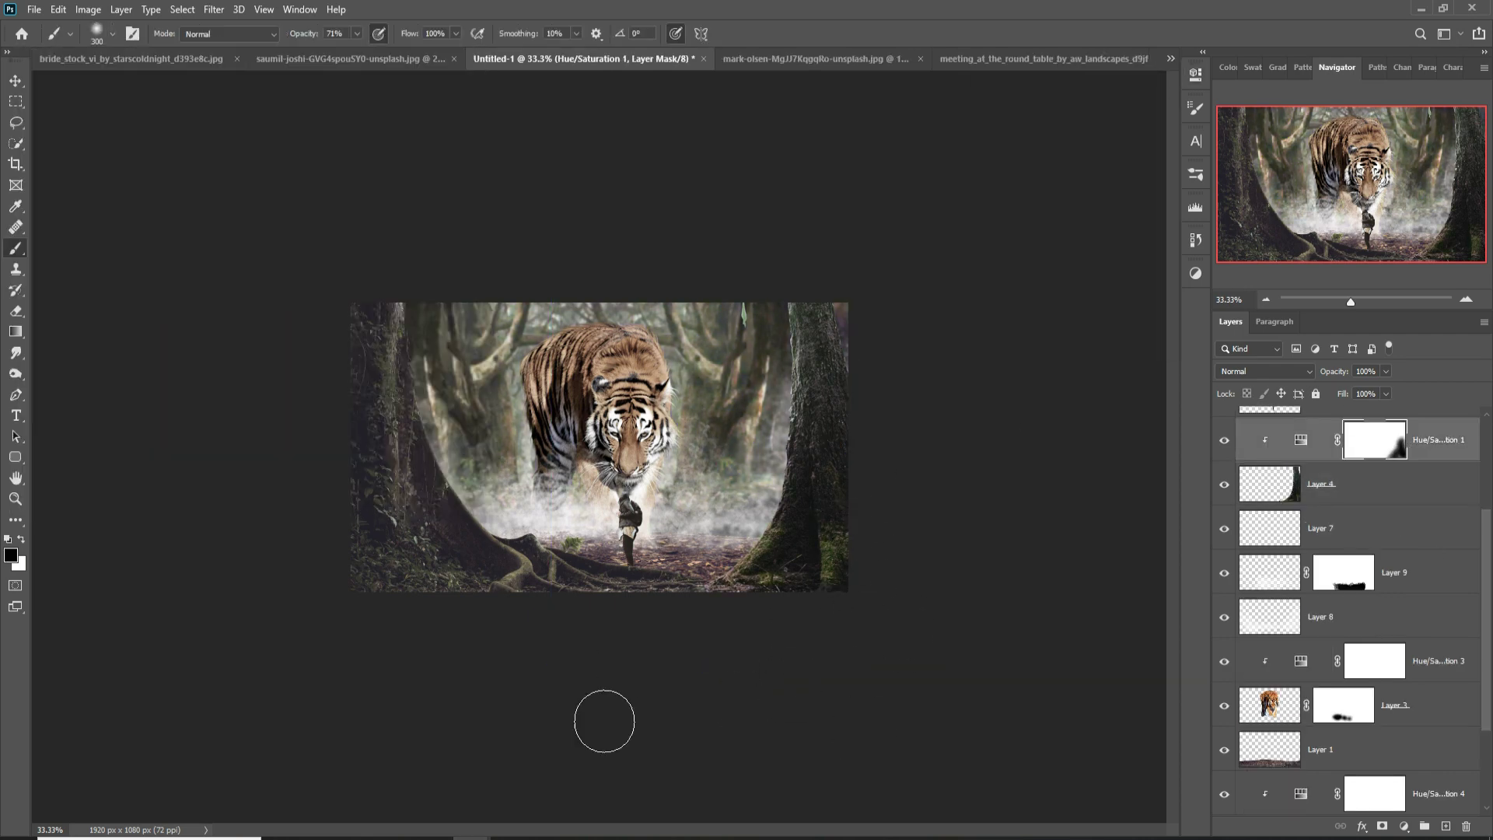
pyautogui.press('v')
pyautogui.hotkey('ctrl', '+')
pyautogui.hotkey('ctrl', '+')
pyautogui.scroll(-3, 1352, 622)
# Step: Add new empty layers and brush white fog over the tiger's left side
pyautogui.click(1321, 661)
pyautogui.click(1404, 825)
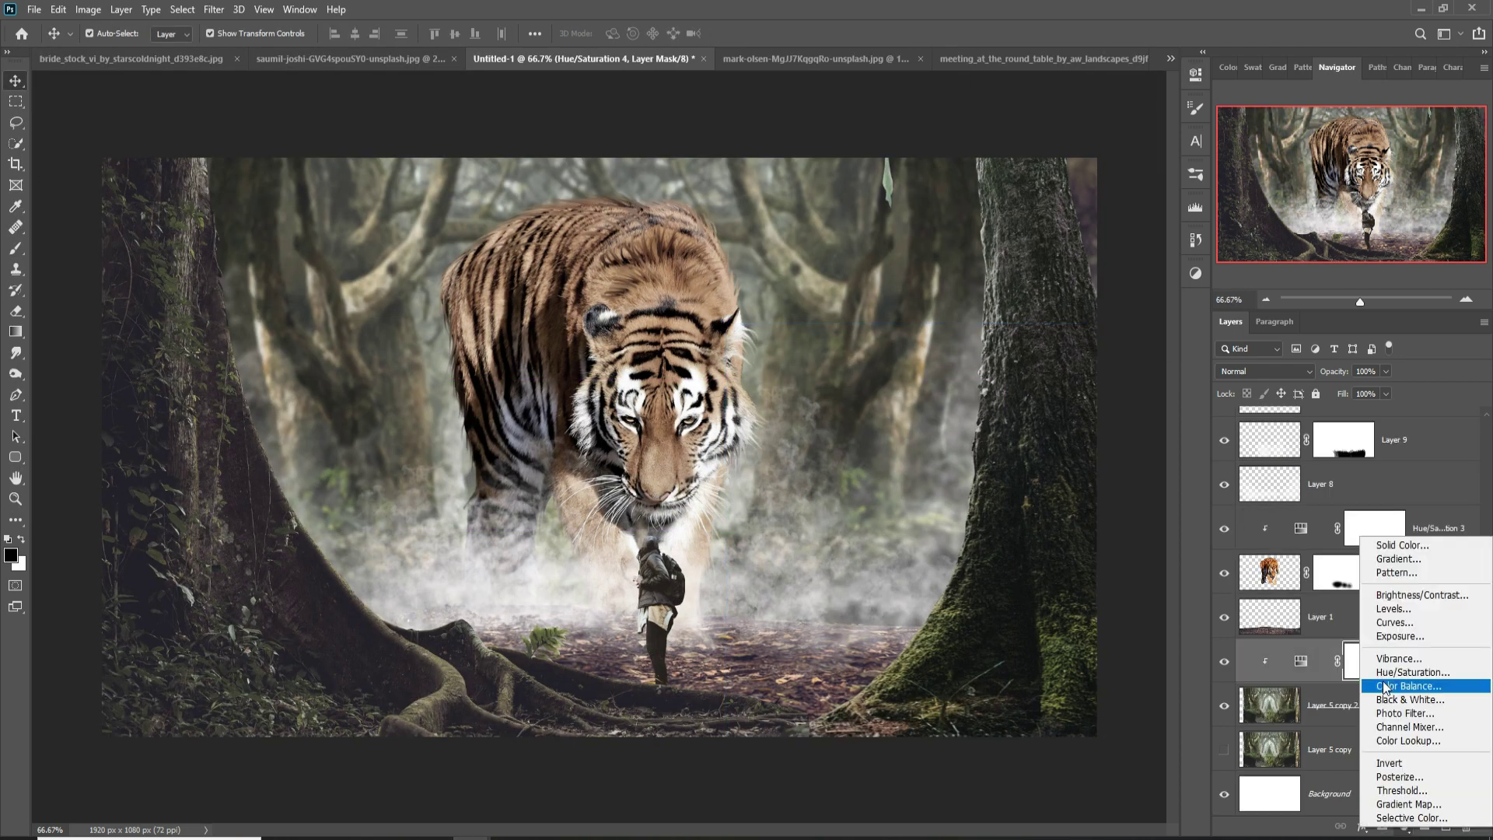
pyautogui.press('Escape')
pyautogui.hotkey('ctrl', 'shift', 'alt', 'n')
pyautogui.press('b')
pyautogui.press('3')
pyautogui.press('4')
pyautogui.press('[')
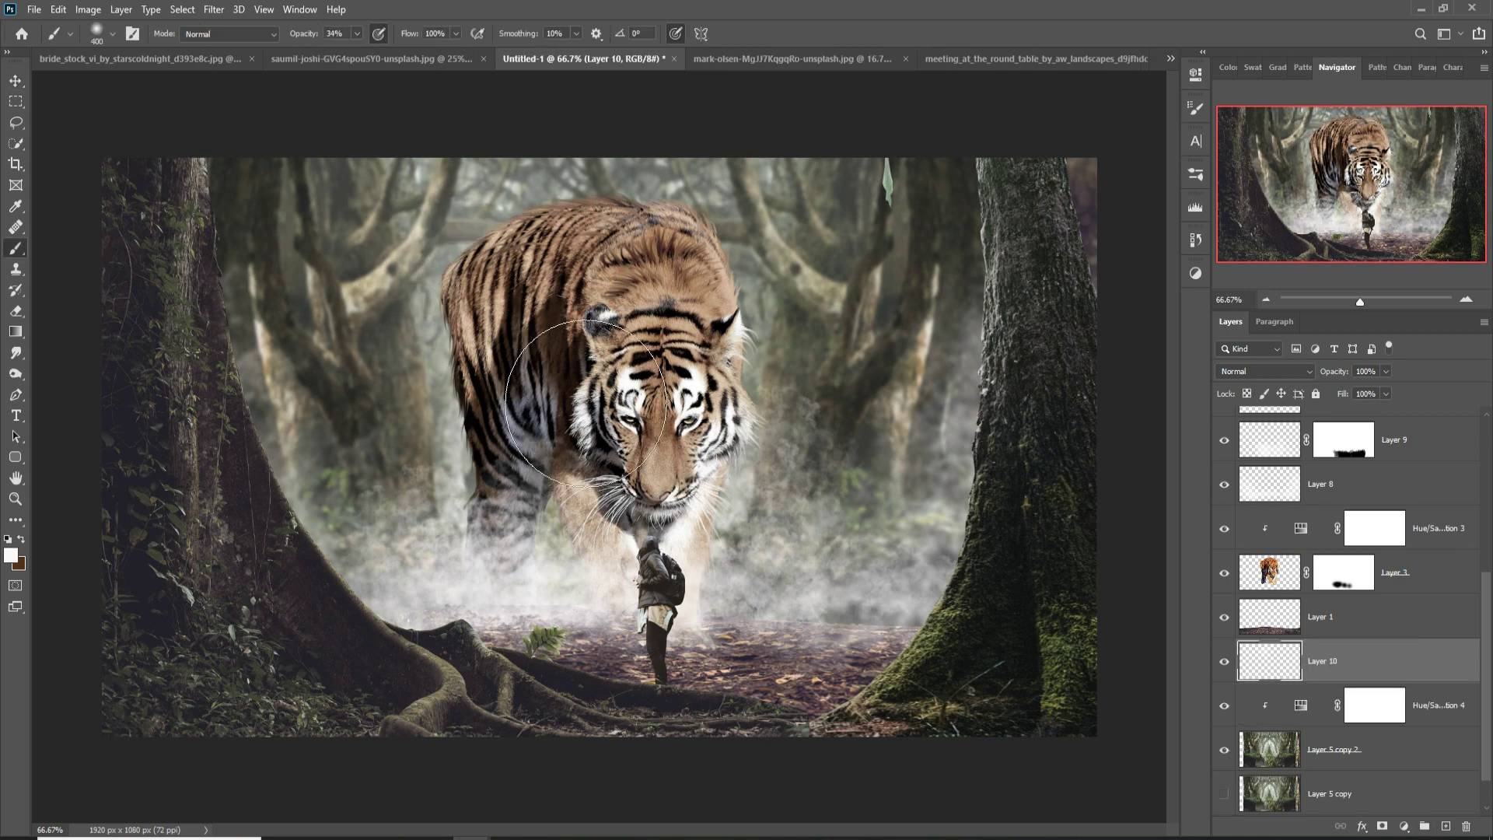
pyautogui.click(1392, 528)
pyautogui.click(1444, 826)
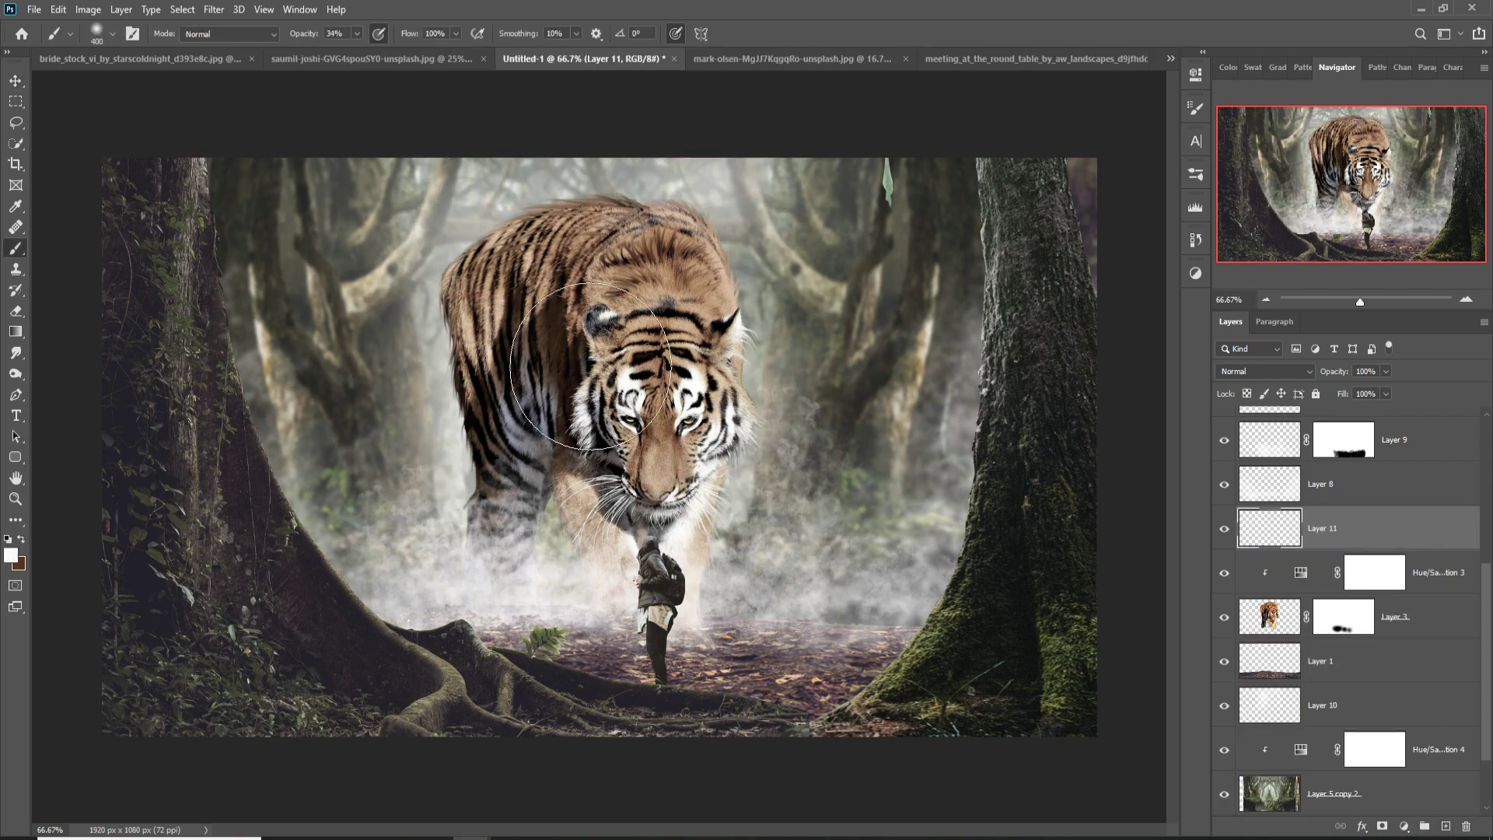
pyautogui.press('[')
pyautogui.moveTo(493, 311); pyautogui.dragTo(494, 559)
# Step: Fade out the tiger's left flank by painting black on the Layer 3 mask
pyautogui.click(1343, 617)
pyautogui.press('d')
pyautogui.moveTo(486, 241)
pyautogui.mouseDown()
pyautogui.moveTo(483, 406)
pyautogui.moveTo(465, 420)
pyautogui.mouseUp()
# Step: On a new layer, paint a white fog beam left of the tiger
pyautogui.click(1321, 705)
pyautogui.keyDown('ctrl'); pyautogui.click(1445, 826); pyautogui.keyUp('ctrl')
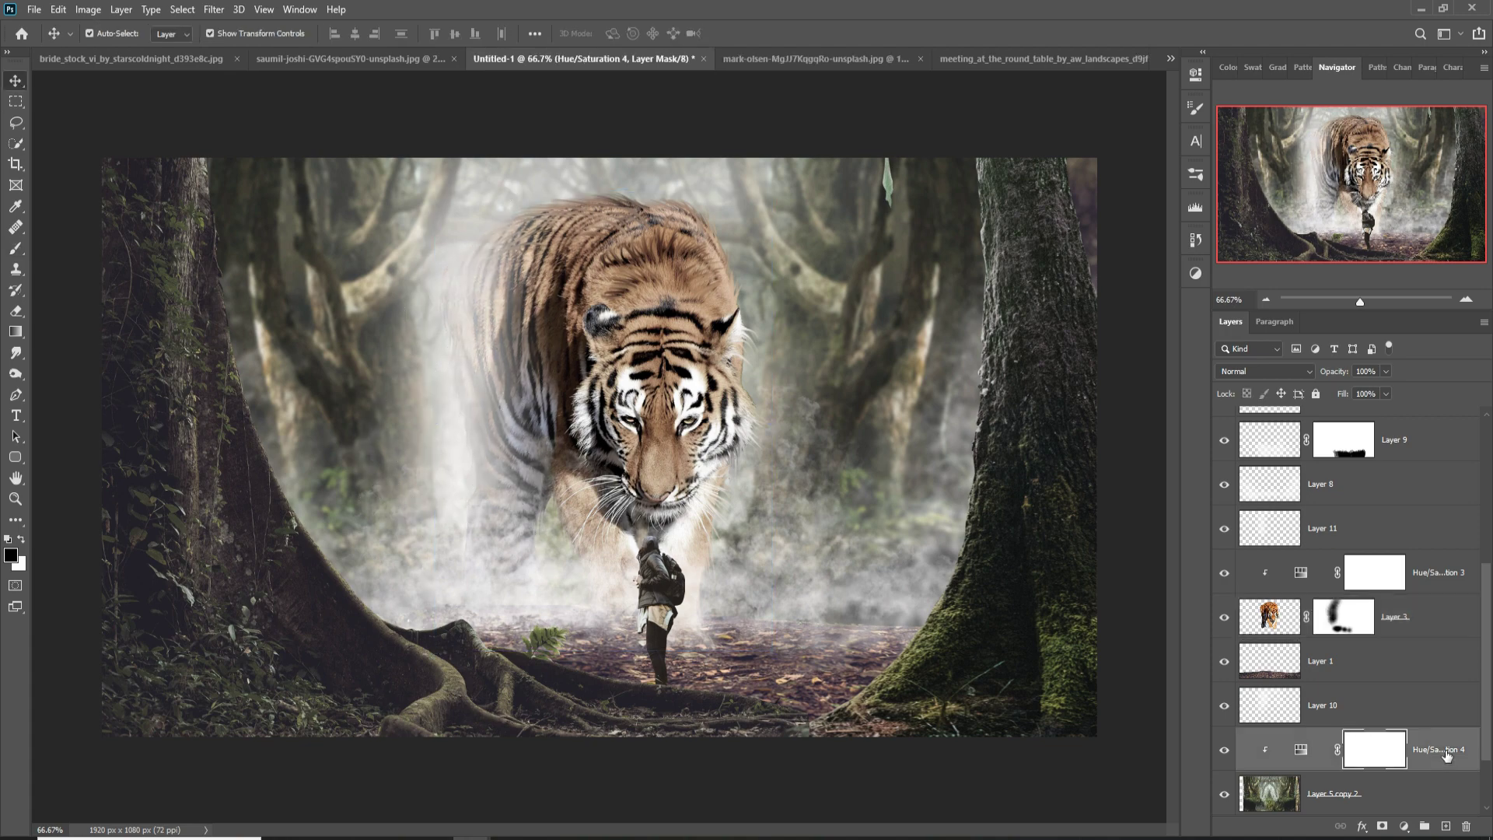
pyautogui.press('x')
pyautogui.press(']')
pyautogui.press(']')
pyautogui.moveTo(365, 327)
pyautogui.mouseDown()
pyautogui.moveTo(353, 392)
pyautogui.moveTo(457, 494)
pyautogui.mouseUp()
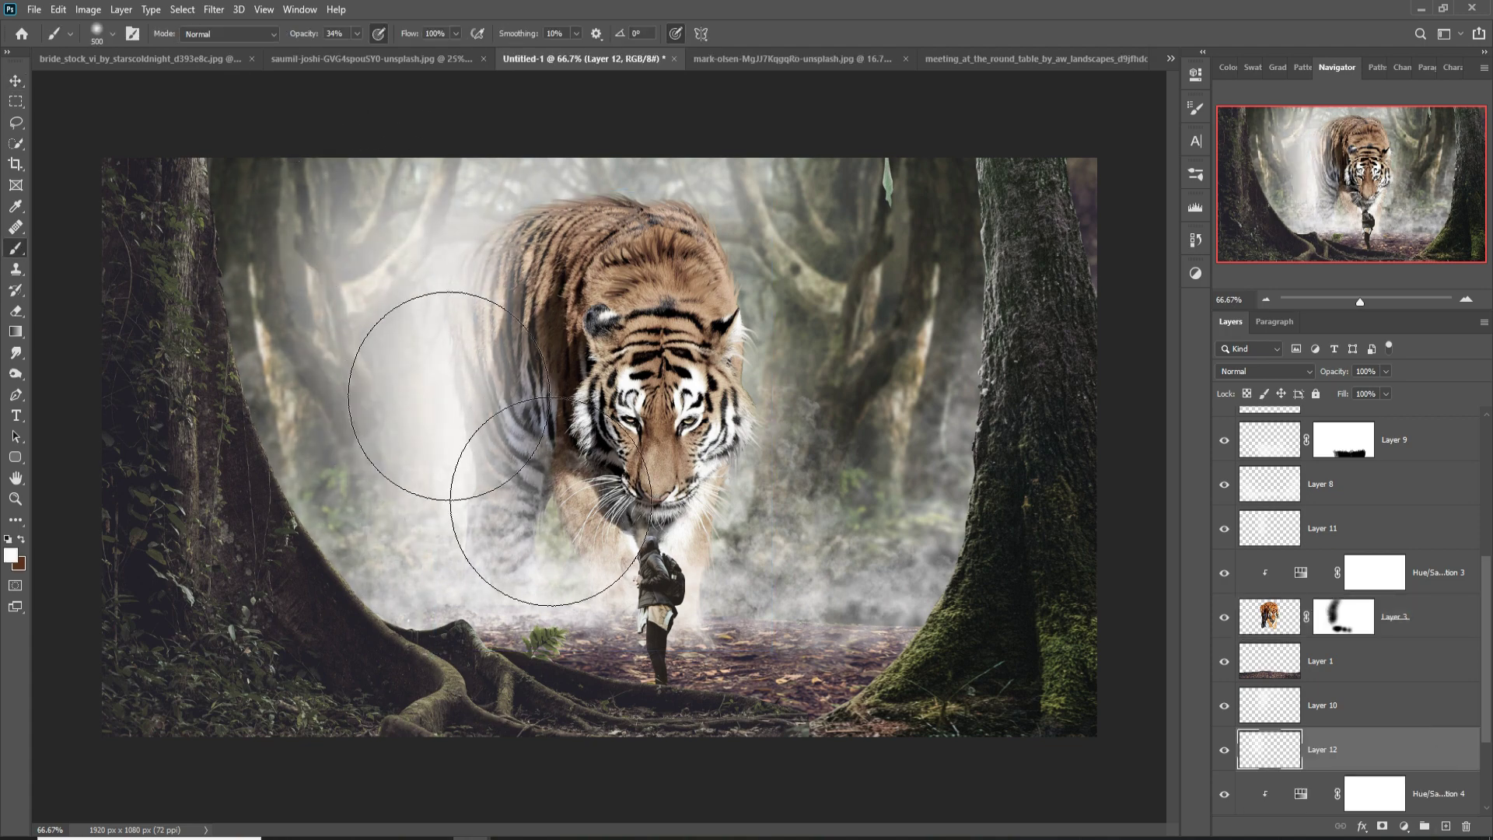
# Step: Add a Curves adjustment clipped to the tiger and pull the curve down to darken it
pyautogui.press('v')
pyautogui.click(1322, 616)
pyautogui.click(1062, 341)
pyautogui.moveTo(1079, 243); pyautogui.dragTo(1087, 262)
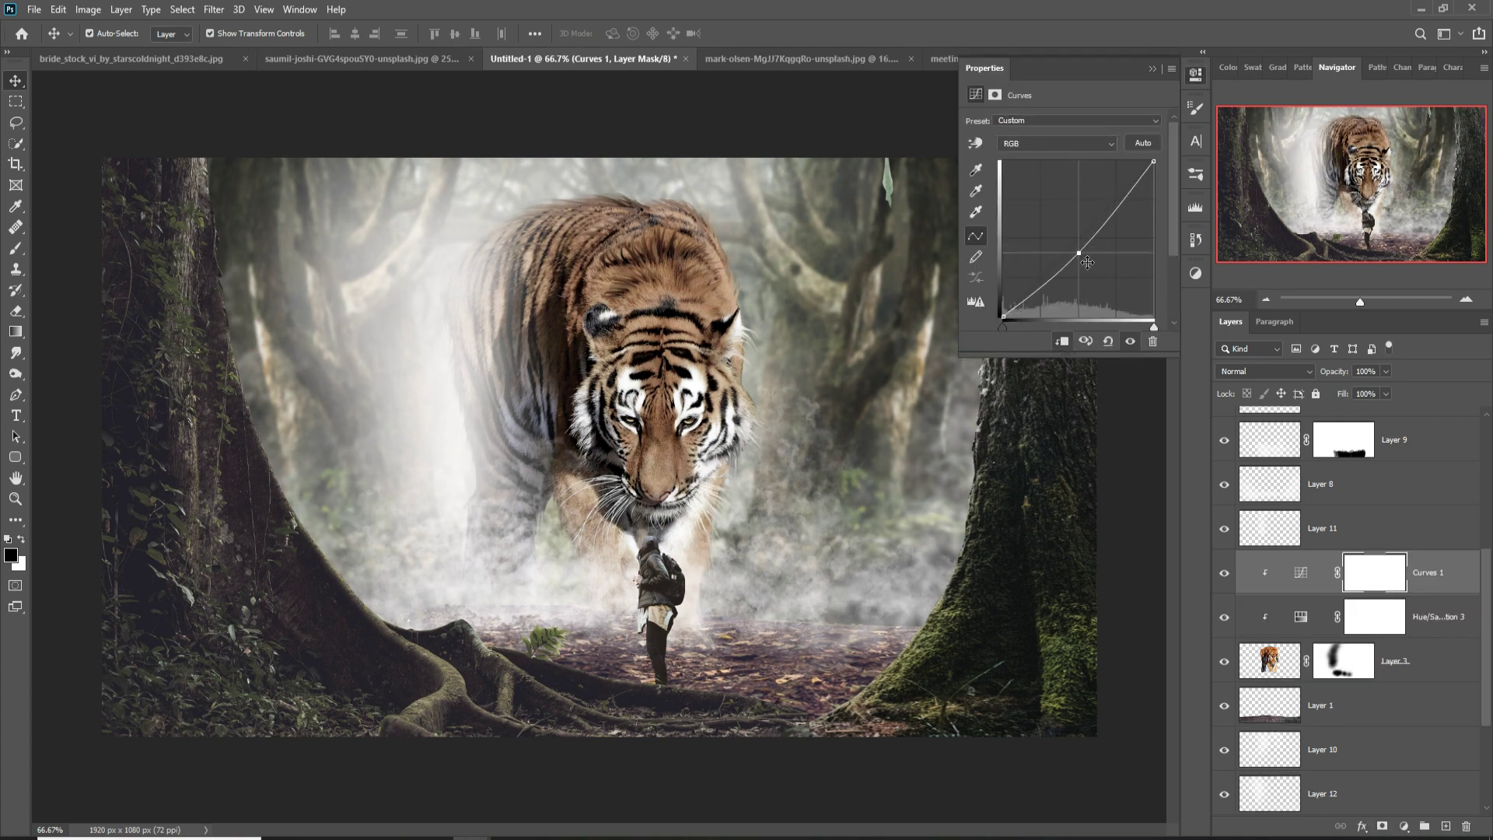
pyautogui.moveTo(1124, 202); pyautogui.dragTo(1119, 190)
pyautogui.click(1153, 69)
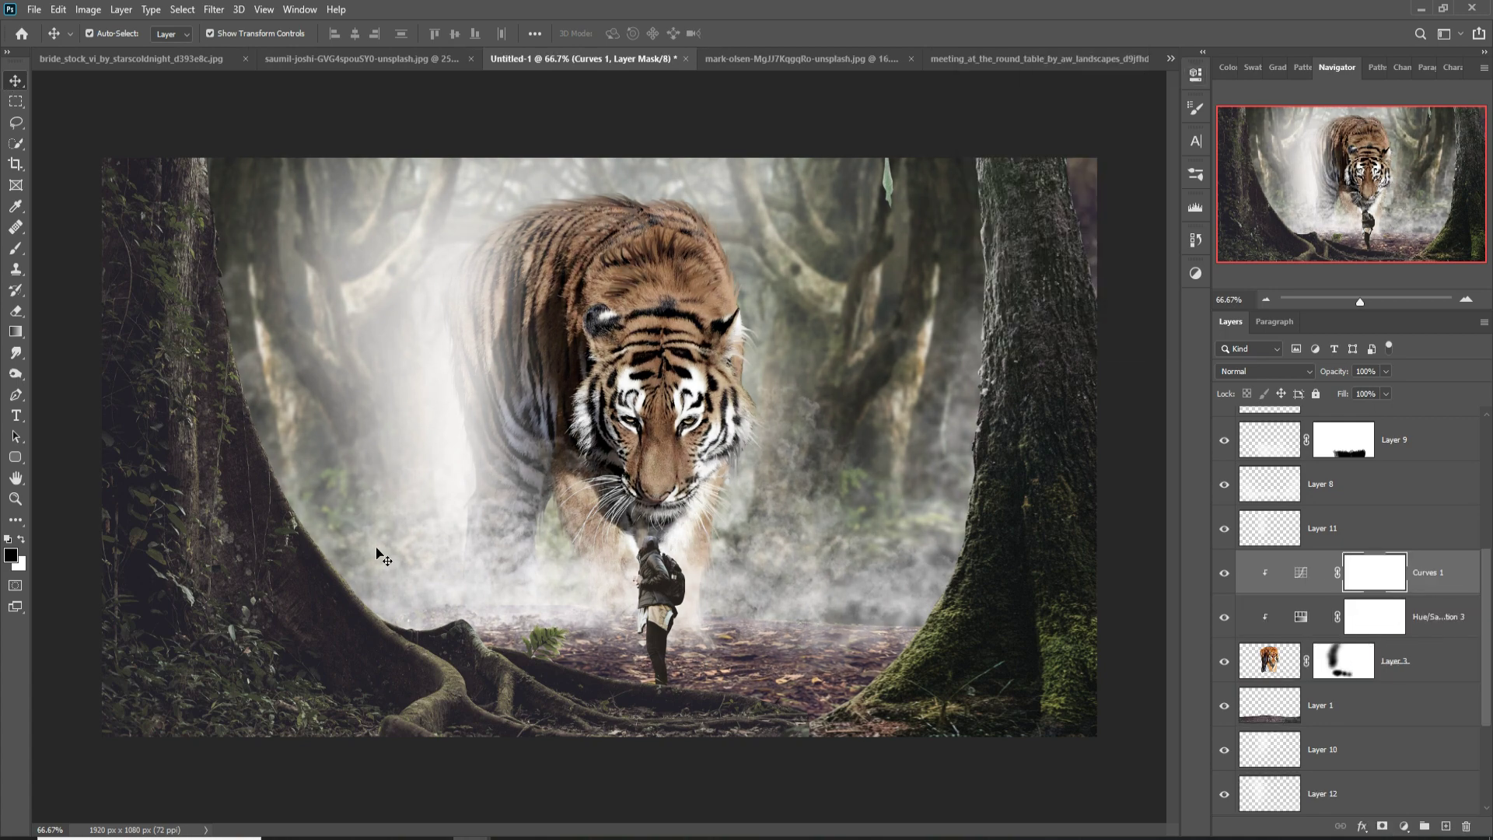
# Step: Add a Color Balance adjustment above Hue/Saturation 4, shifting midtones toward cyan
pyautogui.scroll(-2, 1353, 622)
pyautogui.click(1322, 748)
pyautogui.click(1403, 826)
pyautogui.click(1411, 685)
pyautogui.moveTo(1043, 154); pyautogui.dragTo(1020, 155)
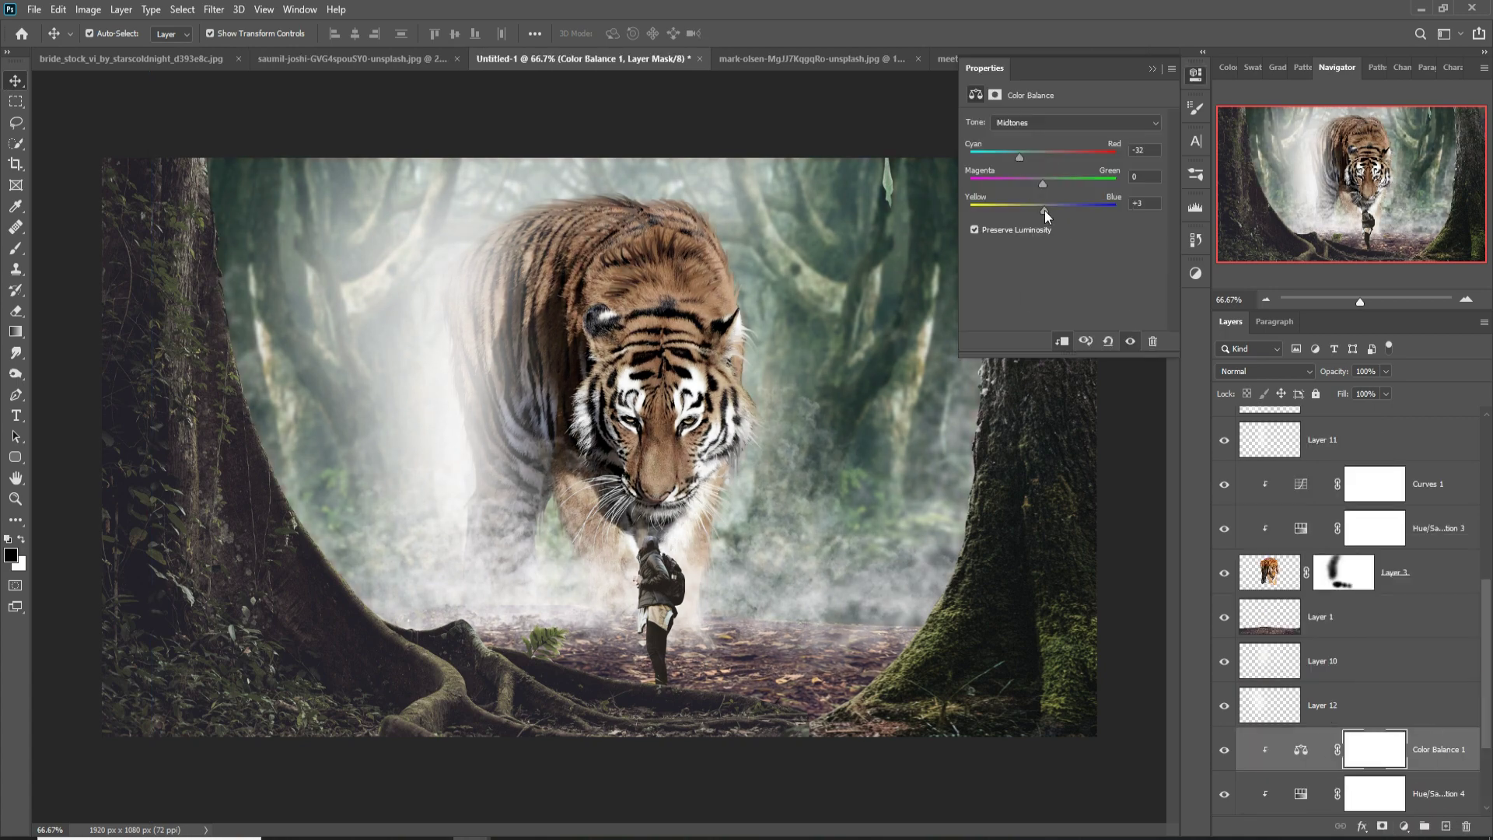
pyautogui.click(1152, 68)
# Step: Add a second Color Balance adjustment above the Curves 1 layer
pyautogui.scroll(3, 1353, 583)
pyautogui.click(1428, 705)
pyautogui.click(1403, 826)
pyautogui.click(1411, 684)
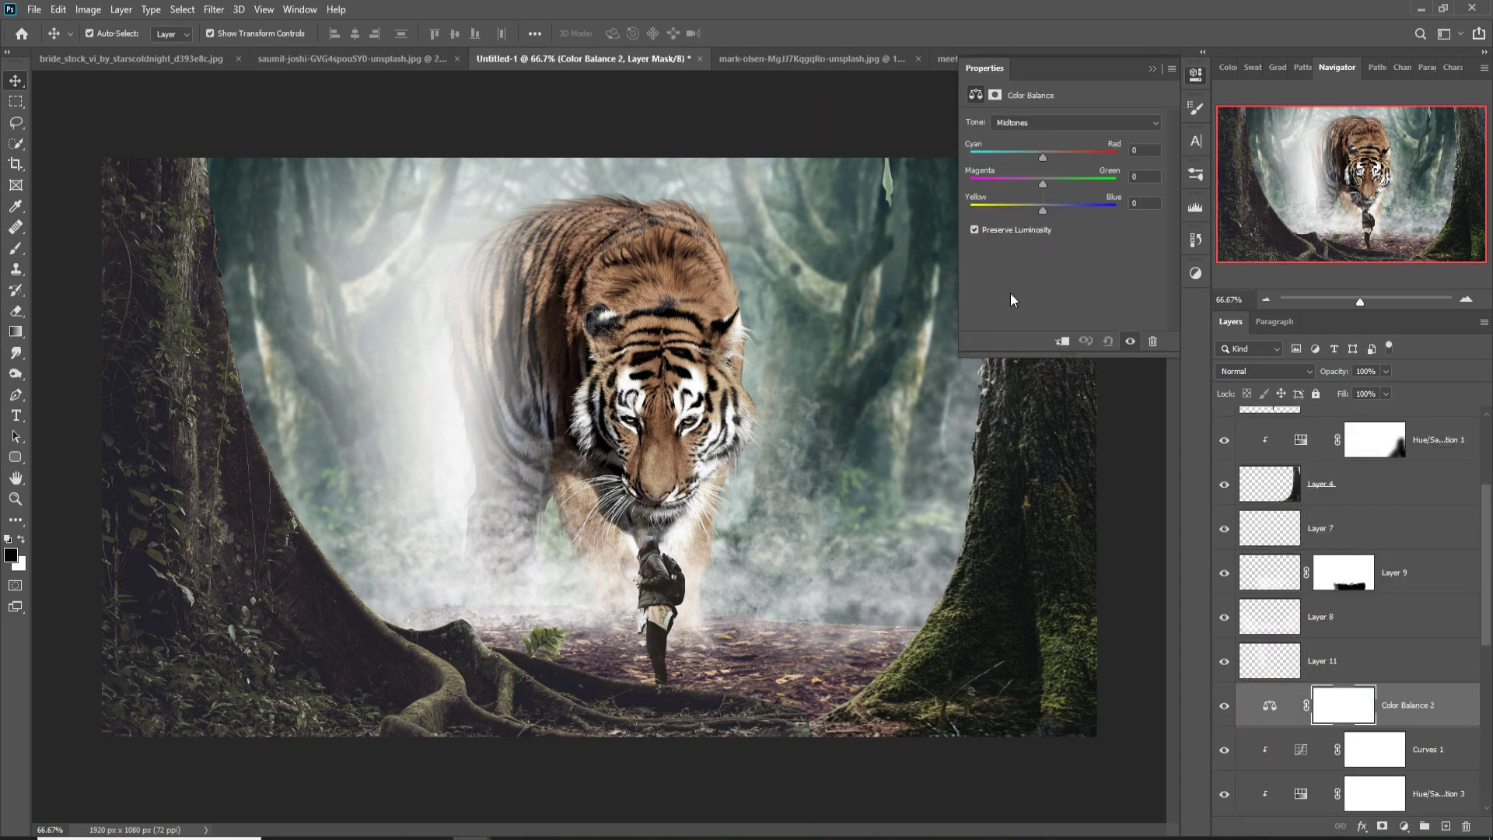
pyautogui.click(1152, 68)
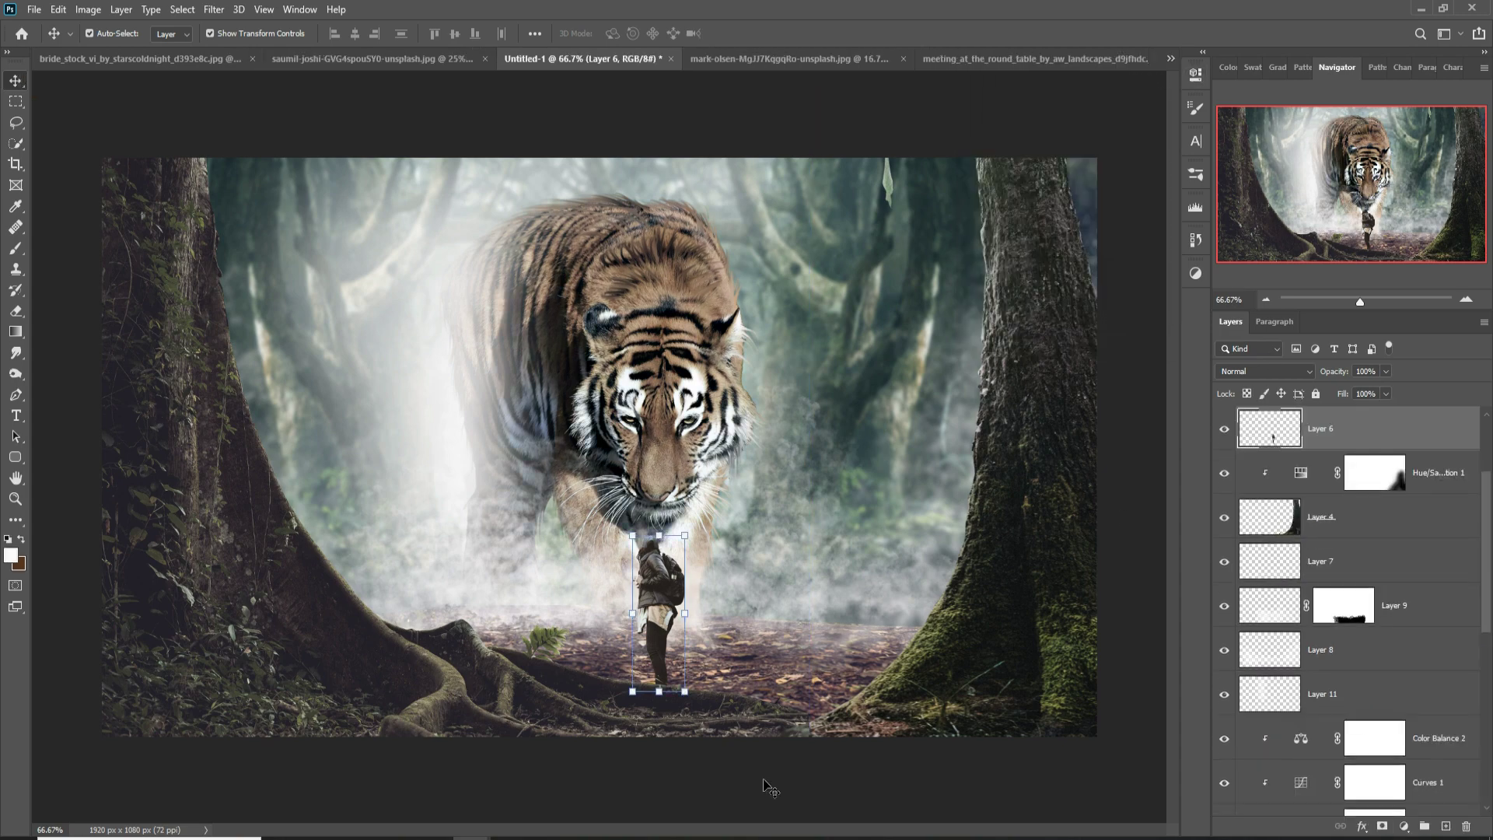
# Step: Lasso the torch handle in the hand torch image and drag it into the composite
pyautogui.hotkey('ctrl', 'Tab')
pyautogui.hotkey('ctrl', 'Tab')
pyautogui.hotkey('ctrl', 'Tab')
pyautogui.click(589, 380)
pyautogui.press('l')
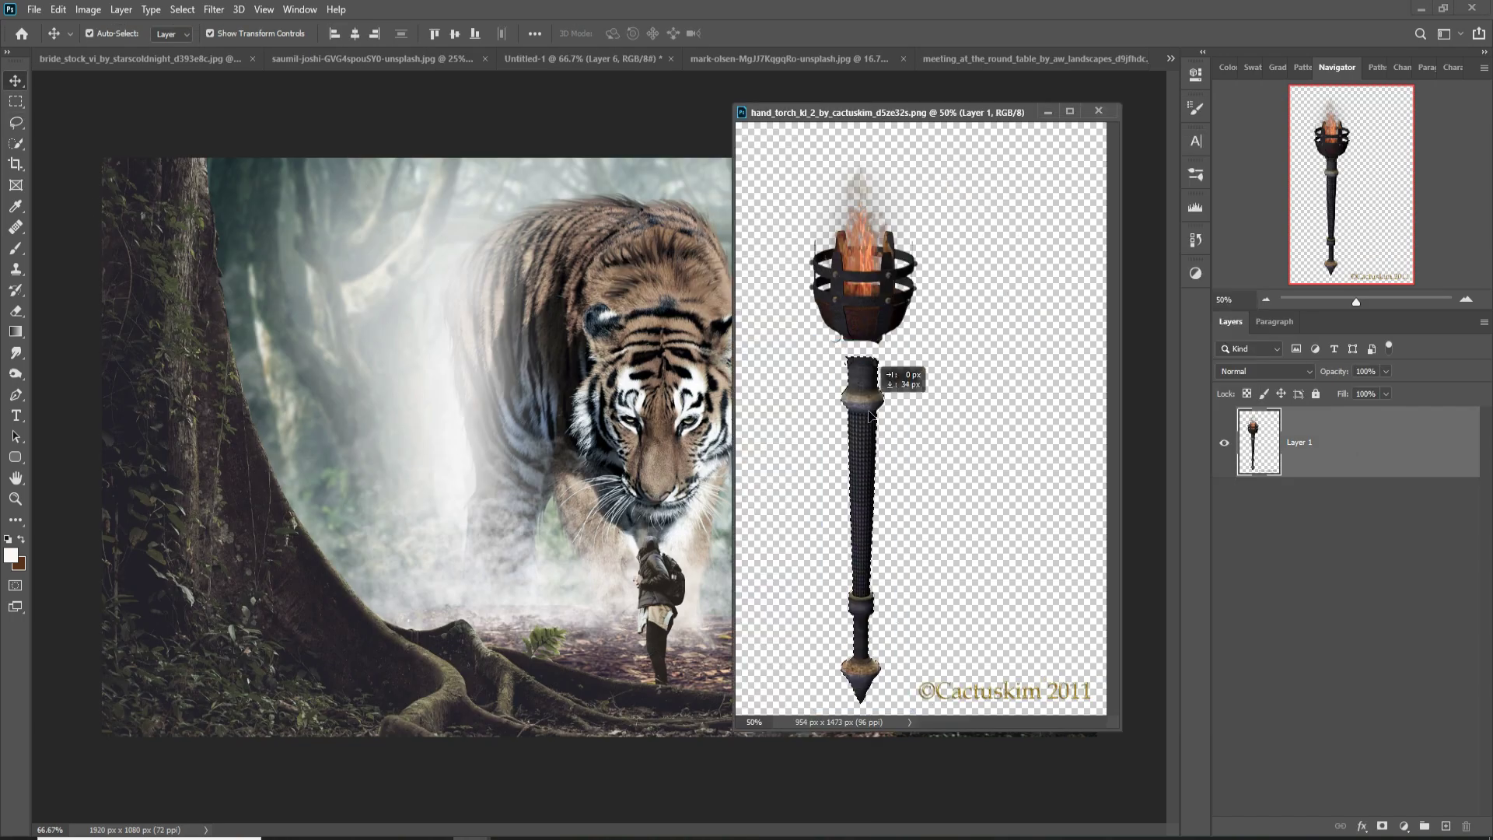
pyautogui.moveTo(900, 500); pyautogui.dragTo(611, 445)
# Step: Scale the torch handle down and rotate it diagonally across the hiker's back
pyautogui.hotkey('ctrl', 't')
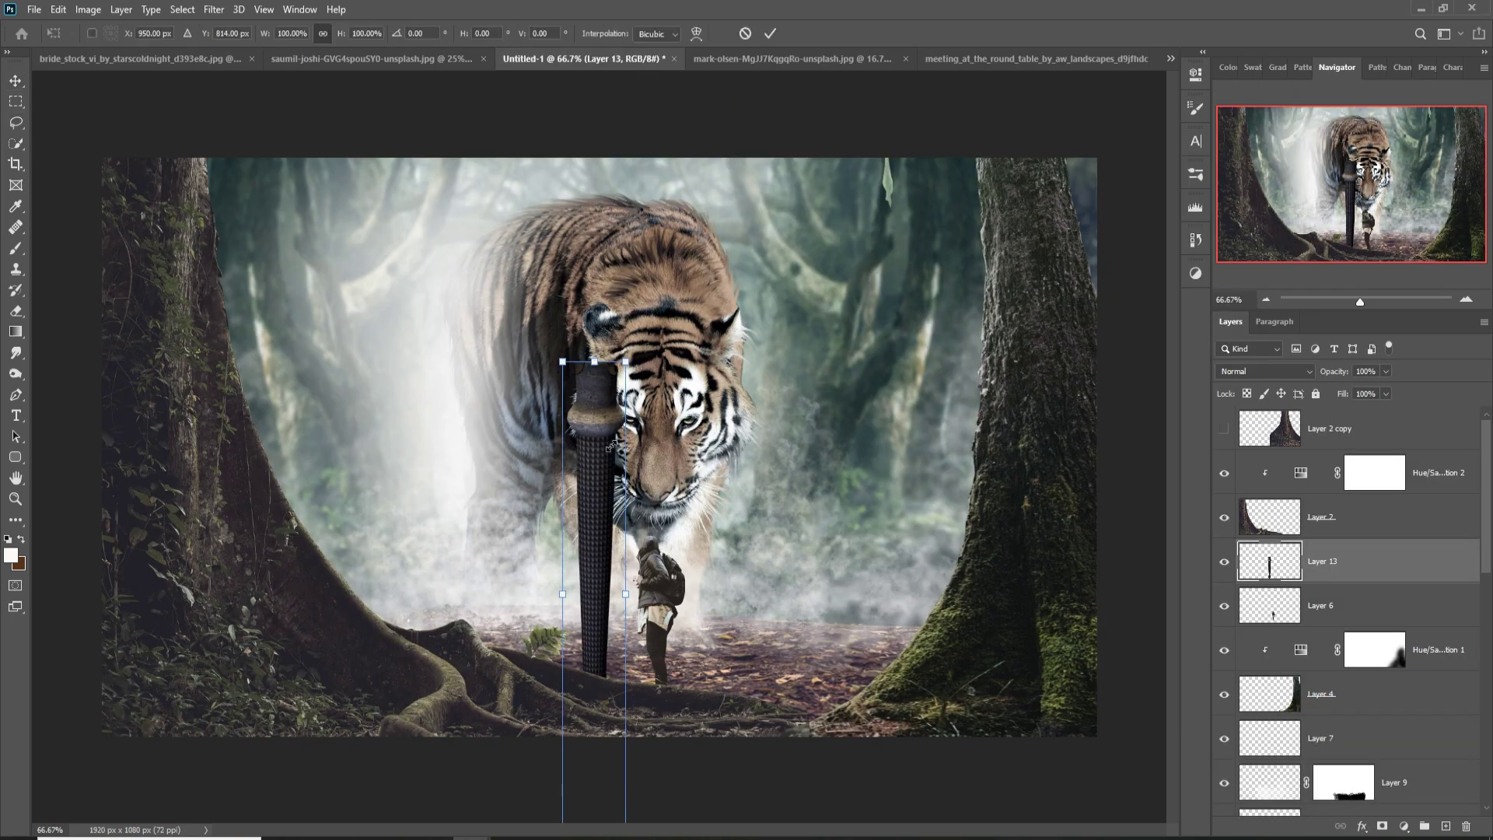
pyautogui.moveTo(626, 595); pyautogui.dragTo(572, 374)
pyautogui.scroll(3, 653, 591)
pyautogui.moveTo(549, 600); pyautogui.dragTo(773, 435)
pyautogui.moveTo(778, 257)
pyautogui.mouseDown()
pyautogui.moveTo(755, 244)
pyautogui.moveTo(855, 739)
pyautogui.mouseUp()
pyautogui.press('Return')
# Step: Move the torch layer below the hiker and float the flame image window
pyautogui.hotkey('ctrl', '[')
pyautogui.hotkey('ctrl', 't')
pyautogui.press('Return')
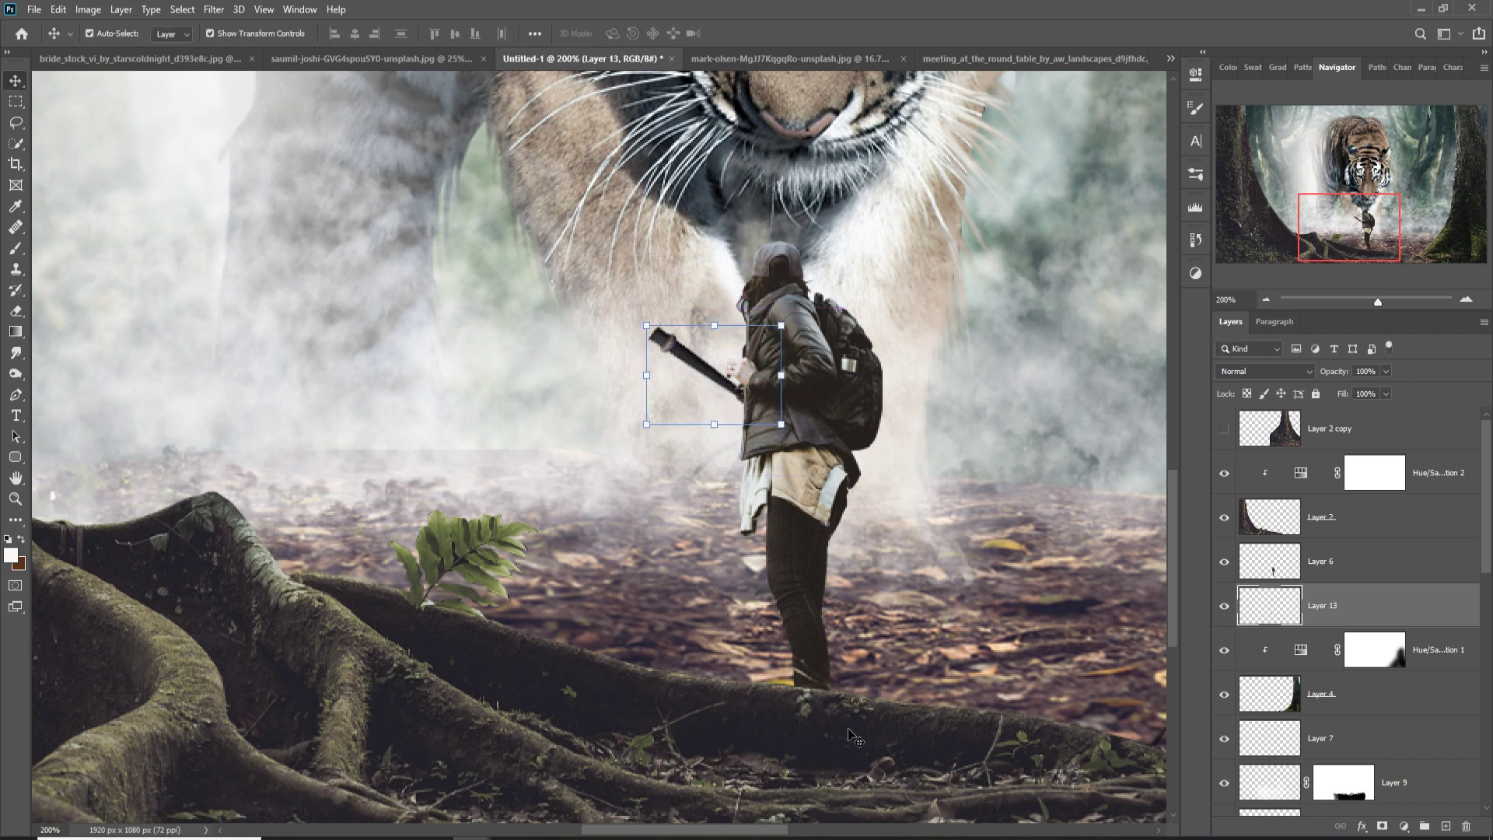
pyautogui.moveTo(973, 58); pyautogui.dragTo(968, 144)
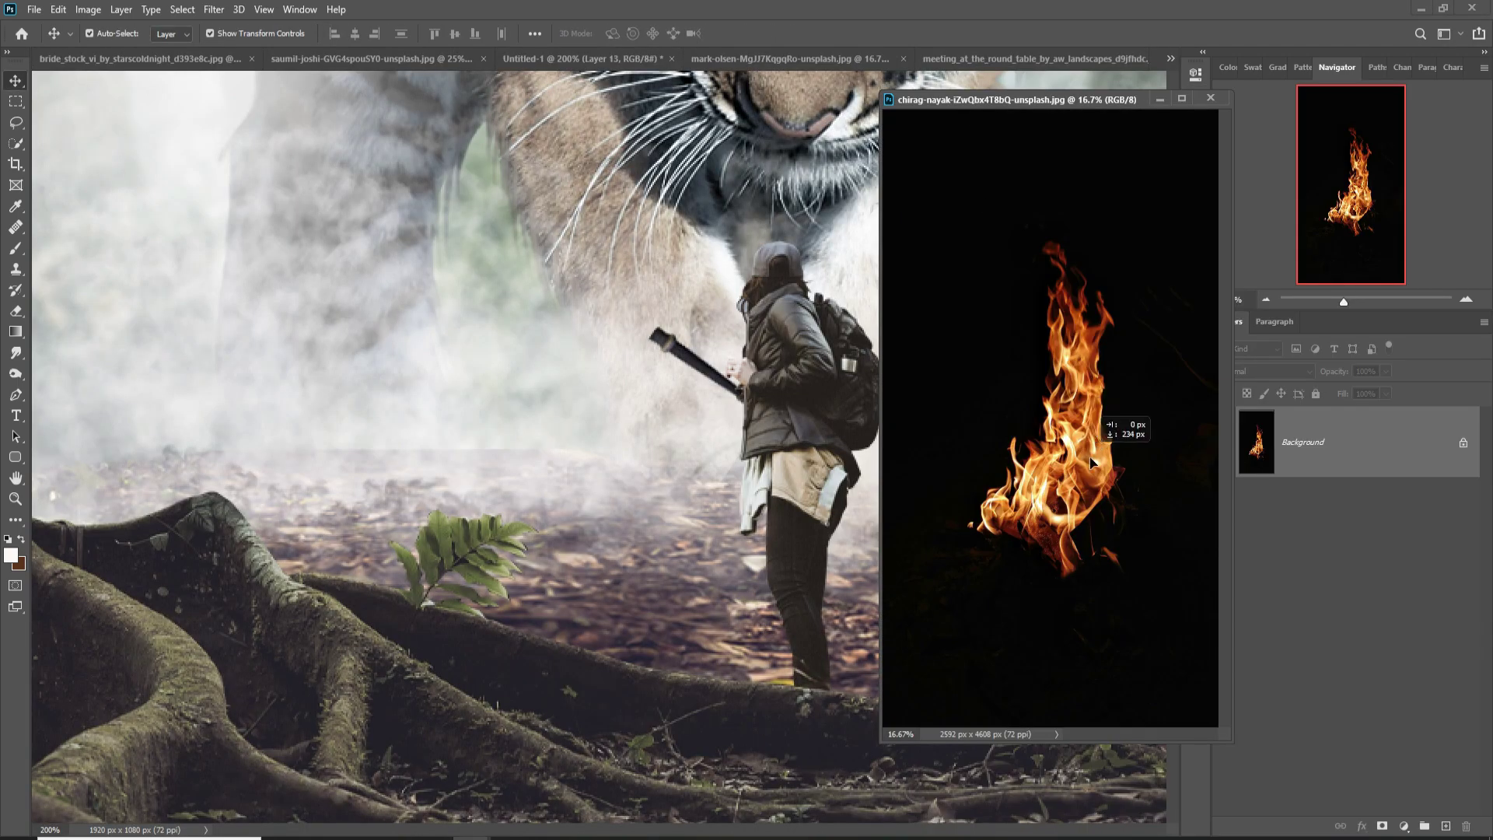
# Step: Drop the flame image into the composite as Layer 14, blended in Screen mode
pyautogui.moveTo(1091, 461); pyautogui.dragTo(660, 311)
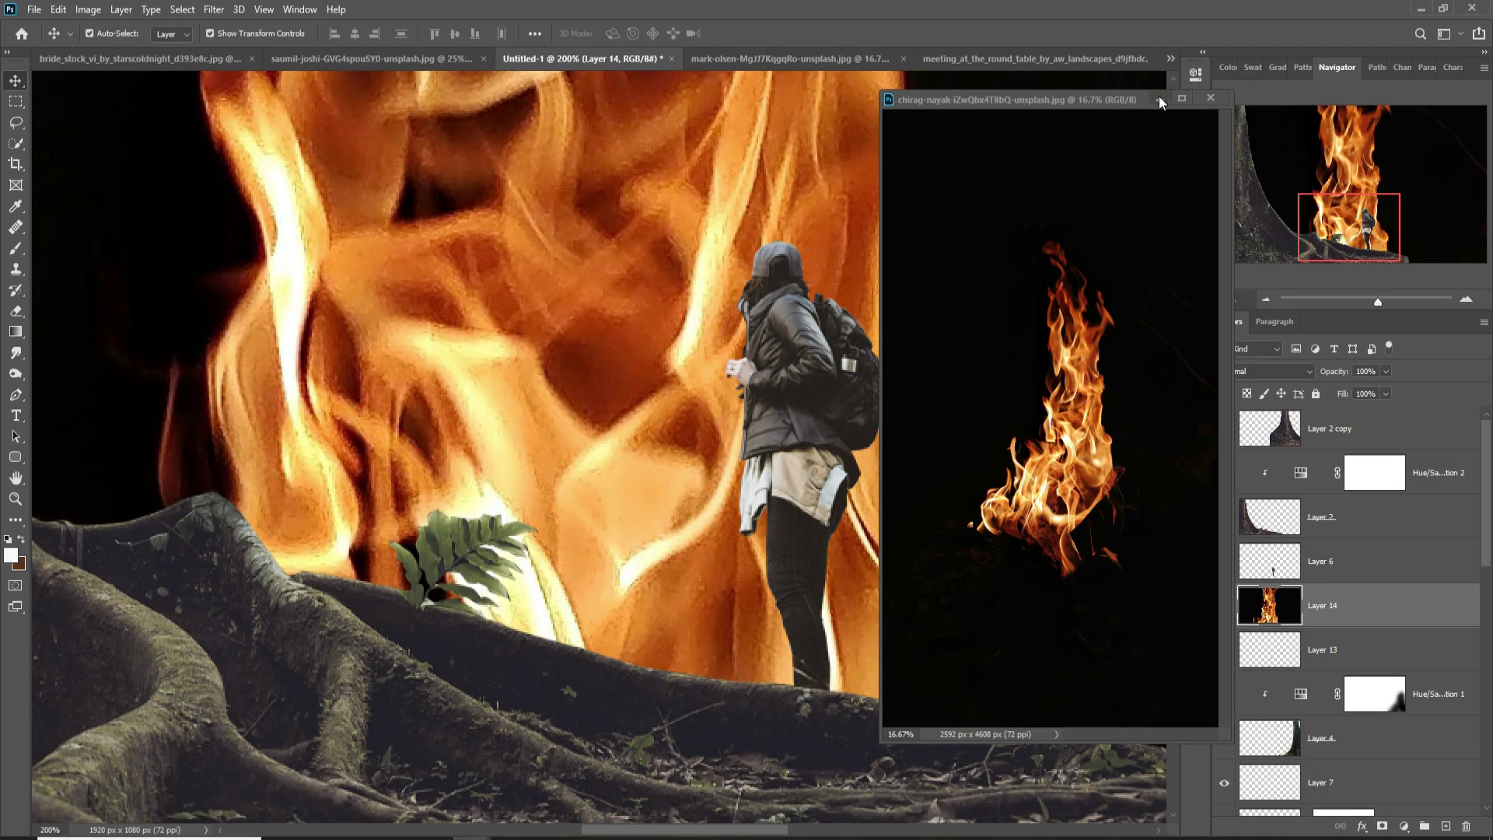
pyautogui.click(1158, 100)
pyautogui.click(1305, 371)
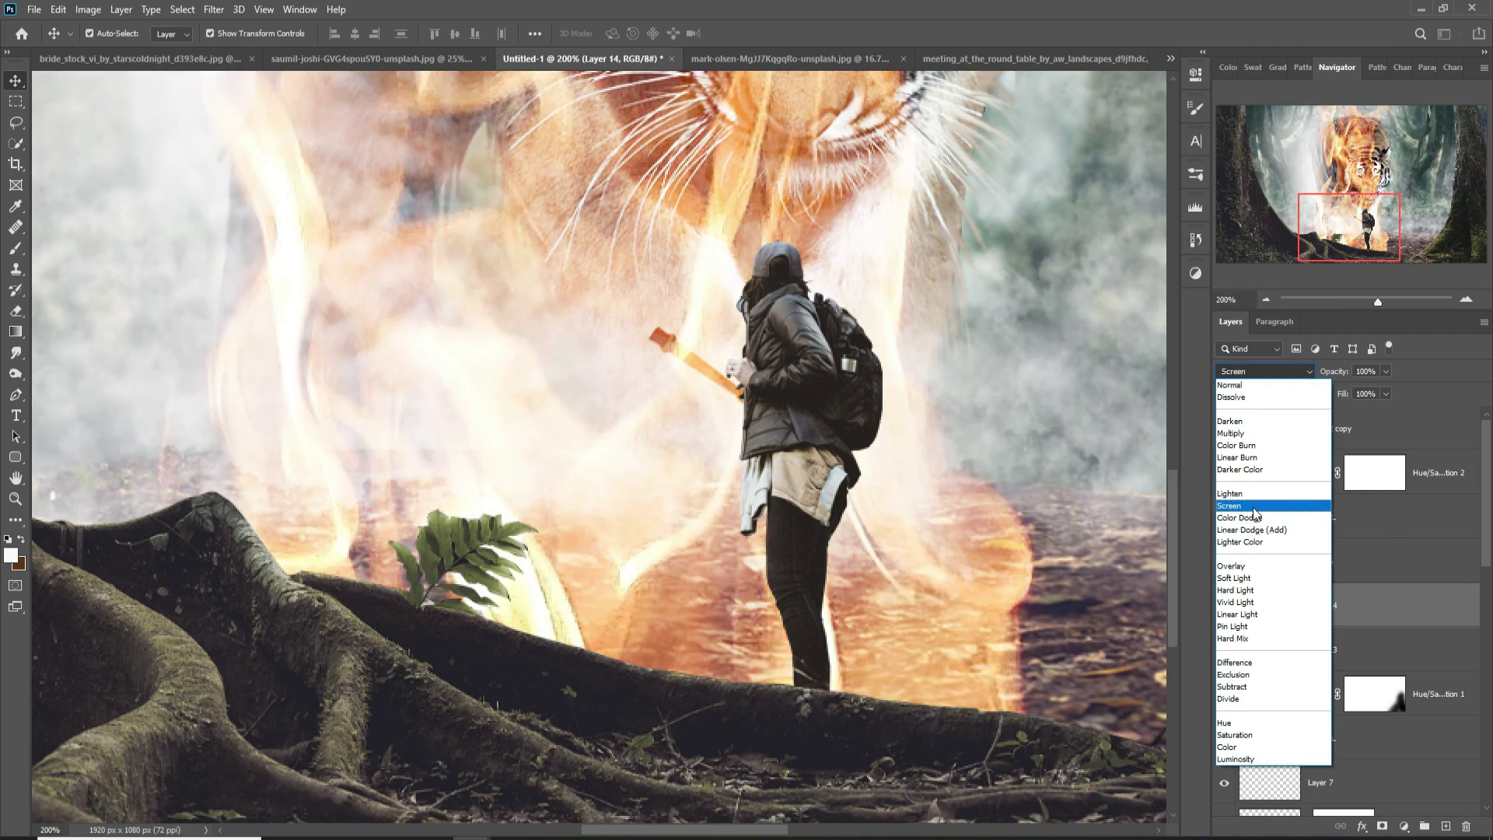
pyautogui.click(1254, 507)
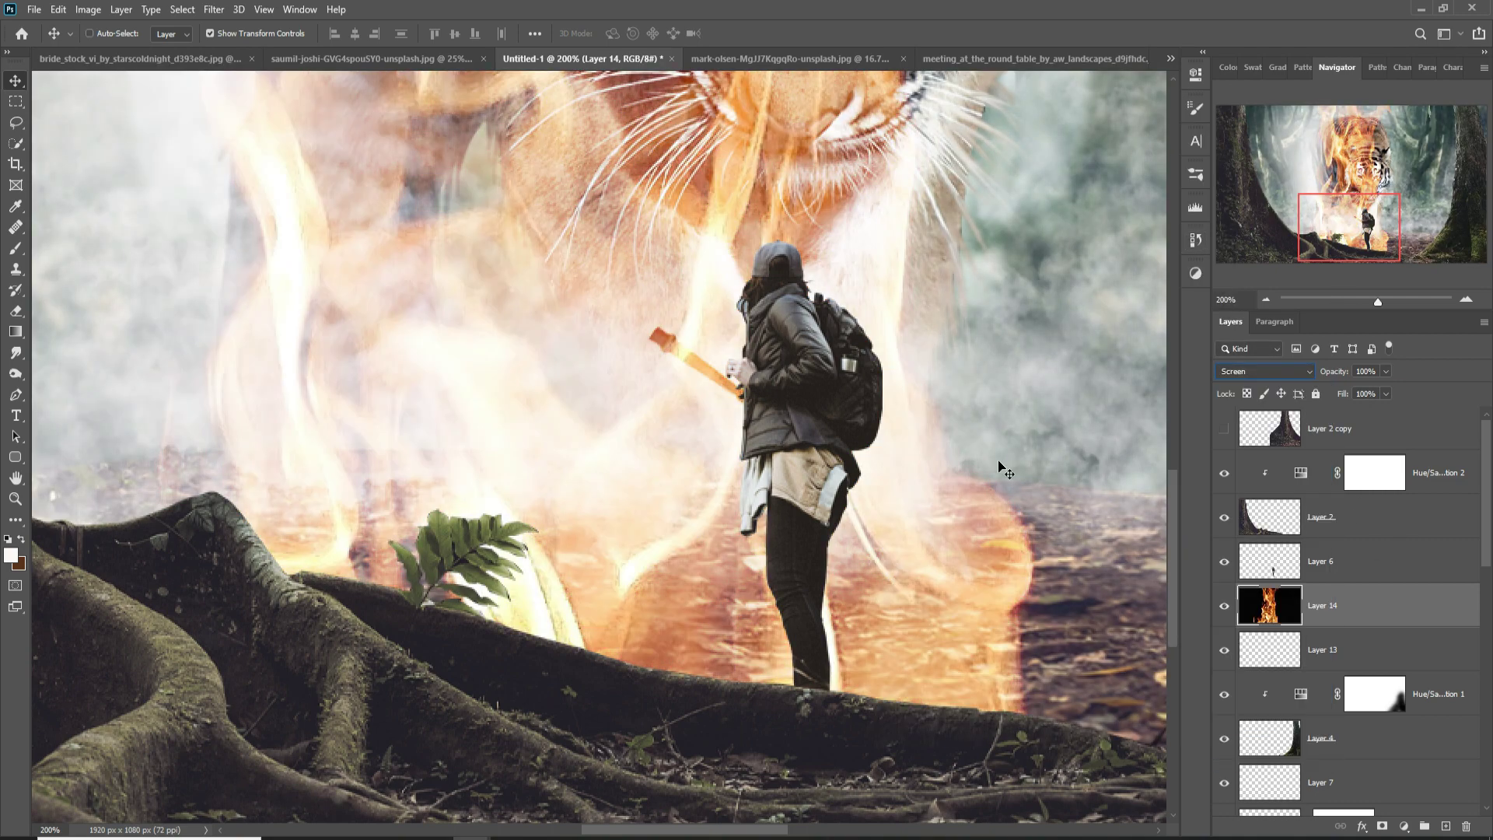
pyautogui.hotkey('ctrl', '-')
pyautogui.hotkey('ctrl', '-')
pyautogui.hotkey('ctrl', '-')
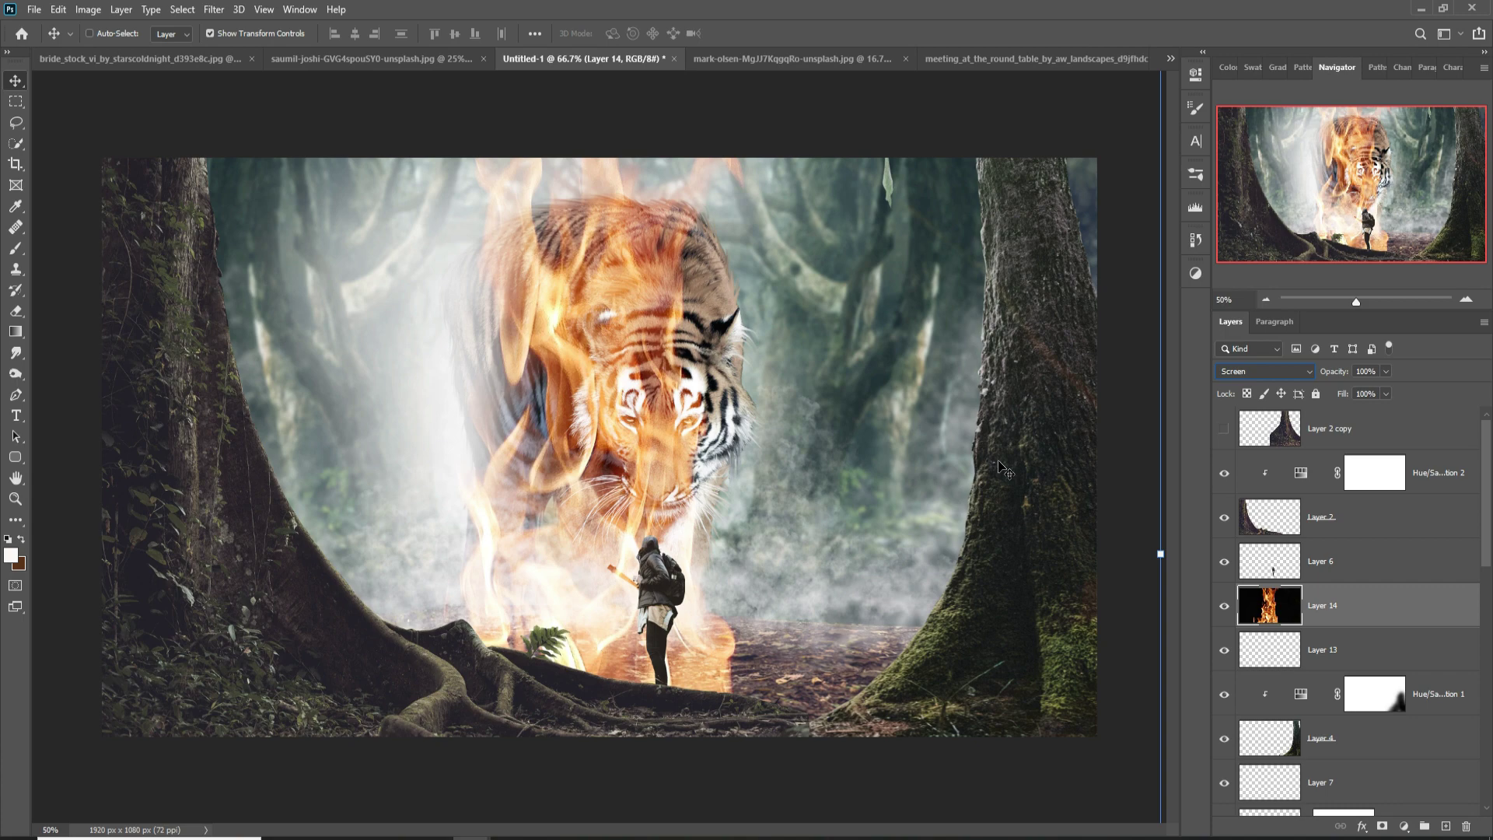
# Step: Scale the fire down into a small flame on the hiker's torch tip
pyautogui.hotkey('ctrl', 't')
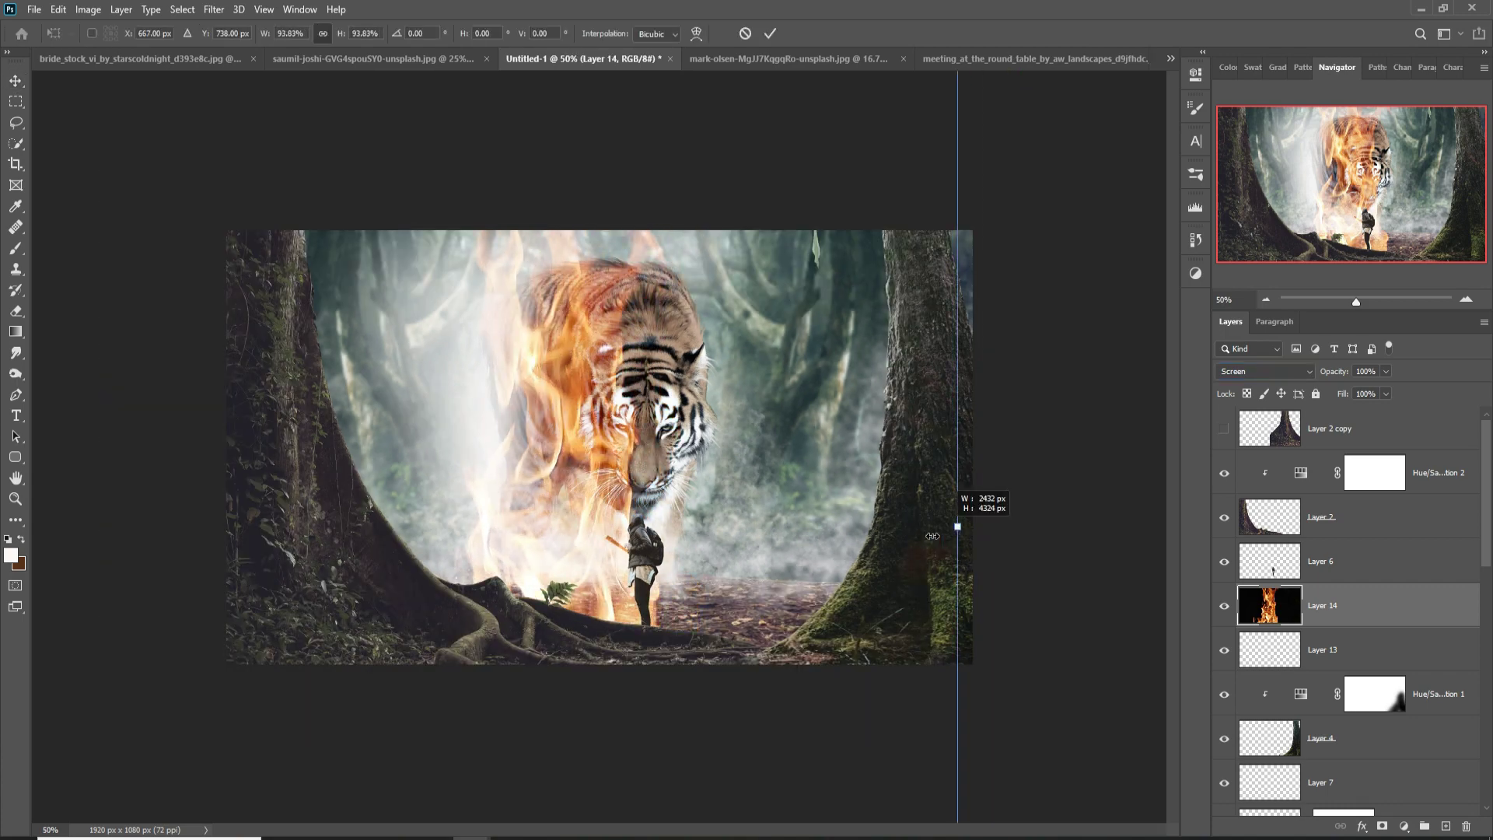
pyautogui.moveTo(957, 500)
pyautogui.mouseDown()
pyautogui.moveTo(443, 517)
pyautogui.moveTo(541, 469)
pyautogui.moveTo(620, 561)
pyautogui.mouseUp()
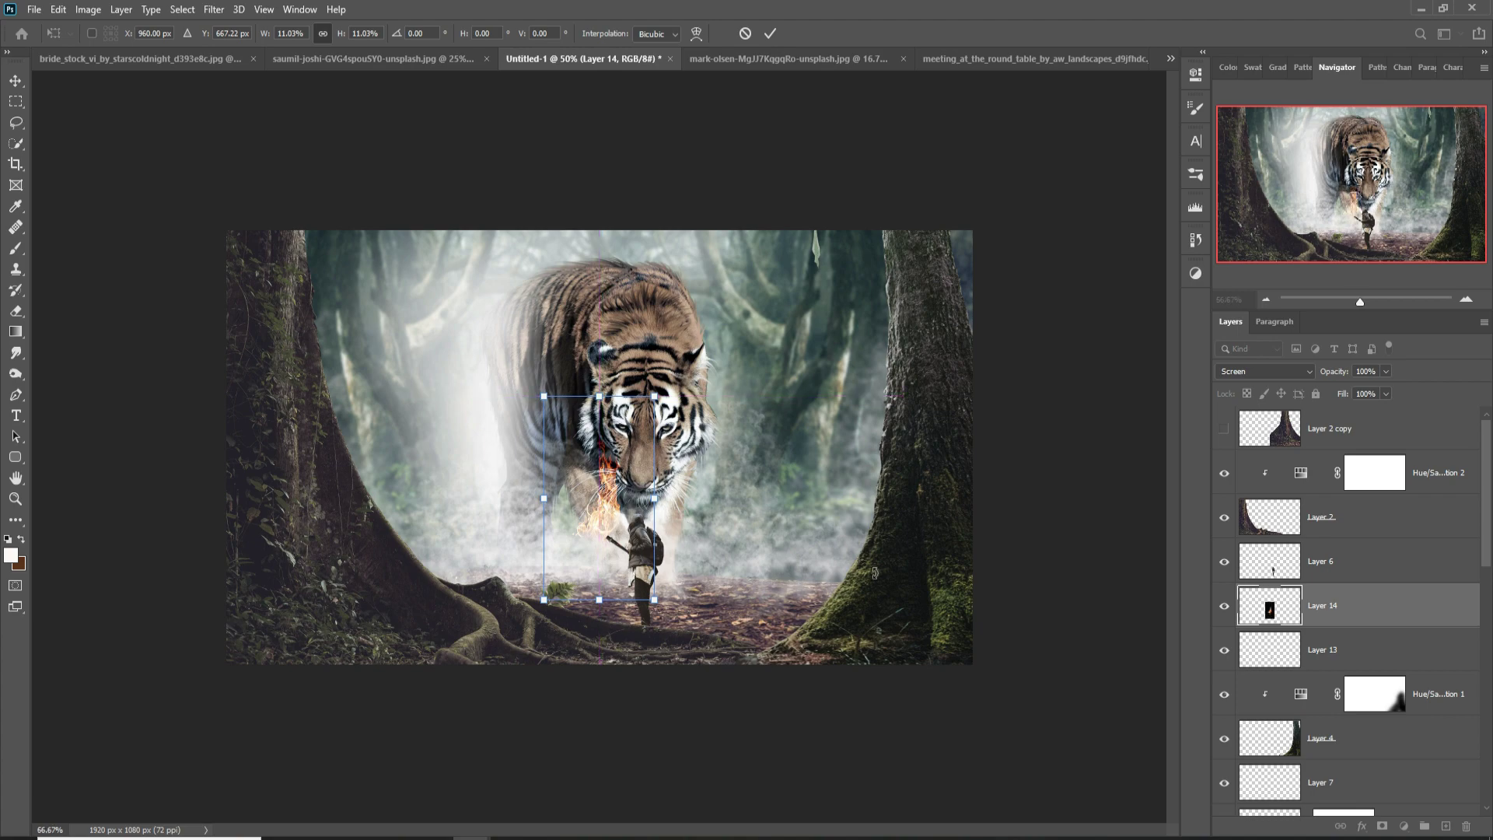
pyautogui.hotkey('ctrl', '+')
pyautogui.hotkey('ctrl', '+')
pyautogui.hotkey('ctrl', '+')
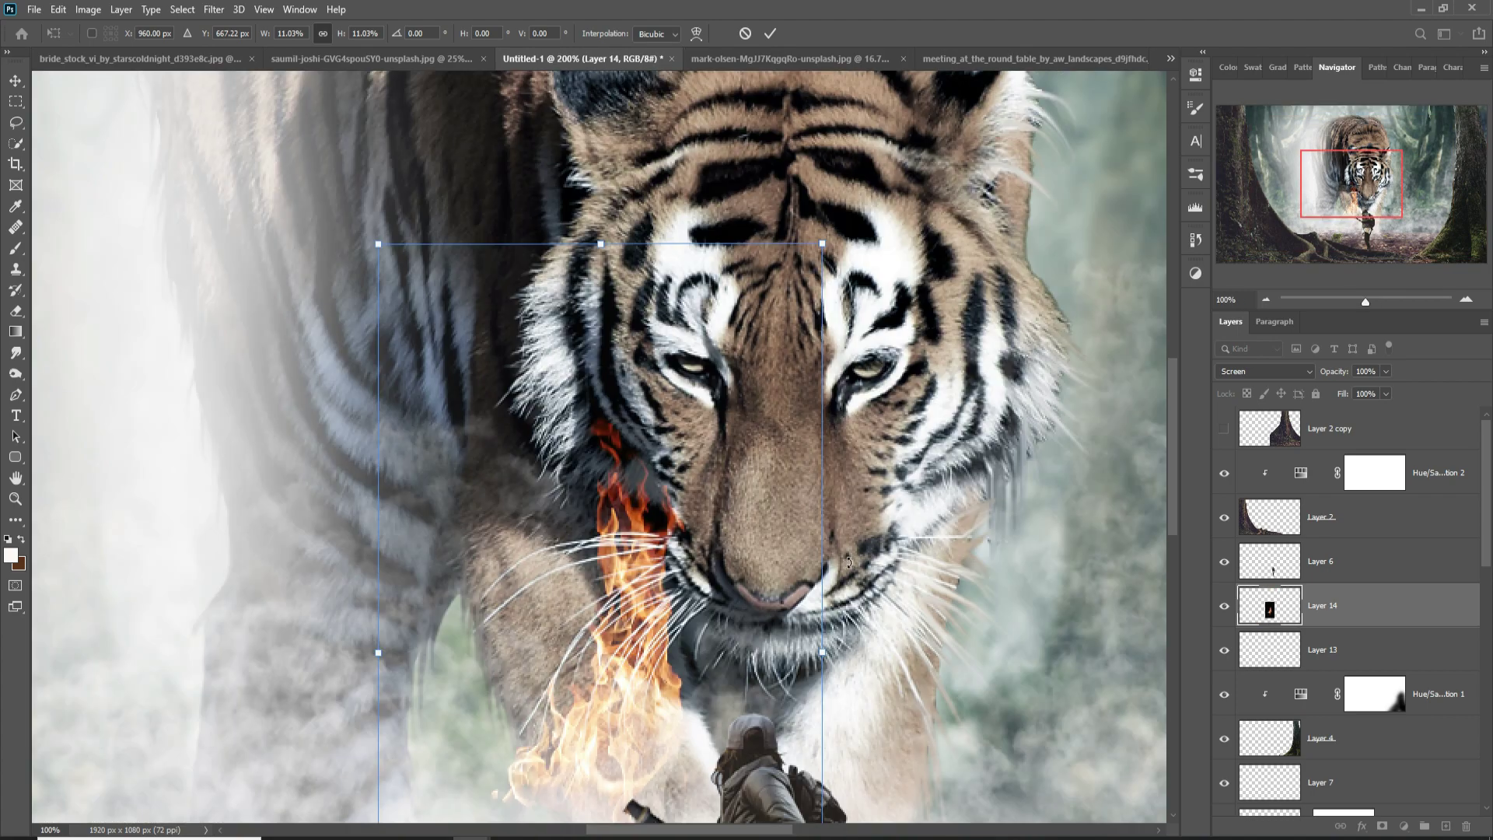
pyautogui.hotkey('ctrl', '-')
pyautogui.moveTo(711, 345); pyautogui.dragTo(565, 626)
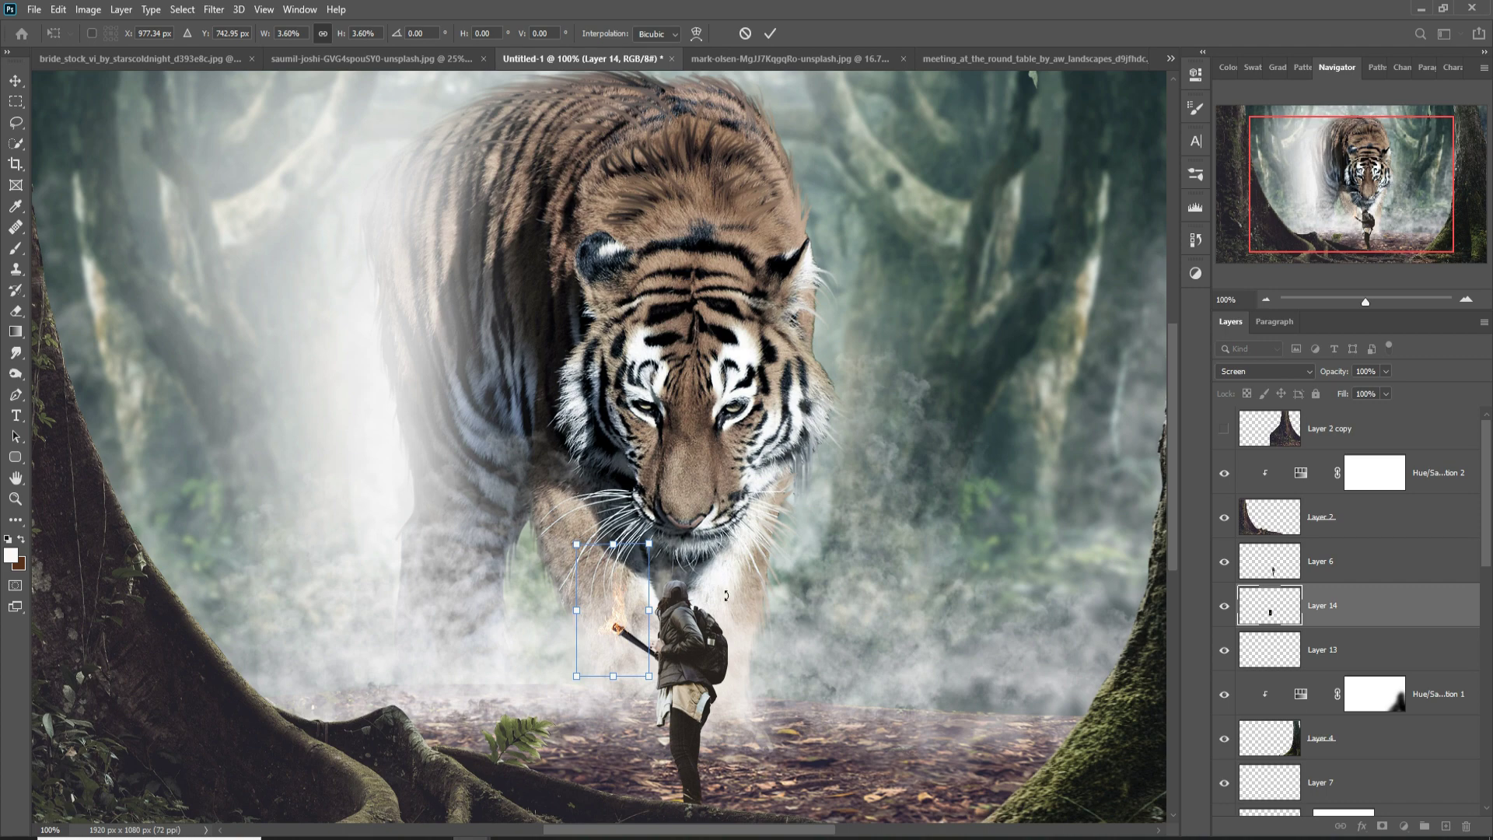
pyautogui.click(769, 34)
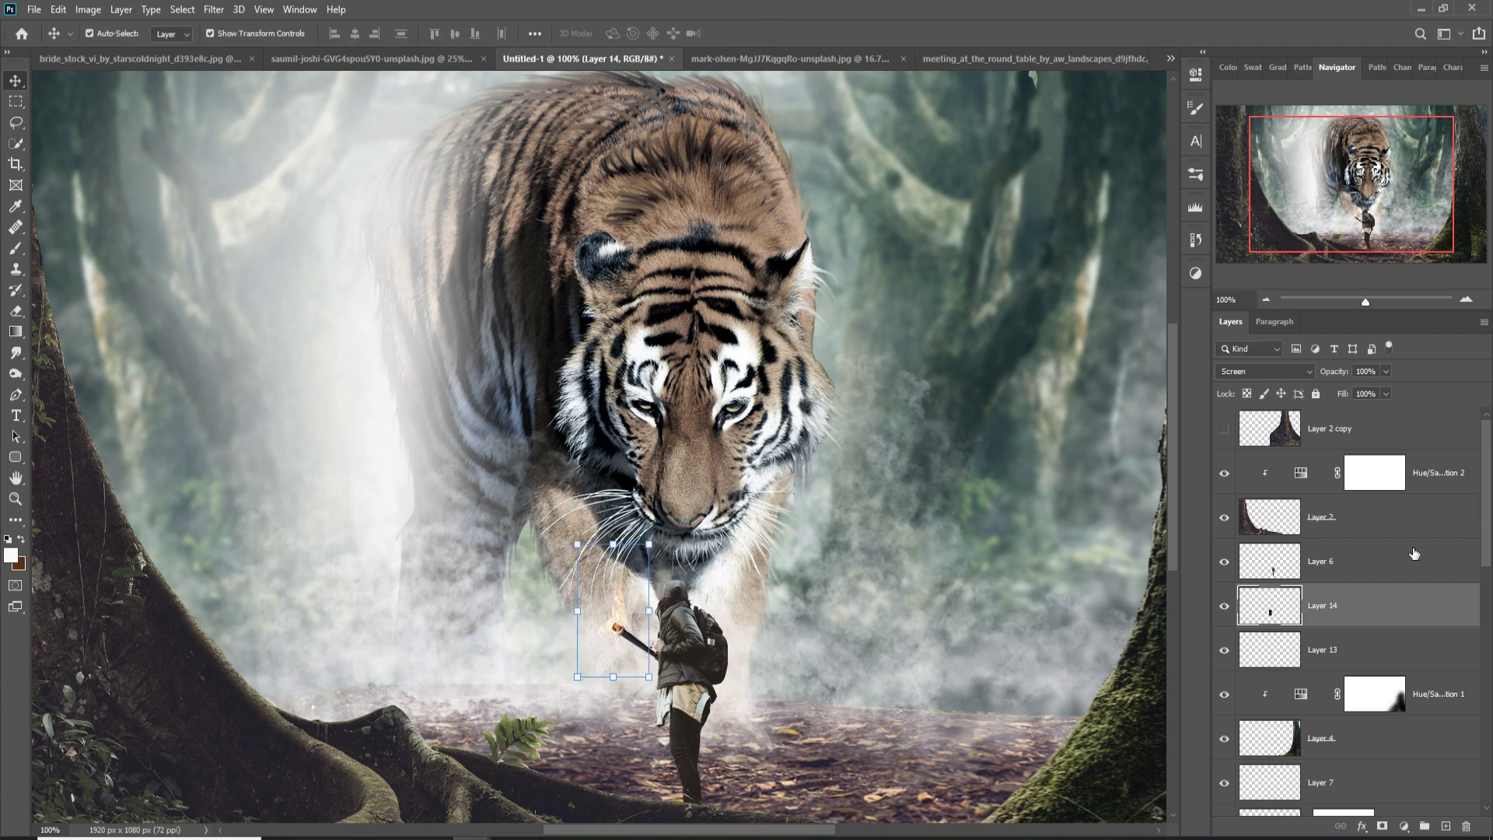
# Step: Duplicate the fire layer and set the copy to Color Dodge to brighten the flame
pyautogui.rightClick(1401, 606)
pyautogui.click(1236, 245)
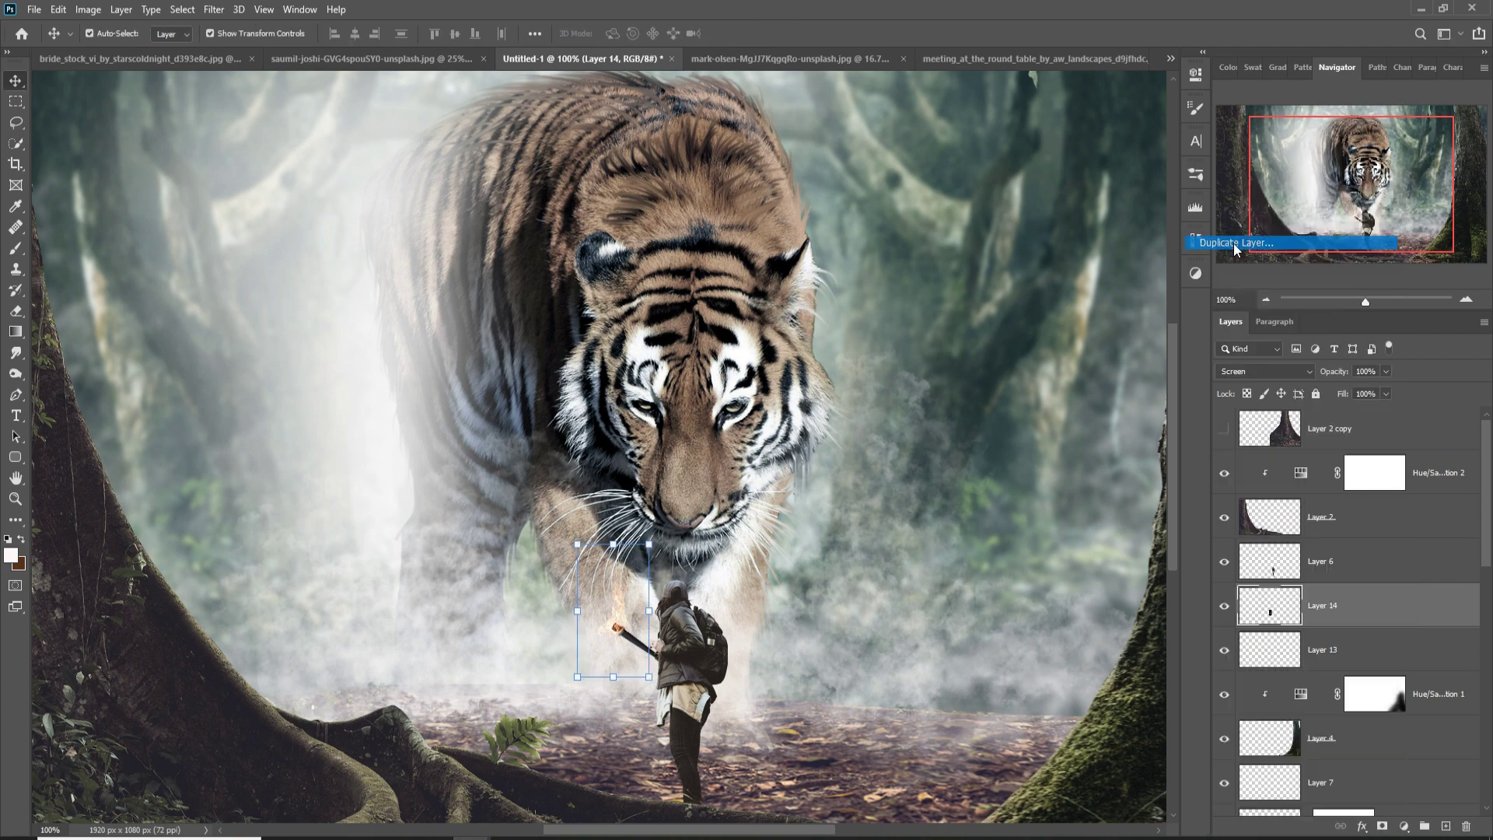
pyautogui.click(868, 245)
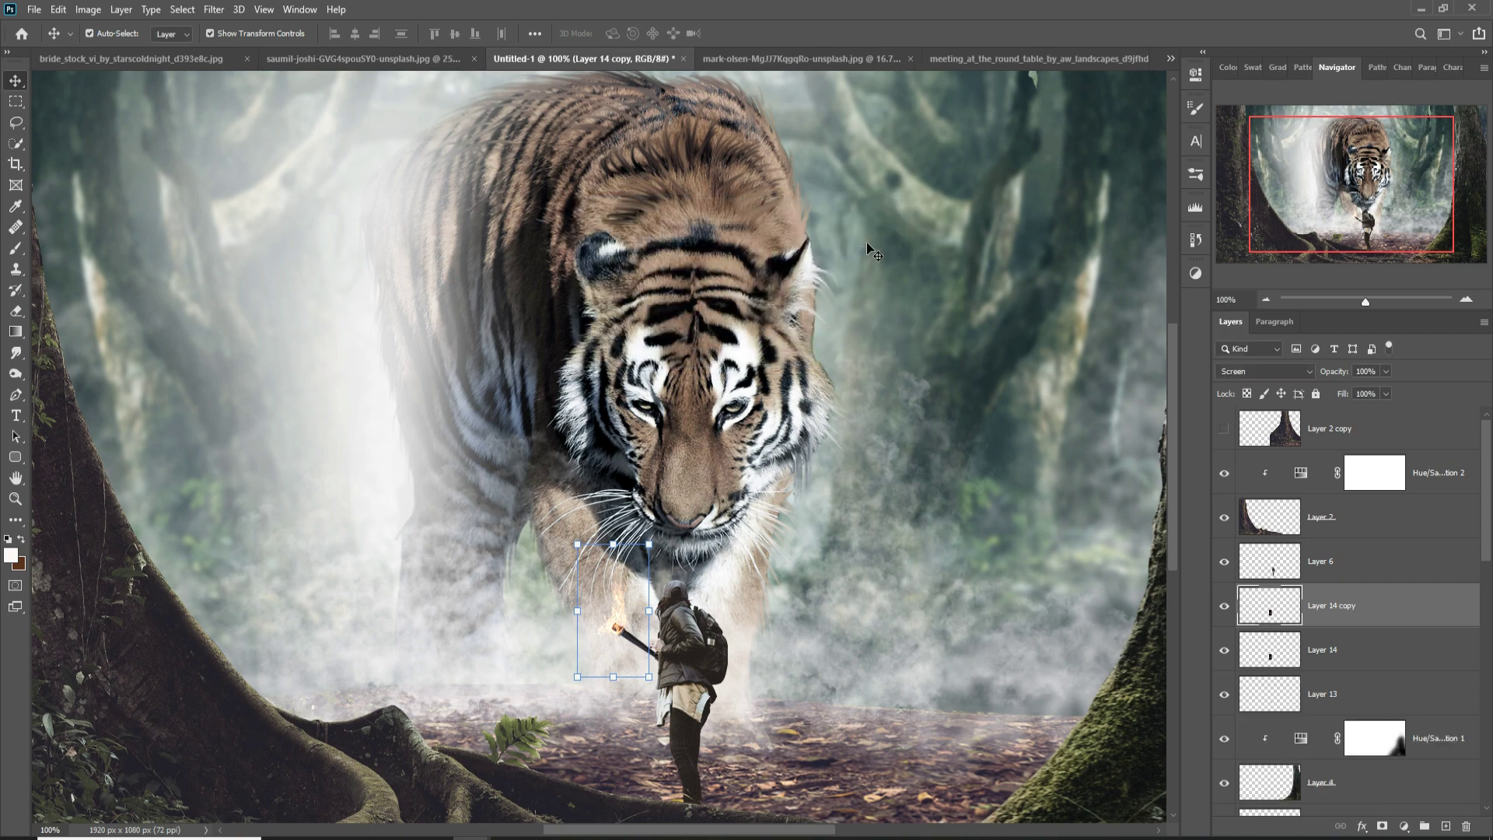
pyautogui.click(1276, 372)
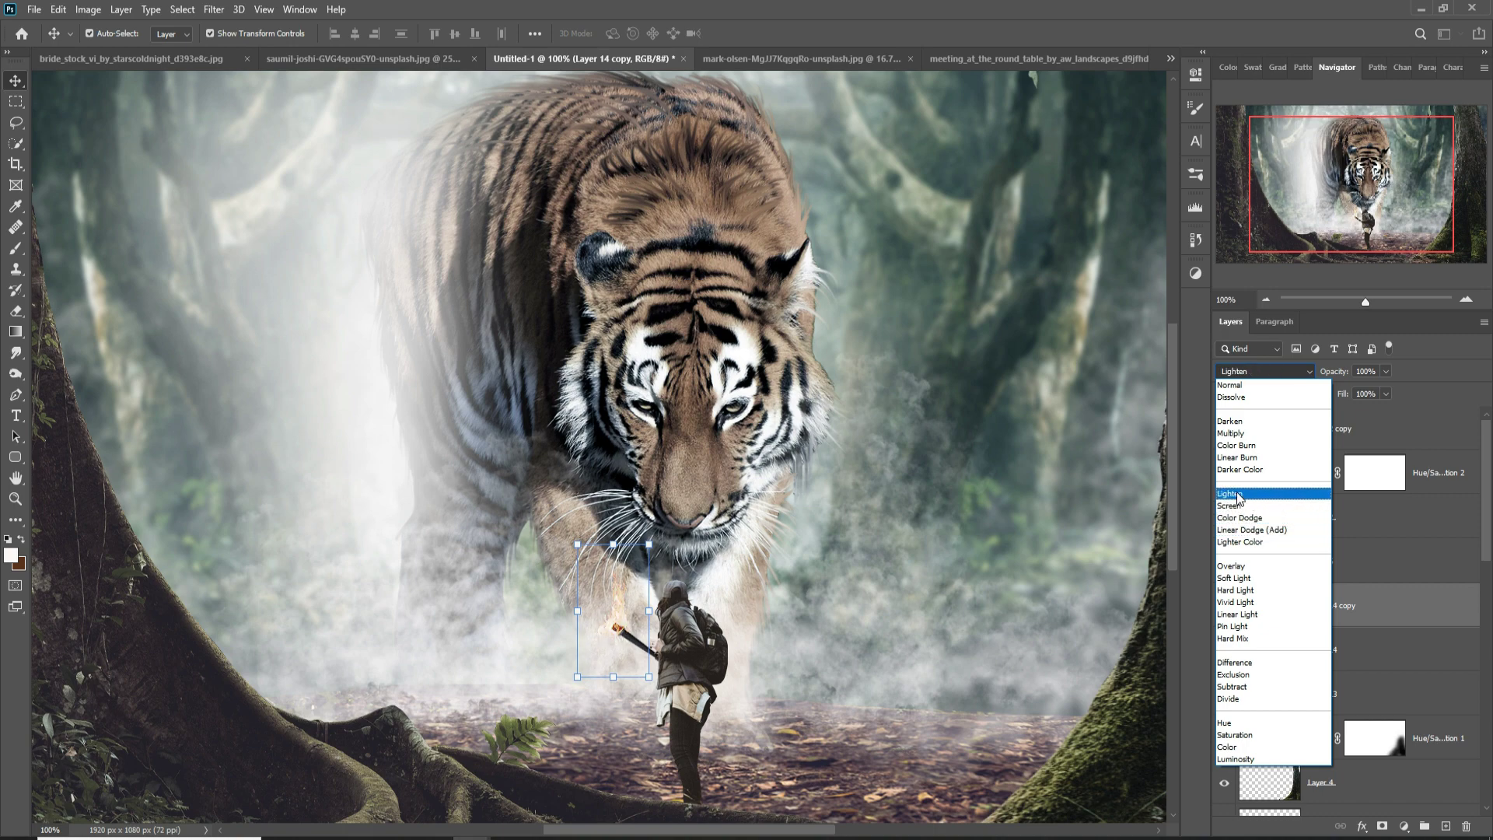
pyautogui.click(1240, 517)
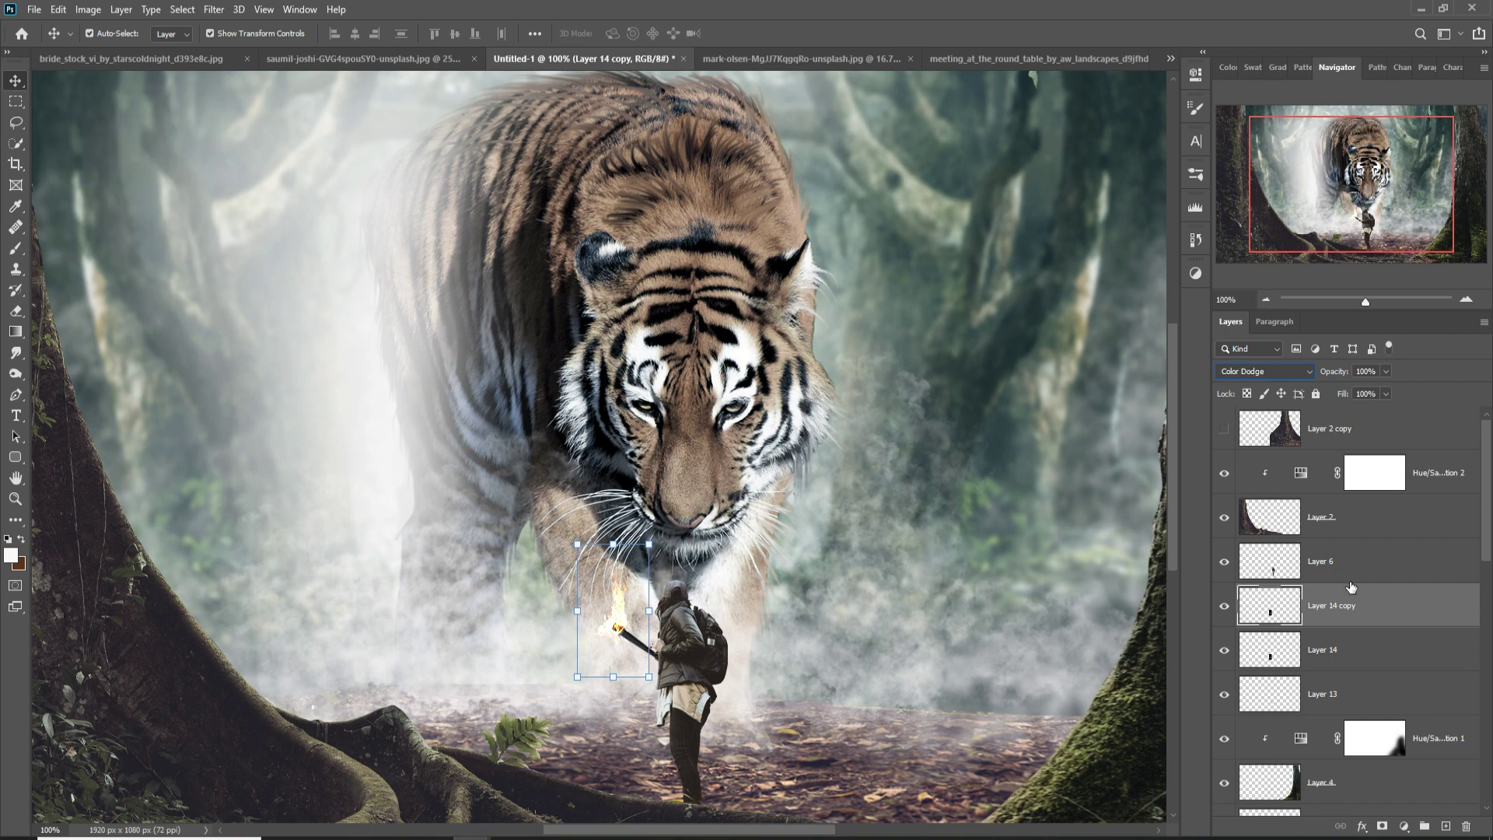
# Step: Try merging the flame layers with Layer 13 in Screen mode, then undo the merge
pyautogui.keyDown('shift'); pyautogui.click(1362, 702); pyautogui.keyUp('shift')
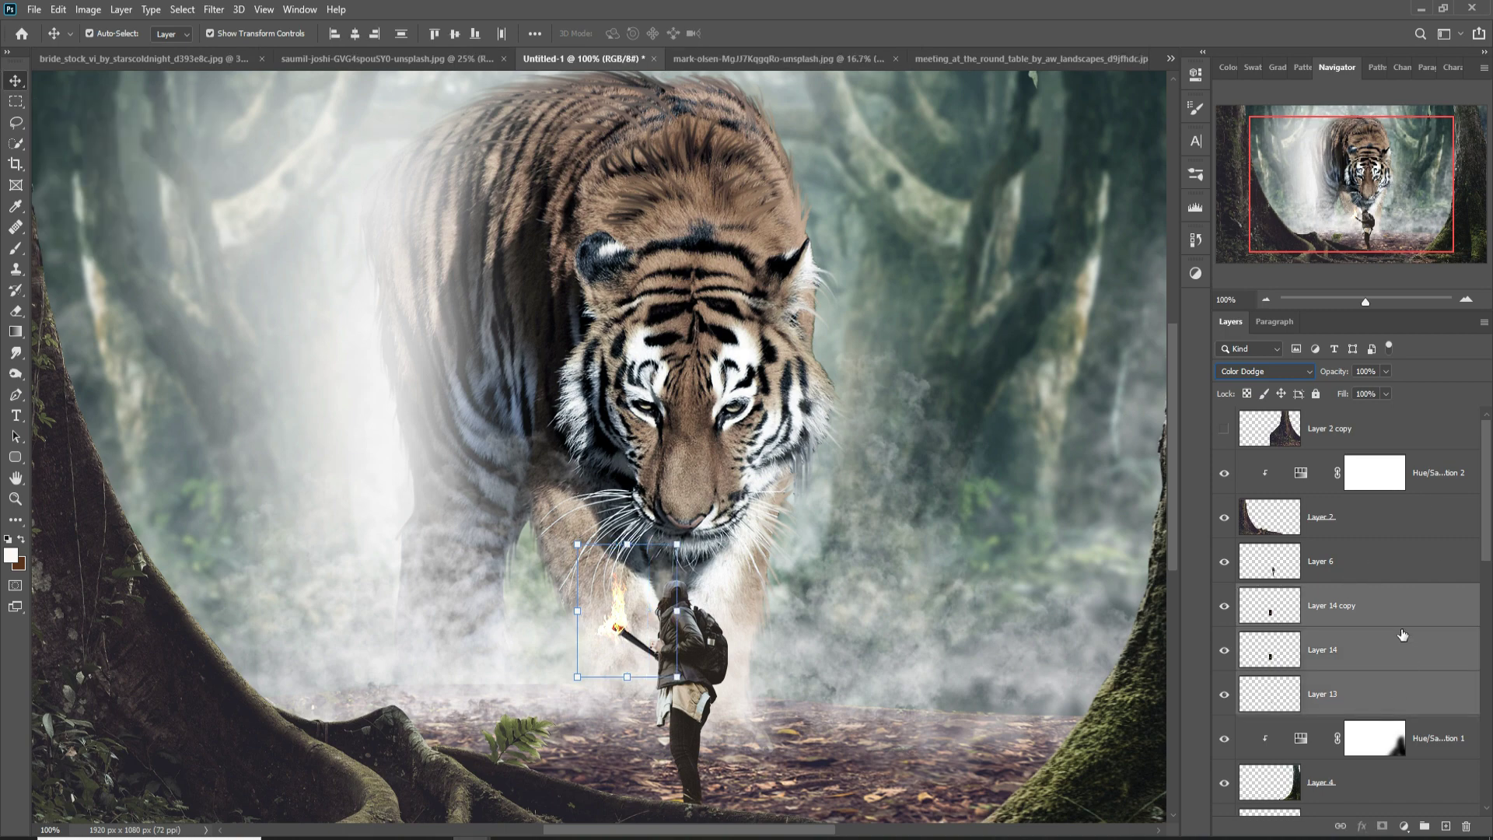
pyautogui.rightClick(1393, 608)
pyautogui.click(1228, 635)
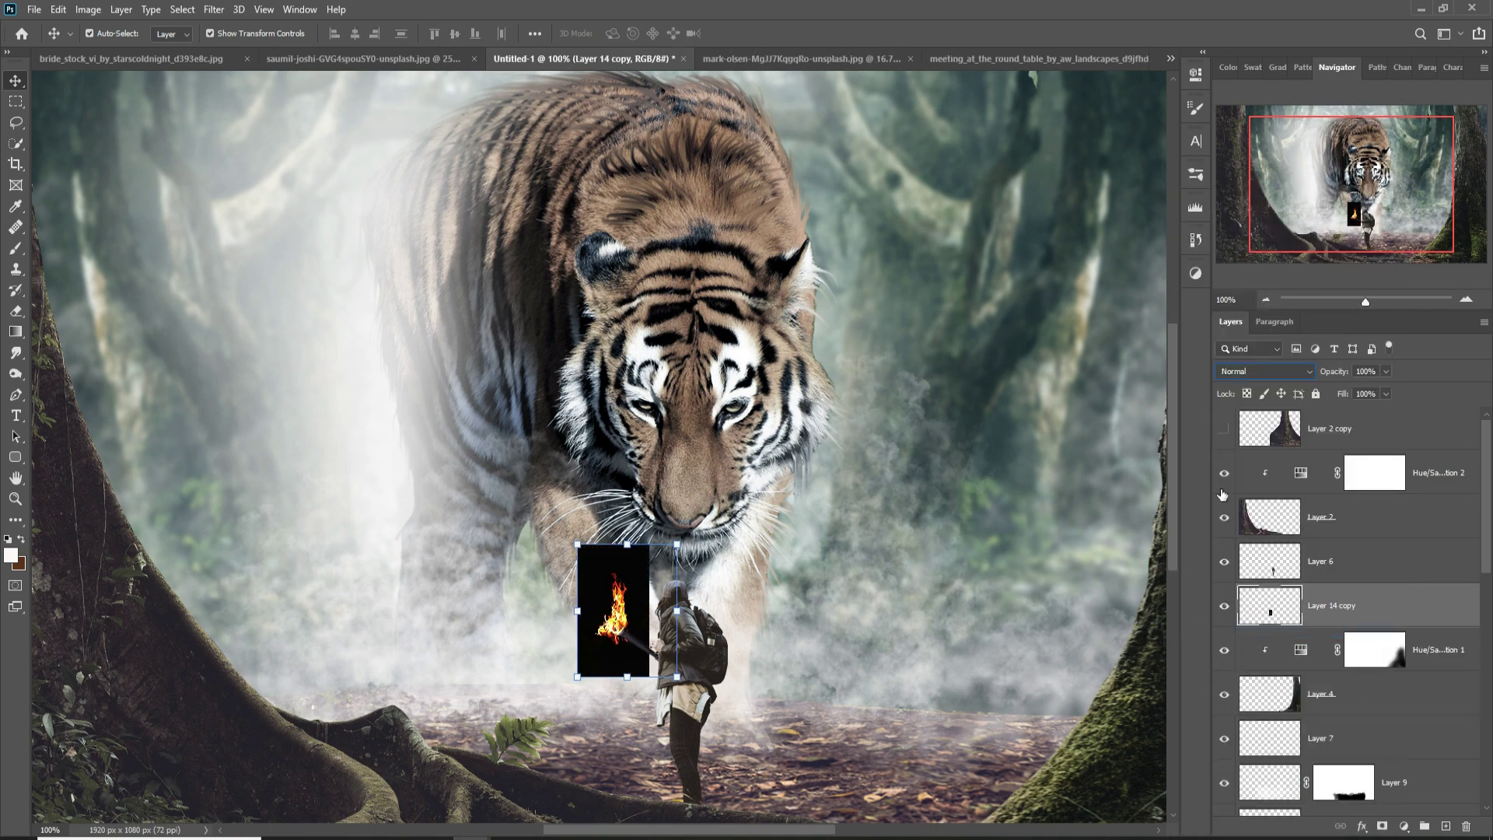
pyautogui.click(1281, 375)
pyautogui.click(1249, 504)
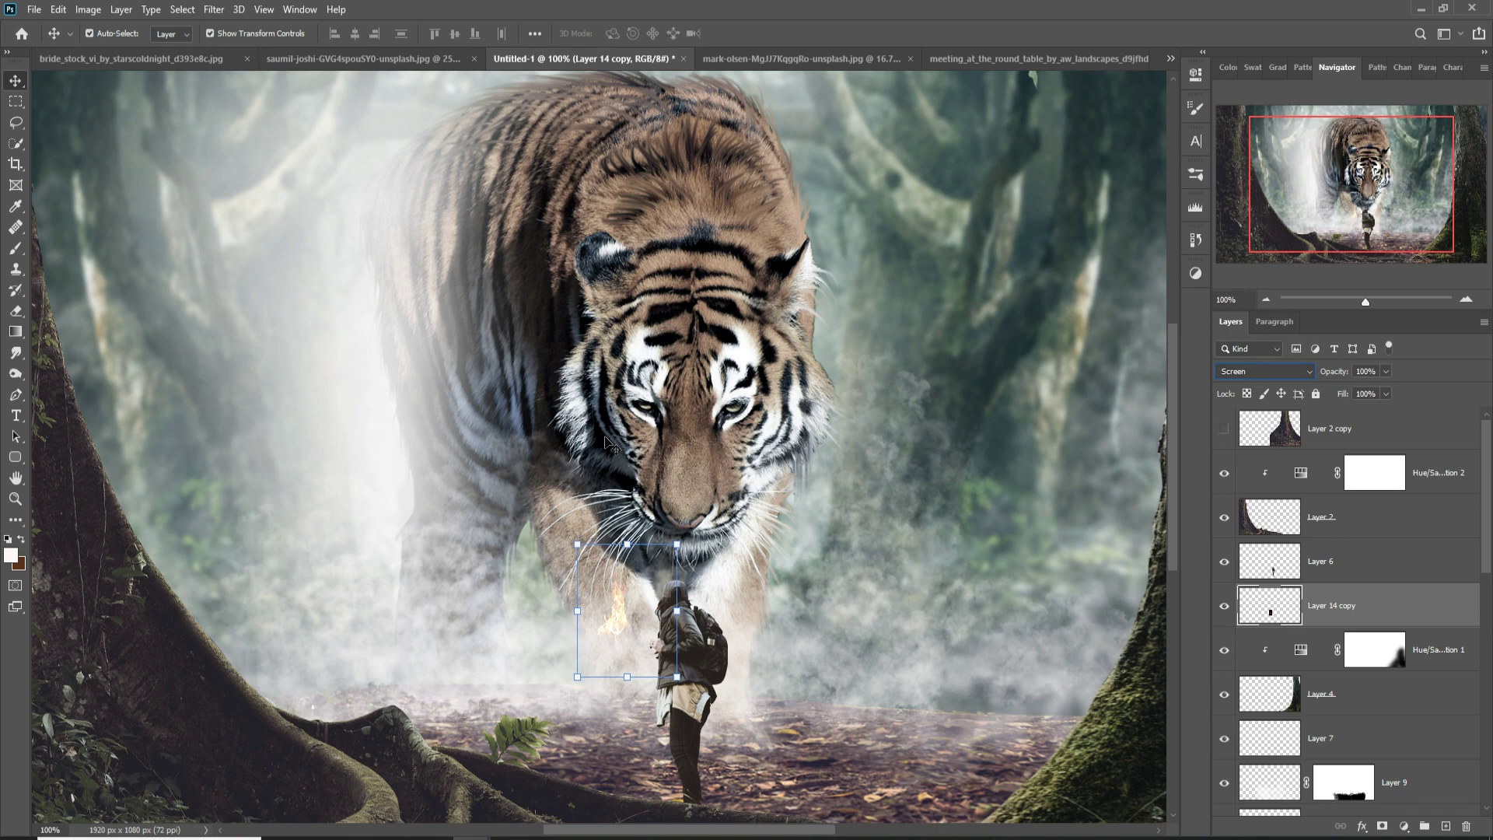
pyautogui.hotkey('ctrl', 'z')
pyautogui.hotkey('ctrl', 'z')
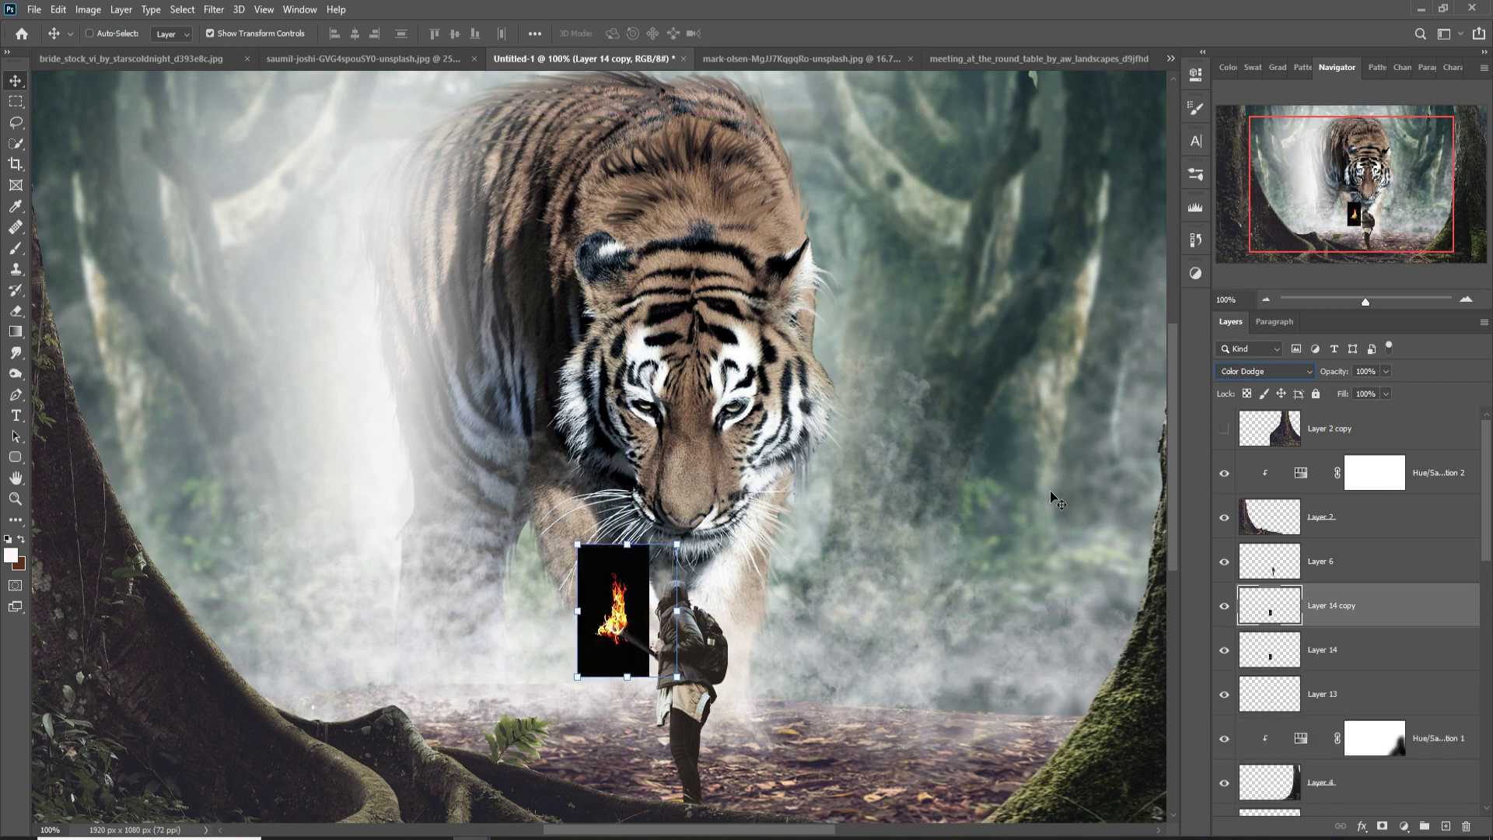
pyautogui.press('ctrl')
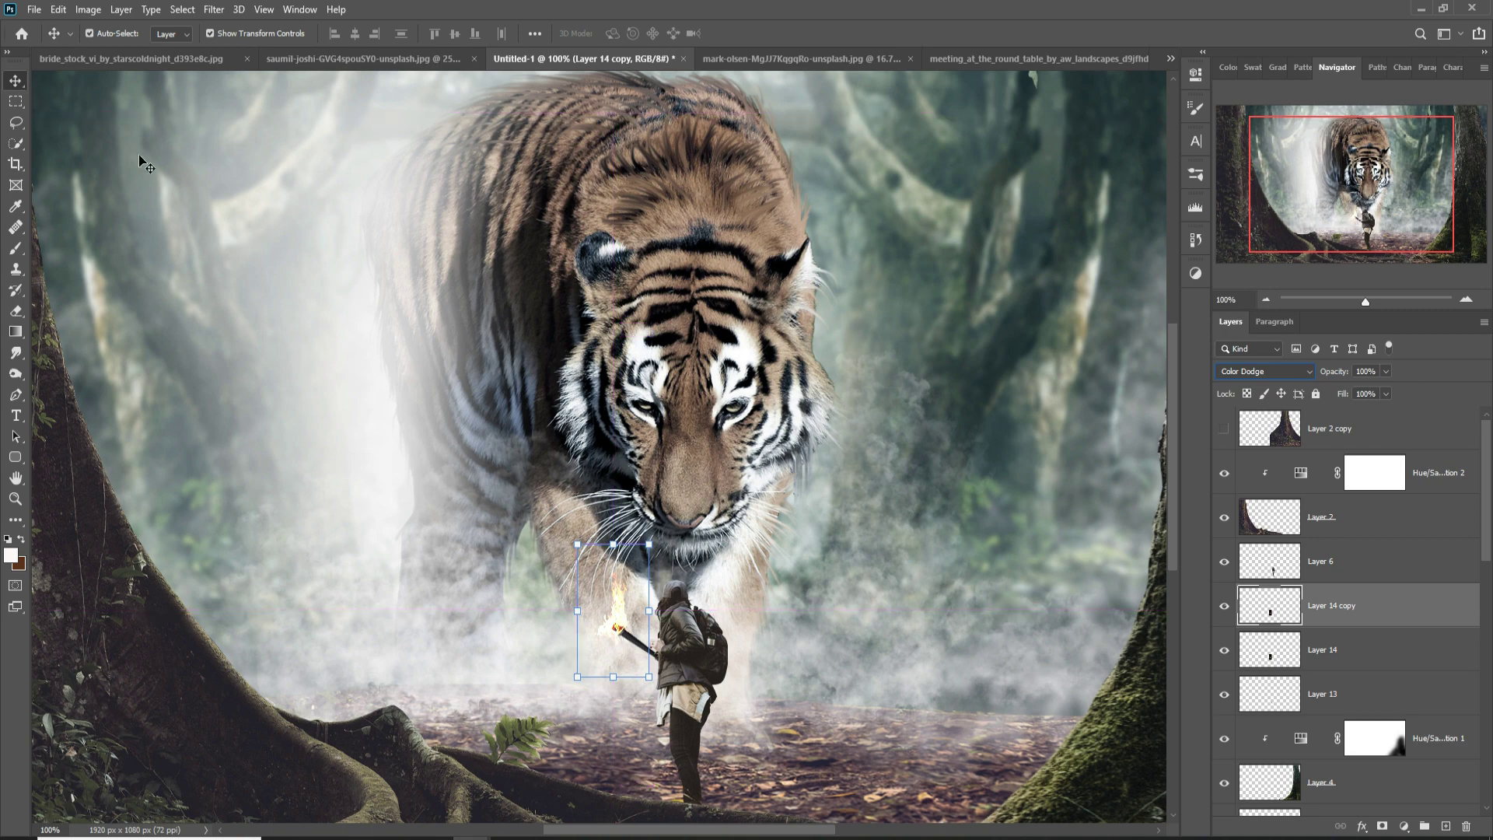
# Step: Fit the whole composition on screen and select the Layer 2 copy layer
pyautogui.hotkey('ctrl', '+')
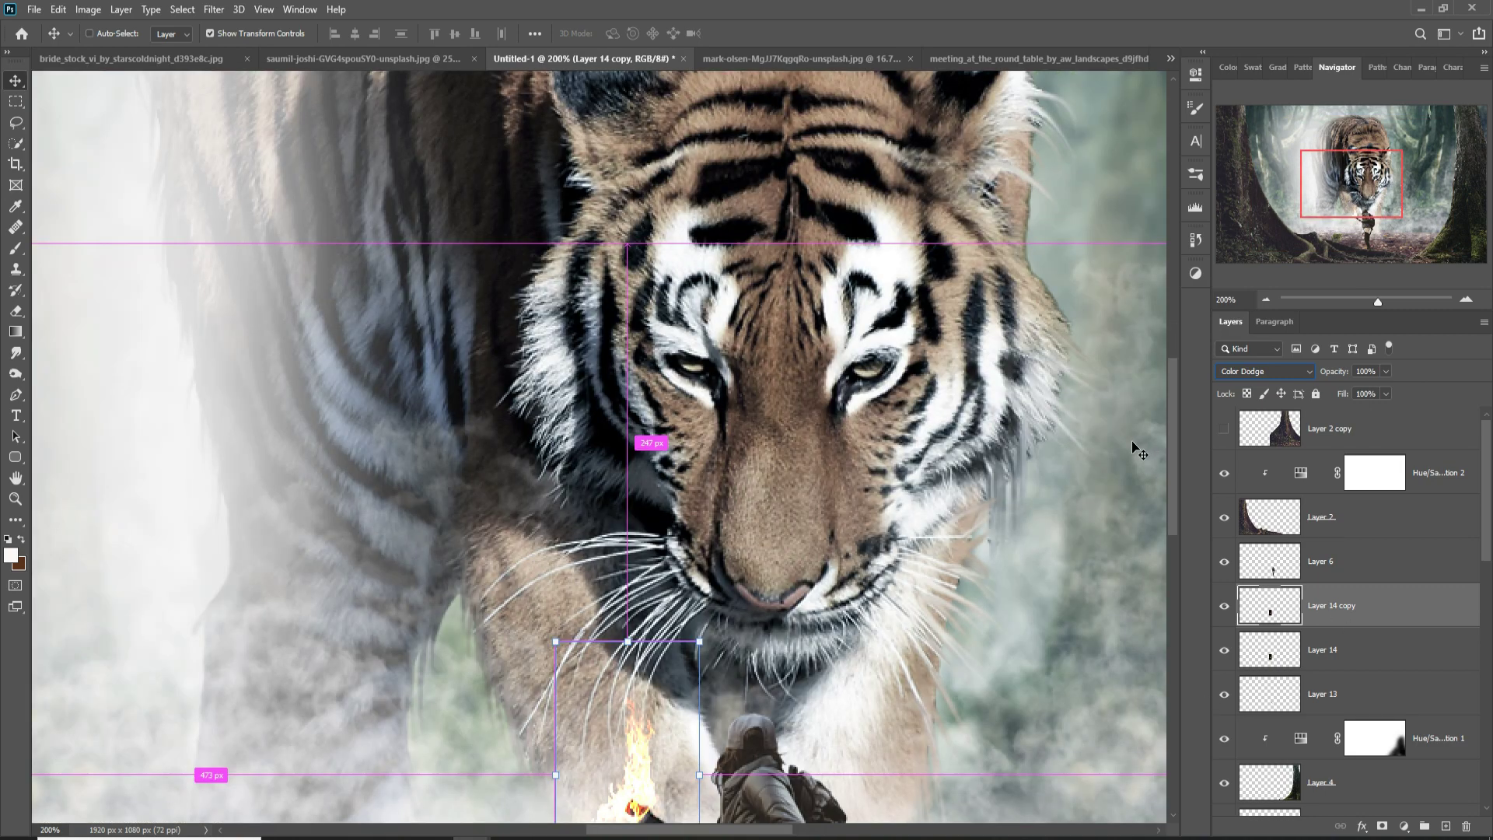
pyautogui.hotkey('ctrl', '0')
pyautogui.press('ctrl')
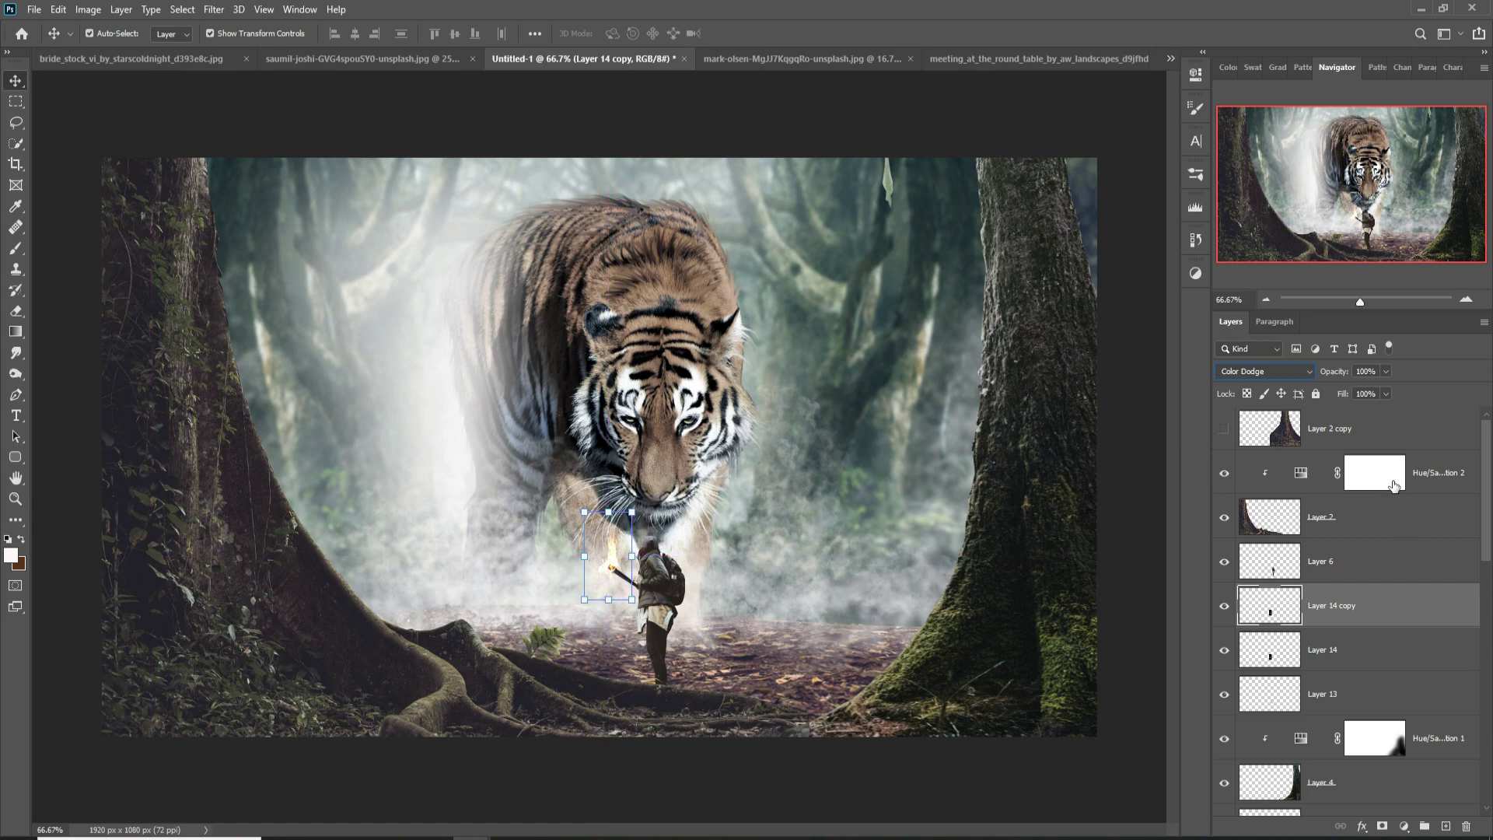
pyautogui.click(1374, 430)
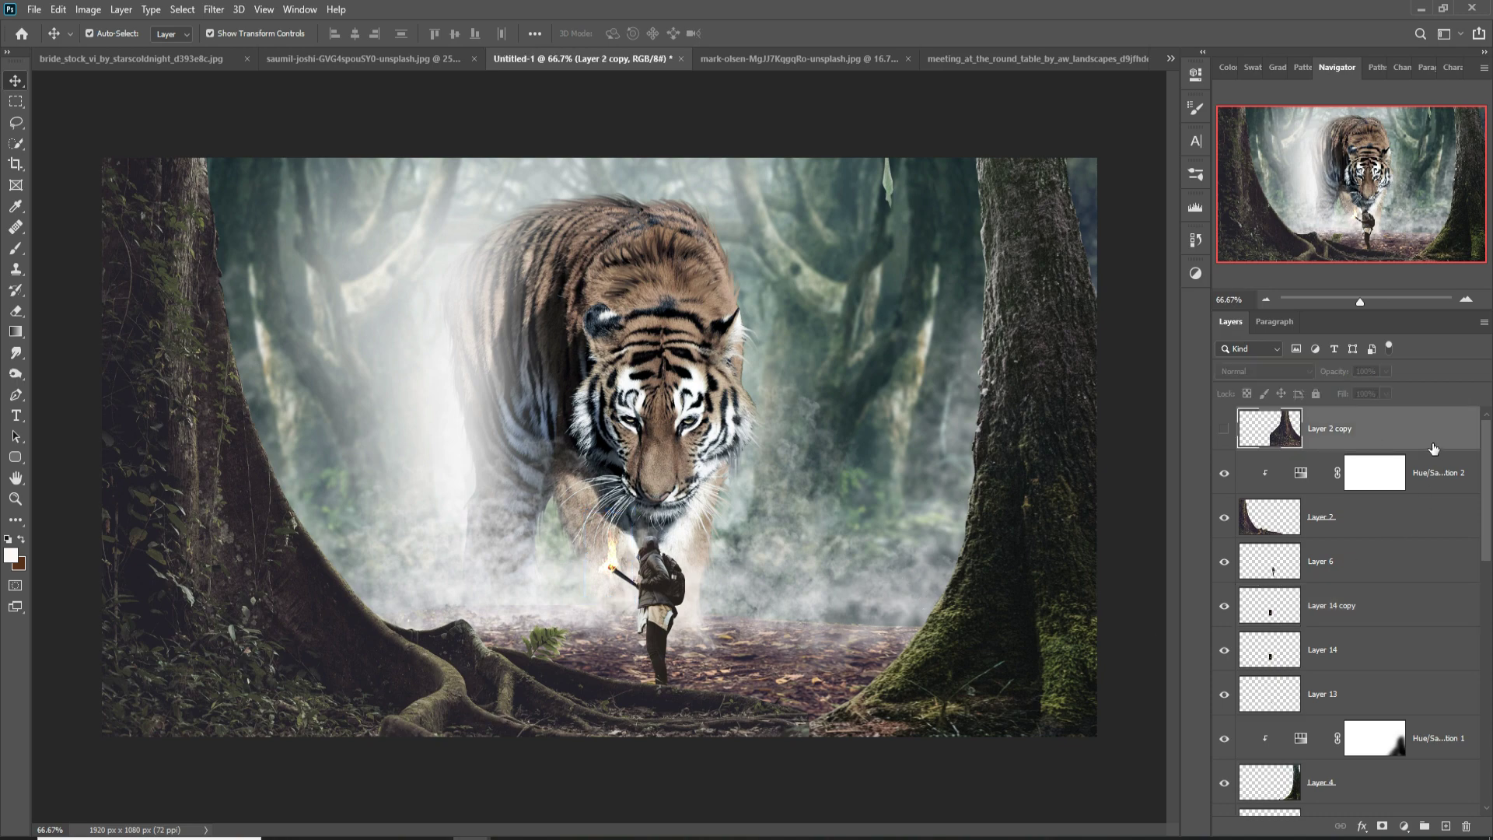
# Step: Try an Exposure adjustment above the tiger's adjustments, then delete it
pyautogui.click(1424, 826)
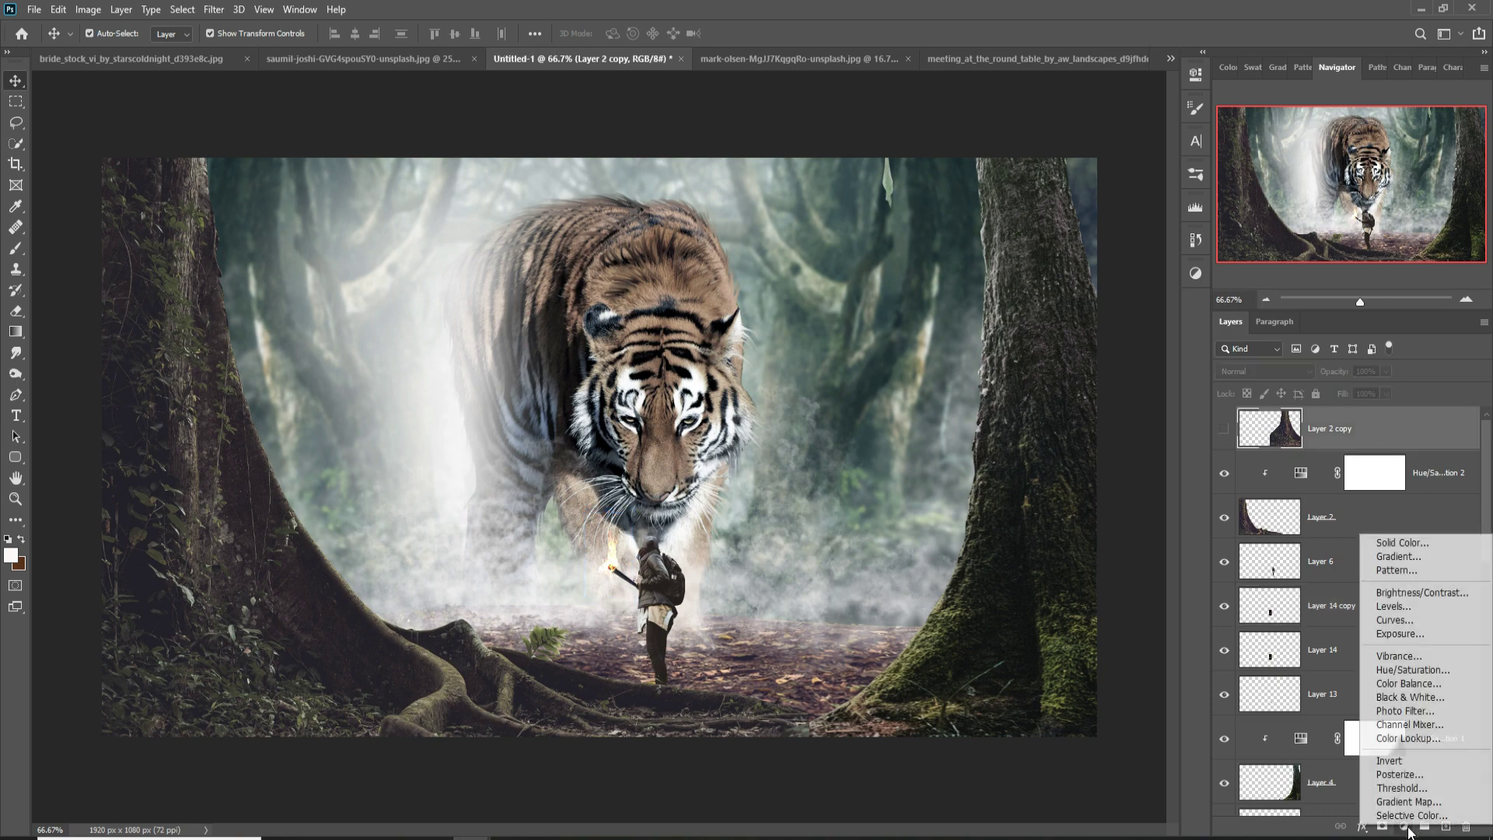
pyautogui.click(1409, 621)
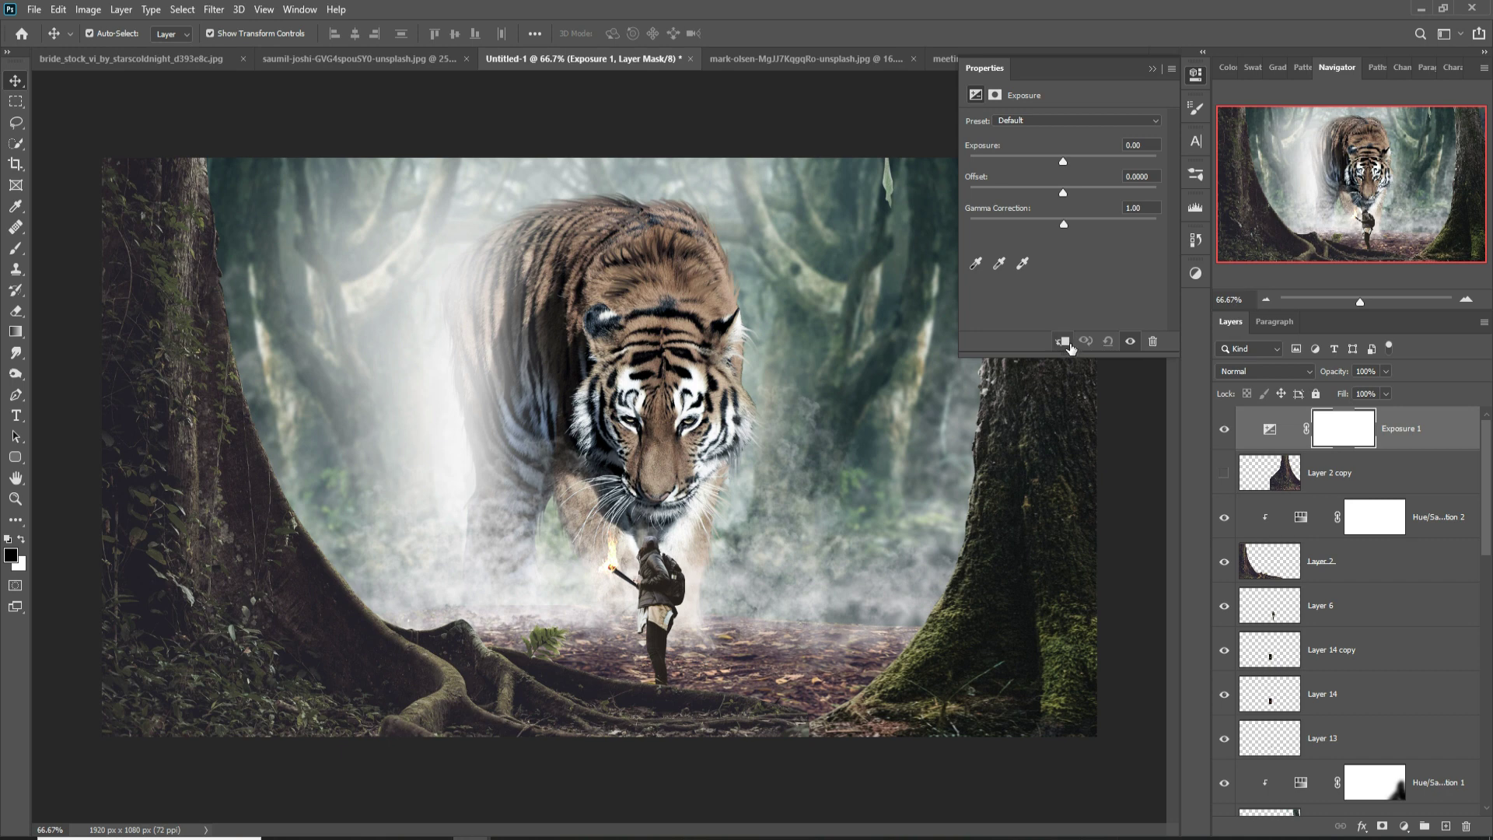
pyautogui.click(1151, 69)
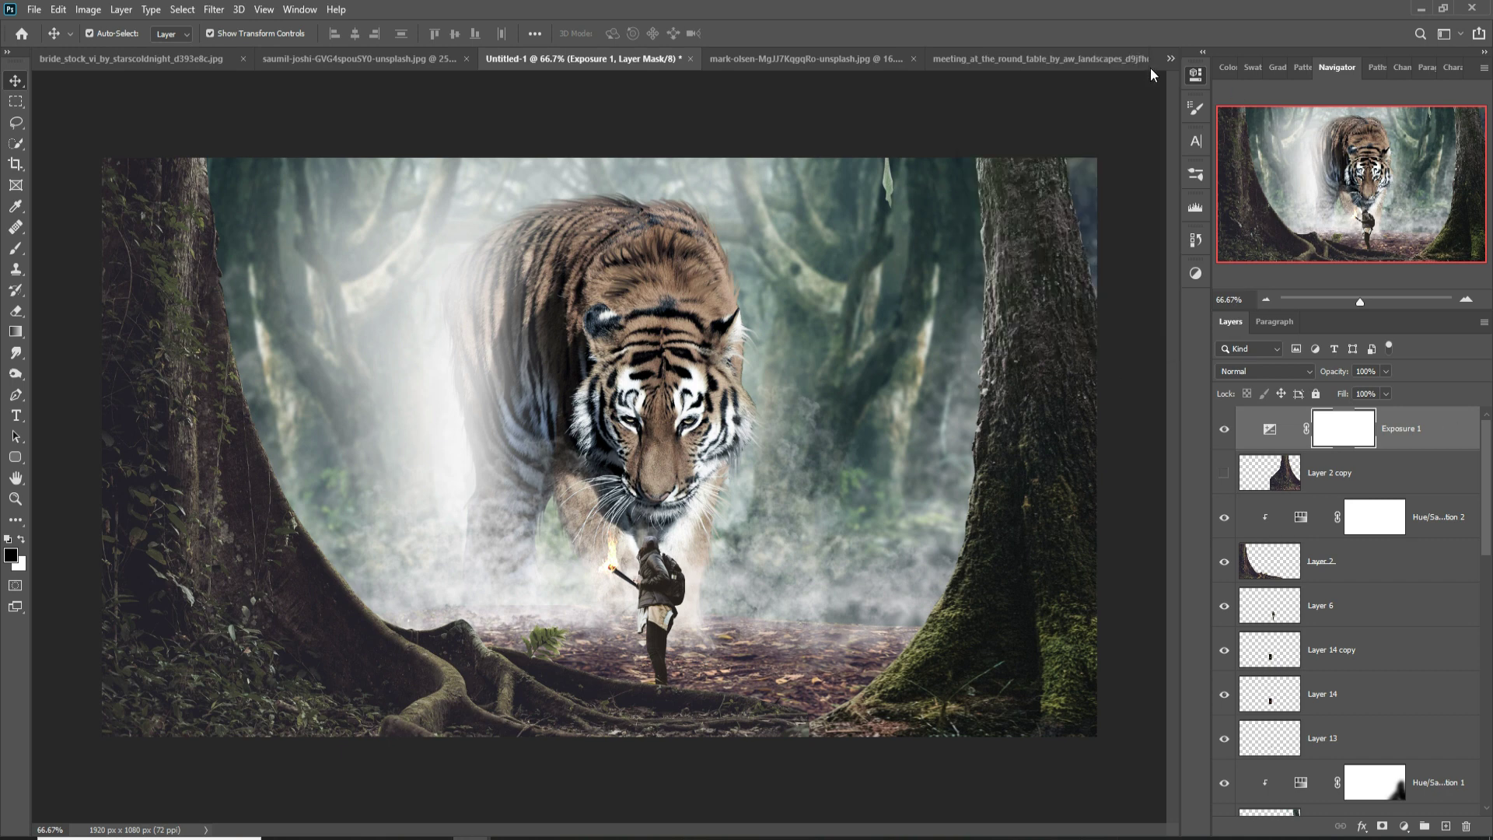
pyautogui.press('Delete')
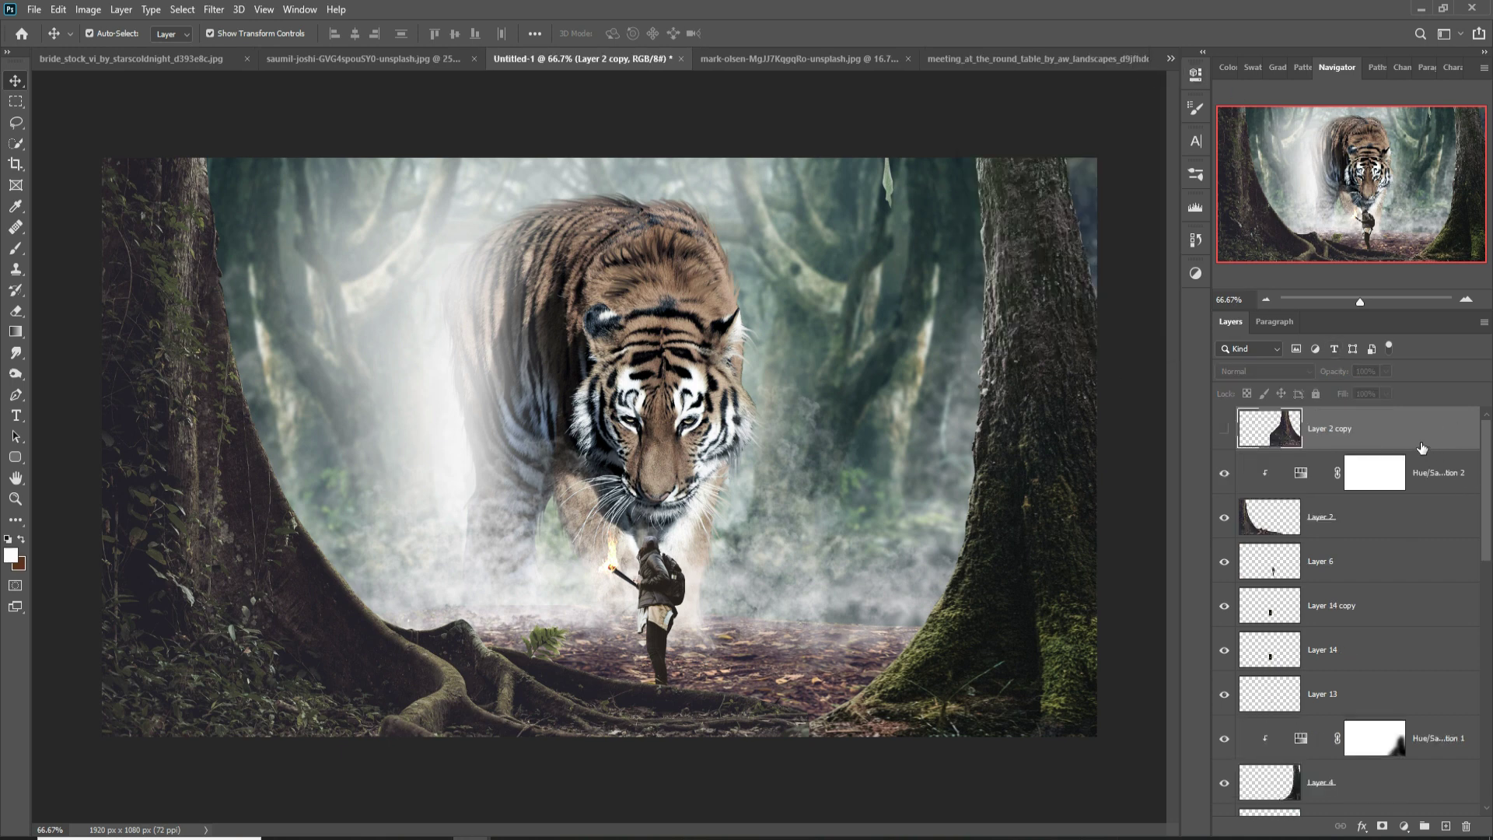
pyautogui.scroll(-3, 1421, 448)
pyautogui.scroll(-2, 1411, 455)
pyautogui.scroll(-3, 1404, 461)
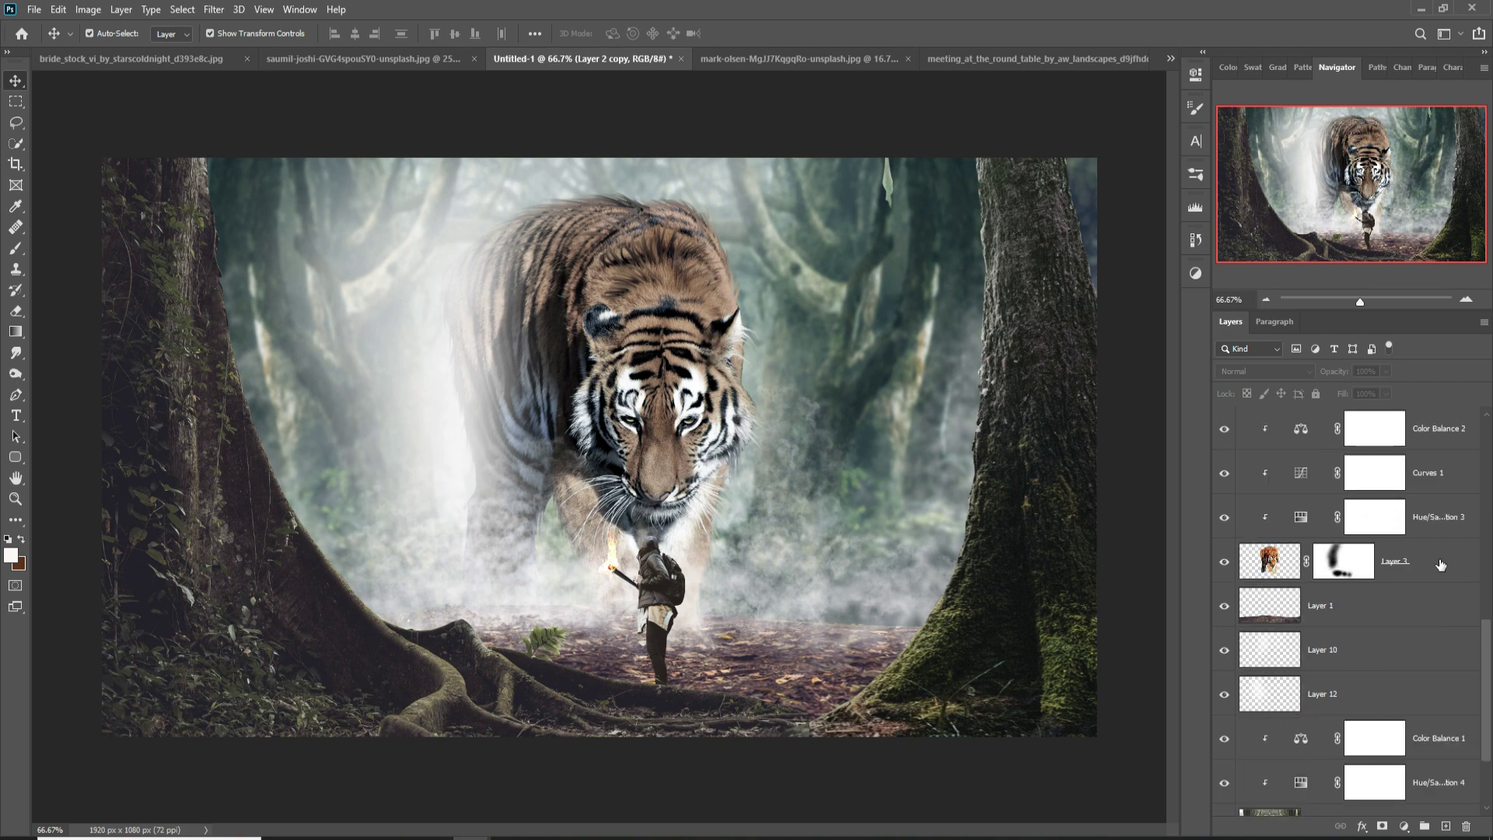
pyautogui.hotkey('ctrl', 'z')
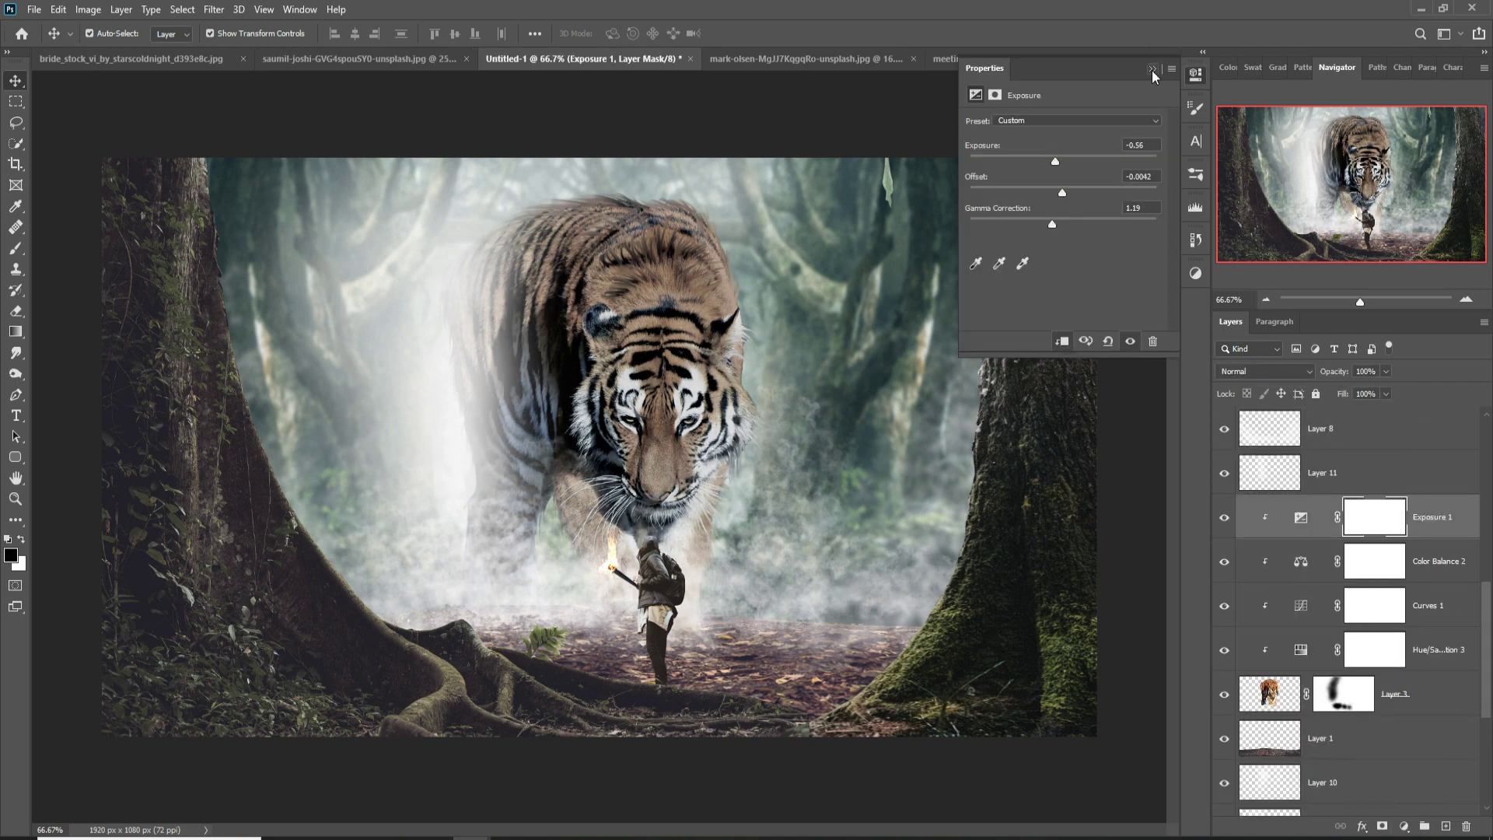
pyautogui.click(1151, 69)
pyautogui.press('Delete')
# Step: Add a Curves adjustment clipped to the tiger and nudge its curve points slightly
pyautogui.click(1403, 825)
pyautogui.click(1418, 644)
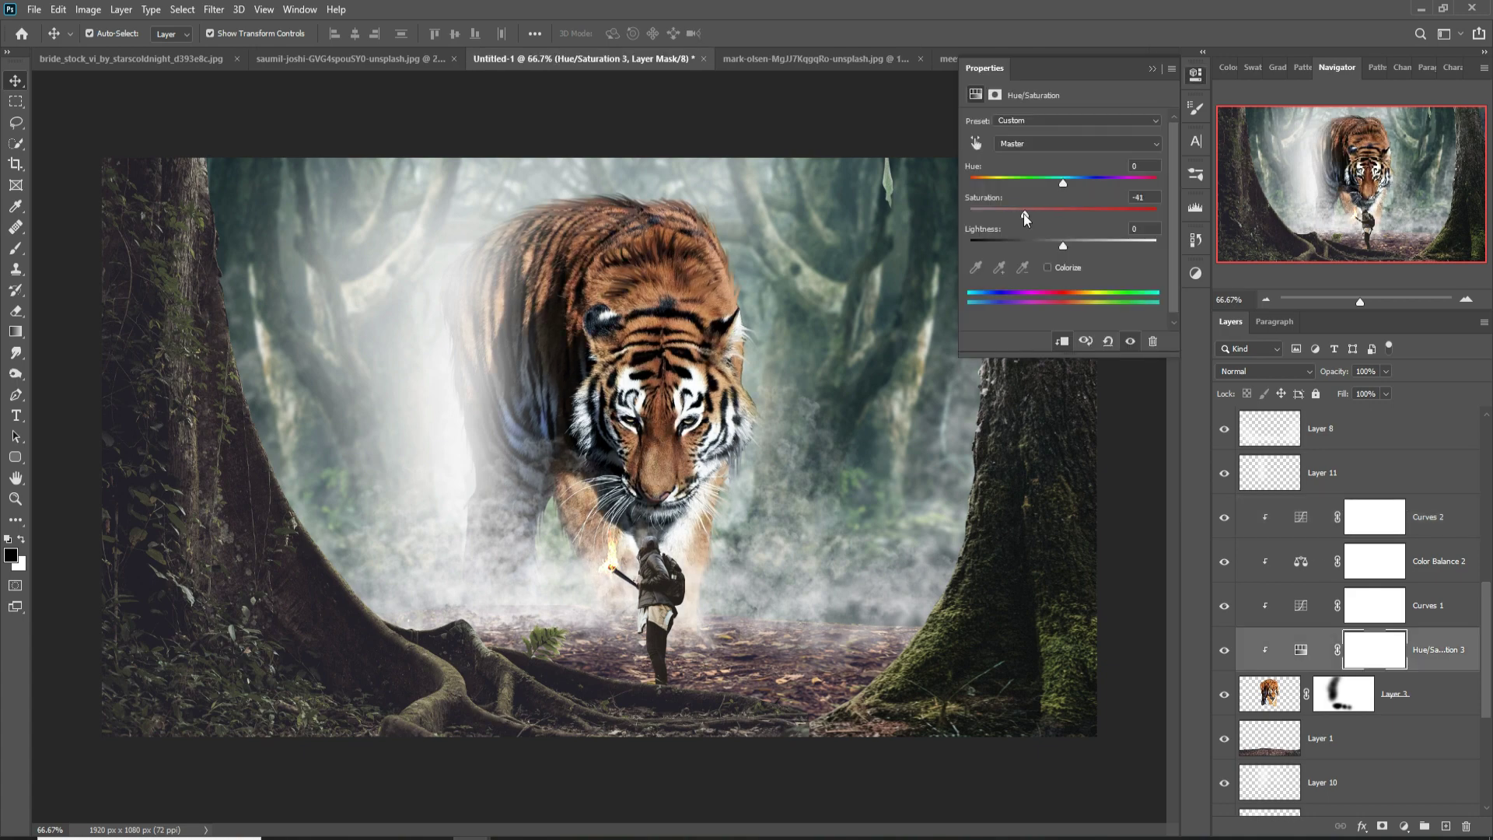
pyautogui.moveTo(1025, 218); pyautogui.dragTo(1022, 217)
pyautogui.moveTo(1062, 183)
pyautogui.mouseDown()
pyautogui.moveTo(1112, 183)
pyautogui.moveTo(1061, 183)
pyautogui.mouseUp()
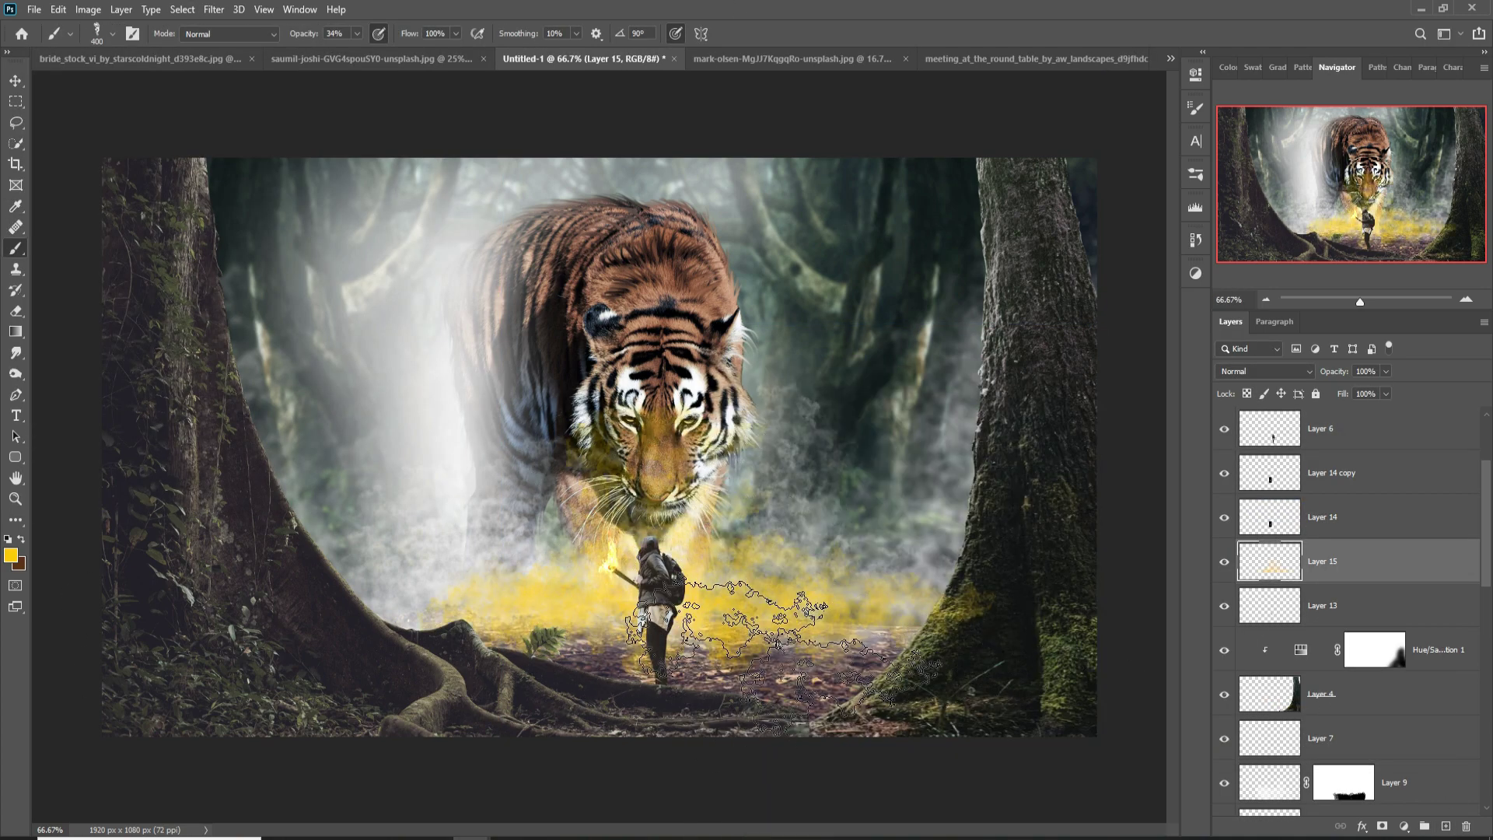
# Step: Paint across Layer 15's mask to hide part of the yellow smoke
pyautogui.moveTo(633, 567); pyautogui.dragTo(1066, 650)
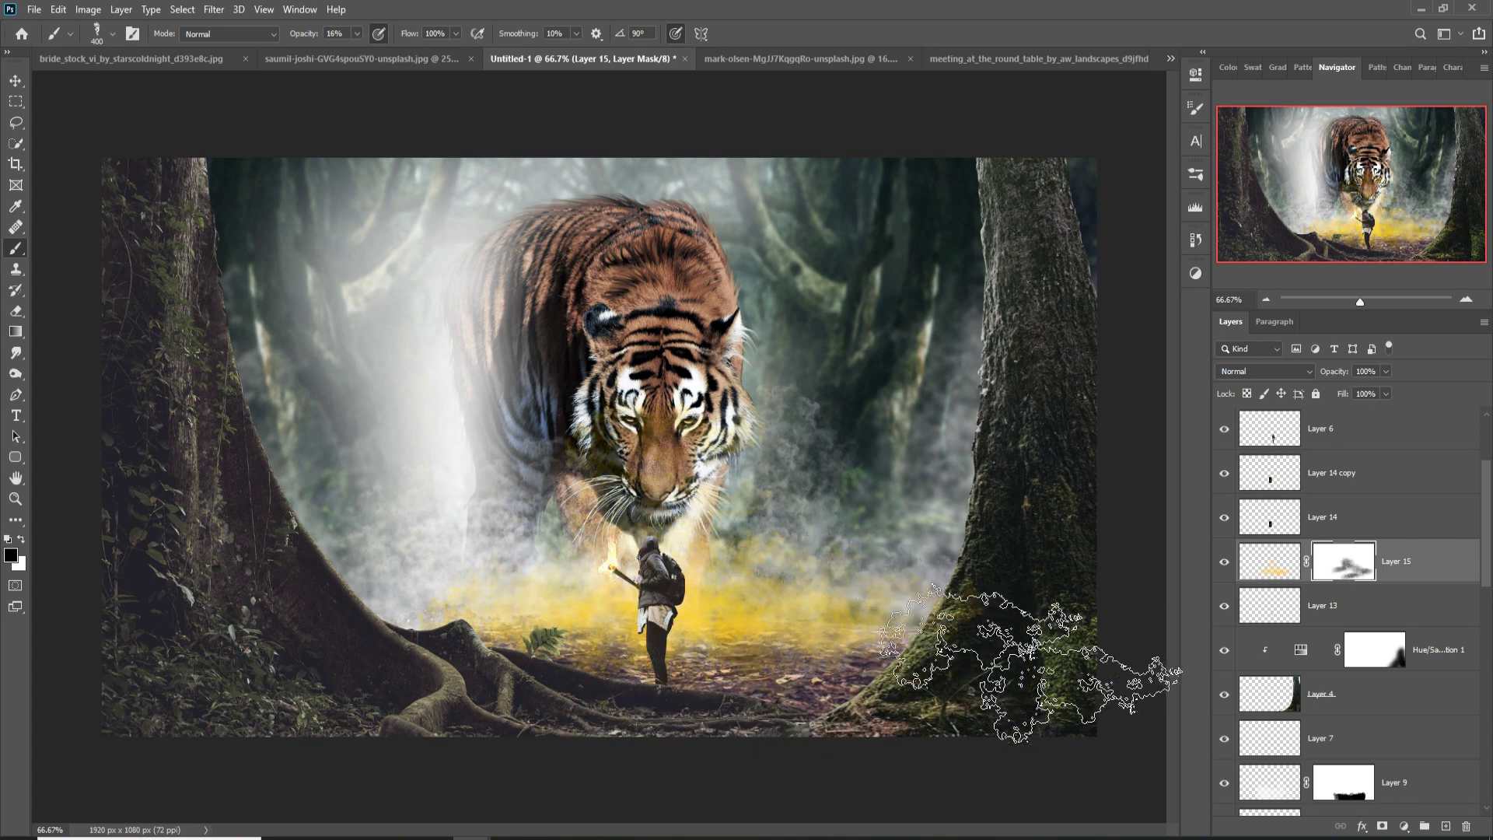
pyautogui.press('v')
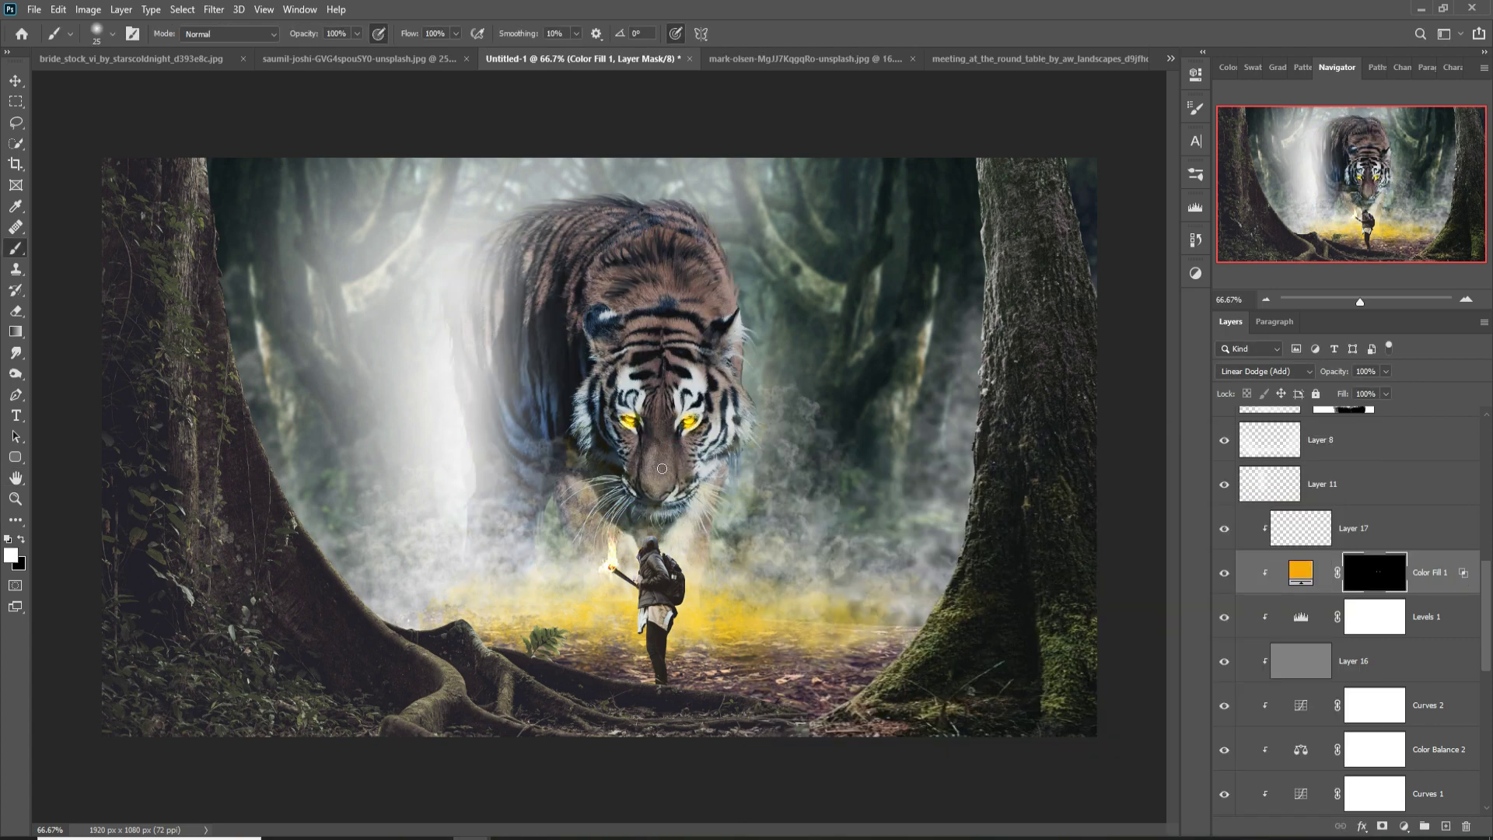
# Step: Paint the yellow glow onto the tiger's eyes, nose and muzzle
pyautogui.moveTo(709, 440); pyautogui.dragTo(626, 424)
pyautogui.press('[')
pyautogui.moveTo(622, 486)
pyautogui.mouseDown()
pyautogui.moveTo(688, 505)
pyautogui.moveTo(645, 475)
pyautogui.mouseUp()
pyautogui.hotkey('ctrl', 'z')
# Step: Add a clipped Overlay layer and paint orange over the tiger's head and forehead
pyautogui.hotkey('ctrl', 'shift', 'n')
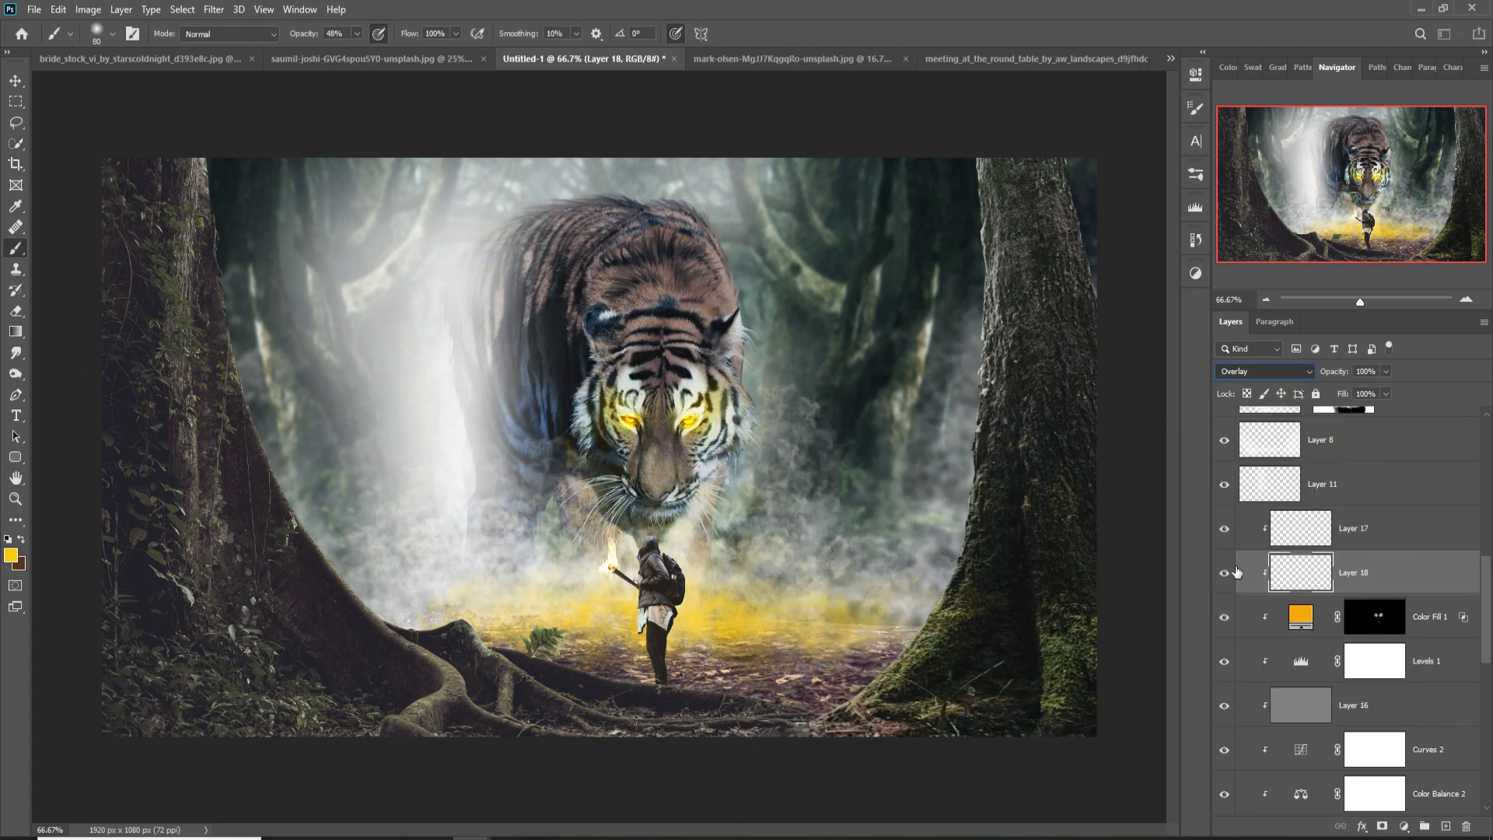
pyautogui.press('[')
pyautogui.press(']')
pyautogui.press(']')
pyautogui.press(']')
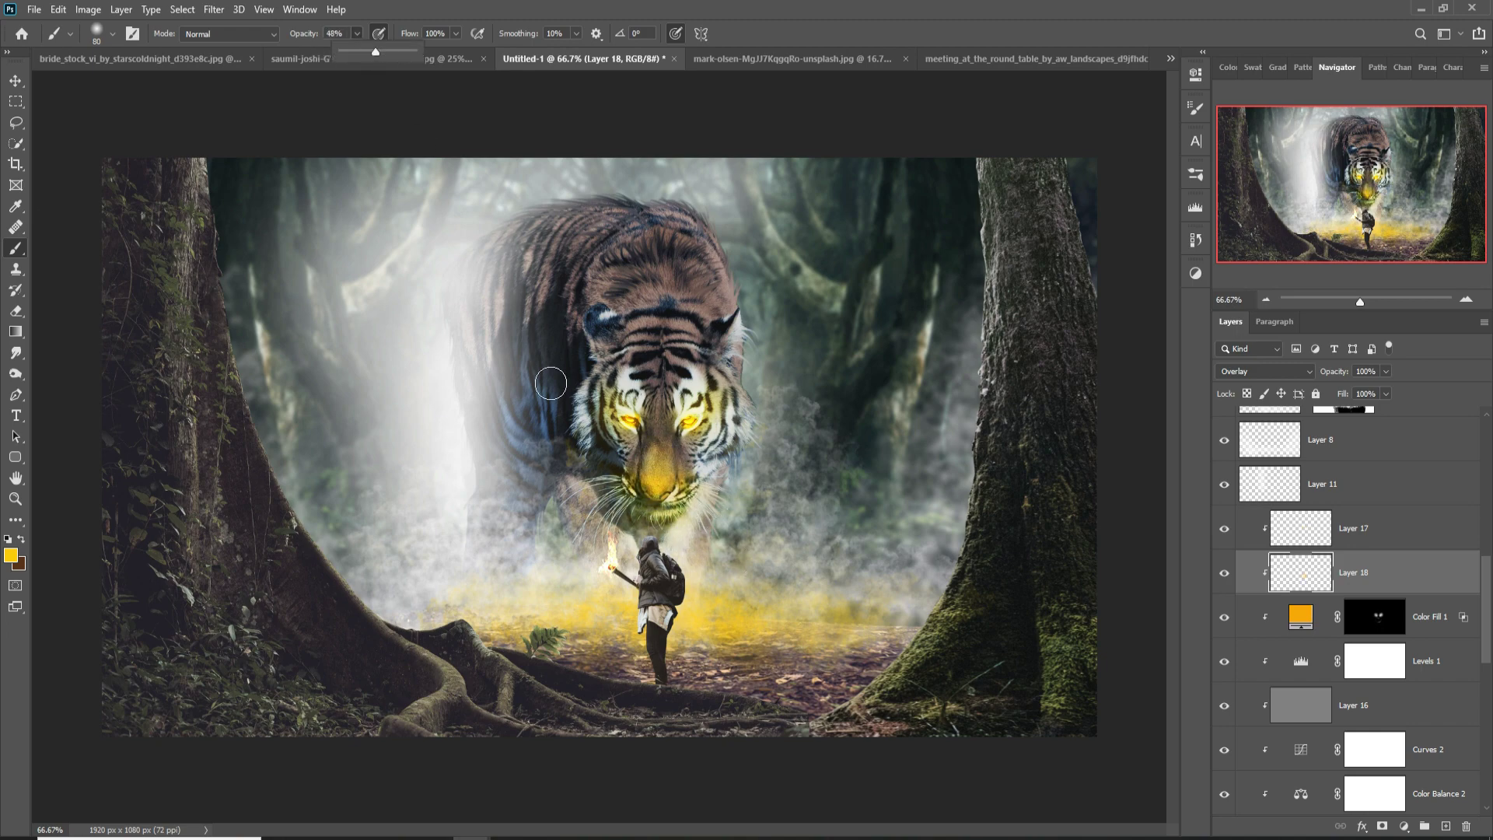
pyautogui.press('1')
pyautogui.press('8')
pyautogui.moveTo(591, 303); pyautogui.dragTo(723, 334)
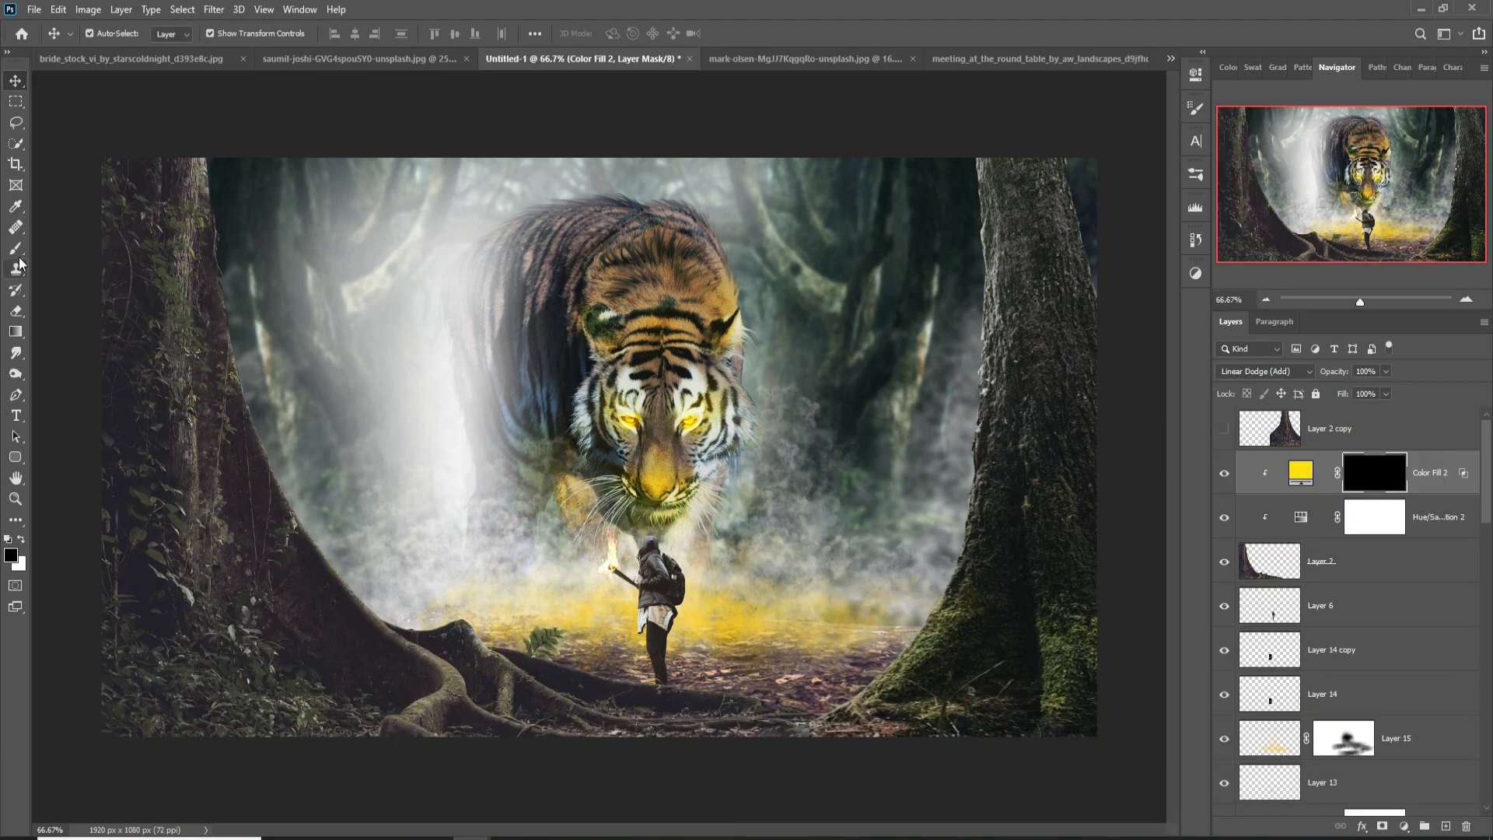
# Step: Paint white on the mask to add yellow rim glow along the left roots
pyautogui.press('b')
pyautogui.press('x')
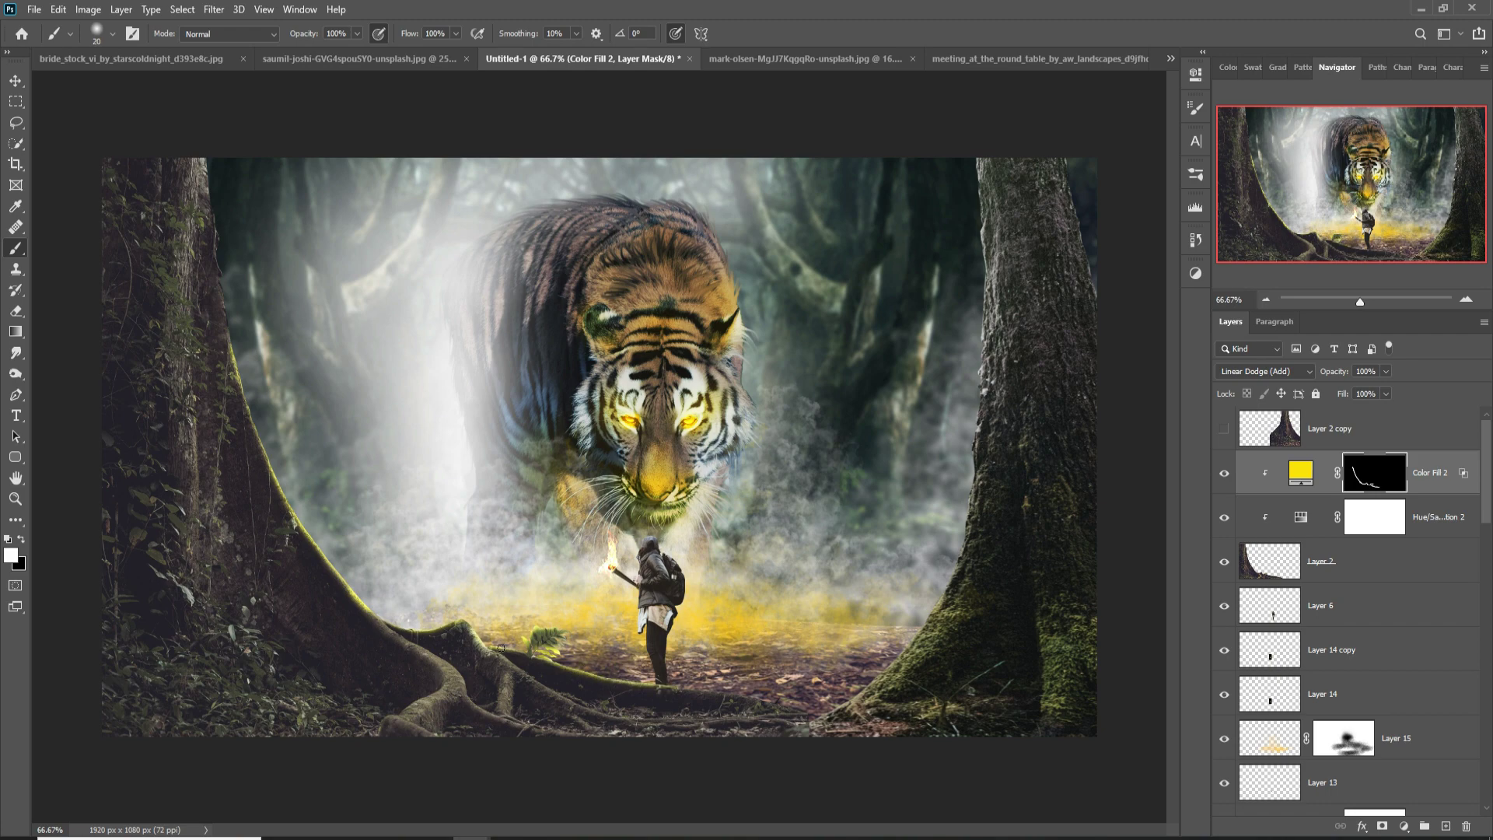
pyautogui.moveTo(502, 648); pyautogui.dragTo(614, 711)
pyautogui.press('x')
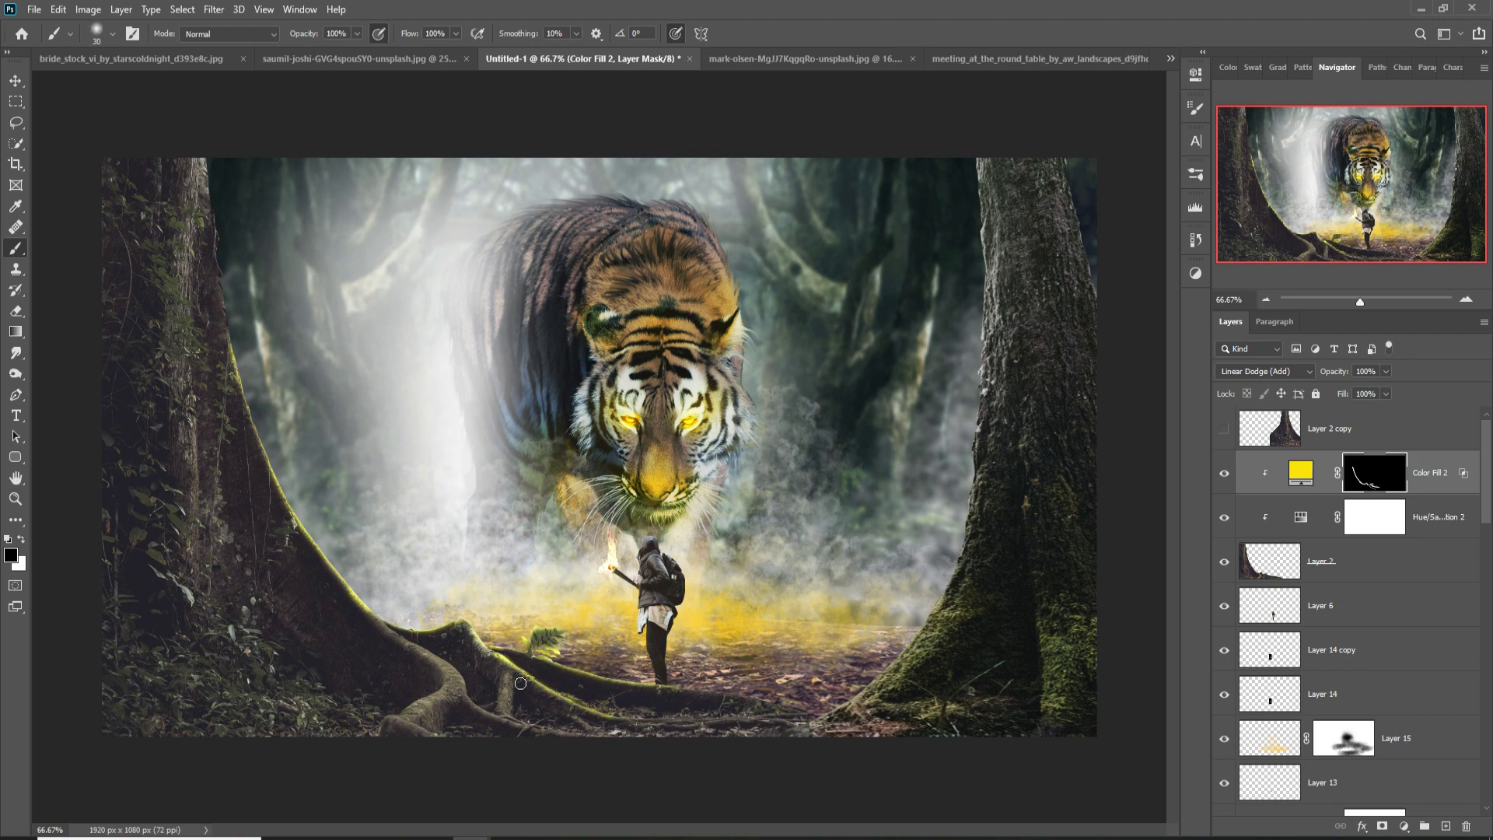
pyautogui.click(22, 539)
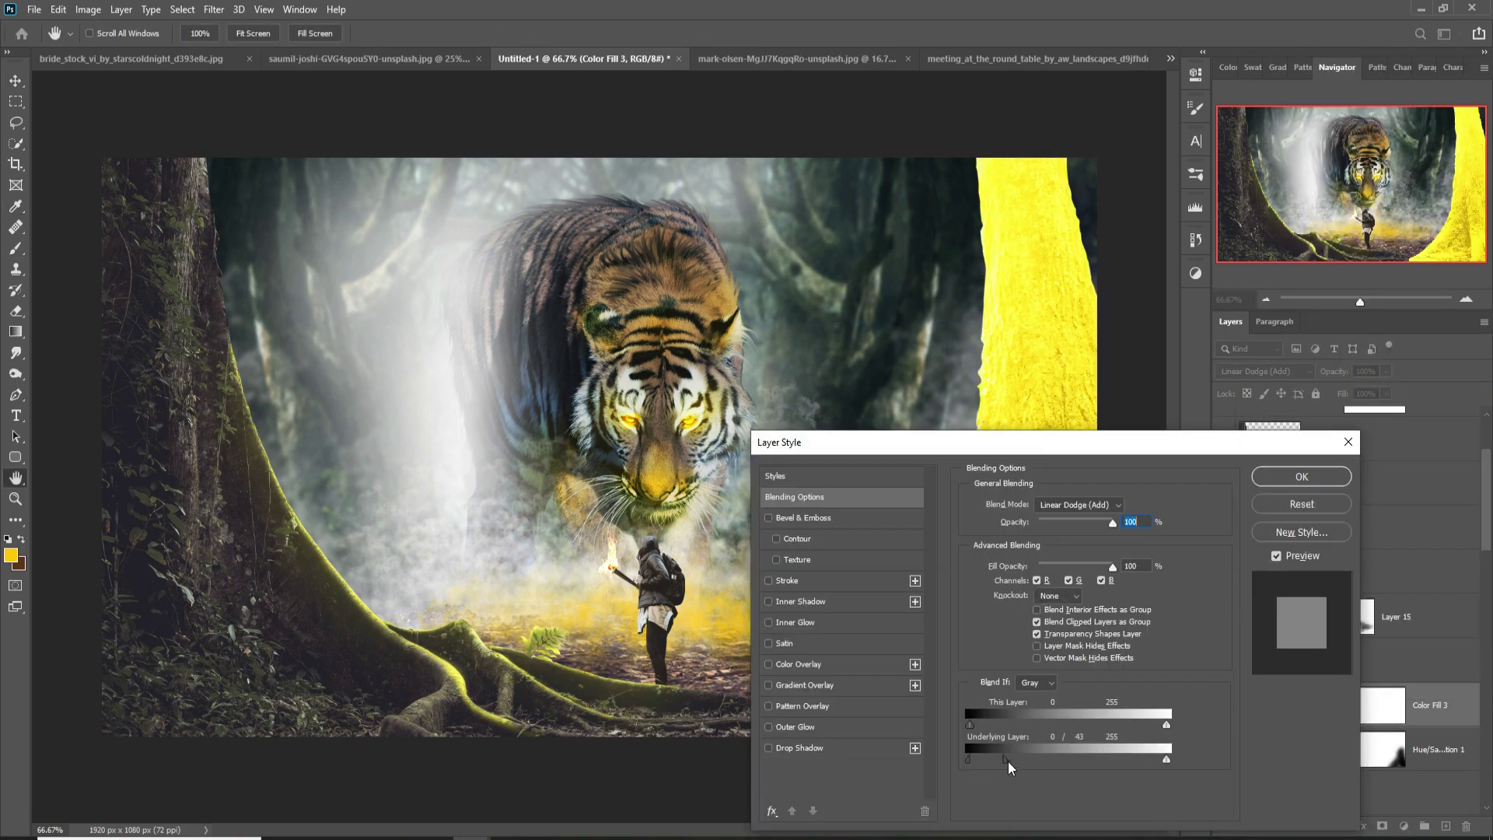
# Step: Brush yellow glow along the right trunk's edge and the hiker's outline
pyautogui.click(16, 248)
pyautogui.moveTo(981, 278); pyautogui.dragTo(931, 617)
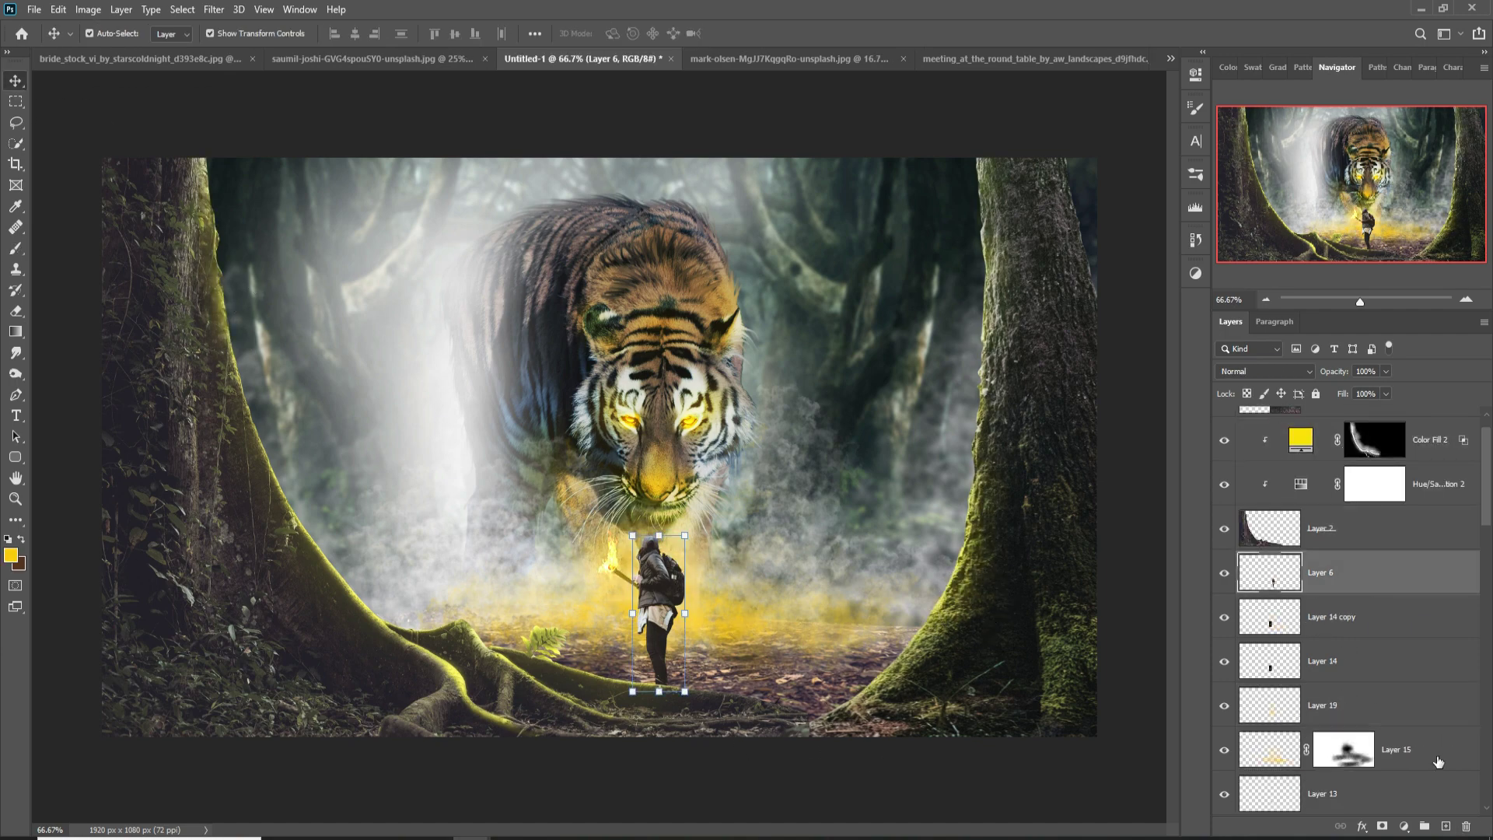
pyautogui.hotkey('ctrl', 'i')
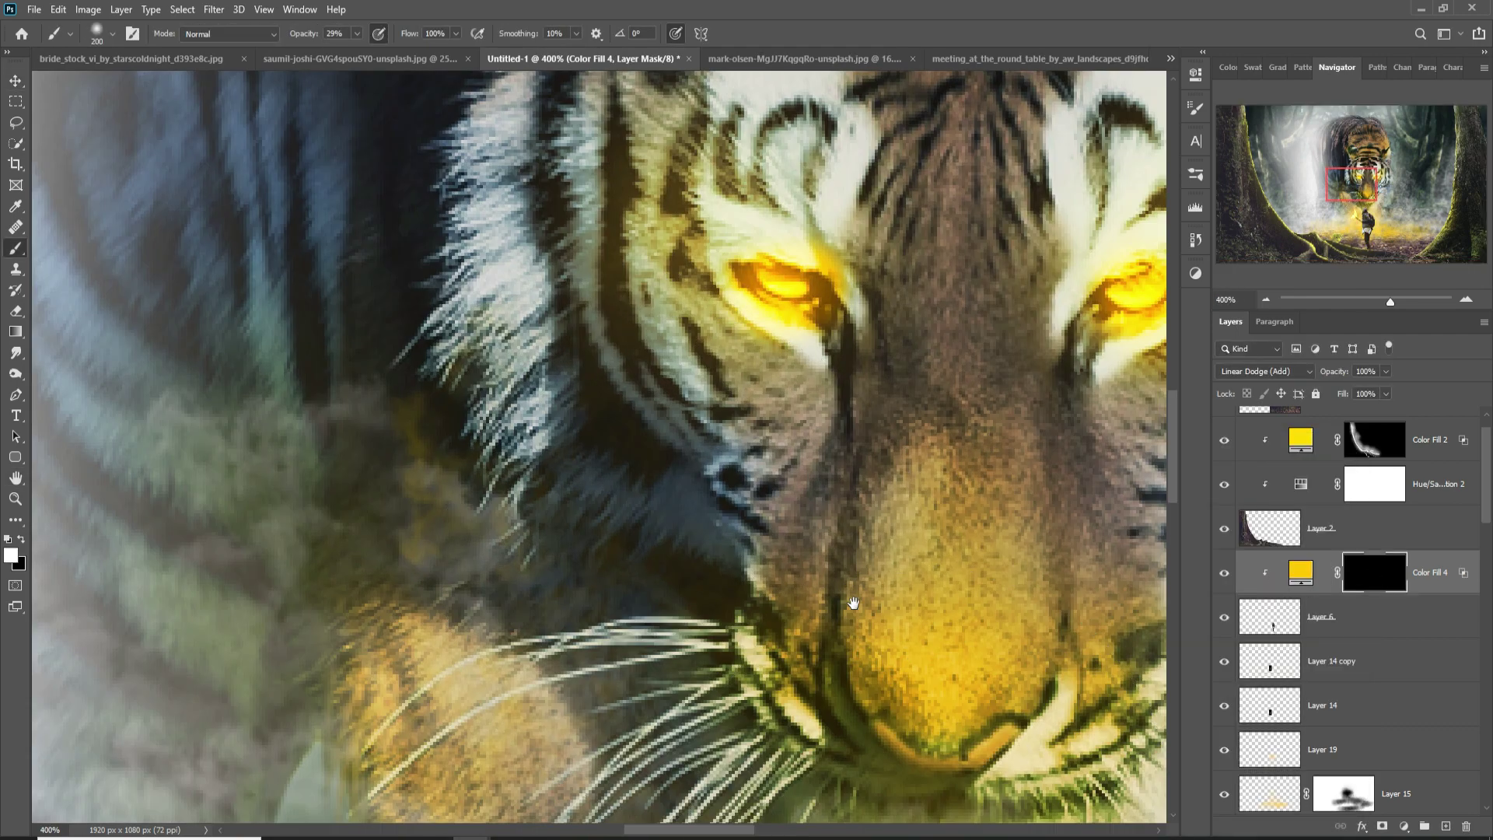
pyautogui.moveTo(622, 181)
pyautogui.mouseDown()
pyautogui.moveTo(700, 296)
pyautogui.moveTo(838, 587)
pyautogui.moveTo(772, 590)
pyautogui.moveTo(764, 783)
pyautogui.mouseUp()
pyautogui.scroll(-5, 764, 783)
pyautogui.moveTo(614, 311)
pyautogui.mouseDown()
pyautogui.moveTo(622, 537)
pyautogui.moveTo(653, 657)
pyautogui.mouseUp()
pyautogui.scroll(5, 608, 484)
pyautogui.moveTo(625, 723); pyautogui.dragTo(607, 483)
# Step: Lasso an area of the hiker's jacket and paint glow inside it
pyautogui.press('l')
pyautogui.hotkey('ctrl', 'shift', 'alt', 'n')
pyautogui.moveTo(703, 255)
pyautogui.mouseDown()
pyautogui.moveTo(715, 404)
pyautogui.moveTo(682, 342)
pyautogui.mouseUp()
pyautogui.press('b')
pyautogui.click(1373, 572)
pyautogui.hotkey('ctrl', 'd')
# Step: At 45% brush opacity, paint glow onto the hiker's body and leg
pyautogui.press('4')
pyautogui.press('5')
pyautogui.moveTo(622, 272); pyautogui.dragTo(645, 622)
pyautogui.scroll(-5, 760, 474)
pyautogui.moveTo(759, 474); pyautogui.dragTo(774, 412)
pyautogui.hotkey('ctrl', '0')
# Step: Add a new empty layer and set black as the painting colour
pyautogui.hotkey('ctrl', 'shift', 'alt', 'n')
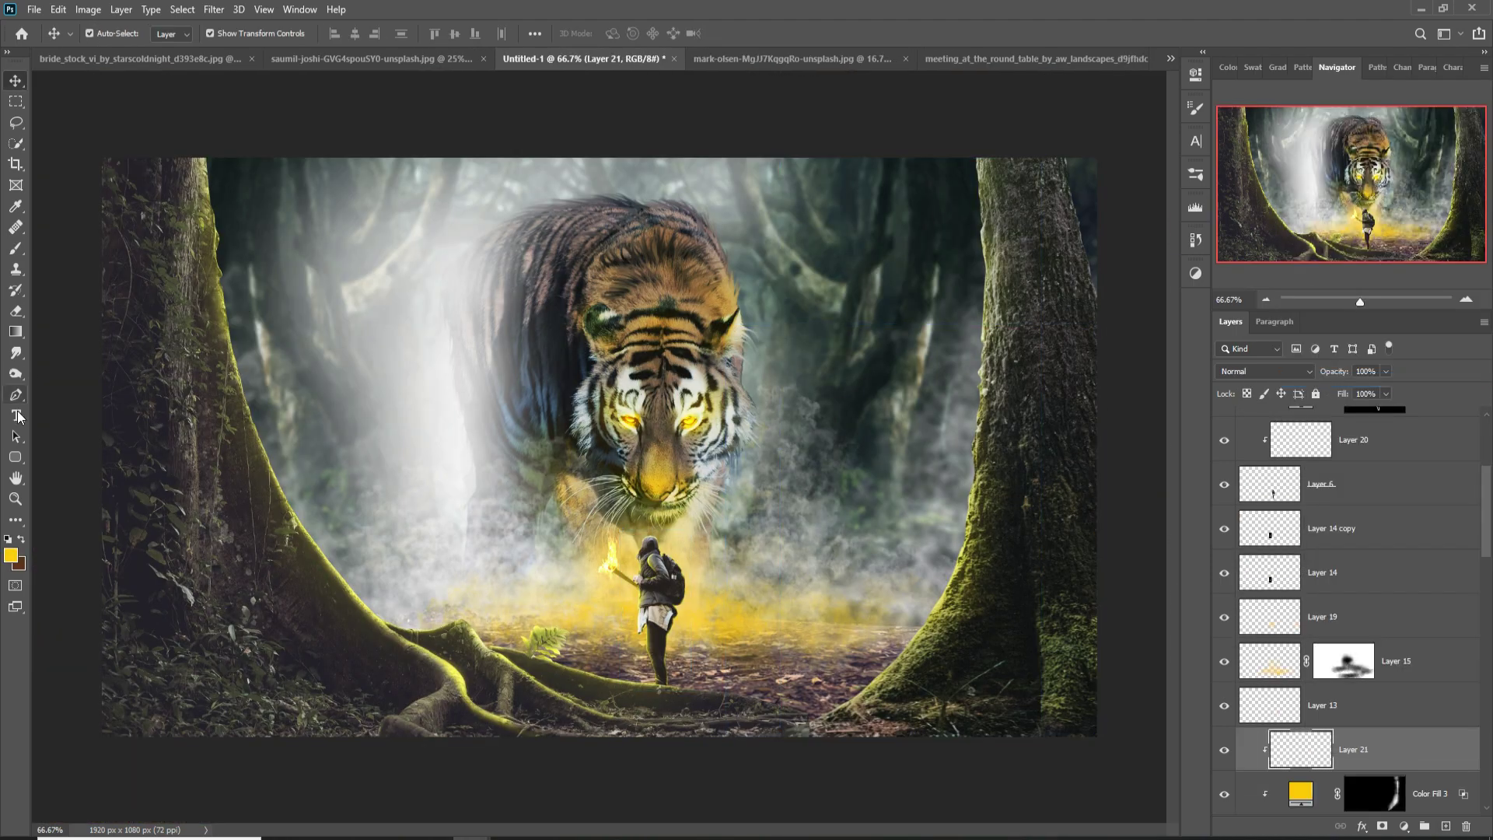
pyautogui.click(11, 555)
pyautogui.click(1363, 488)
# Step: Darken the lower canvas with dark strokes at about one-third brush opacity on two new layers
pyautogui.press('b')
pyautogui.hotkey('ctrl', 'shift', 'alt', 'n')
pyautogui.rightClick(1407, 467)
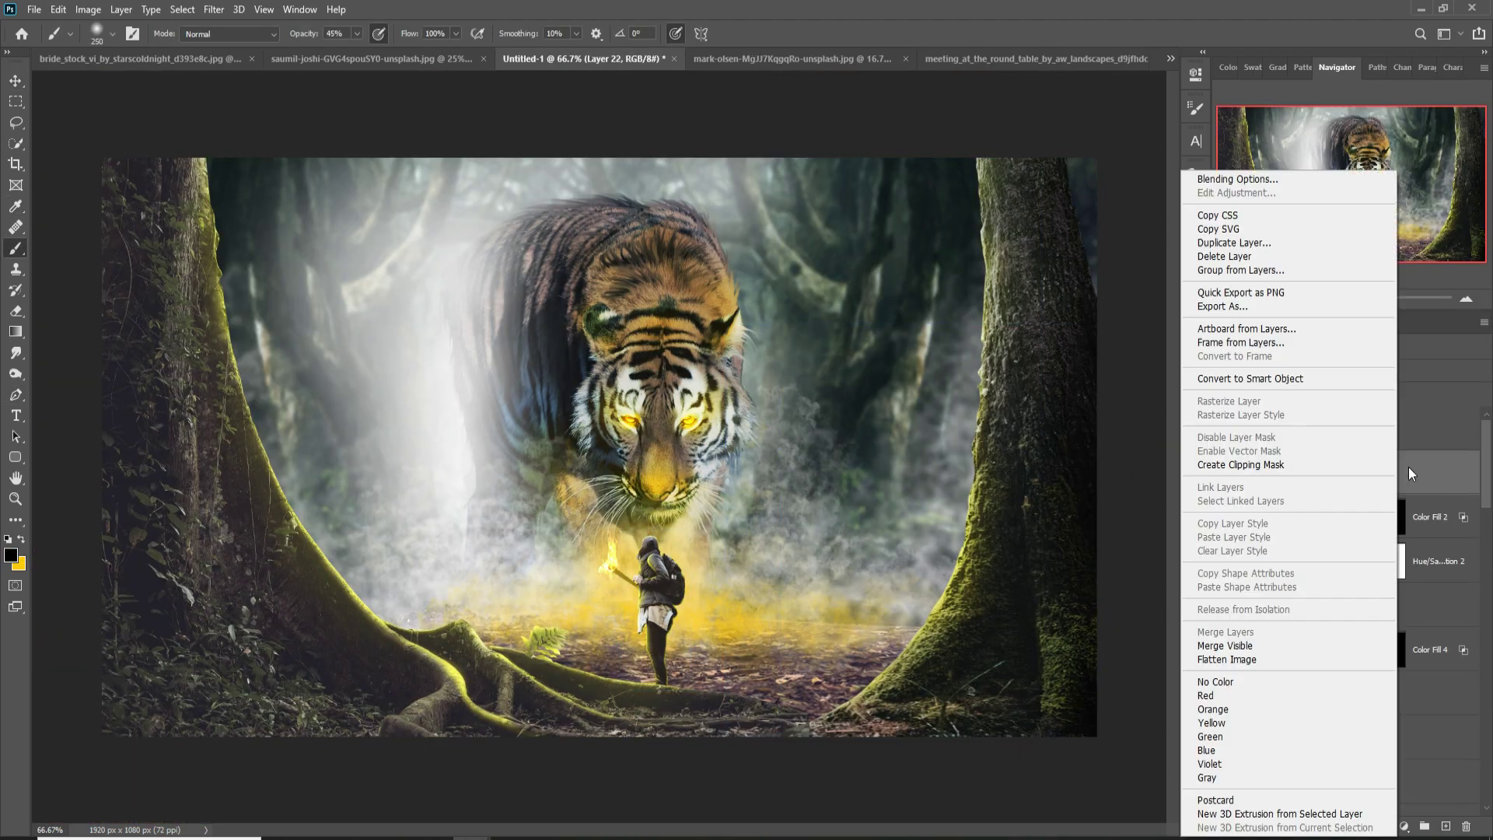
pyautogui.click(1228, 381)
pyautogui.moveTo(357, 33); pyautogui.dragTo(350, 59)
pyautogui.moveTo(116, 606); pyautogui.dragTo(257, 778)
pyautogui.hotkey('ctrl', 'shift', 'alt', 'n')
pyautogui.moveTo(279, 699); pyautogui.dragTo(894, 699)
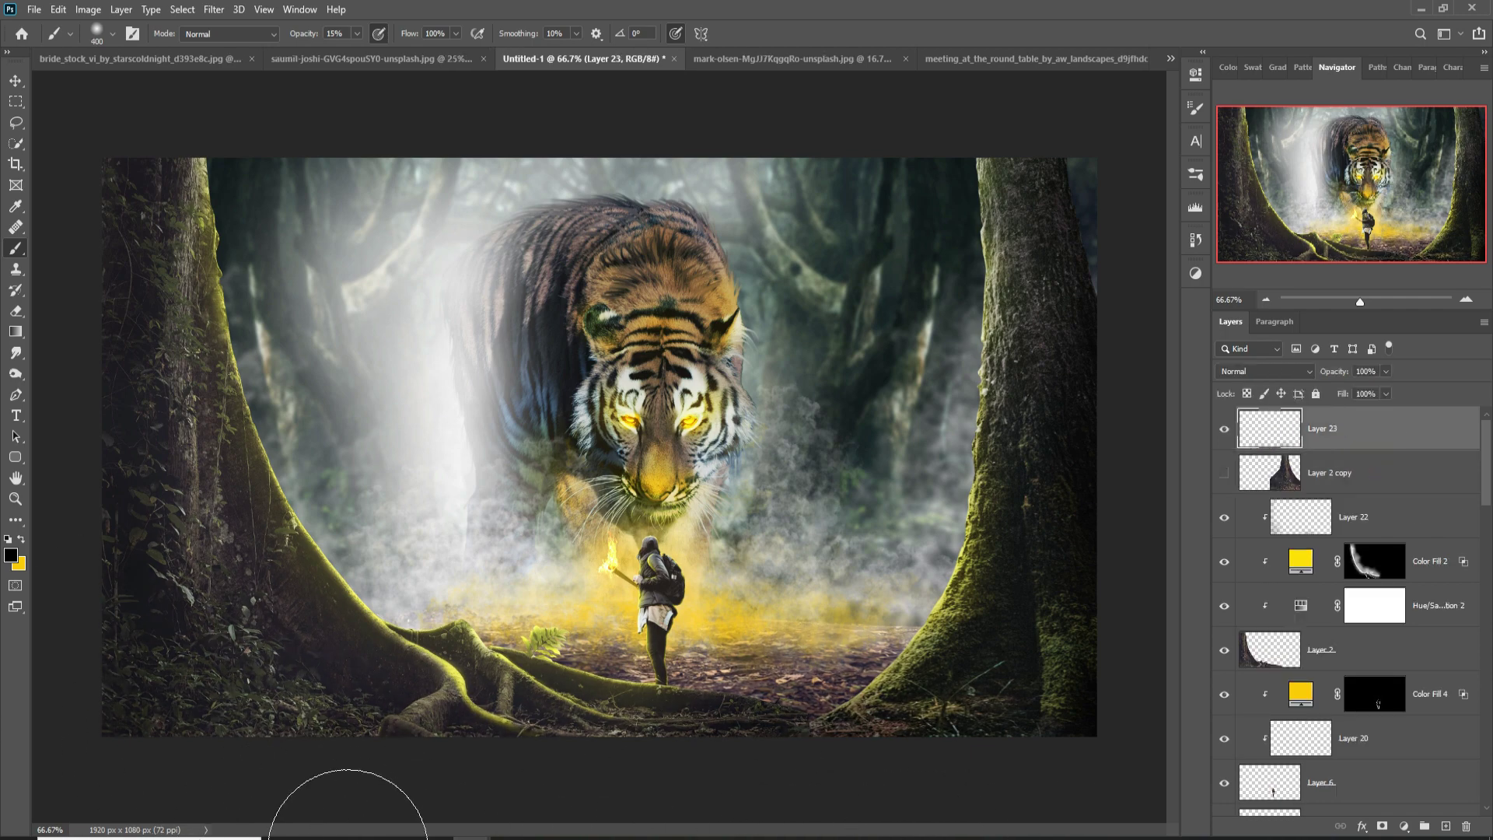
# Step: Lift the tiger layer's shadows and blacks with the Camera Raw Filter
pyautogui.press('v')
pyautogui.hotkey('ctrl', 'shift', 'a')
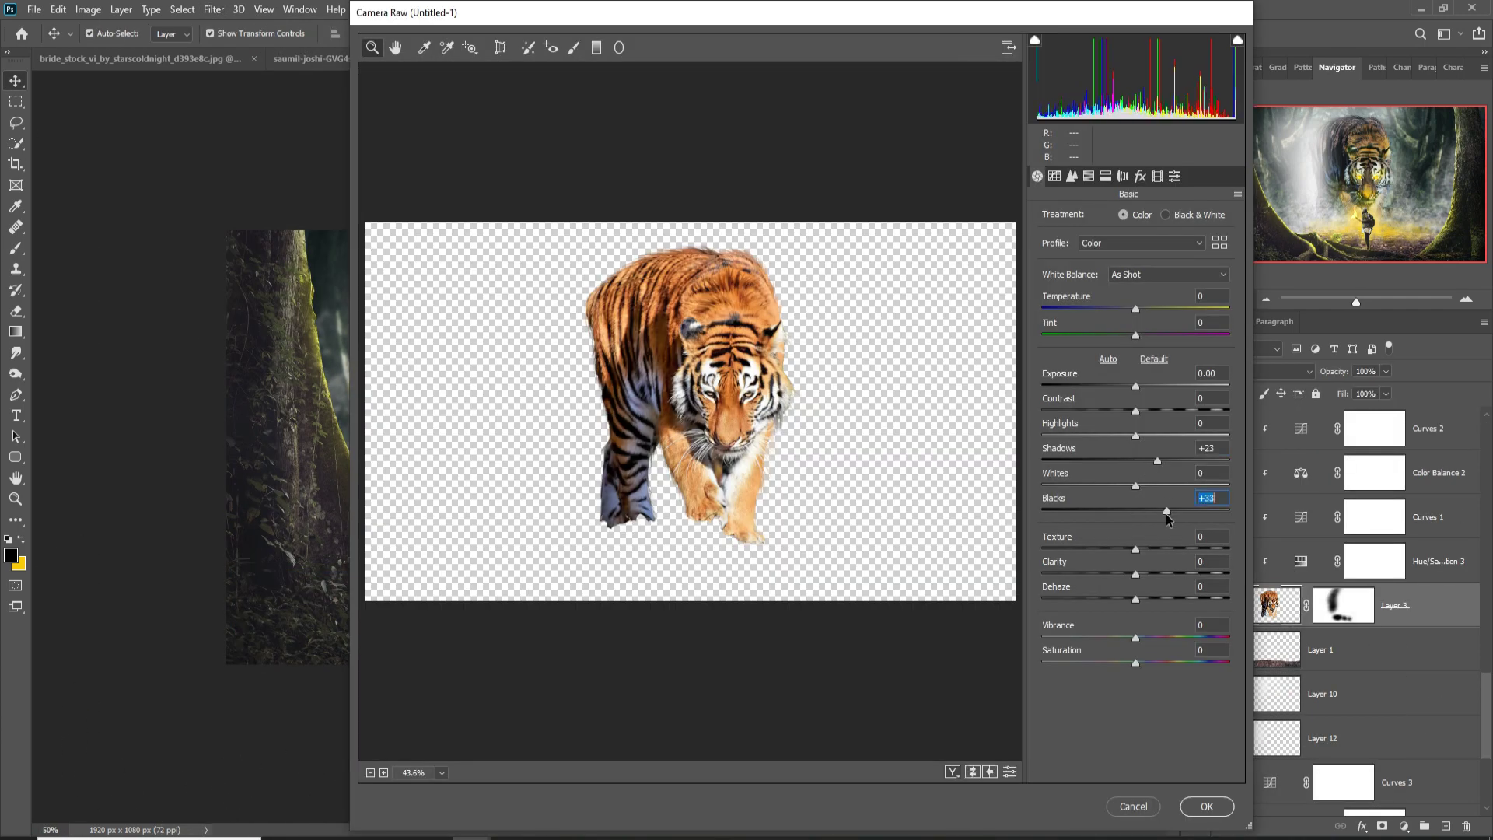
pyautogui.click(1201, 806)
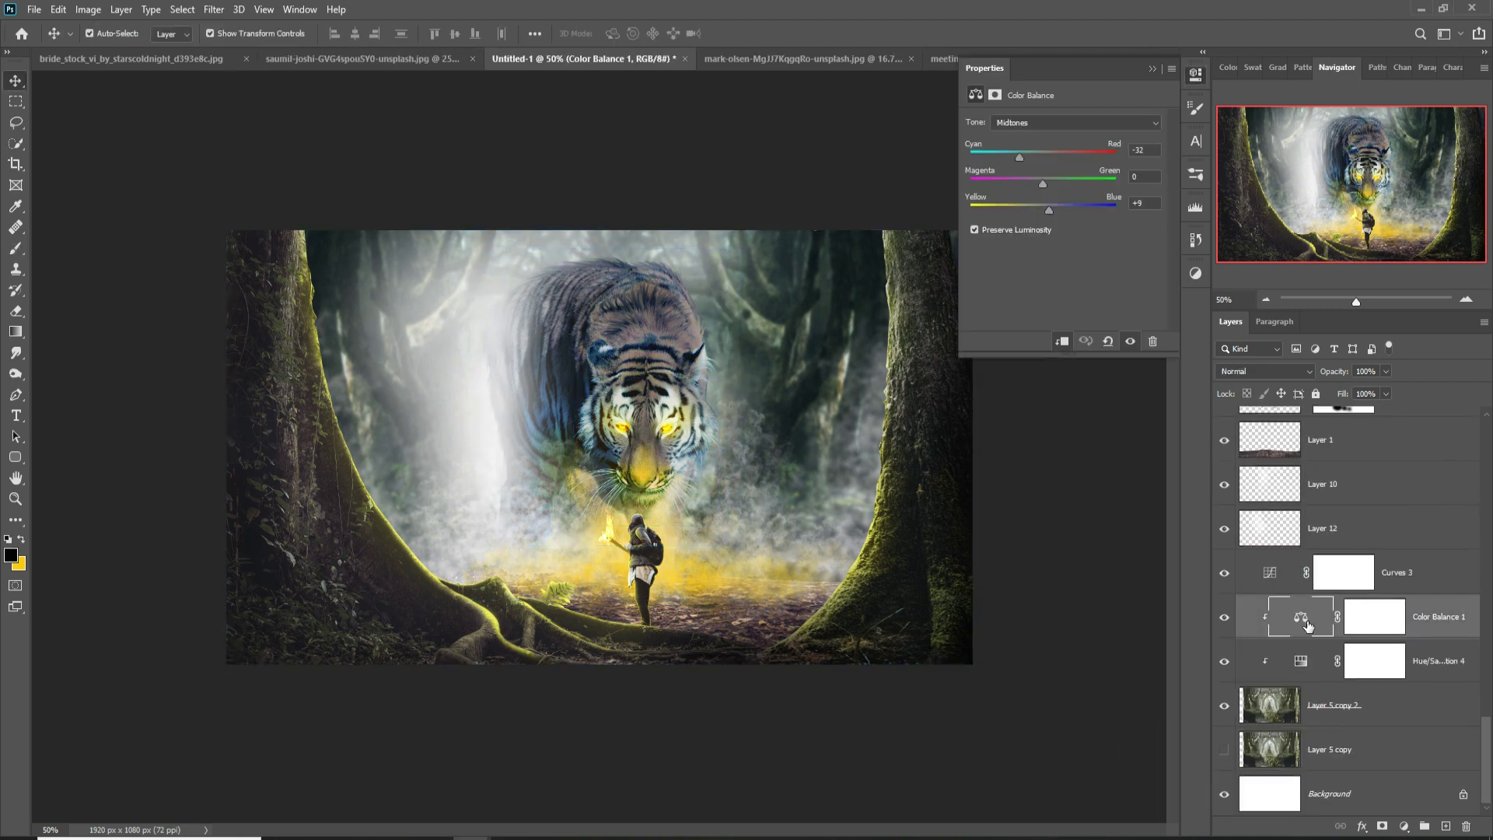
pyautogui.click(1397, 483)
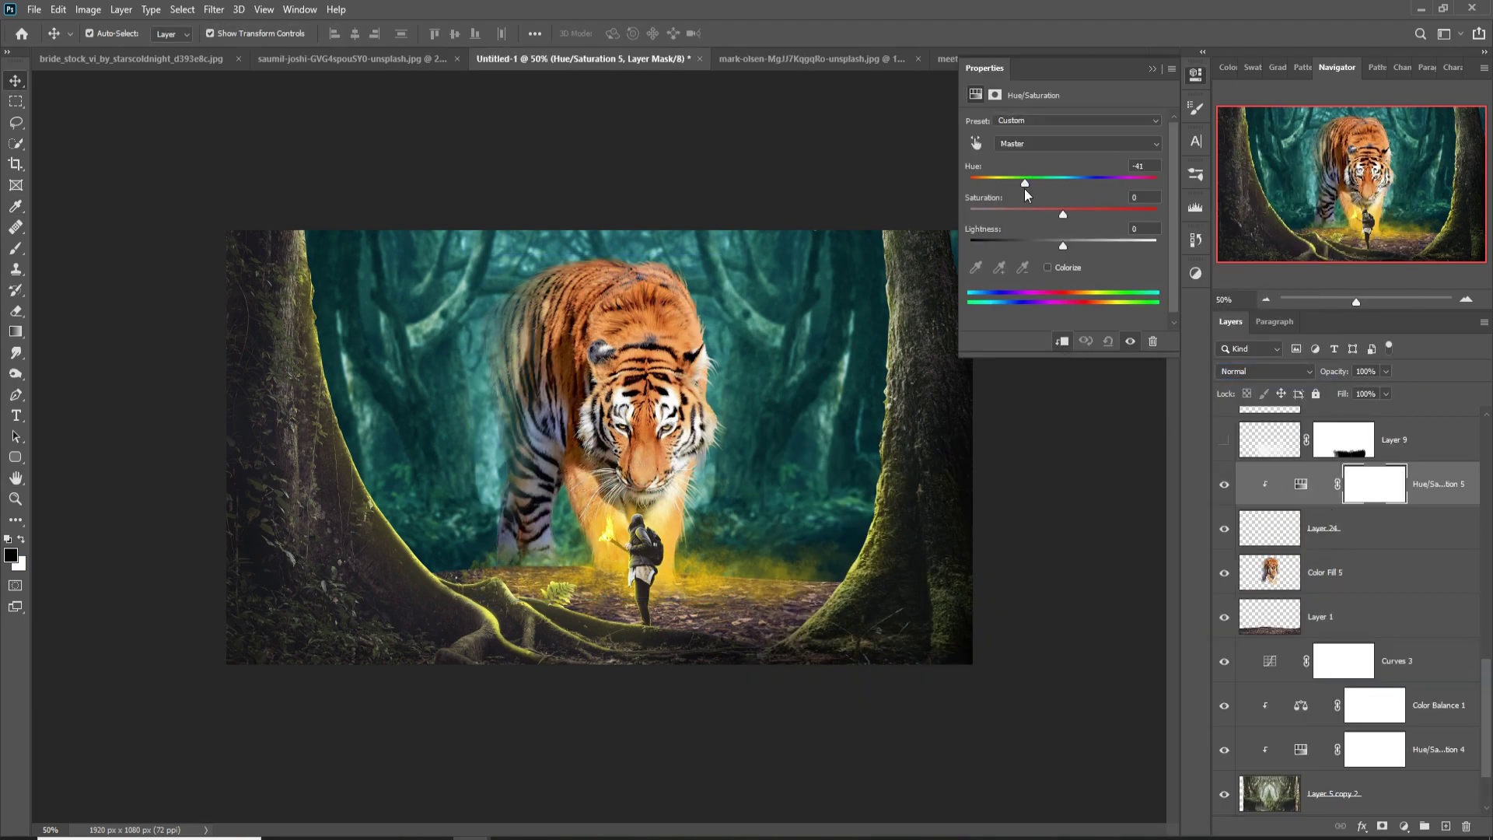
# Step: Desaturate the tiger's reds with its clipped Hue/Saturation adjustment
pyautogui.moveTo(1025, 182); pyautogui.dragTo(970, 182)
pyautogui.rightClick(1372, 491)
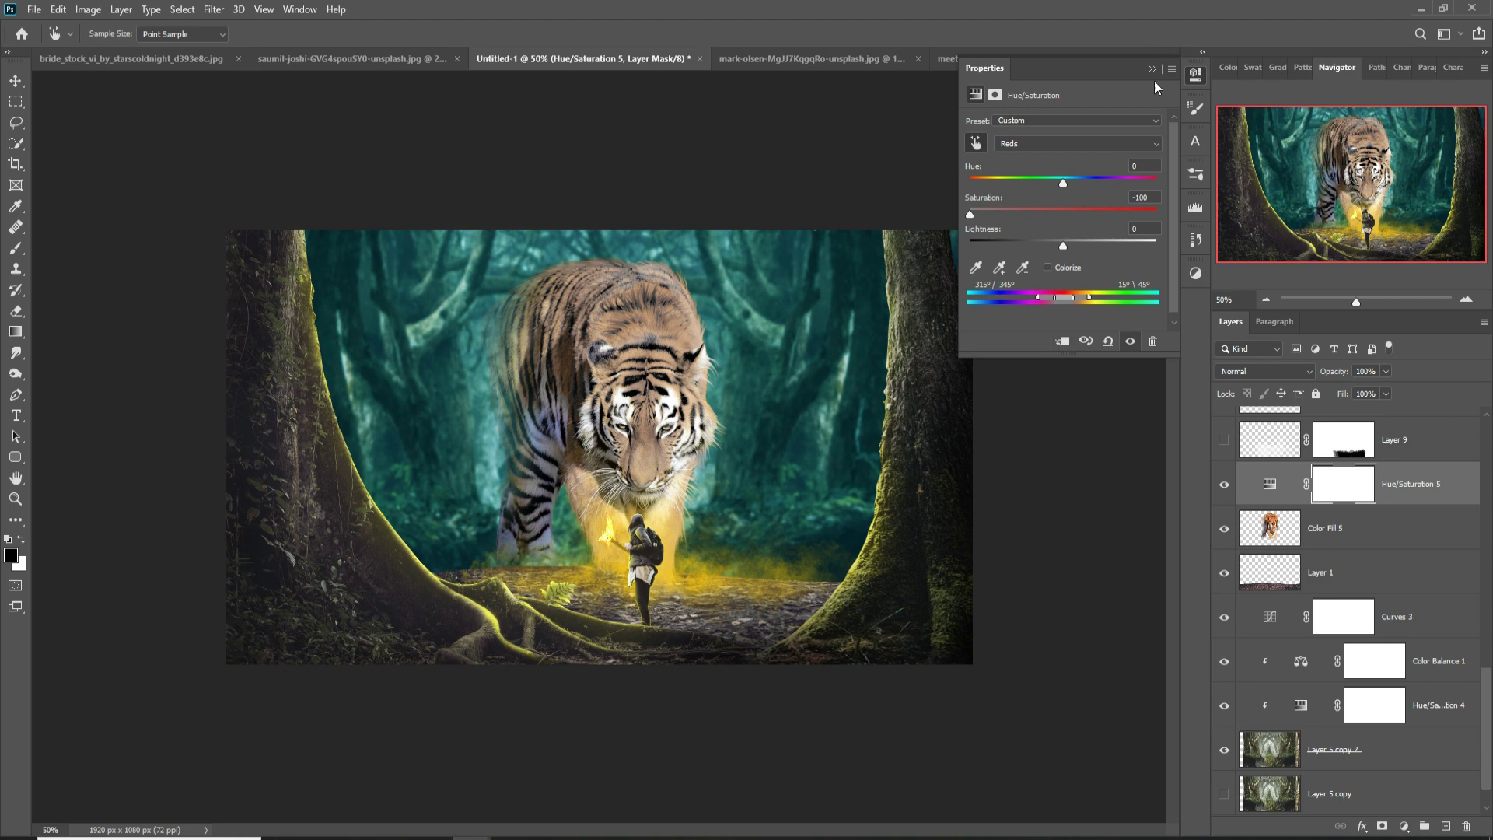
pyautogui.click(1077, 143)
# Step: Add a Color Balance that pushes the tiger's shadows toward cyan and blue
pyautogui.click(1034, 156)
pyautogui.rightClick(1438, 528)
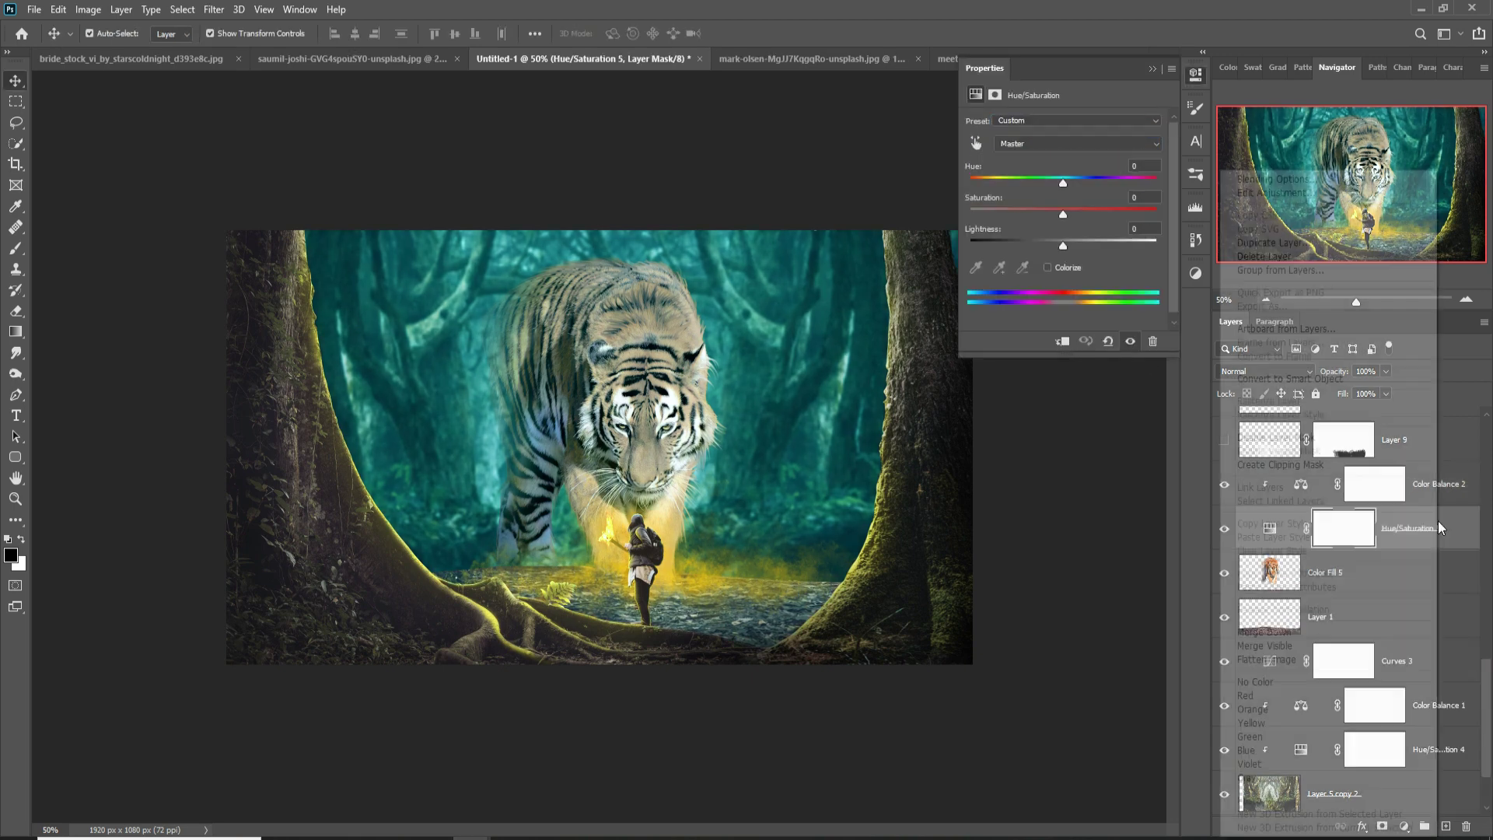
pyautogui.click(1038, 123)
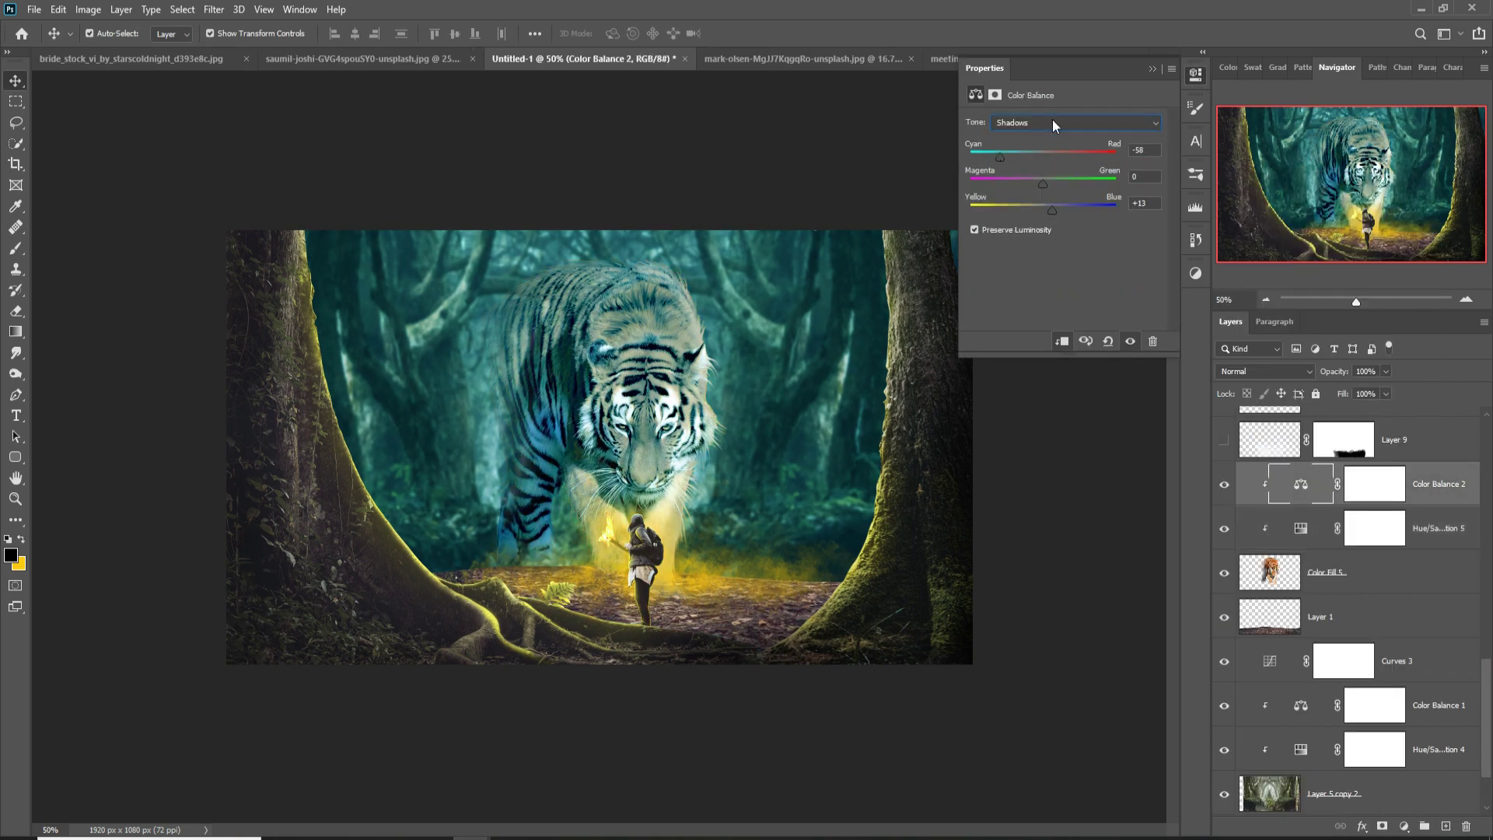
pyautogui.moveTo(1043, 208); pyautogui.dragTo(1052, 207)
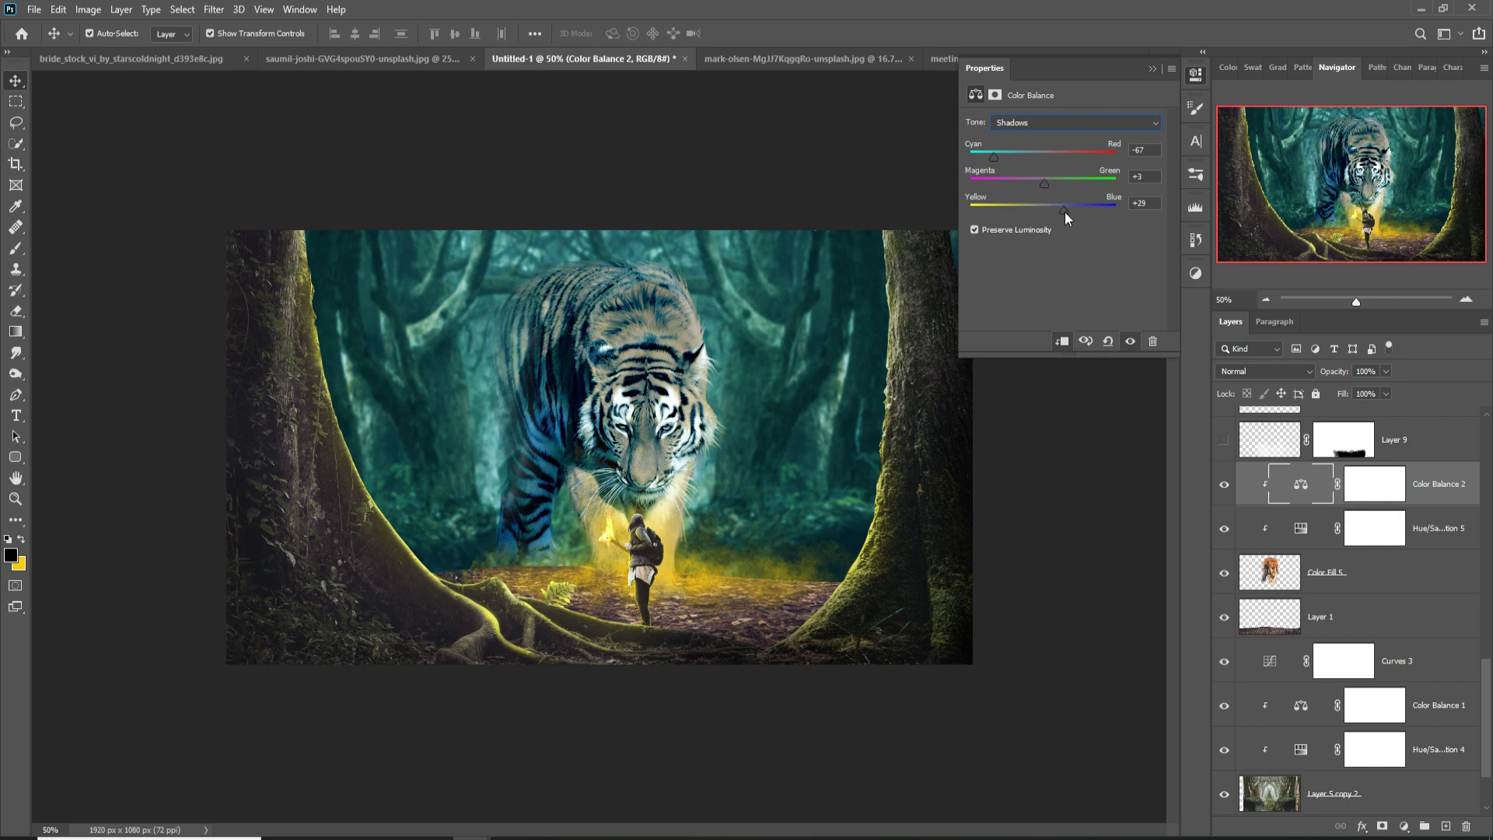
pyautogui.click(1375, 528)
# Step: Add another Hue/Saturation adjustment layer above the tiger
pyautogui.click(1375, 483)
pyautogui.click(1403, 826)
pyautogui.click(1412, 670)
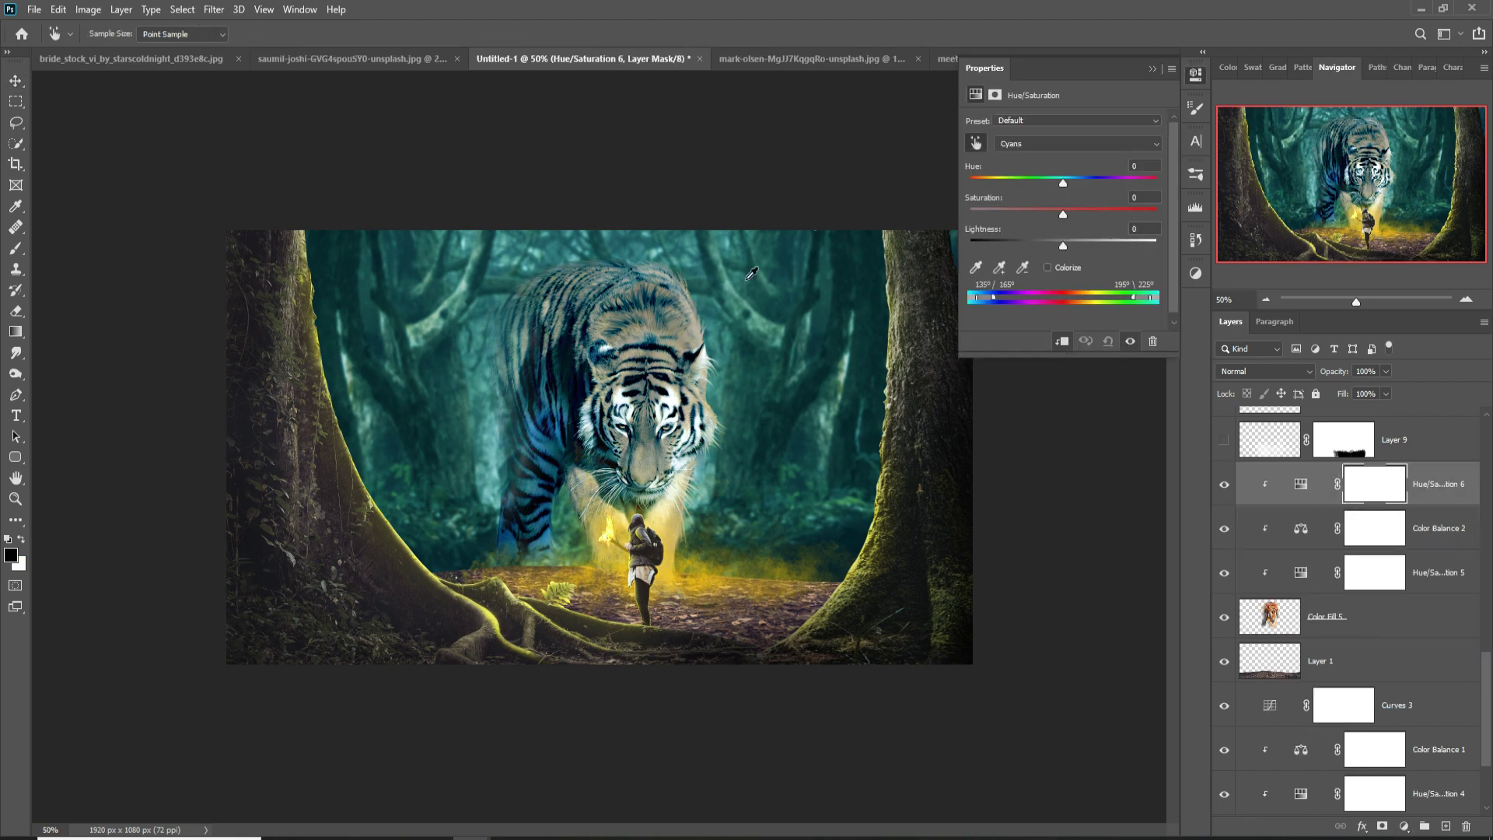
# Step: Paint teal mist at 37% brush opacity around the hiker and tiger on a new layer
pyautogui.hotkey('ctrl', 'shift', 'alt', 'n')
pyautogui.press('b')
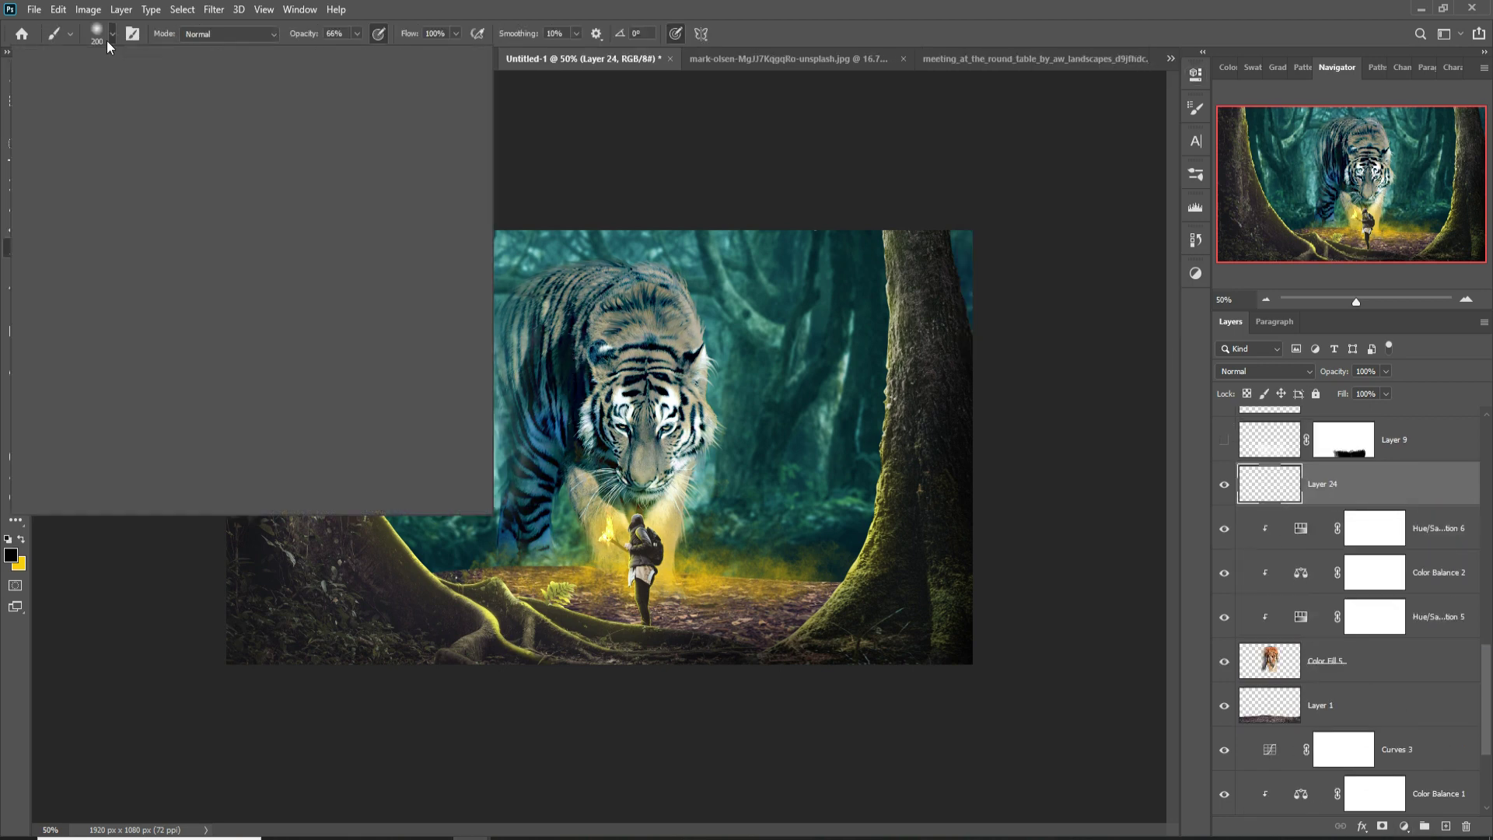
pyautogui.click(11, 554)
pyautogui.click(1380, 477)
pyautogui.click(357, 34)
pyautogui.moveTo(355, 55); pyautogui.dragTo(336, 55)
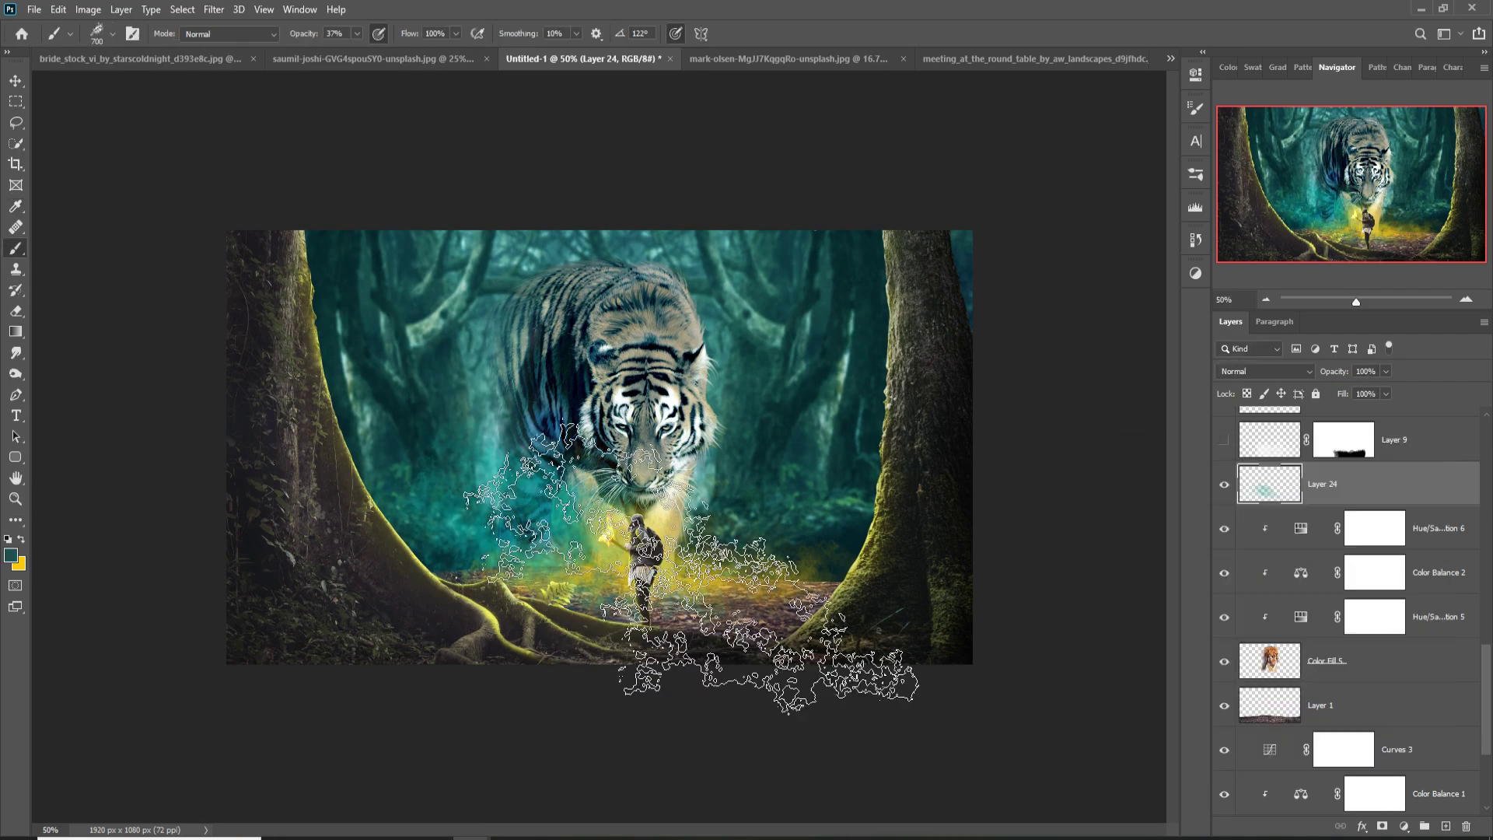
pyautogui.moveTo(793, 614); pyautogui.dragTo(590, 498)
# Step: Add more teal mist with a smoke brush and soften it with Gaussian Blur
pyautogui.rightClick(451, 349)
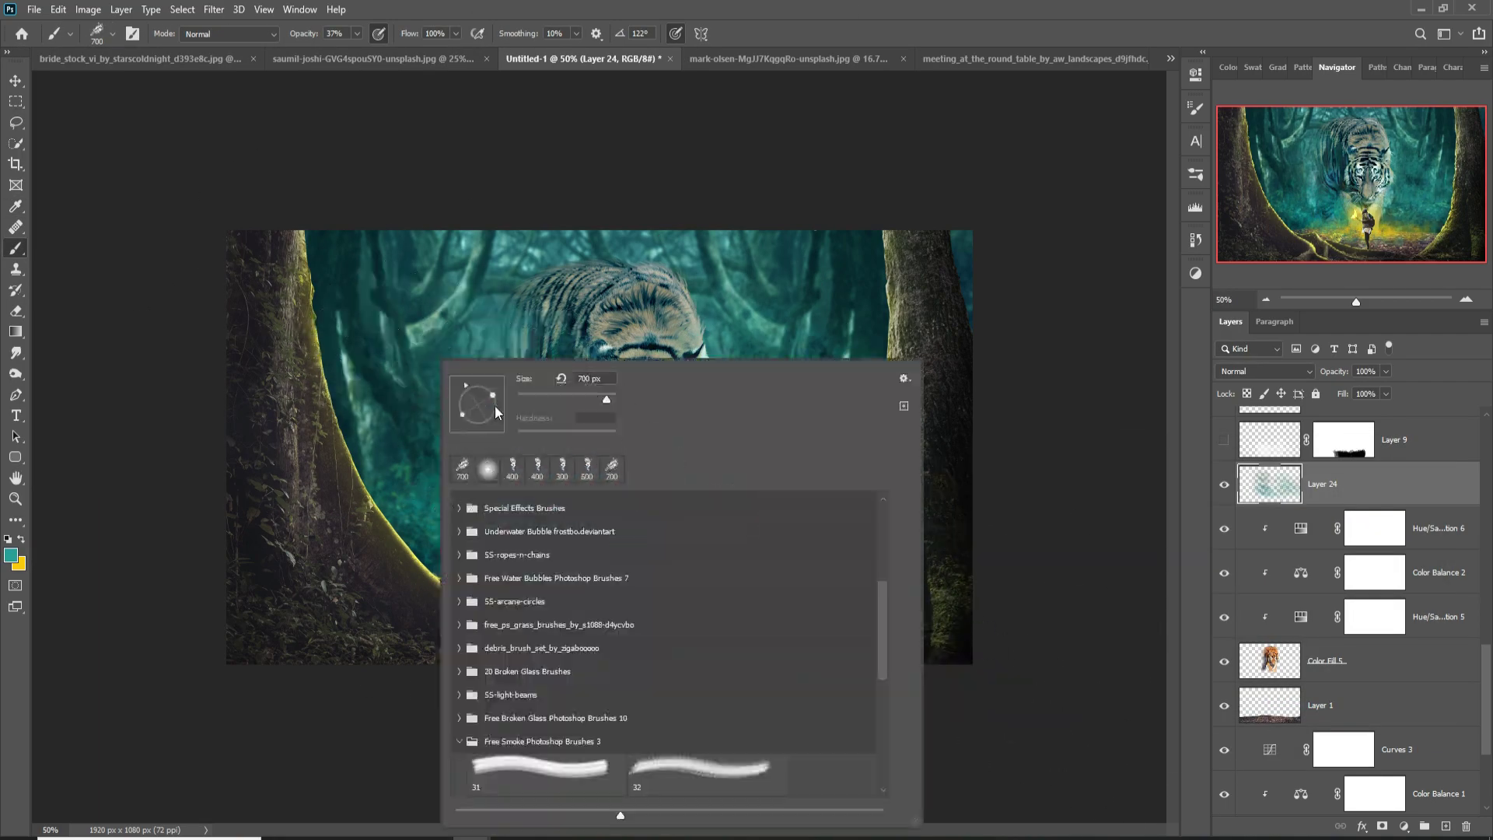
pyautogui.moveTo(778, 661); pyautogui.dragTo(684, 700)
pyautogui.click(426, 254)
pyautogui.press('Return')
# Step: Shift the tree glow fill's midtones toward cyan with a clipped Color Balance
pyautogui.press('v')
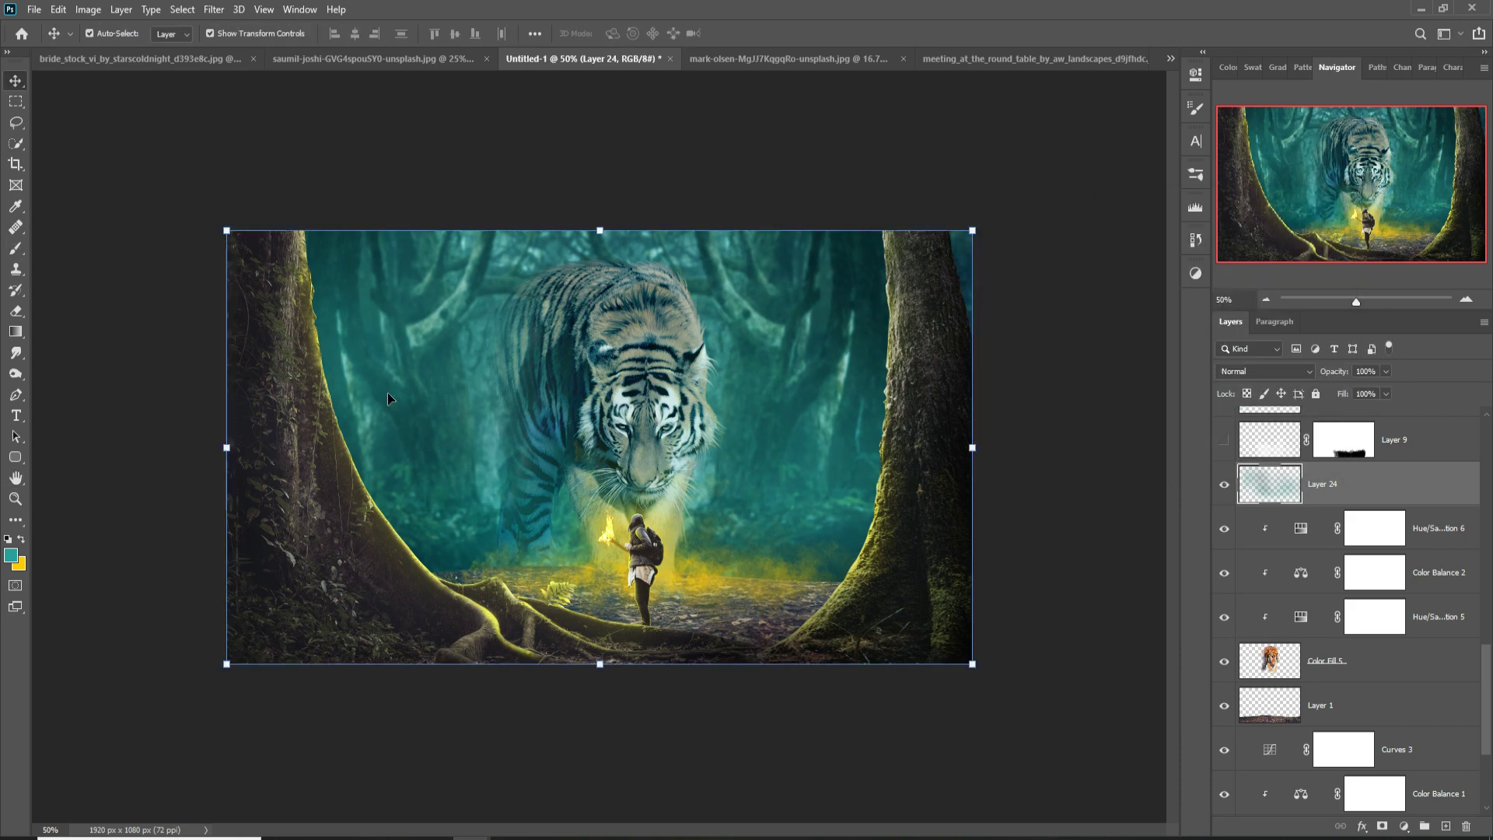
pyautogui.scroll(3, 1352, 622)
pyautogui.click(1415, 552)
pyautogui.hotkey('ctrl', 'b')
pyautogui.moveTo(1042, 158); pyautogui.dragTo(1003, 158)
pyautogui.hotkey('ctrl', 'b')
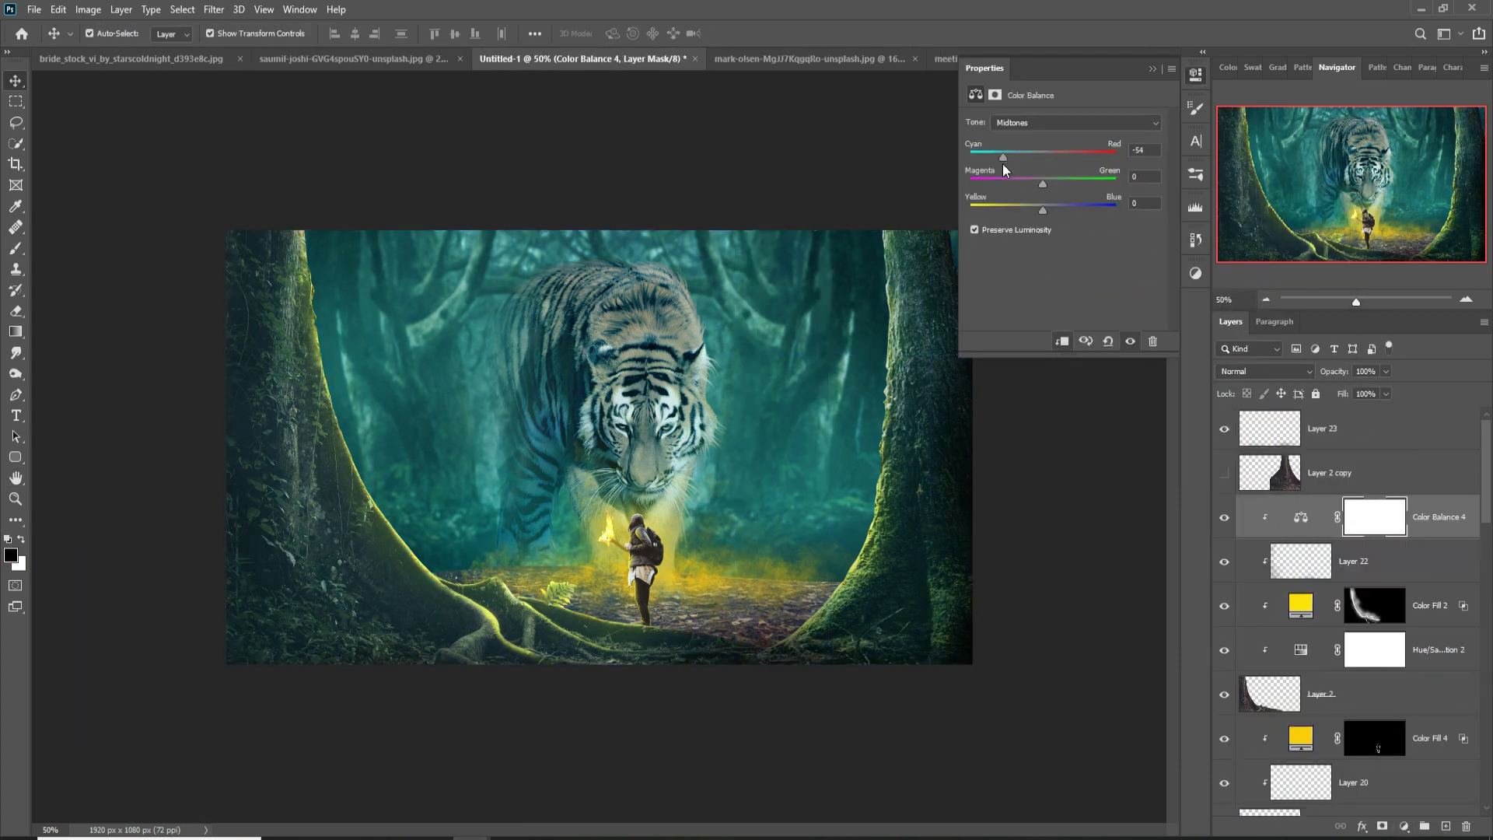
# Step: Add a Curves adjustment that brightens the image
pyautogui.scroll(-5, 1353, 622)
pyautogui.click(1430, 516)
pyautogui.click(1404, 825)
pyautogui.click(1446, 636)
pyautogui.moveTo(1100, 227)
pyautogui.mouseDown()
pyautogui.moveTo(1100, 247)
pyautogui.moveTo(1092, 226)
pyautogui.mouseUp()
pyautogui.click(1152, 69)
# Step: Add a Color Balance adjustment above Layer 1
pyautogui.scroll(-3, 1352, 622)
pyautogui.click(1330, 528)
pyautogui.click(1404, 826)
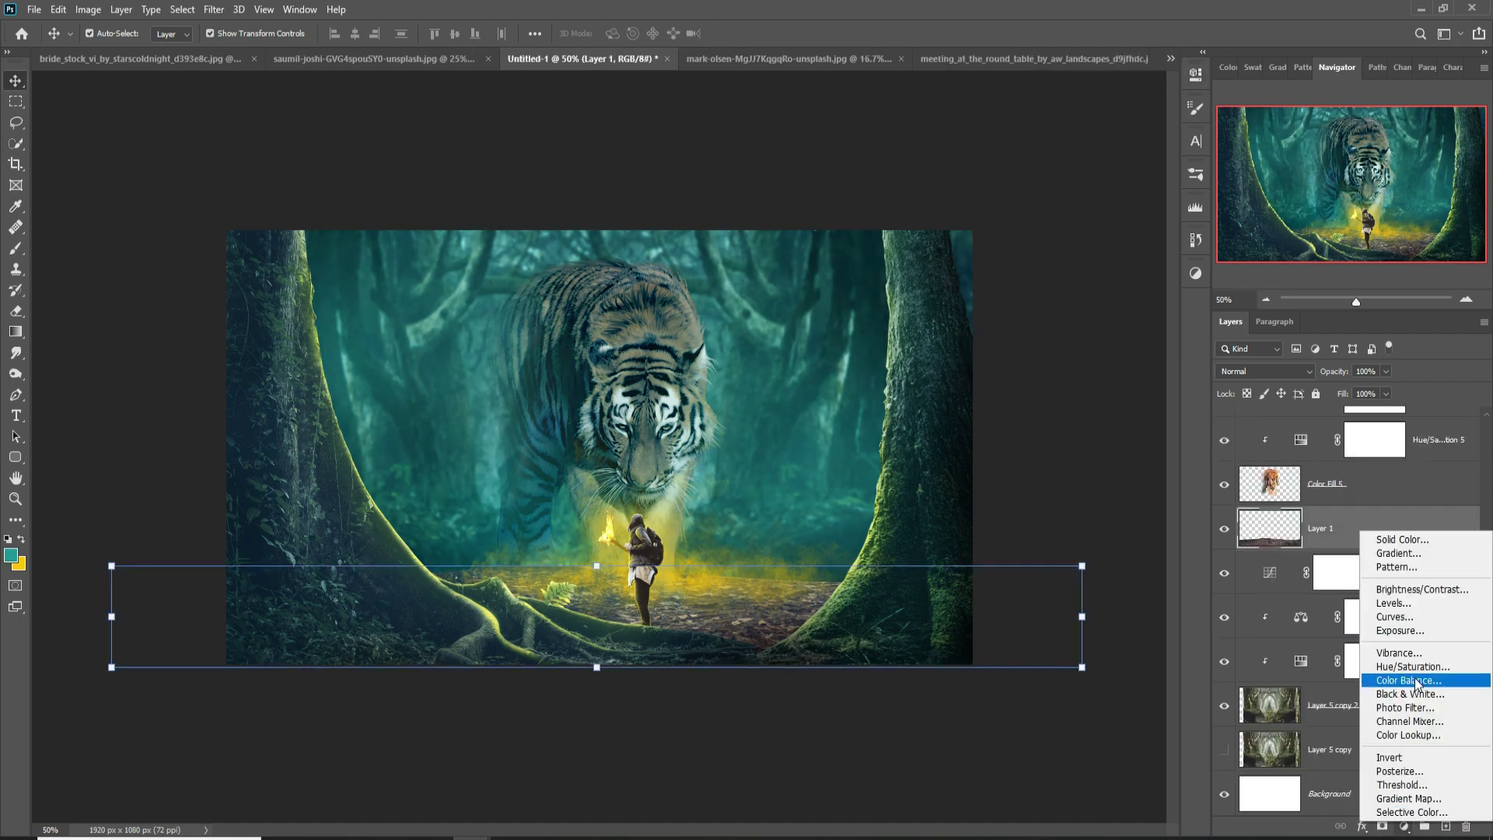
pyautogui.click(1407, 680)
# Step: Add a yellow Solid Color fill layer with its mask inverted to hide it
pyautogui.click(1152, 68)
pyautogui.scroll(3, 1352, 622)
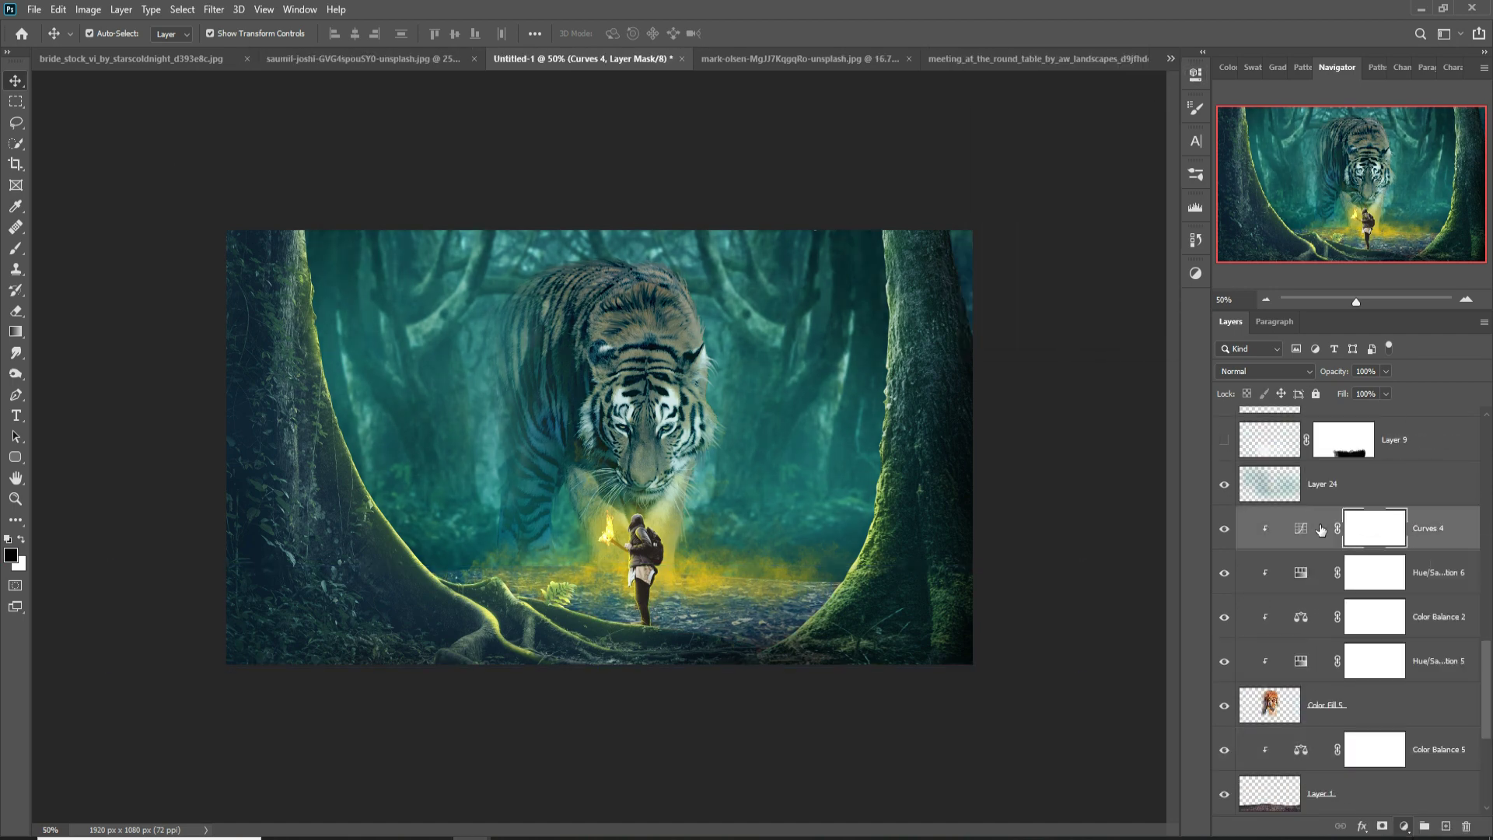
pyautogui.doubleClick(1410, 544)
pyautogui.moveTo(1259, 544); pyautogui.dragTo(1259, 664)
pyautogui.press('Return')
pyautogui.hotkey('ctrl', 'i')
pyautogui.press('b')
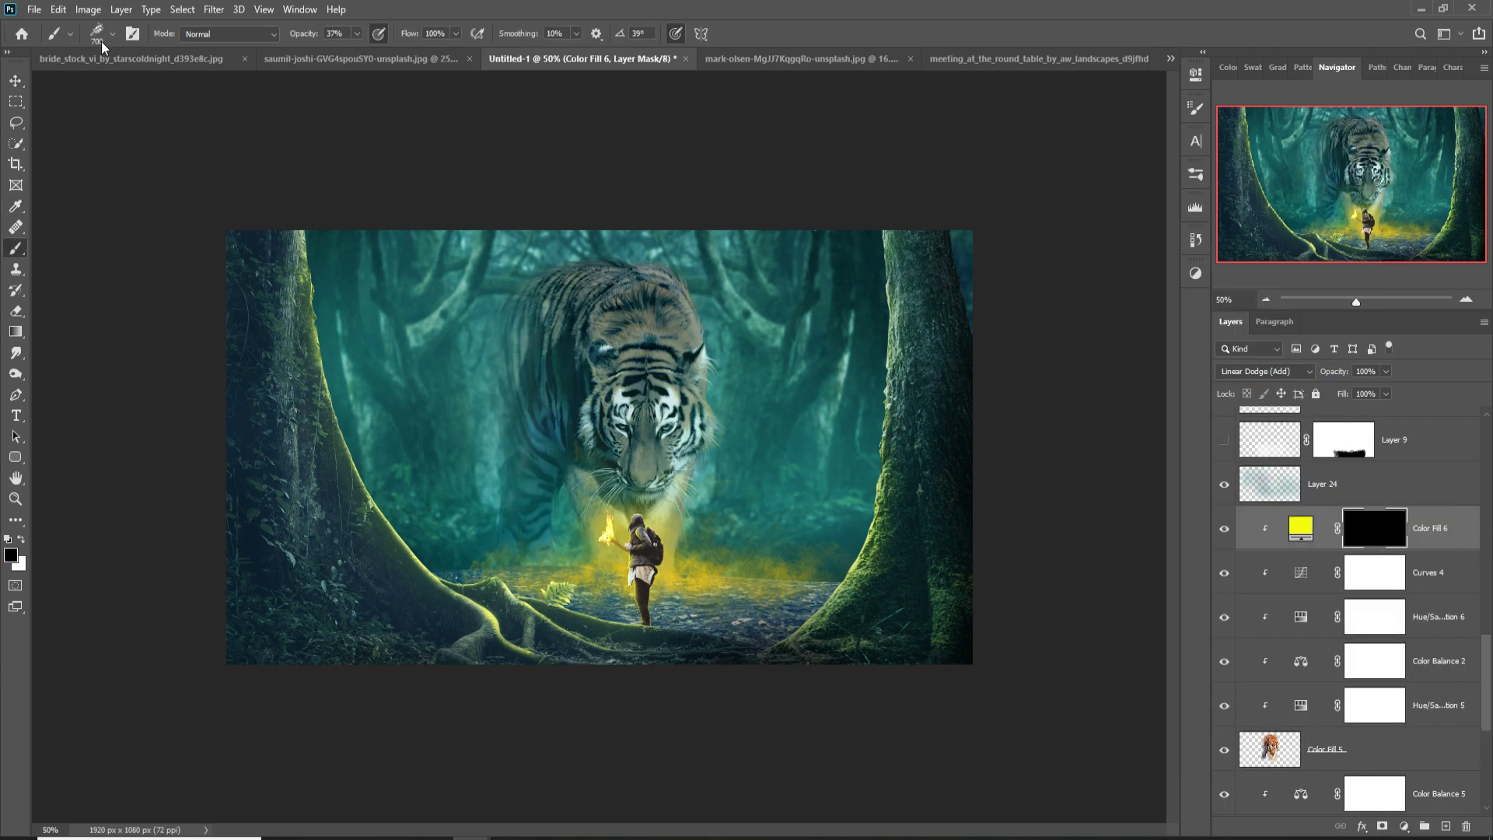
# Step: Change the eye-glow fill to red and clip a new Overlay layer above it
pyautogui.doubleClick(1300, 527)
pyautogui.moveTo(1257, 659); pyautogui.dragTo(1259, 486)
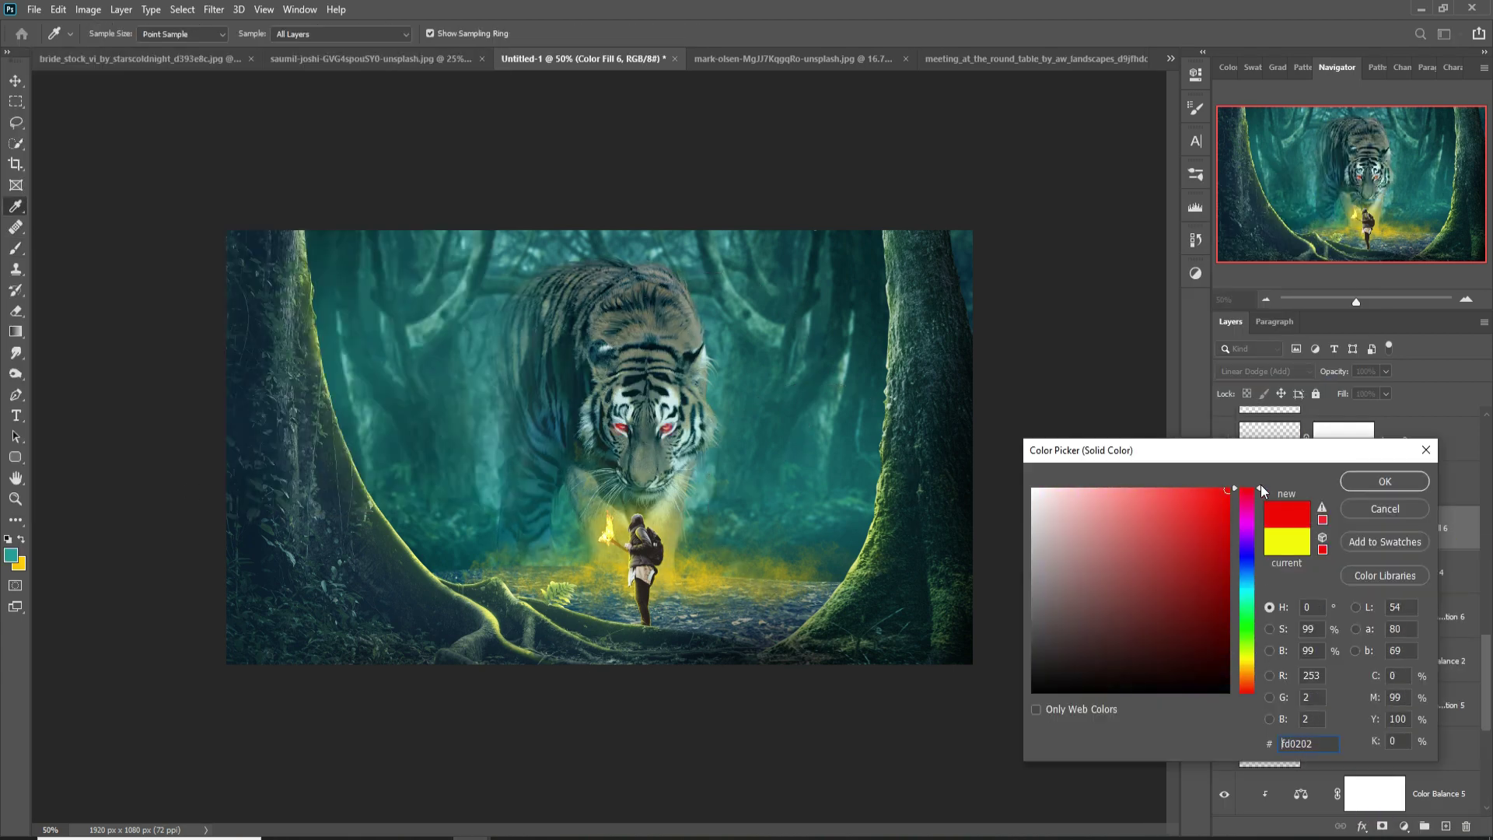
pyautogui.press('Return')
pyautogui.click(1446, 825)
pyautogui.hotkey('ctrl', 'alt', 'g')
pyautogui.hotkey('shift', 'alt', 'o')
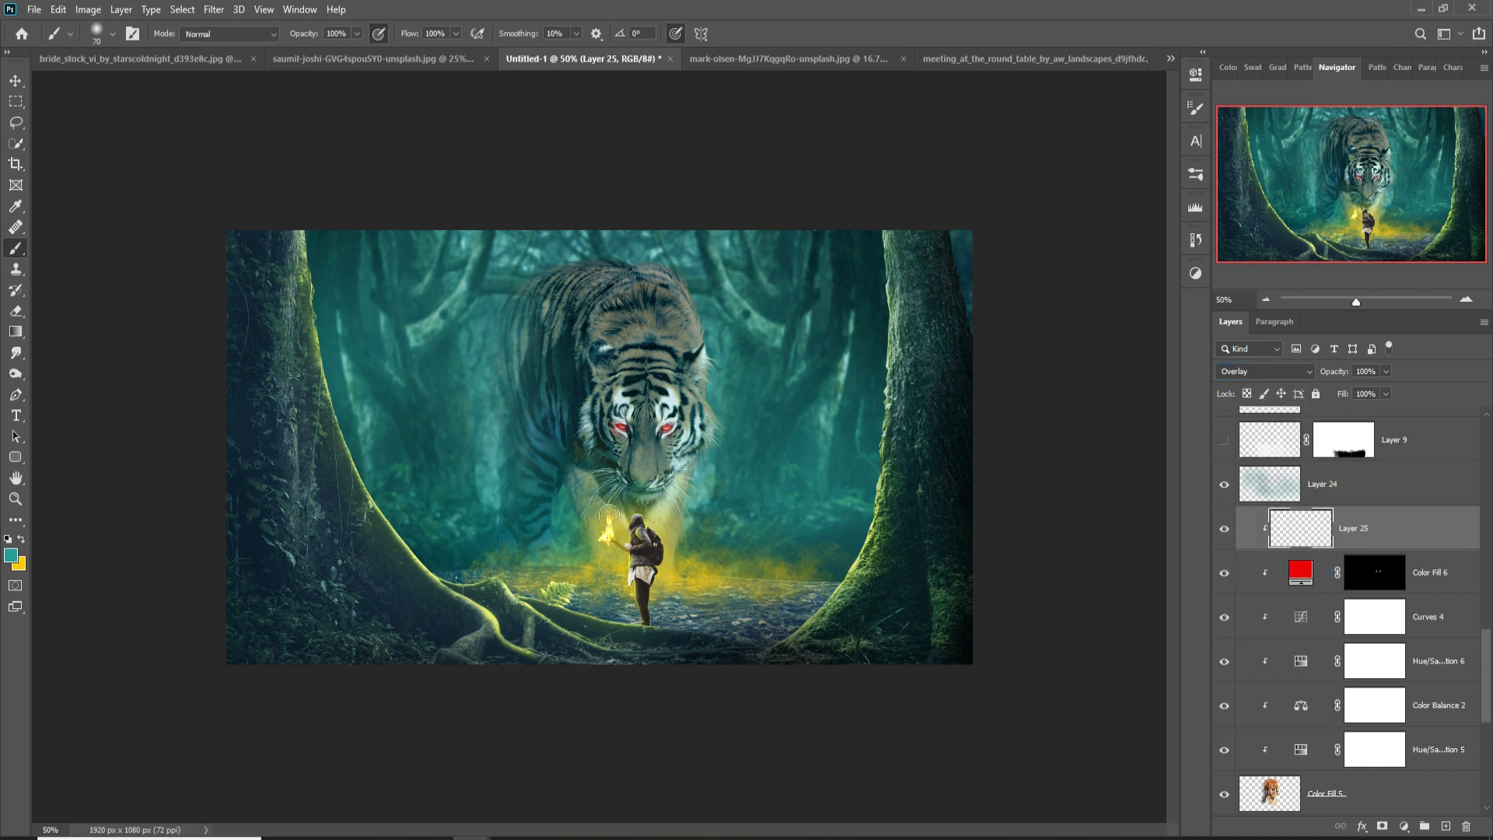
pyautogui.press('v')
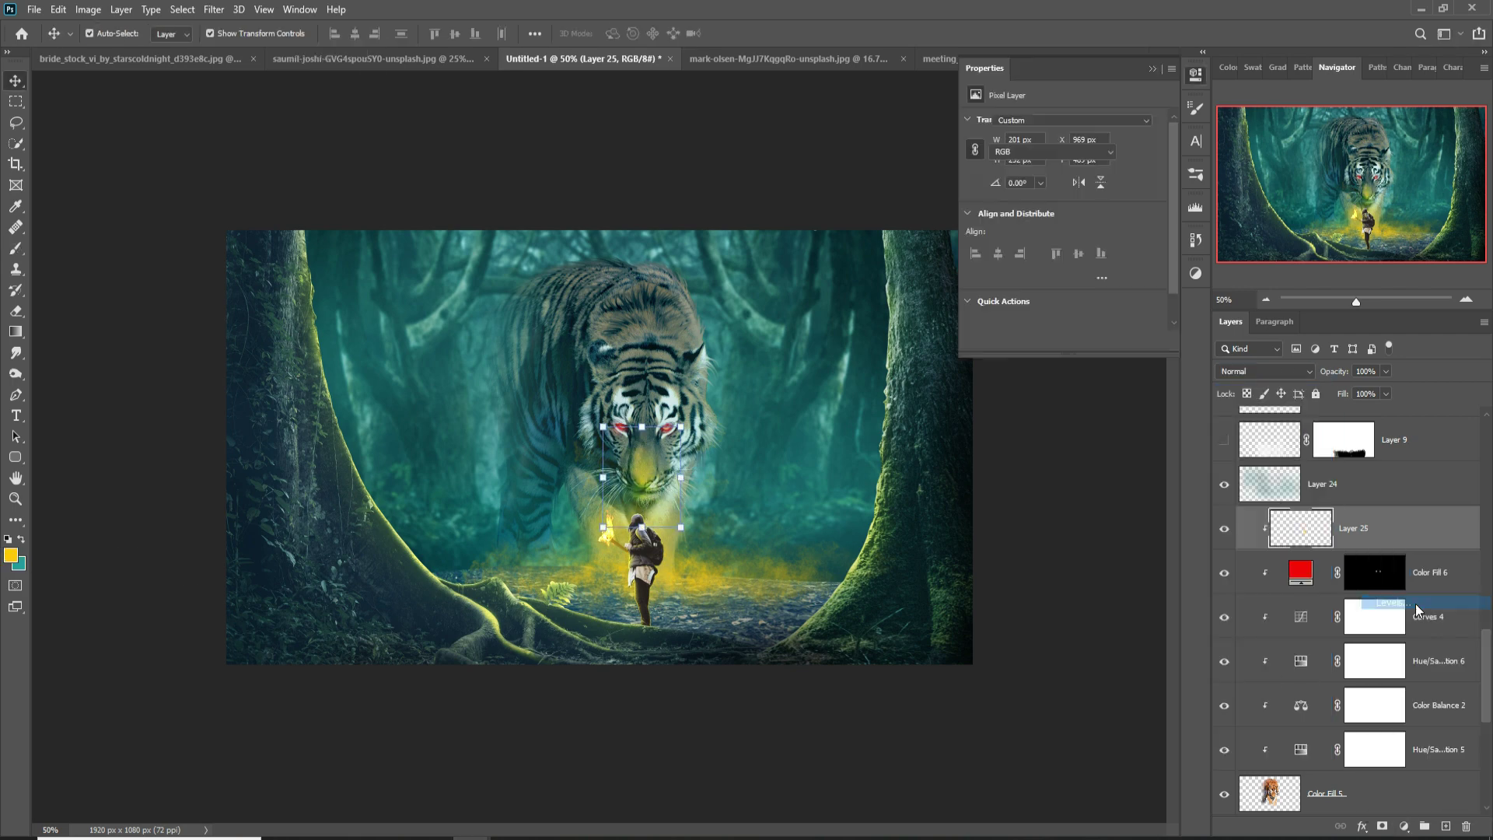
# Step: Add a clipped Levels adjustment above Layer 25 with an inverted mask
pyautogui.hotkey('ctrl', 'alt', 'g')
pyautogui.moveTo(1074, 237); pyautogui.dragTo(1038, 237)
pyautogui.hotkey('ctrl', 'i')
pyautogui.press('b')
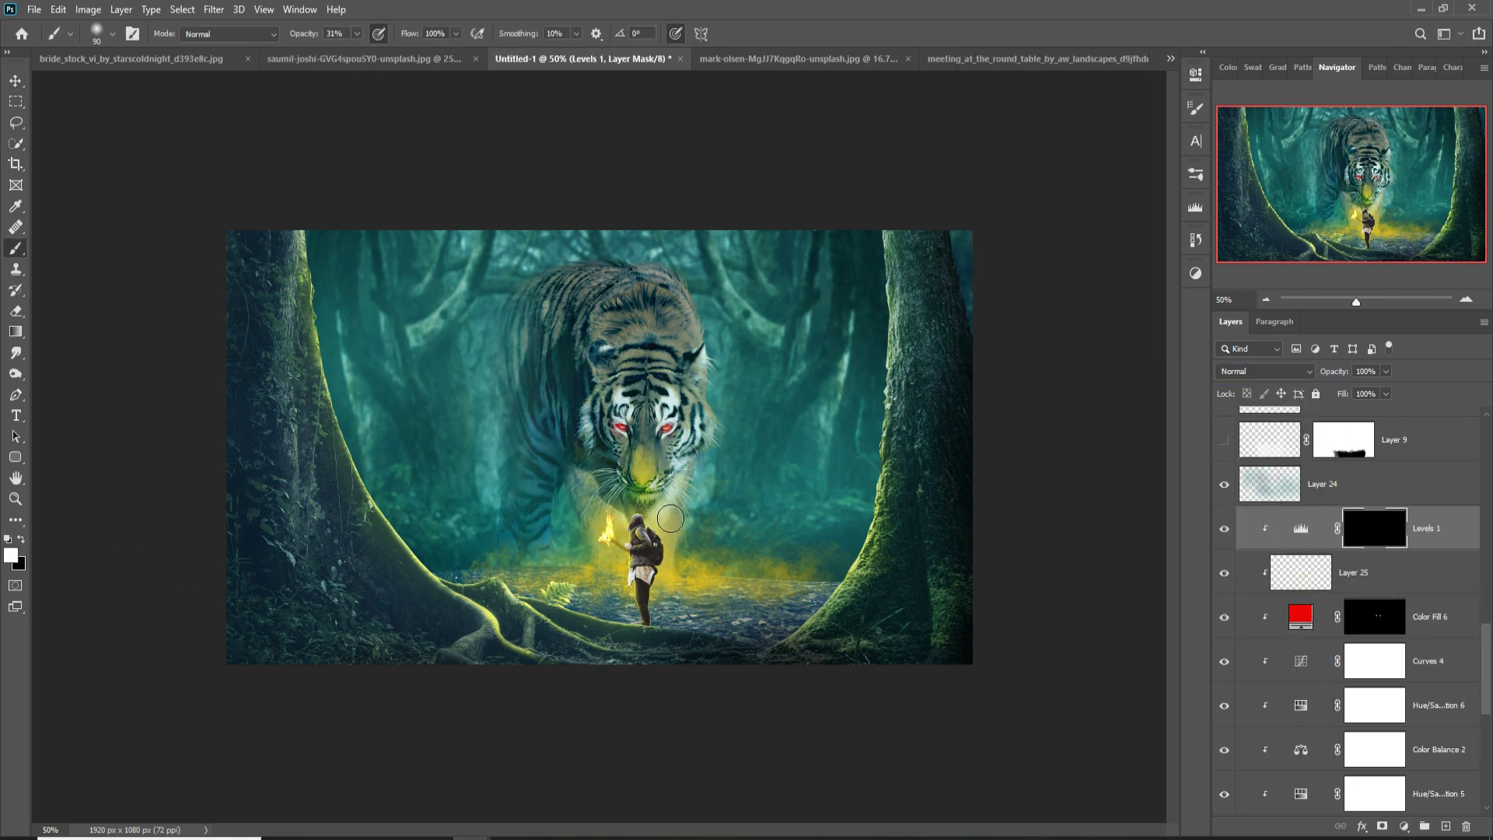
pyautogui.press('v')
pyautogui.scroll(-5, 1352, 622)
# Step: Clip a Color Balance adjustment onto the yellow torch fill layer
pyautogui.click(1376, 528)
pyautogui.hotkey('ctrl', 'b')
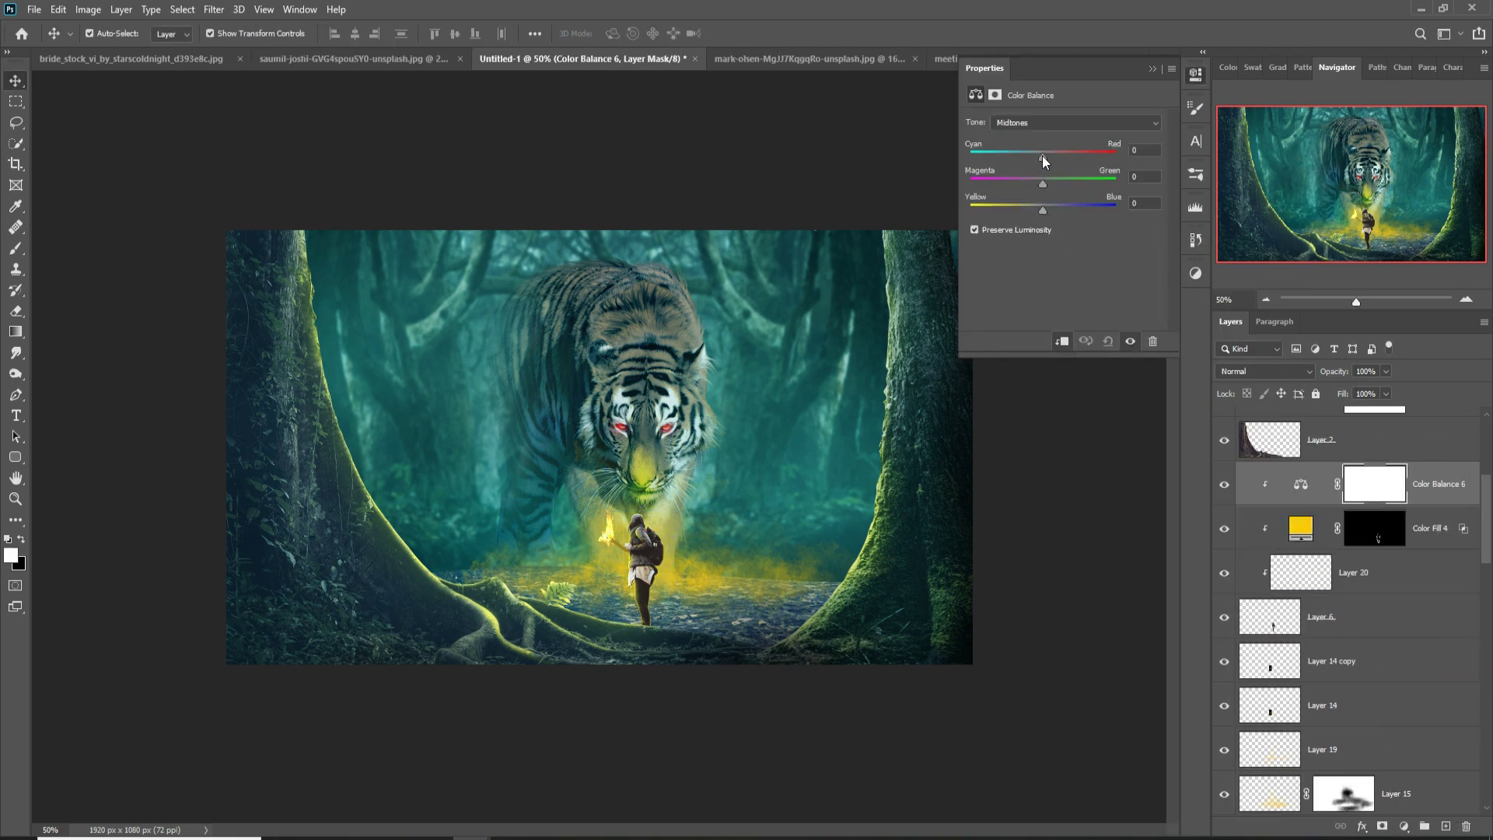
pyautogui.click(1353, 749)
# Step: Add a new empty layer and choose the soft round pressure brush
pyautogui.click(1445, 826)
pyautogui.press('b')
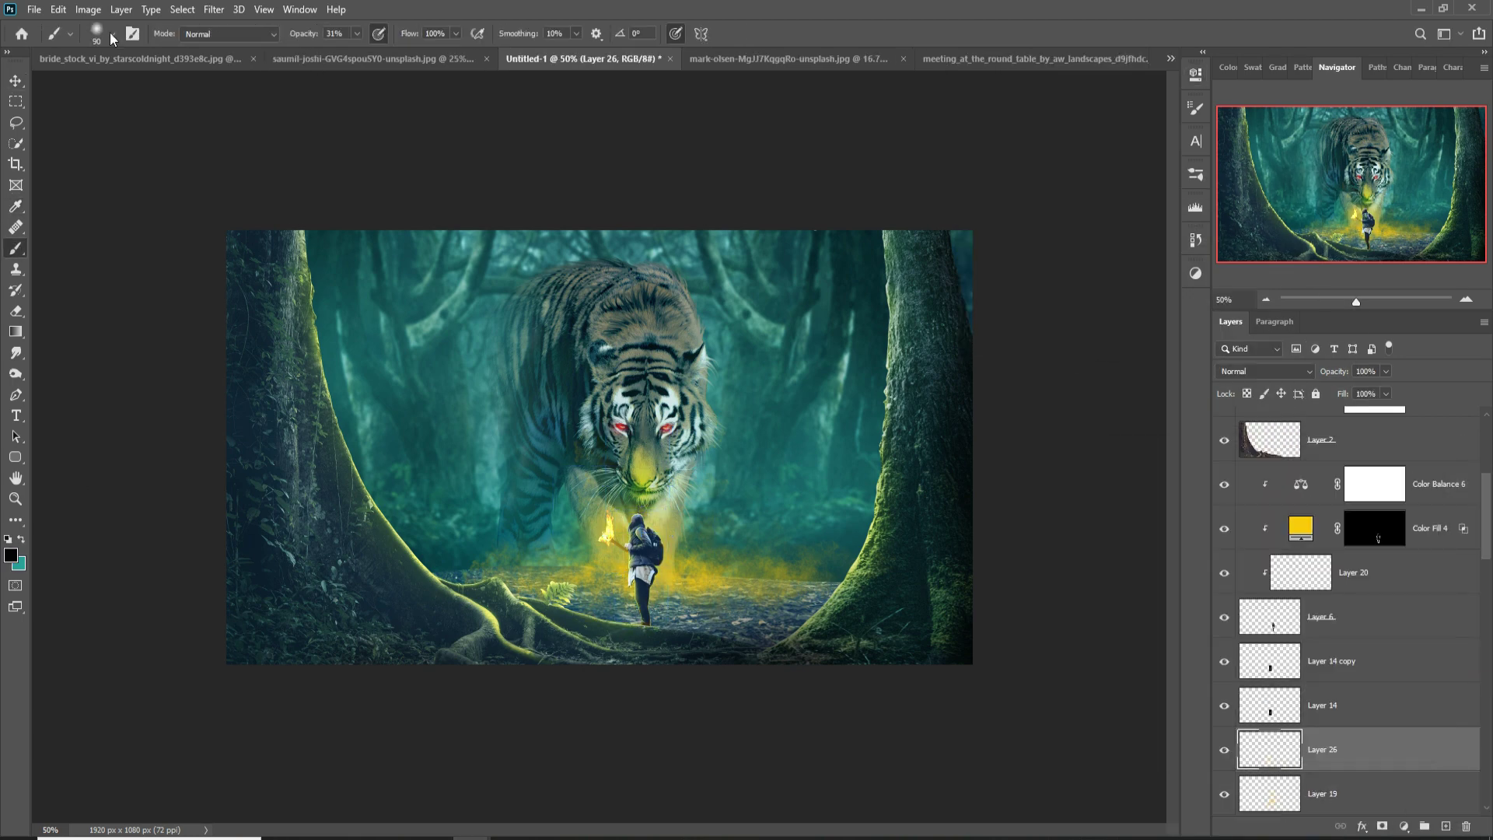
pyautogui.click(113, 33)
pyautogui.doubleClick(118, 352)
# Step: Paint cyan mist over the left and centre of the forest on a new layer
pyautogui.hotkey('ctrl', 'shift', 'alt', 'n')
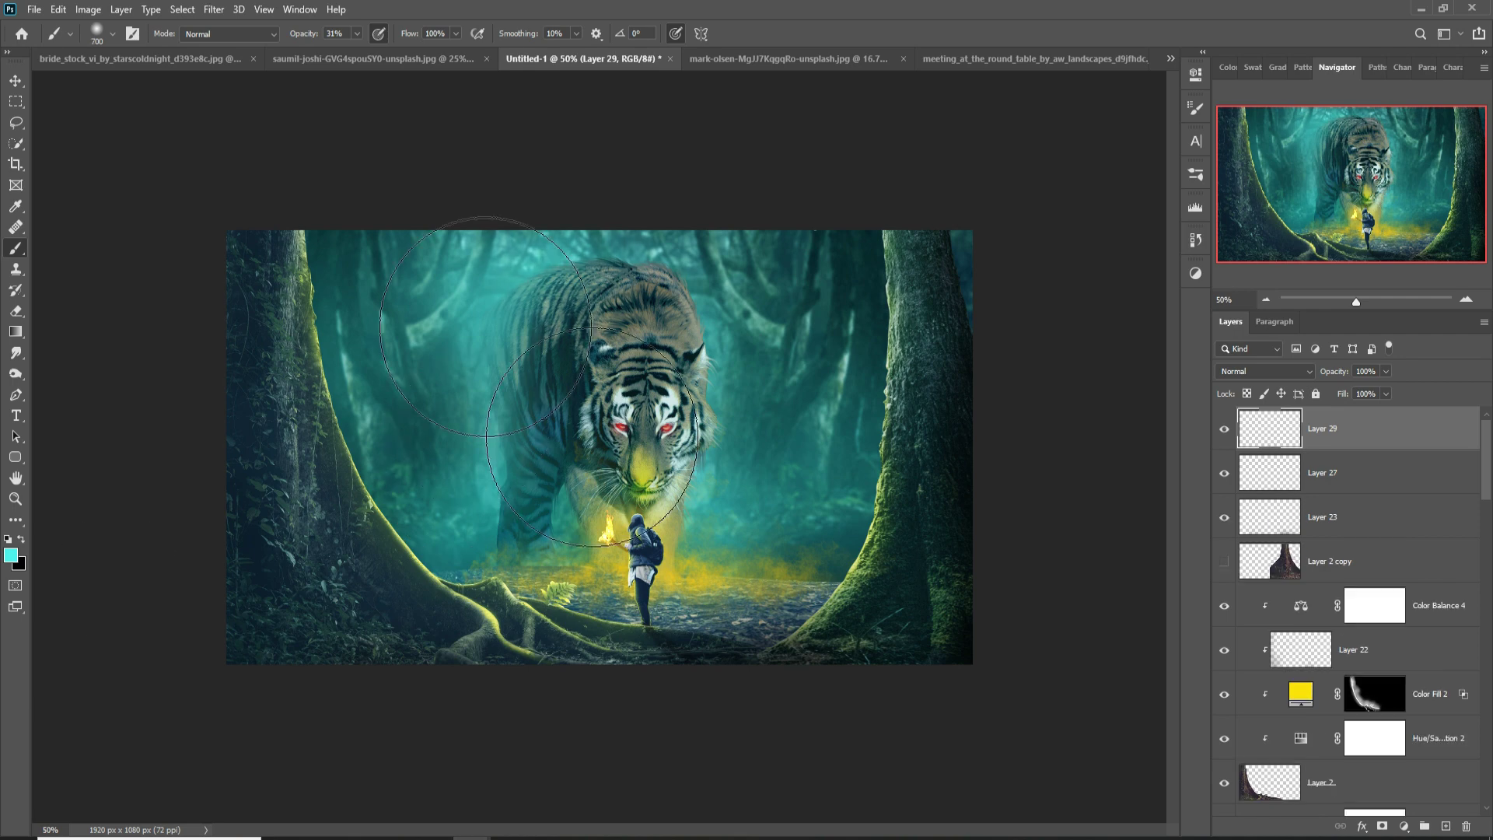
pyautogui.moveTo(591, 437); pyautogui.dragTo(404, 552)
pyautogui.press('v')
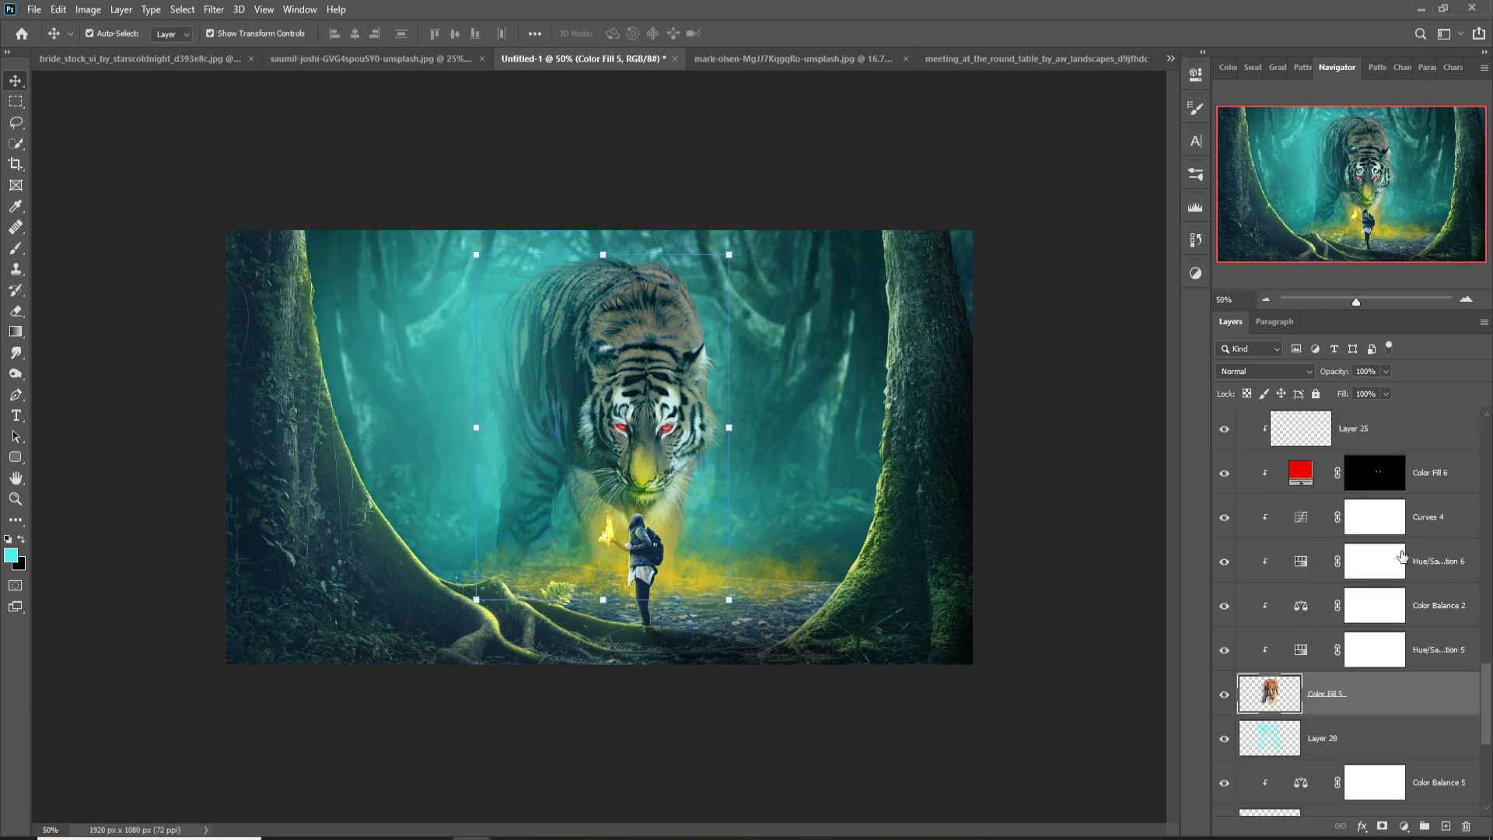
pyautogui.moveTo(574, 612); pyautogui.dragTo(737, 590)
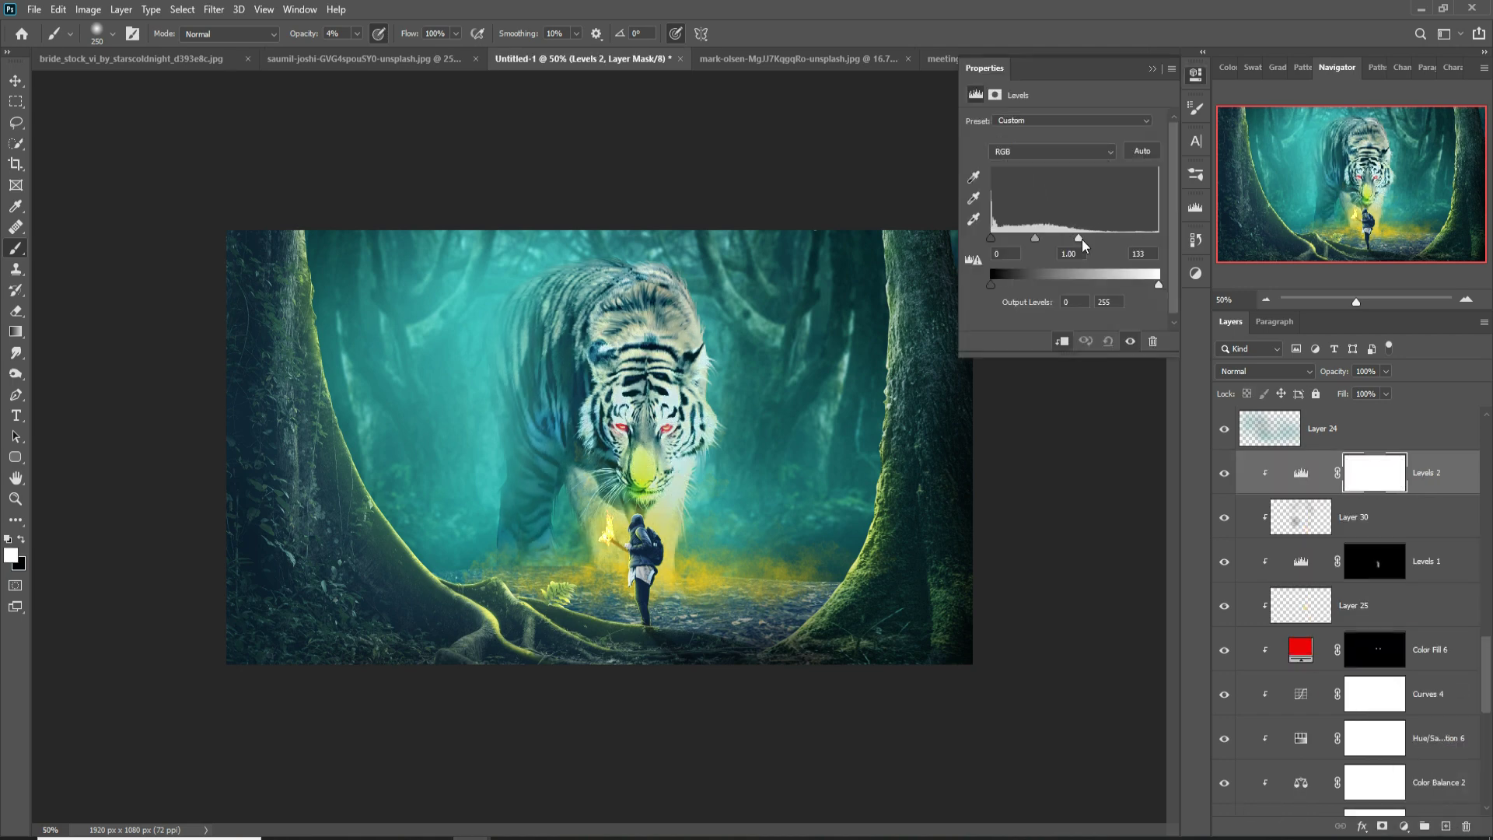
# Step: Add Levels 2 with a black-filled mask, ready to paint it in with white
pyautogui.hotkey('ctrl', 'i')
pyautogui.press('x')
pyautogui.press('[')
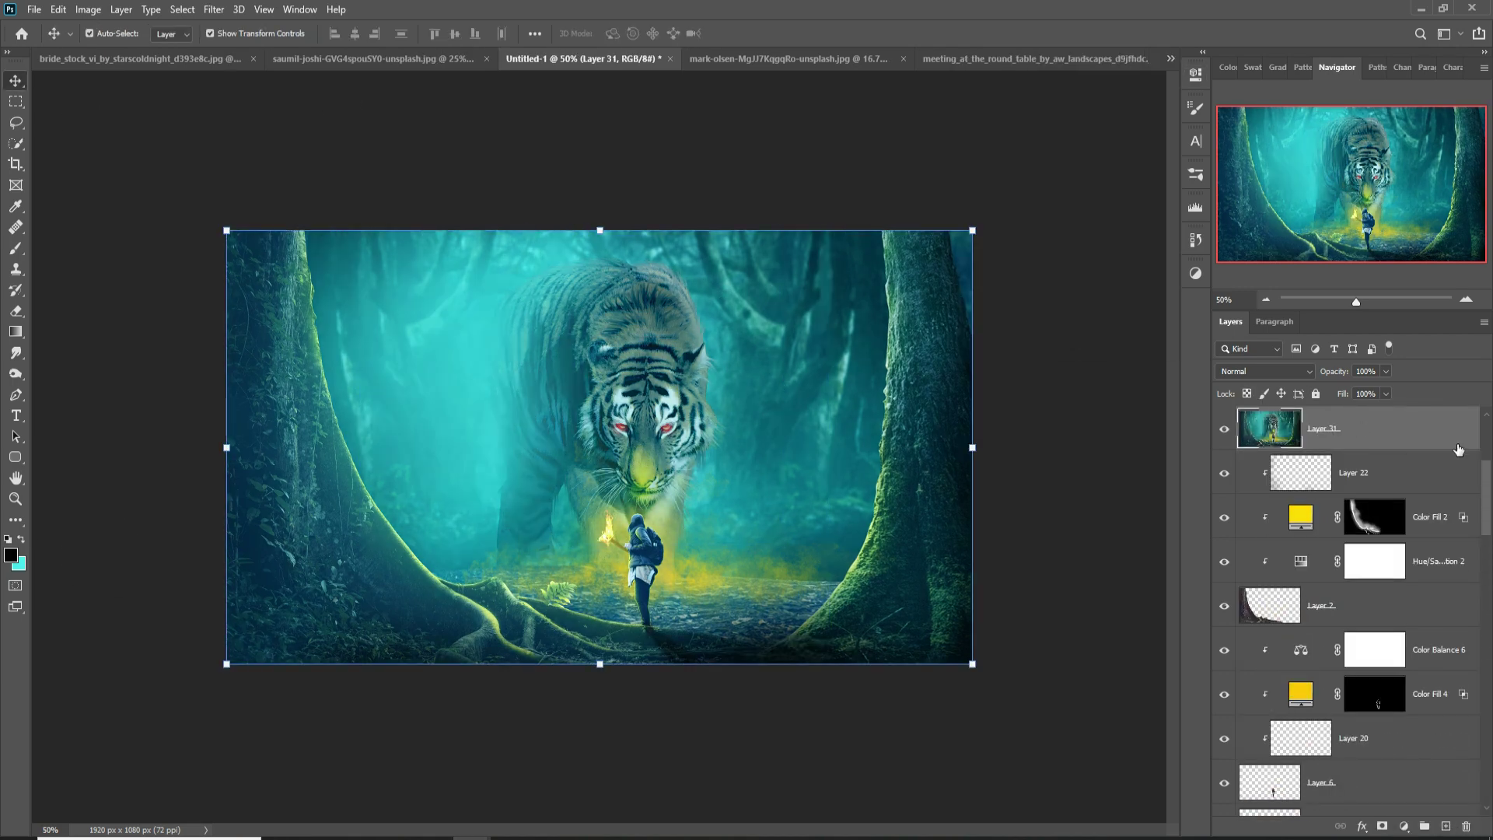
pyautogui.scroll(3, 1458, 449)
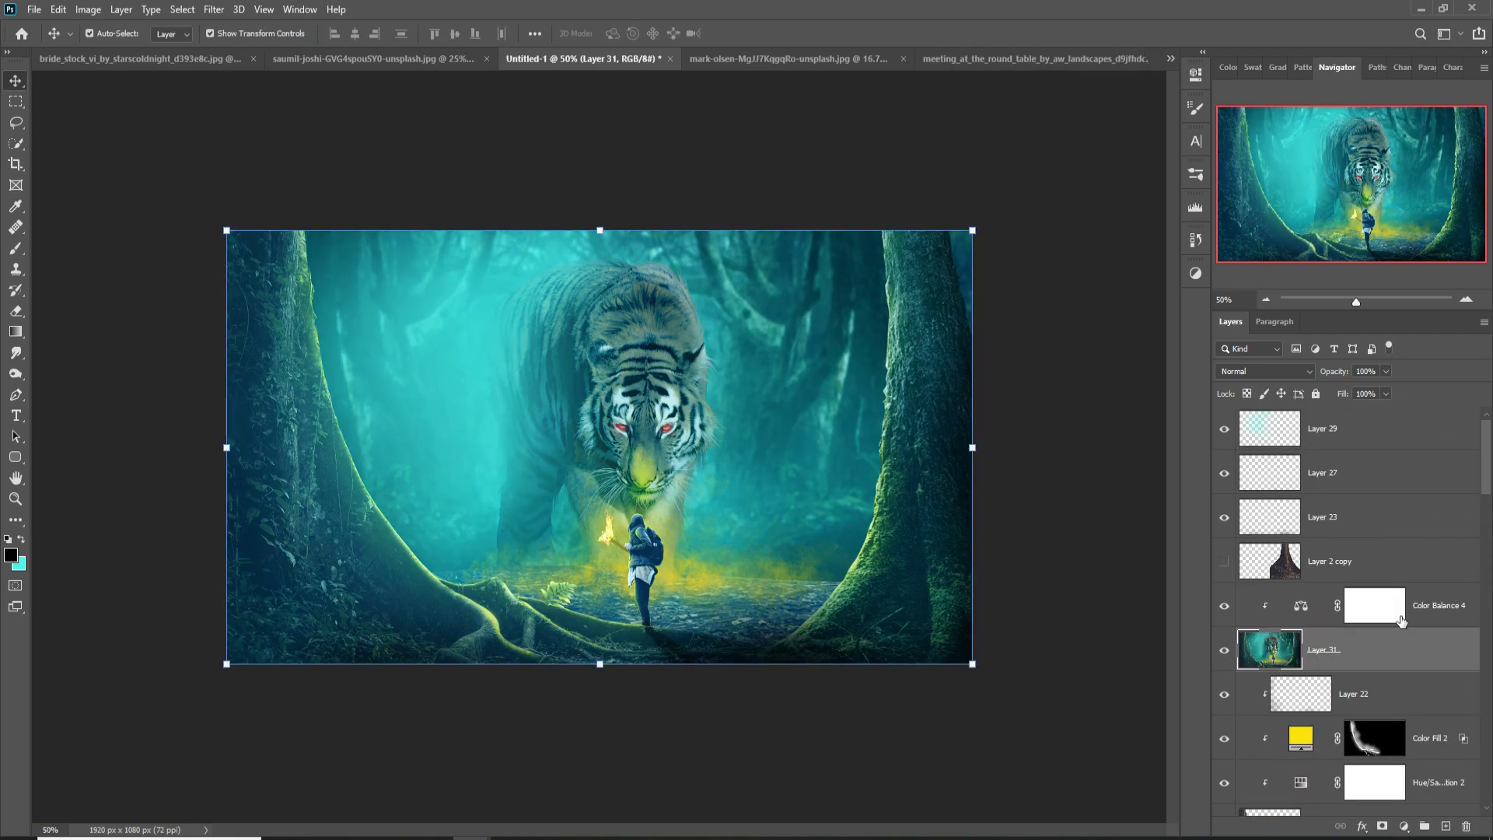
# Step: Stamp visible layers into Layer 32, convert it to a smart object, and open Camera Raw Filter
pyautogui.click(1421, 432)
pyautogui.hotkey('ctrl', 'shift', 'alt', 'e')
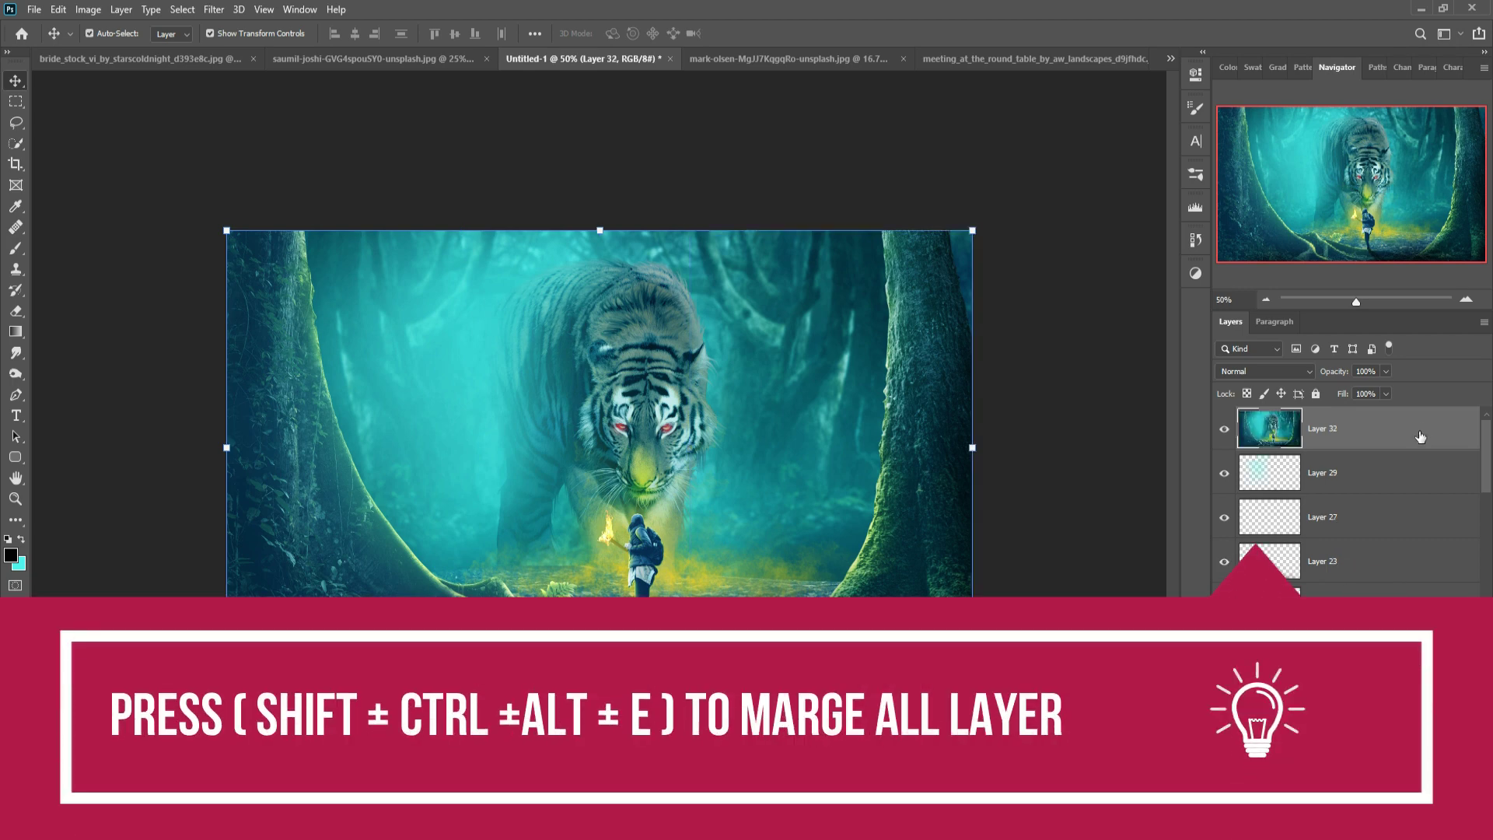
pyautogui.rightClick(1406, 434)
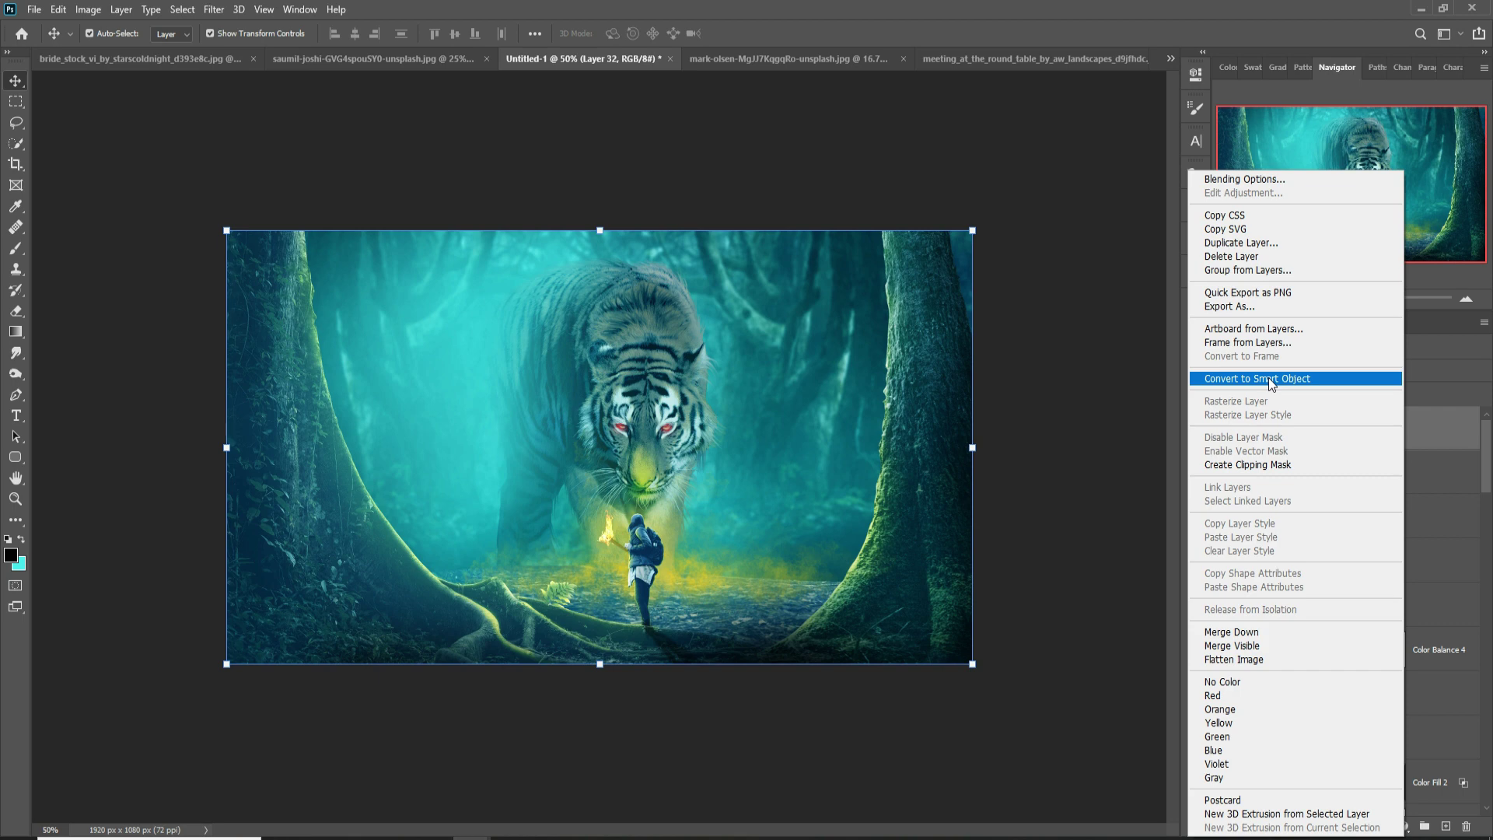
pyautogui.click(1267, 378)
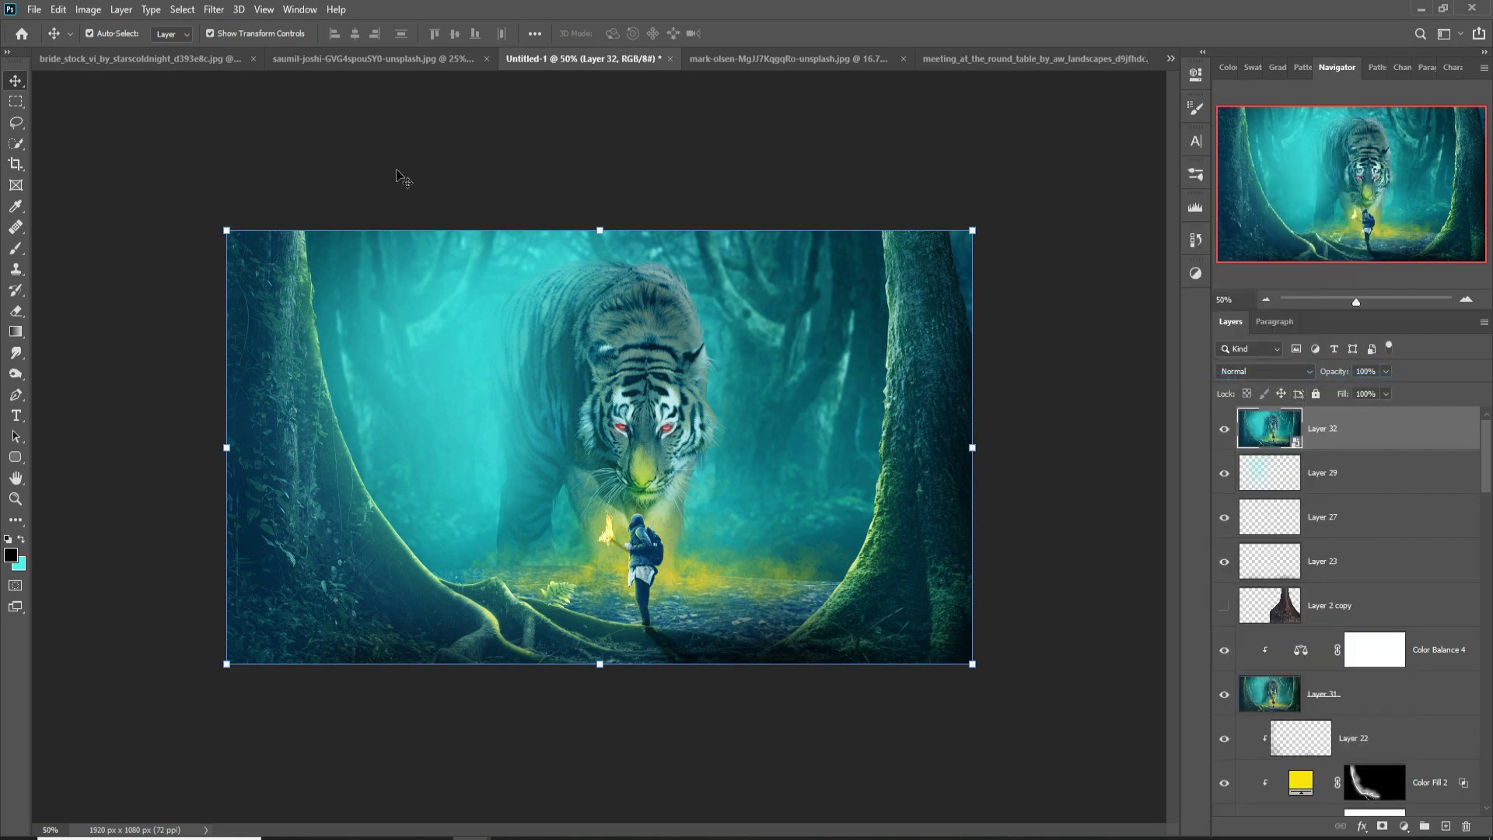
pyautogui.click(213, 10)
pyautogui.click(233, 105)
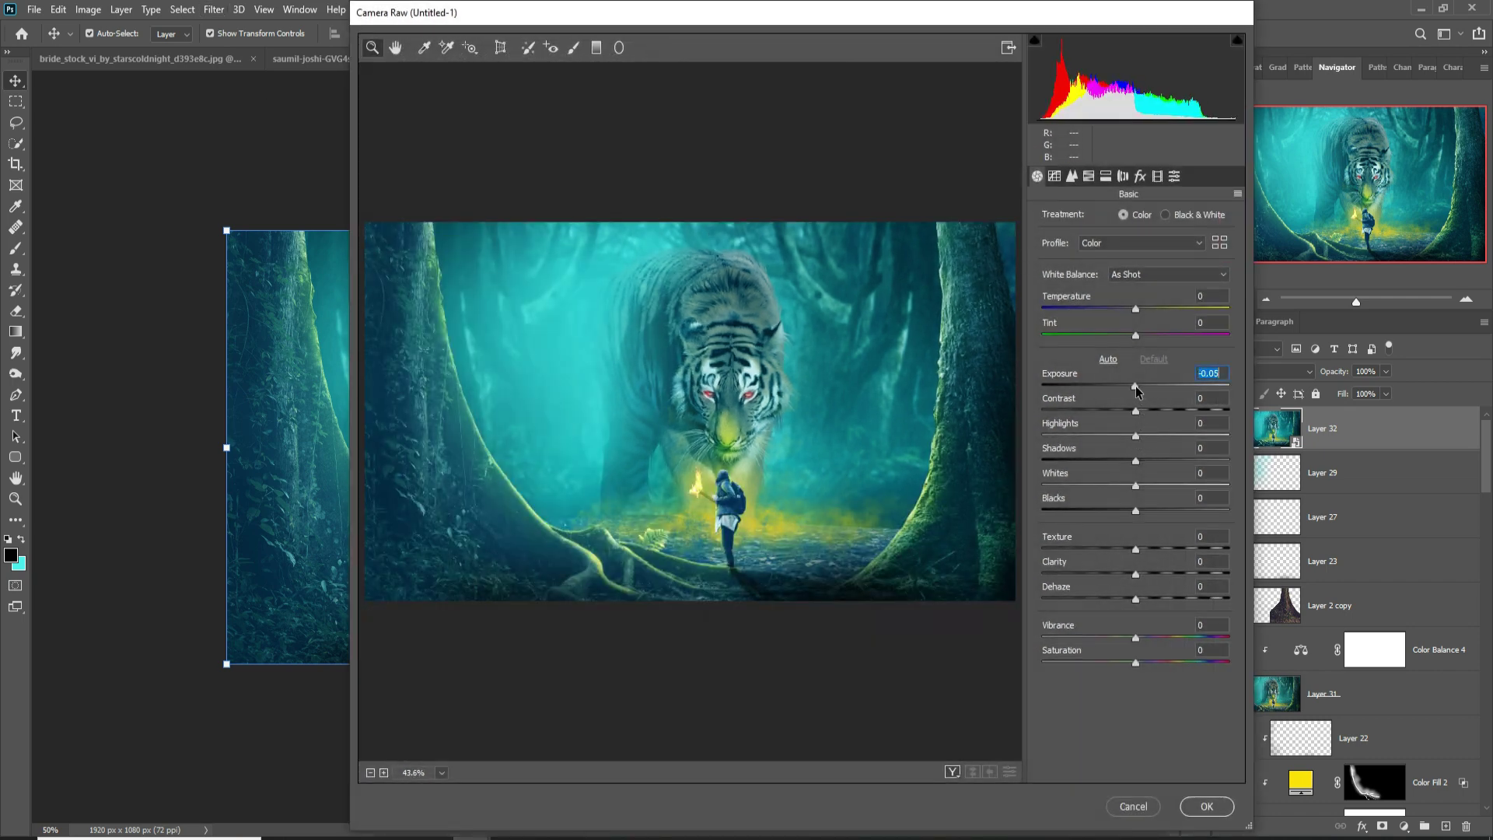
# Step: Set Exposure -0.35, Shadows -14, Blacks +31, Whites +14 and slightly raise Saturation
pyautogui.moveTo(1135, 385); pyautogui.dragTo(1130, 385)
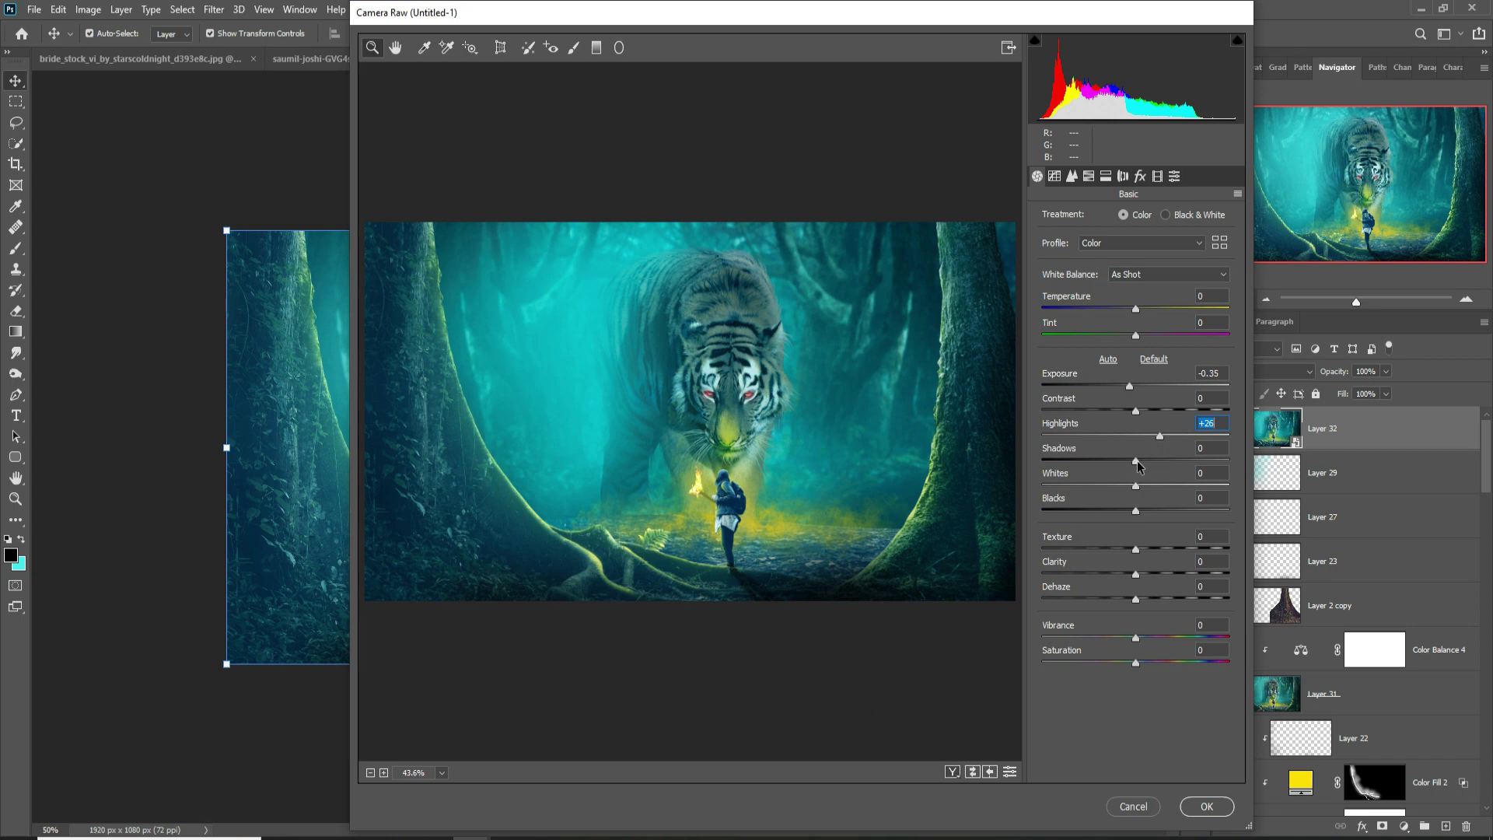
pyautogui.moveTo(1152, 459)
pyautogui.mouseDown()
pyautogui.moveTo(1099, 460)
pyautogui.moveTo(1116, 459)
pyautogui.mouseUp()
pyautogui.moveTo(1136, 511); pyautogui.dragTo(1168, 513)
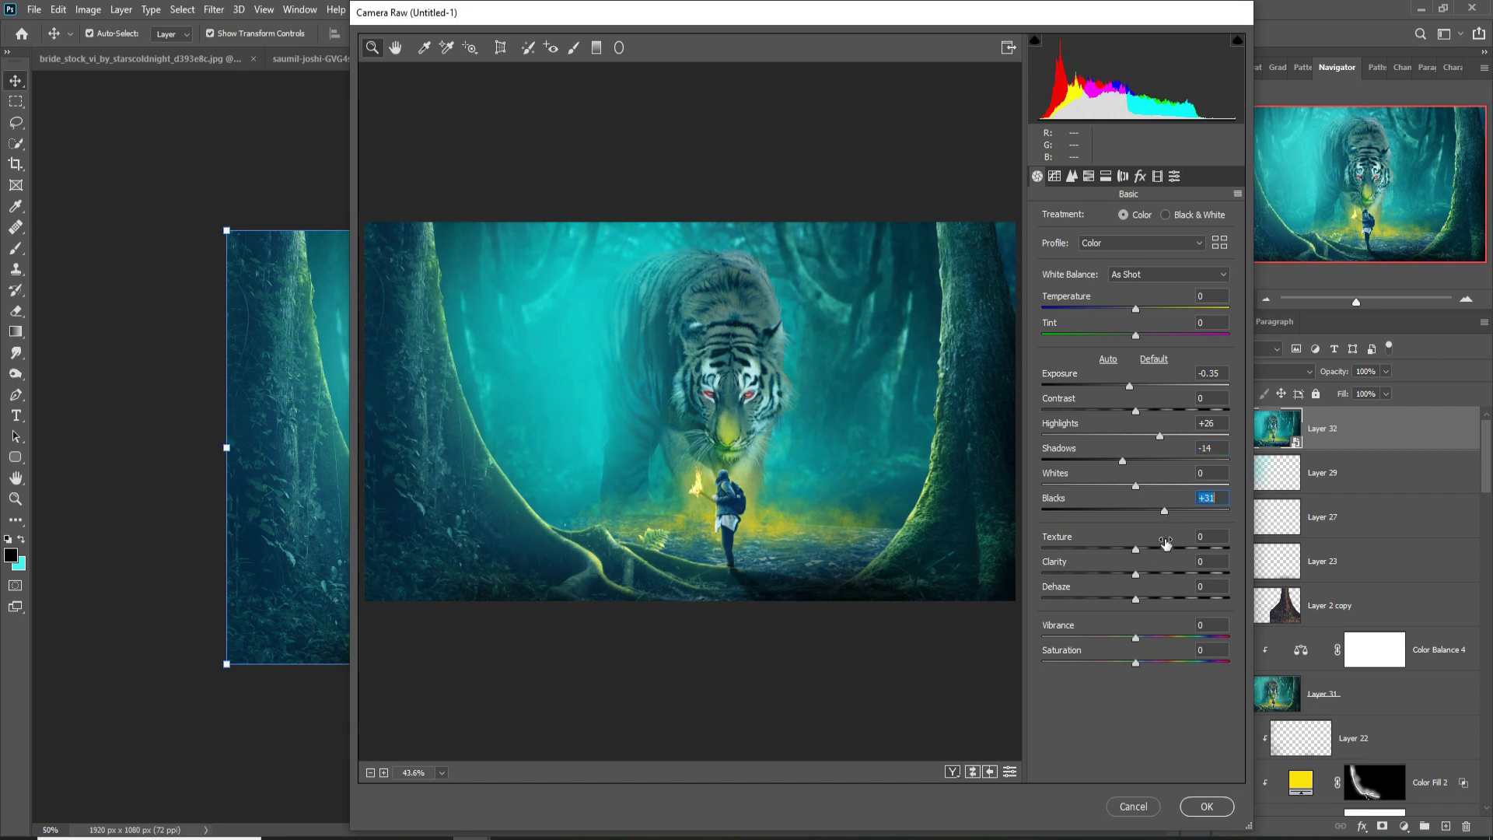
pyautogui.moveTo(1137, 487); pyautogui.dragTo(1149, 486)
pyautogui.moveTo(1135, 664); pyautogui.dragTo(1145, 661)
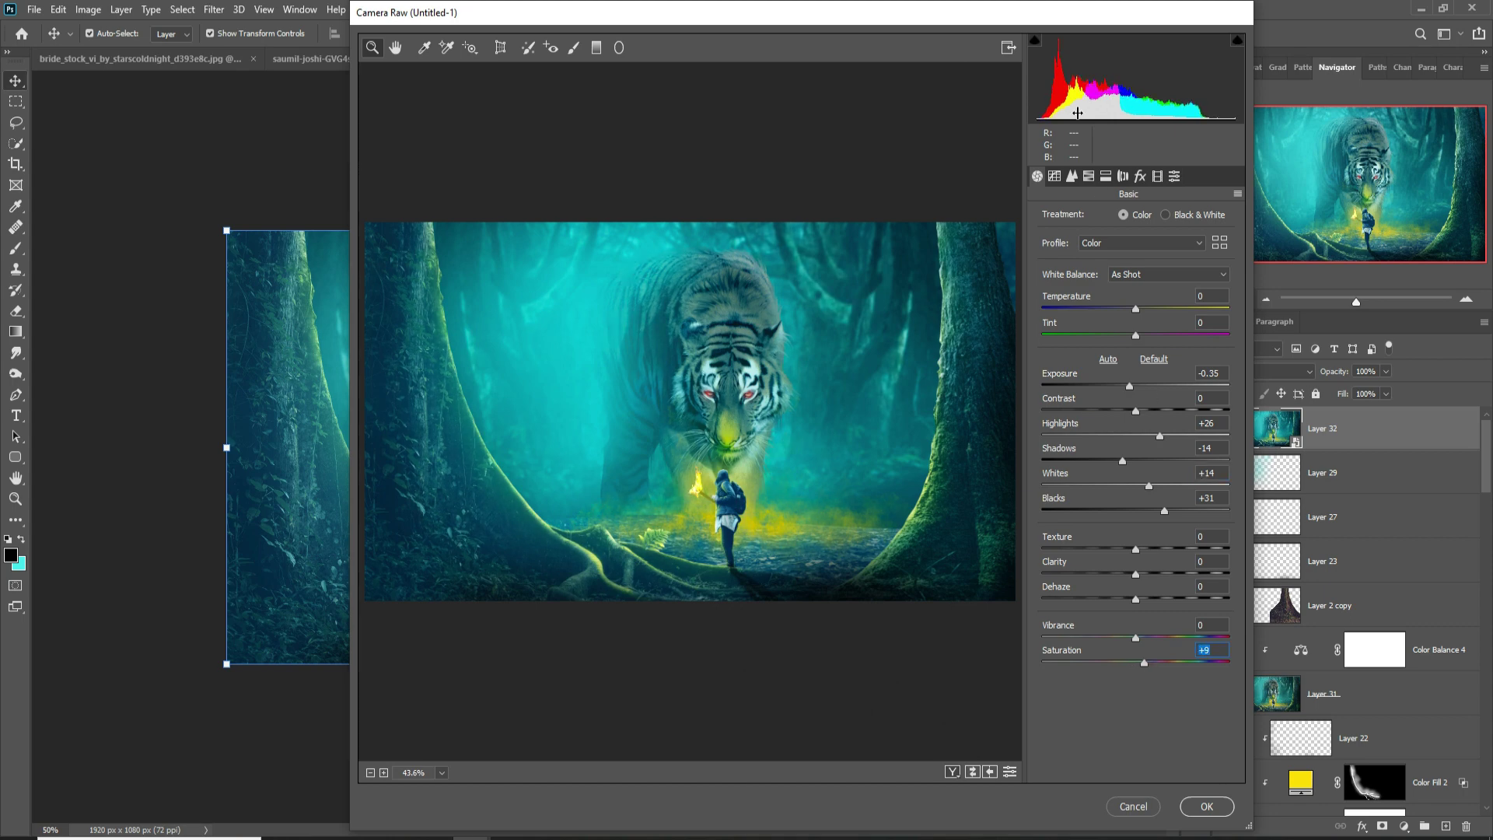
pyautogui.click(1088, 175)
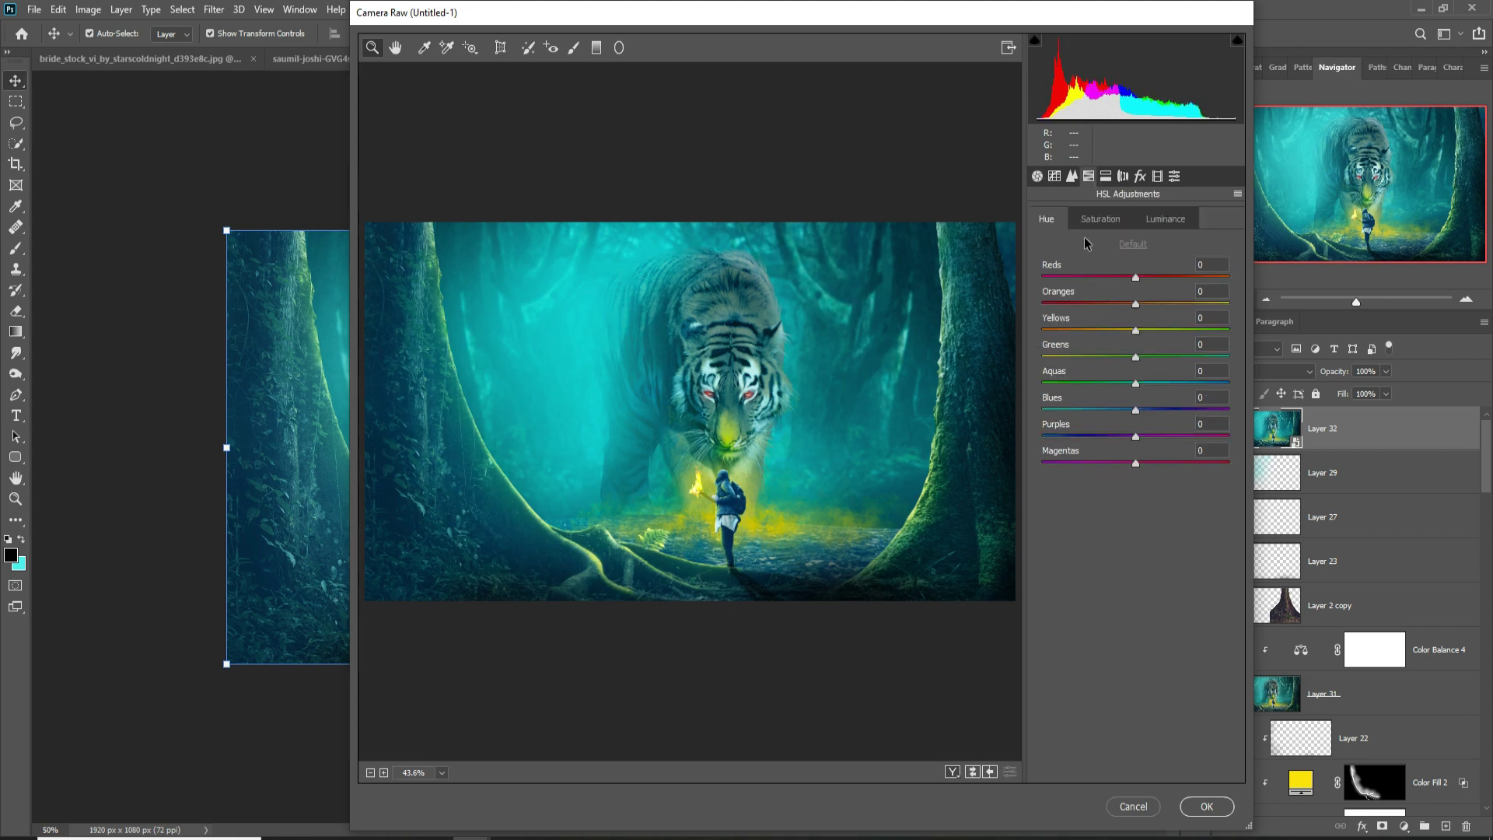
# Step: Boost the Yellows saturation in the HSL panel
pyautogui.click(1100, 219)
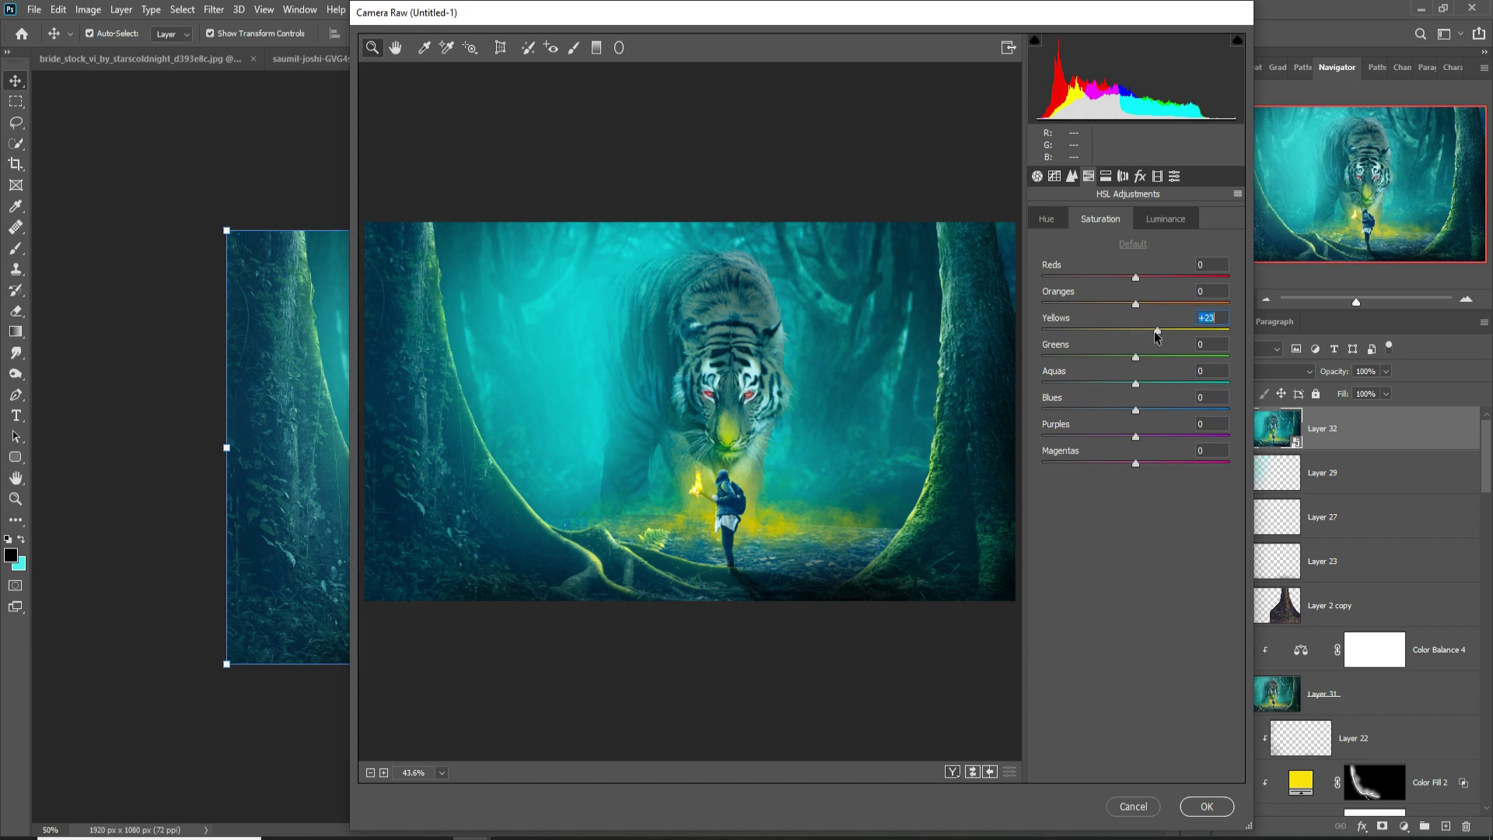
pyautogui.click(1047, 219)
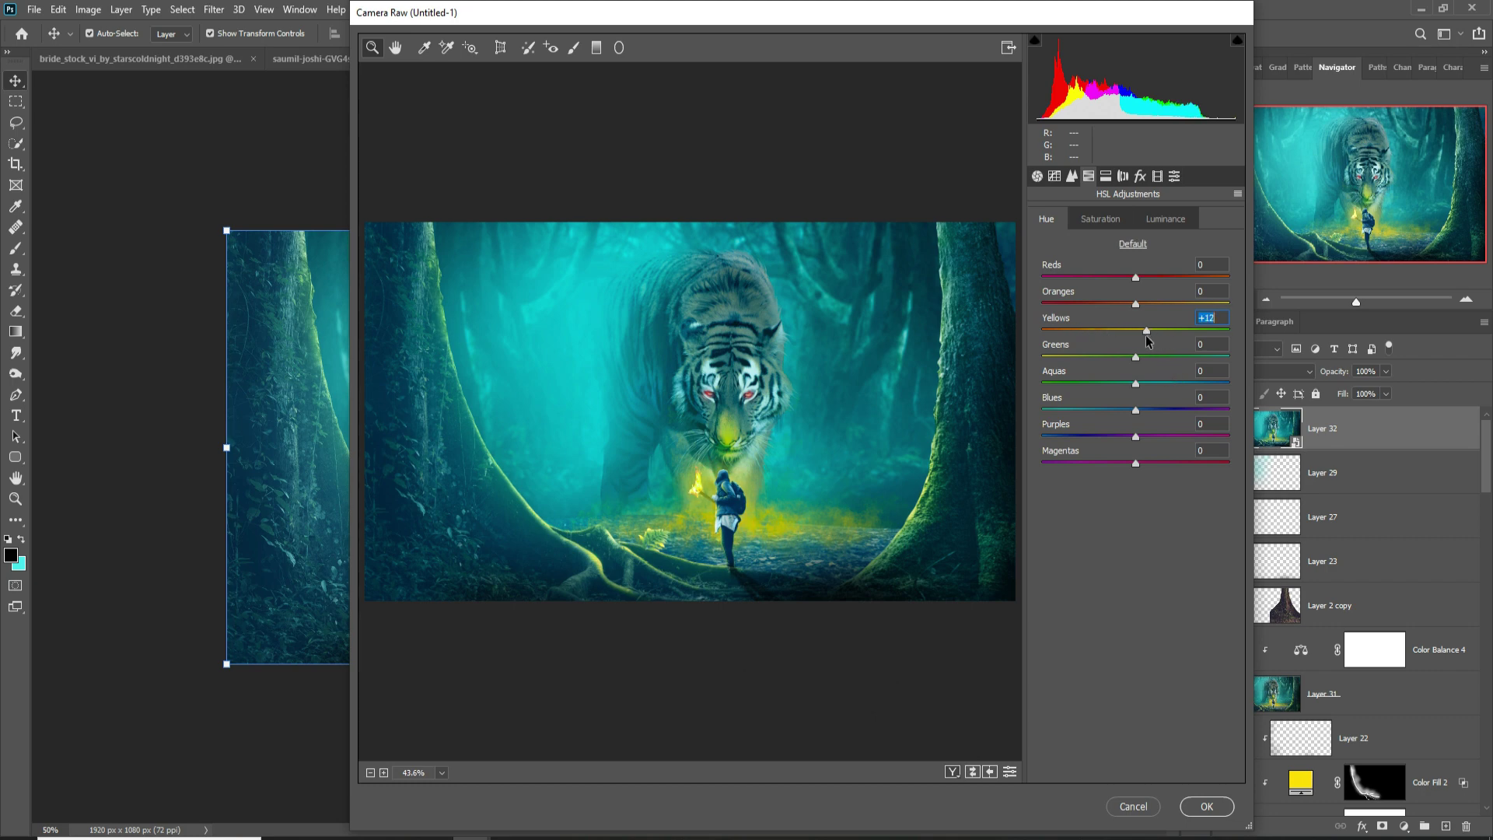
pyautogui.click(1100, 217)
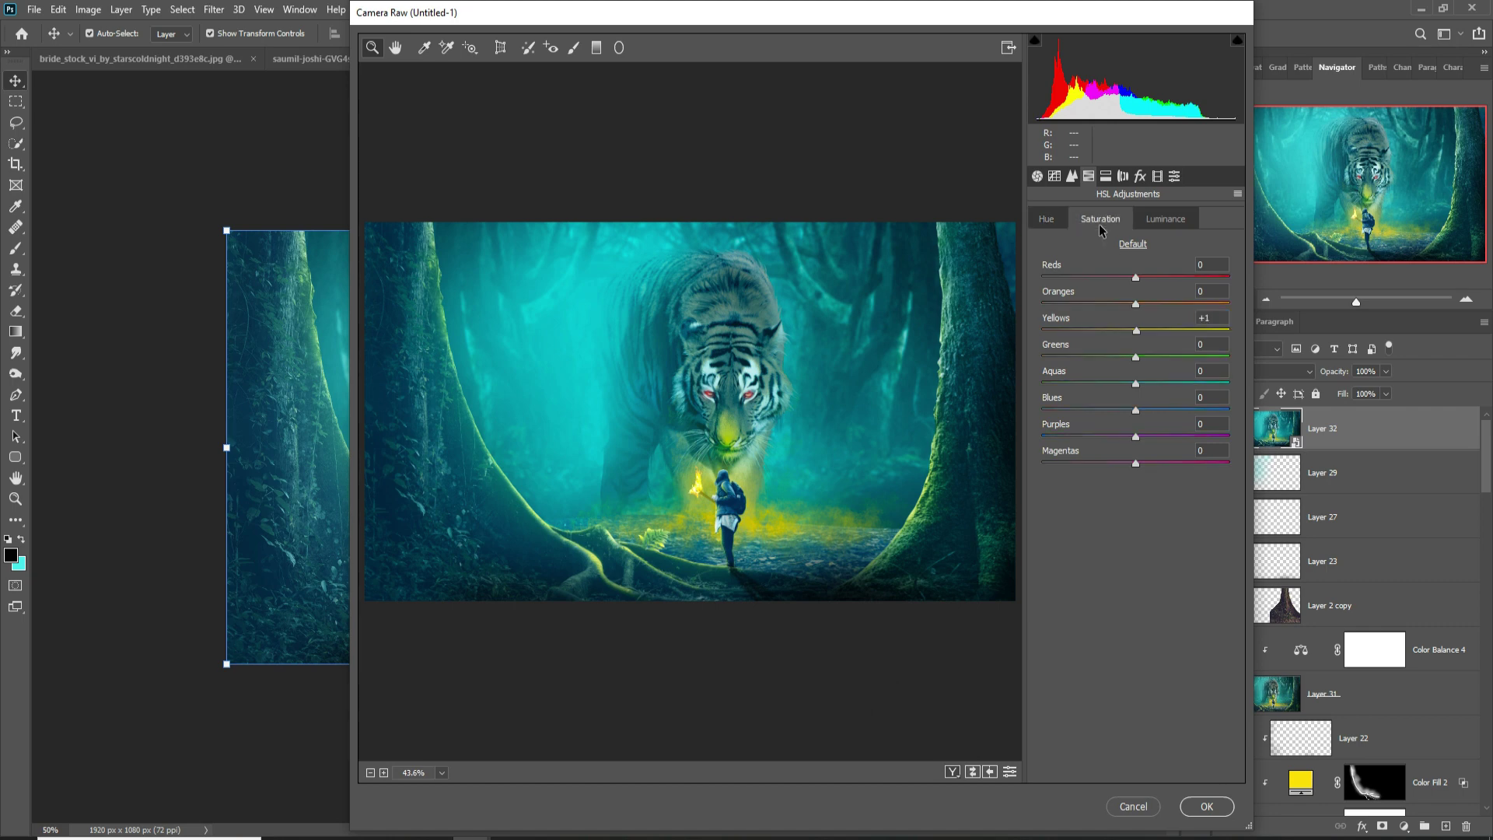
pyautogui.moveTo(1135, 330); pyautogui.dragTo(1146, 334)
# Step: Set tone curve Highlights +13 and Lights +15, and add some sharpening
pyautogui.click(1054, 176)
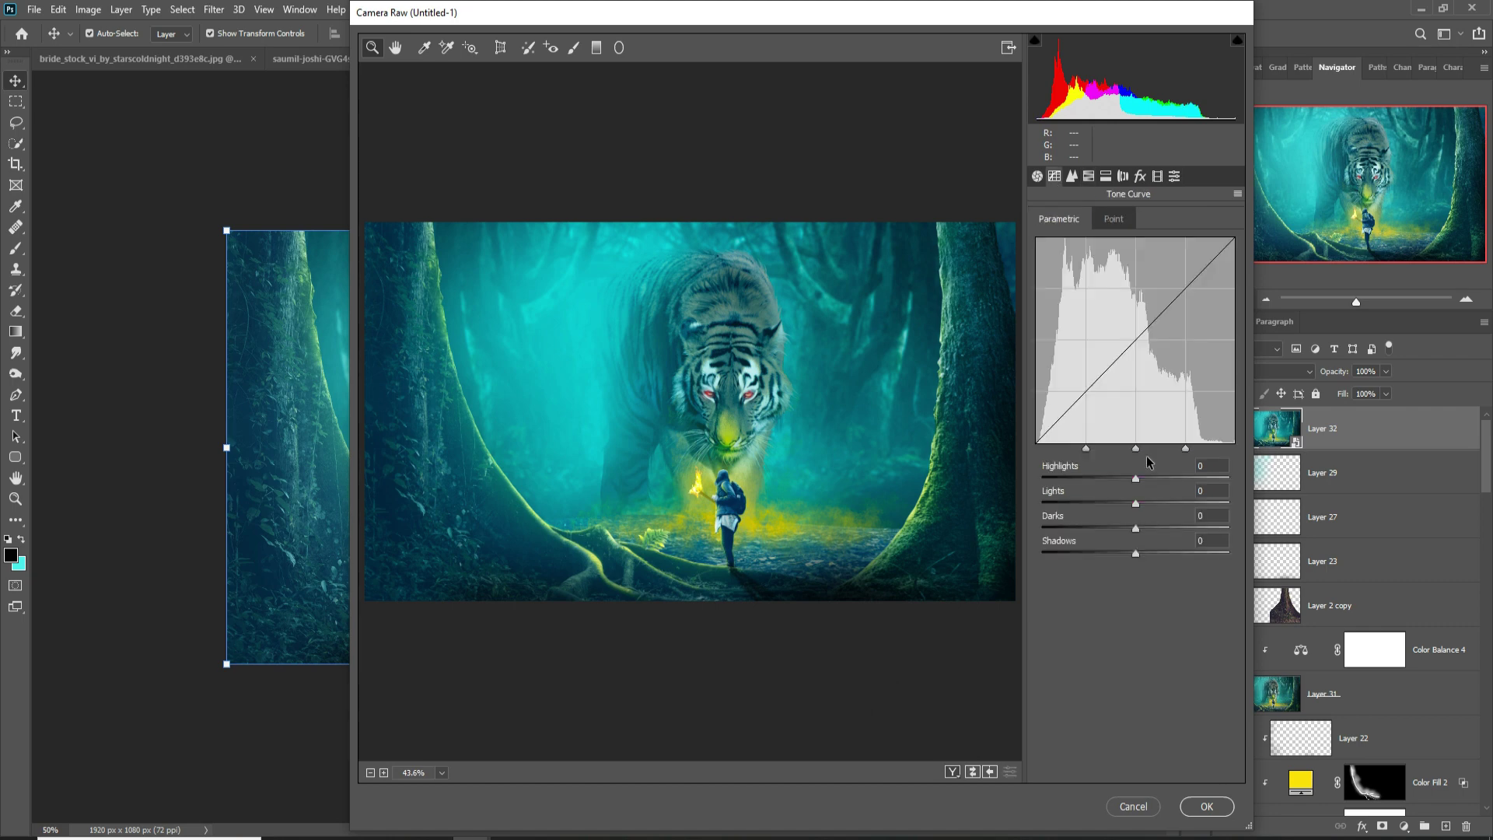
pyautogui.moveTo(1137, 478); pyautogui.dragTo(1149, 479)
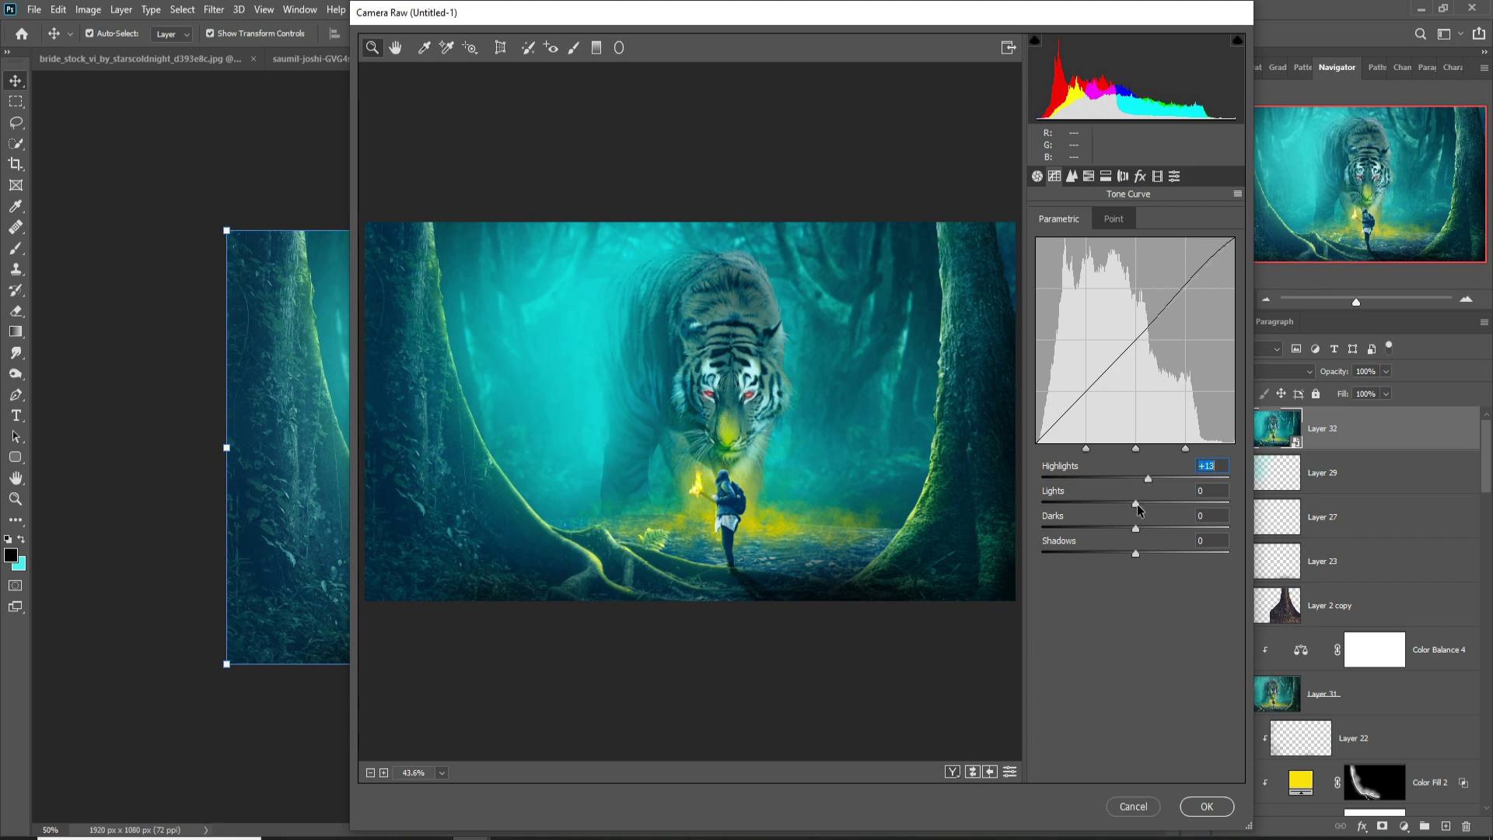
pyautogui.moveTo(1137, 504)
pyautogui.mouseDown()
pyautogui.moveTo(1150, 502)
pyautogui.moveTo(1137, 532)
pyautogui.moveTo(1111, 527)
pyautogui.mouseUp()
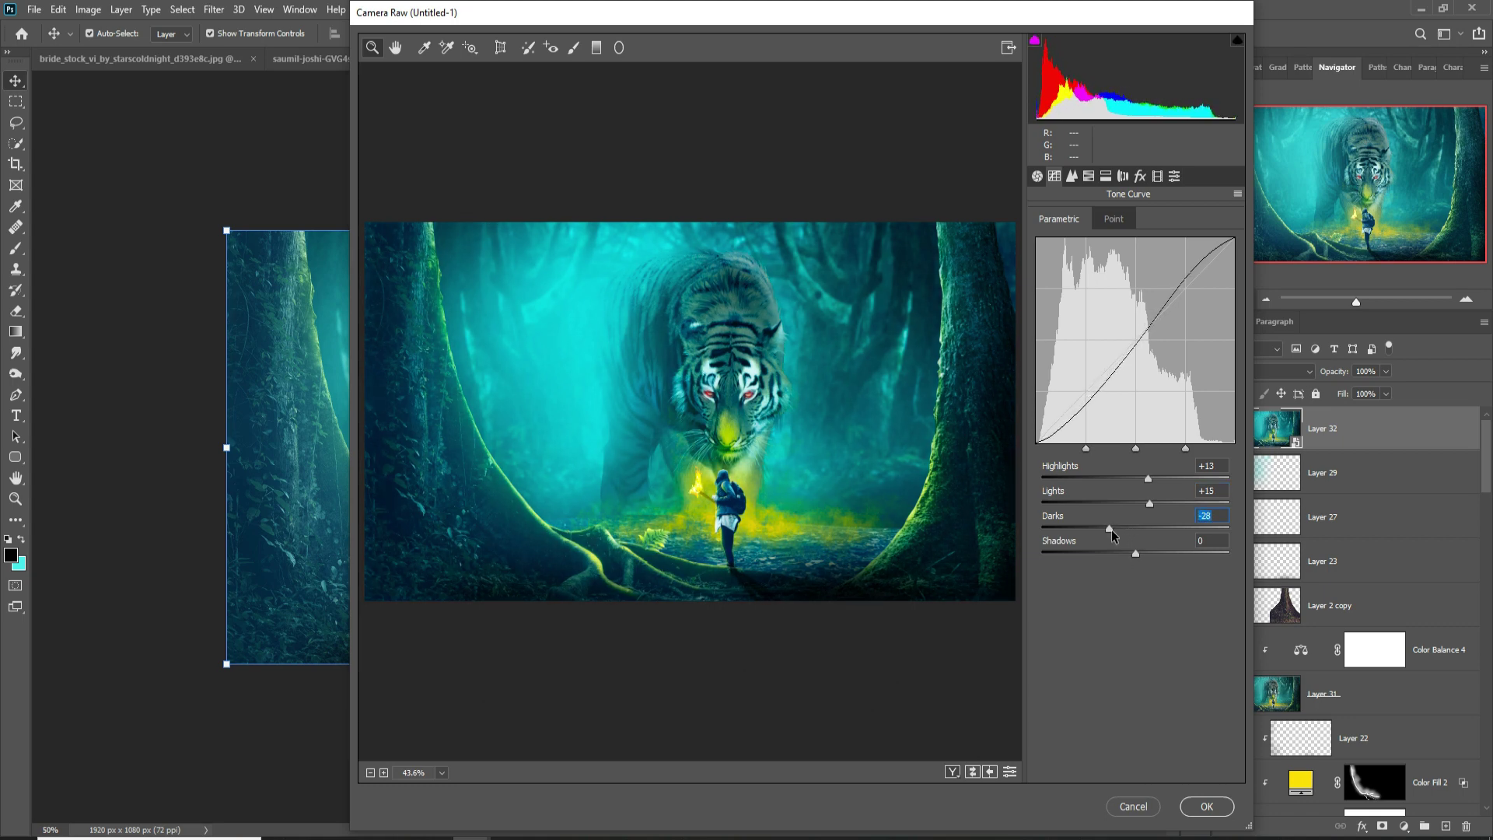
pyautogui.click(1071, 177)
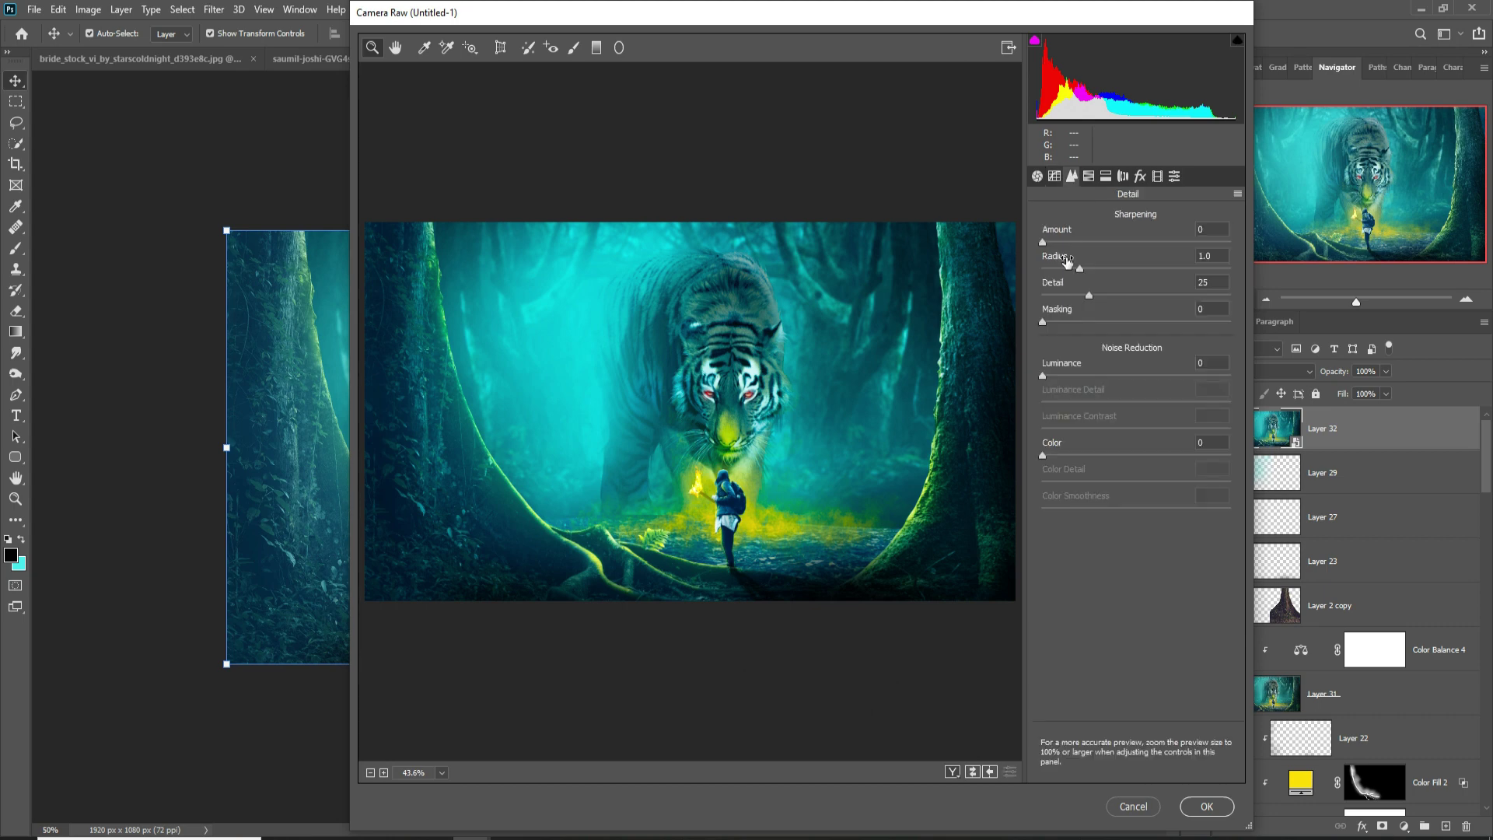
pyautogui.moveTo(1042, 241); pyautogui.dragTo(1077, 241)
# Step: Split-tone highlights (saturation 11) and shadows (hue 194, saturation 8), then apply the grade
pyautogui.click(1105, 176)
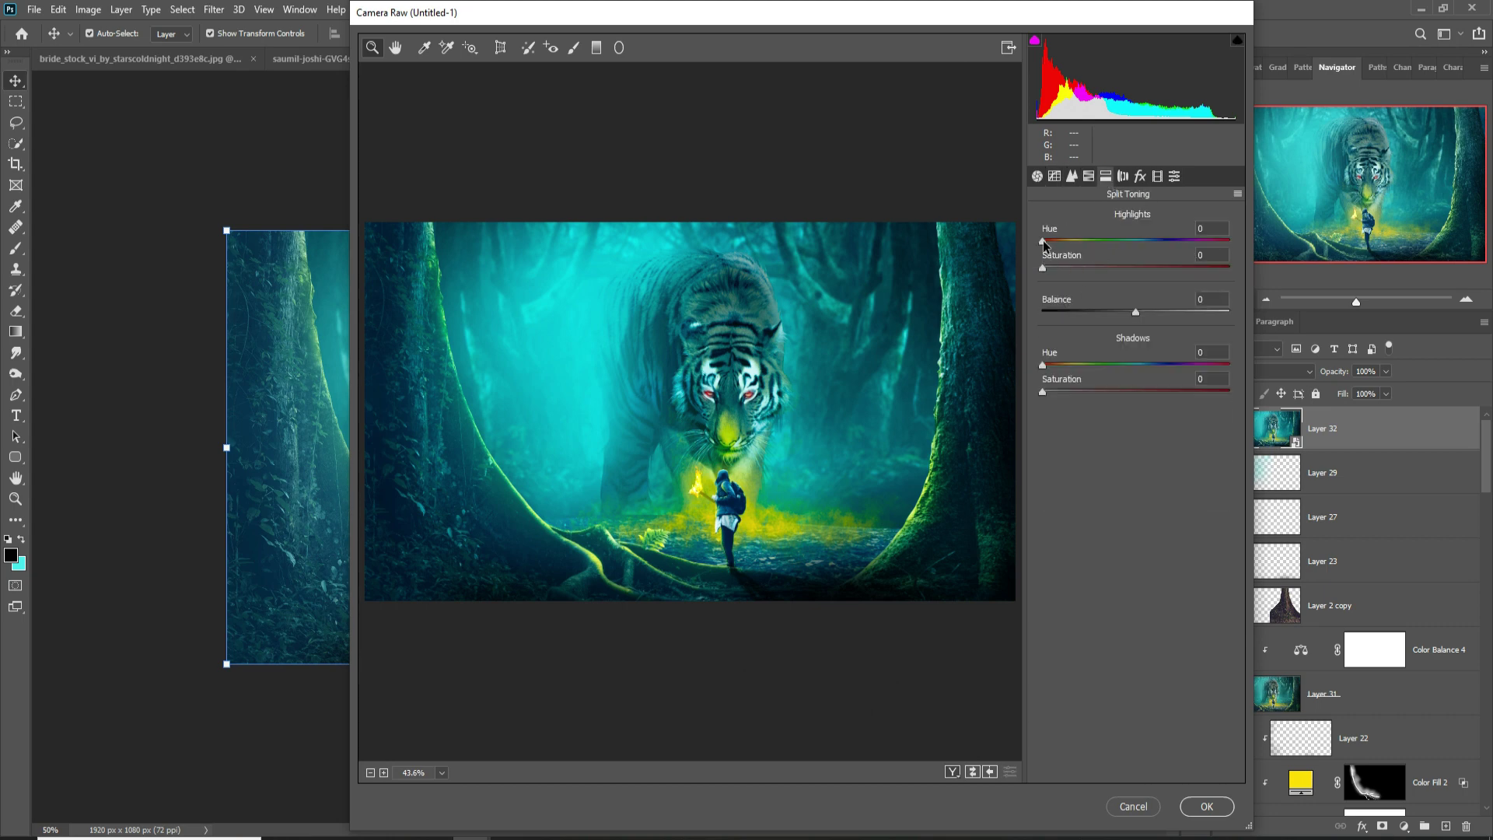
pyautogui.moveTo(1042, 241); pyautogui.dragTo(1142, 259)
pyautogui.moveTo(1043, 269); pyautogui.dragTo(1062, 268)
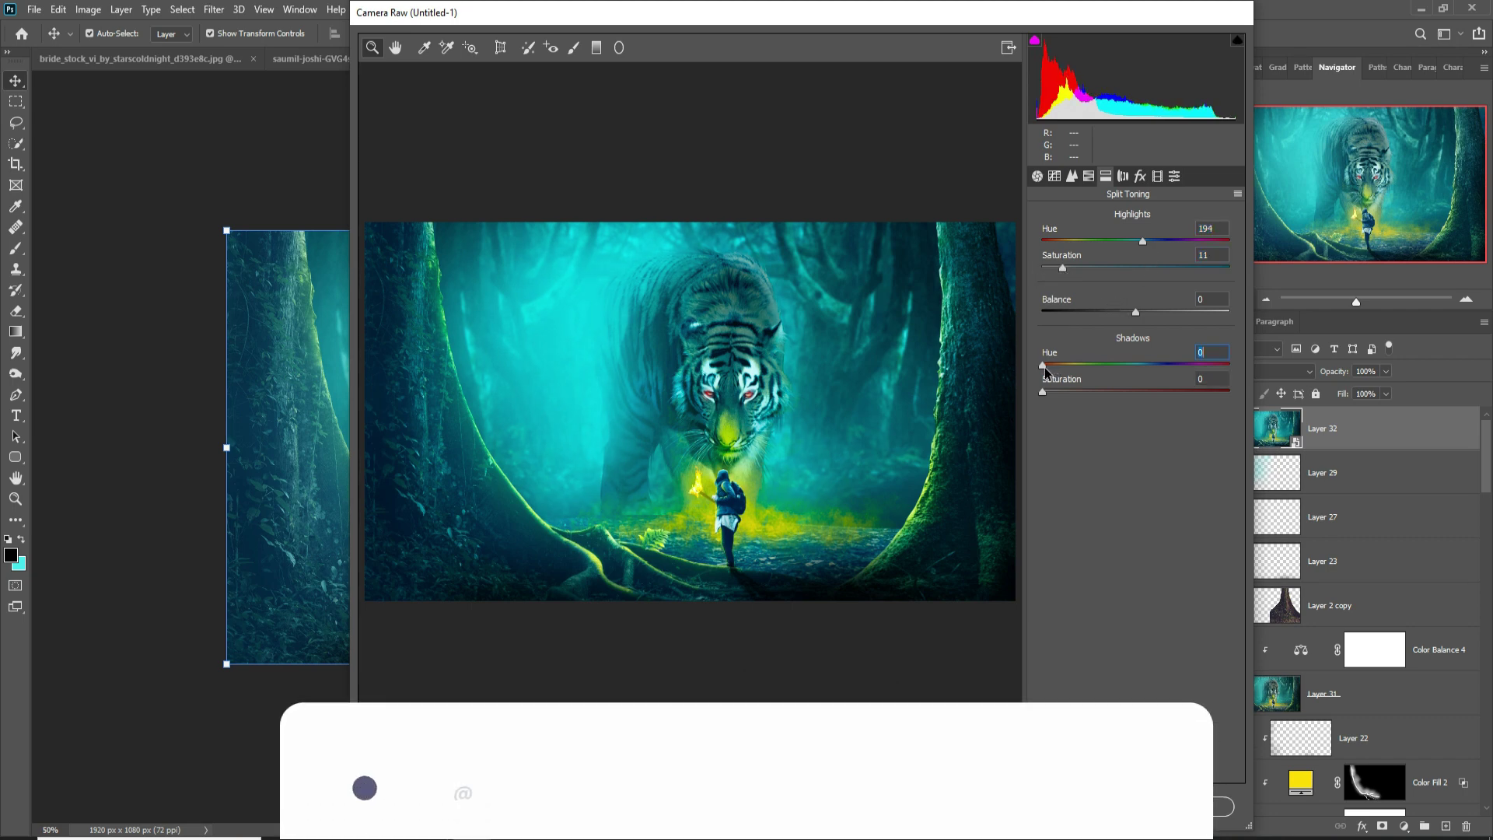
pyautogui.moveTo(1042, 364); pyautogui.dragTo(1142, 364)
pyautogui.moveTo(1042, 392); pyautogui.dragTo(1057, 392)
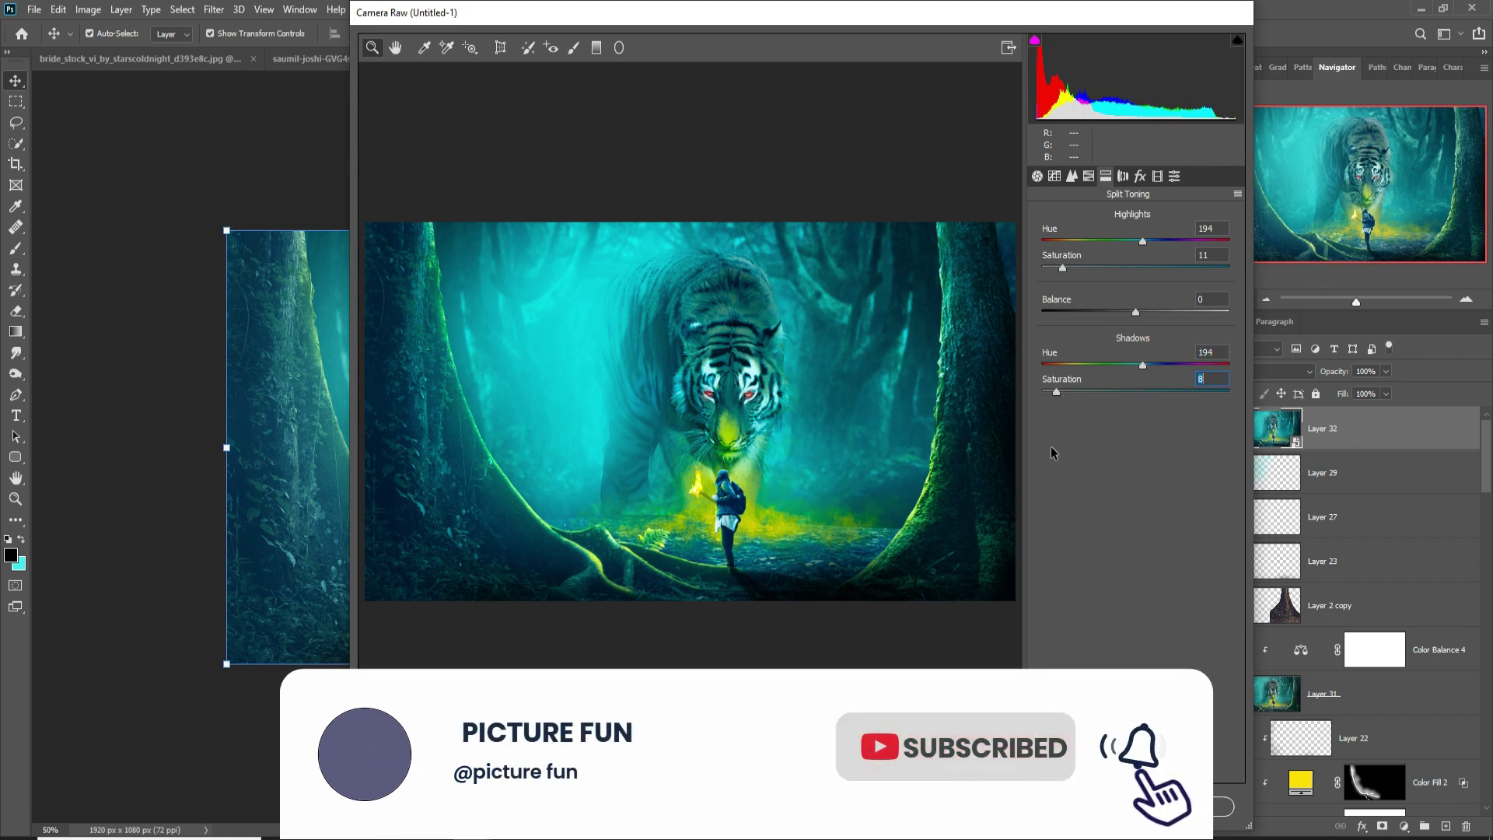
pyautogui.click(1225, 806)
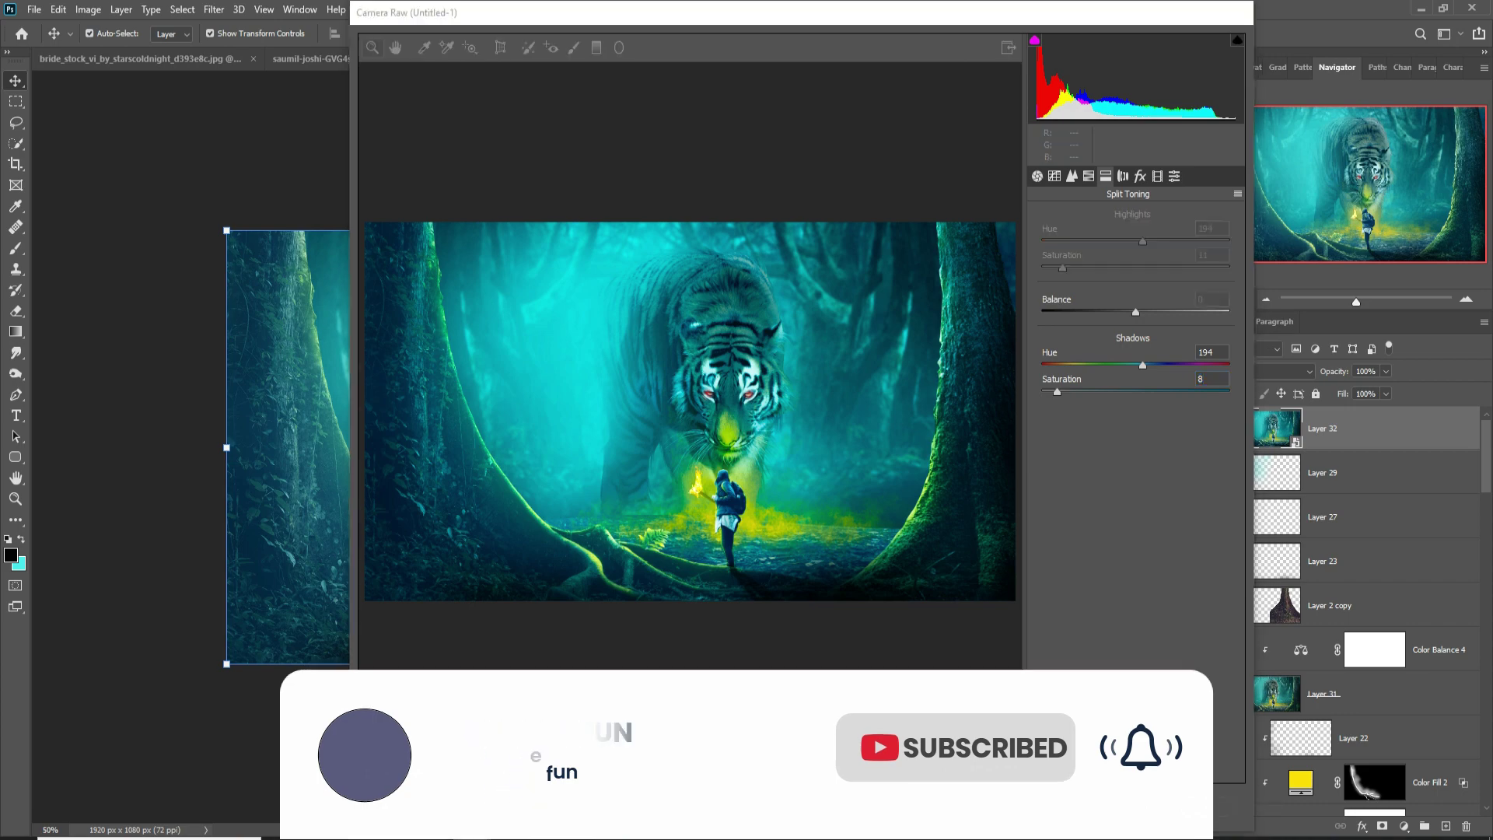